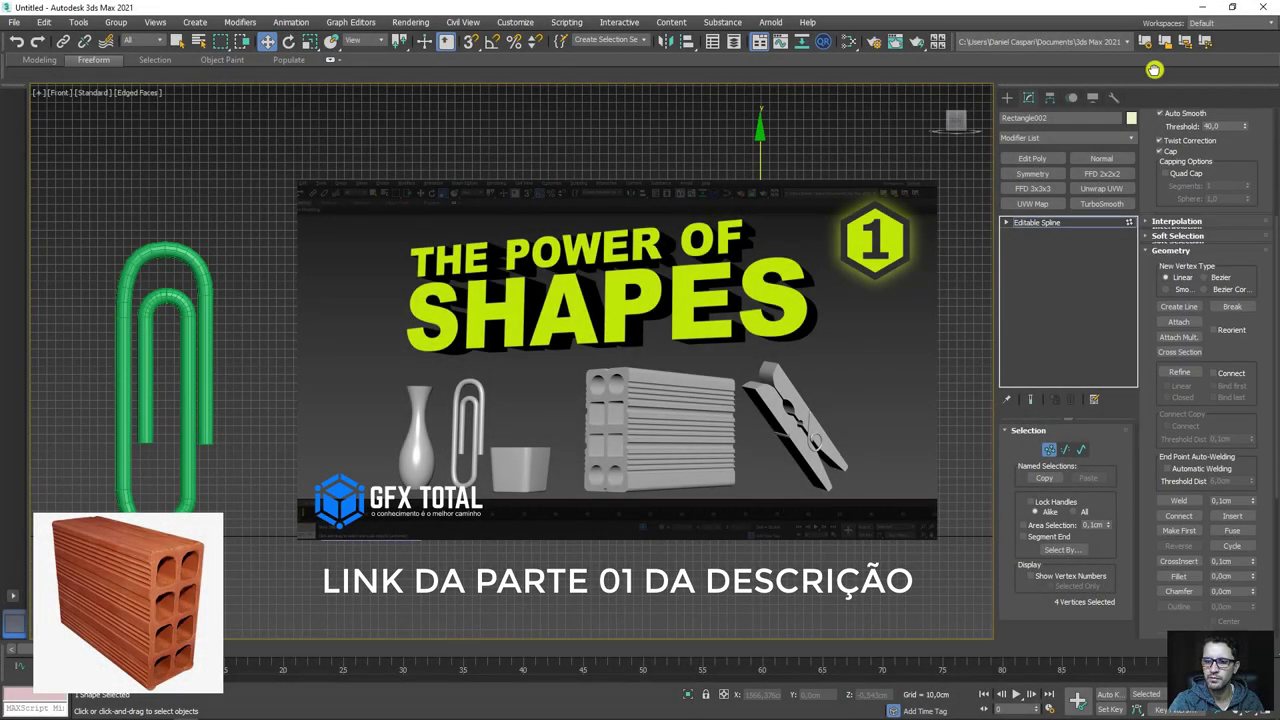
- Fillet all four corners of the brick's rectangular outline by about 16 cm
scroll(1163, 421, down, 5)
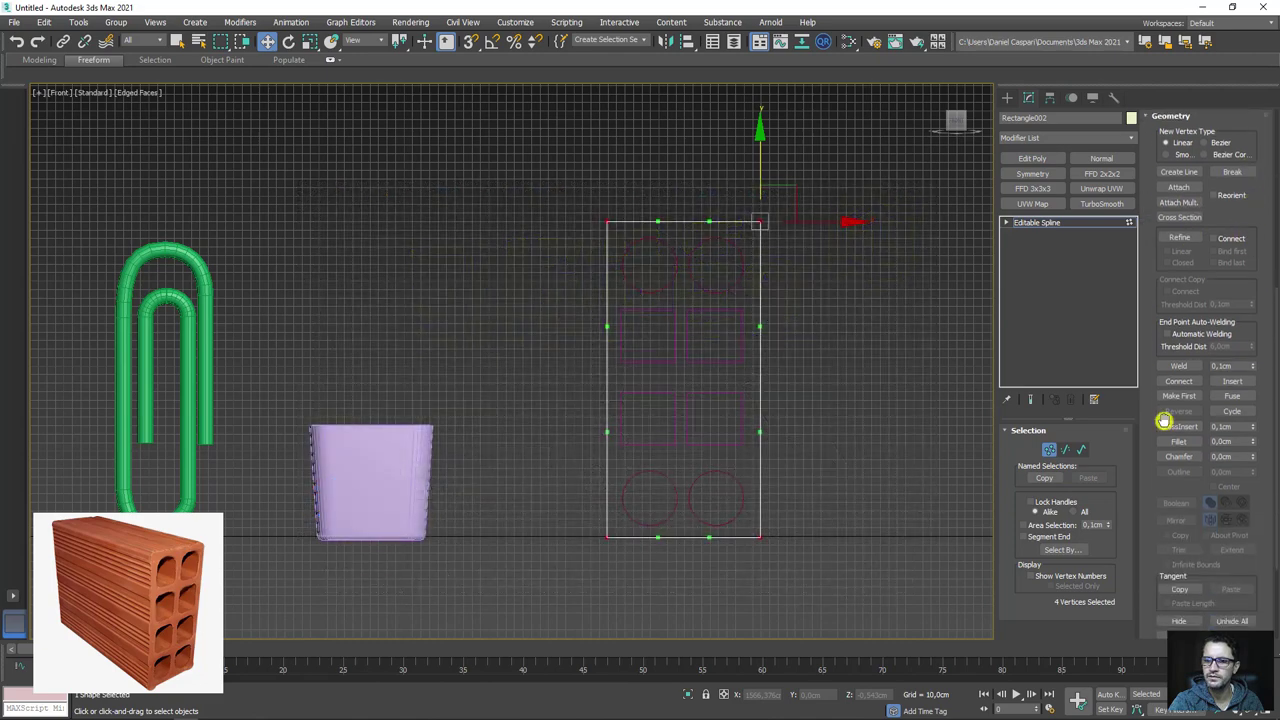
click(1179, 441)
drag(761, 538, 777, 523)
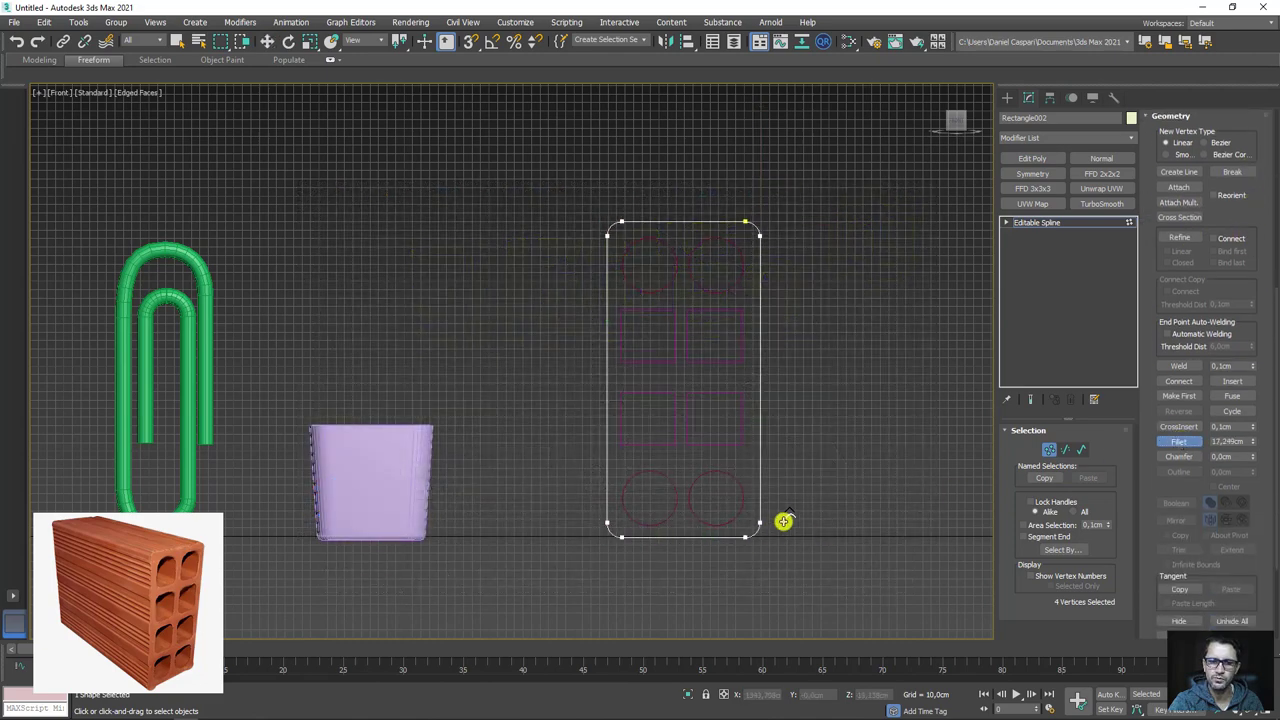
right_click(775, 524)
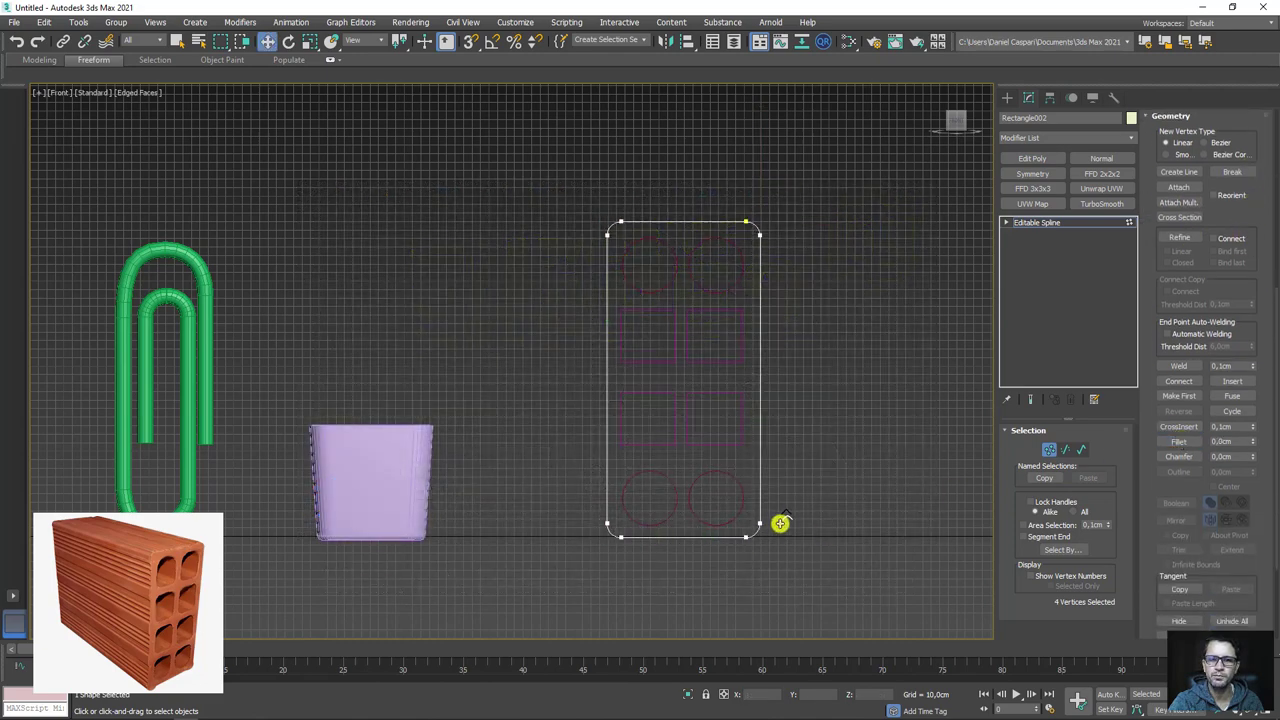
click(1030, 222)
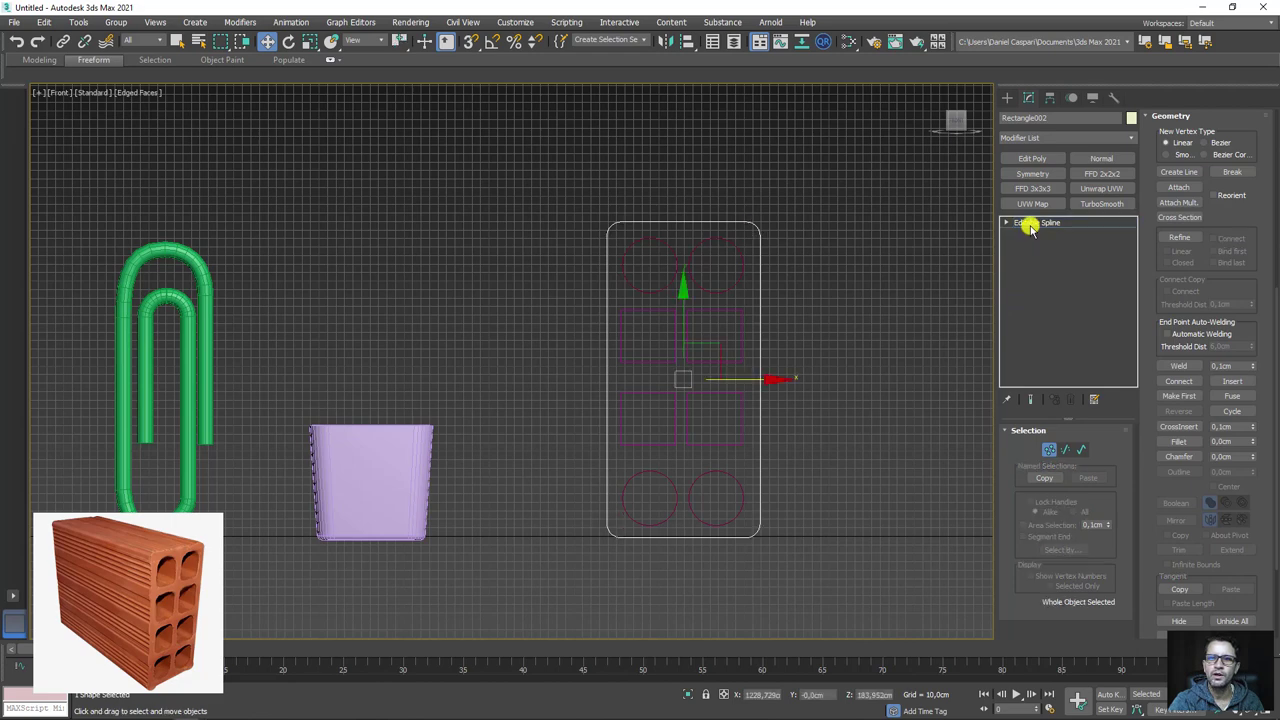
- Select the rounded outer outline, Rectangle002
click(741, 275)
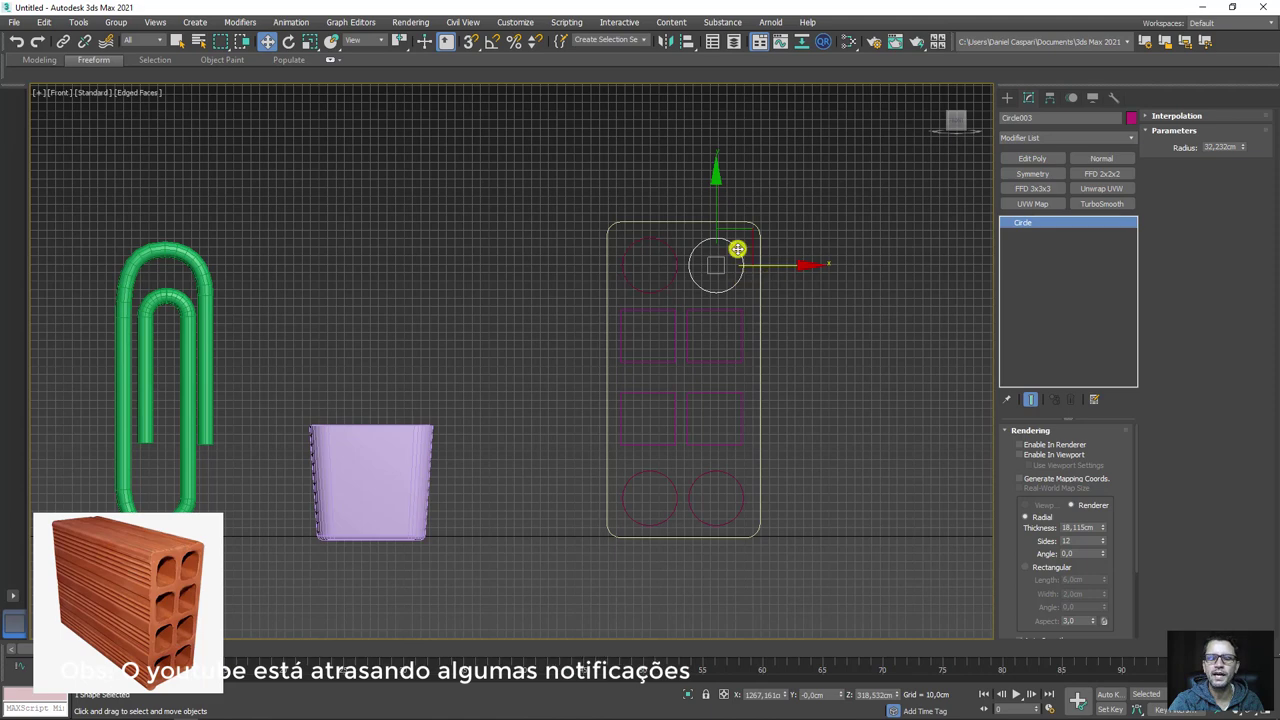
click(760, 298)
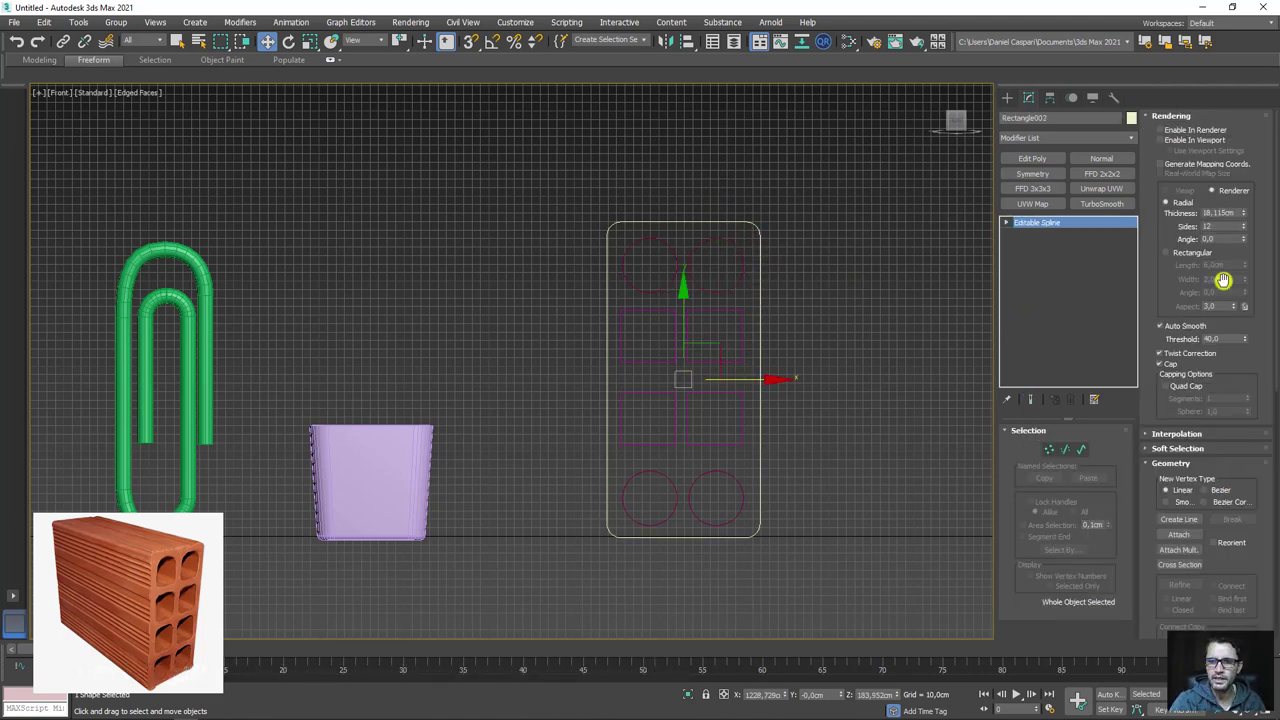
drag(1141, 367, 1157, 191)
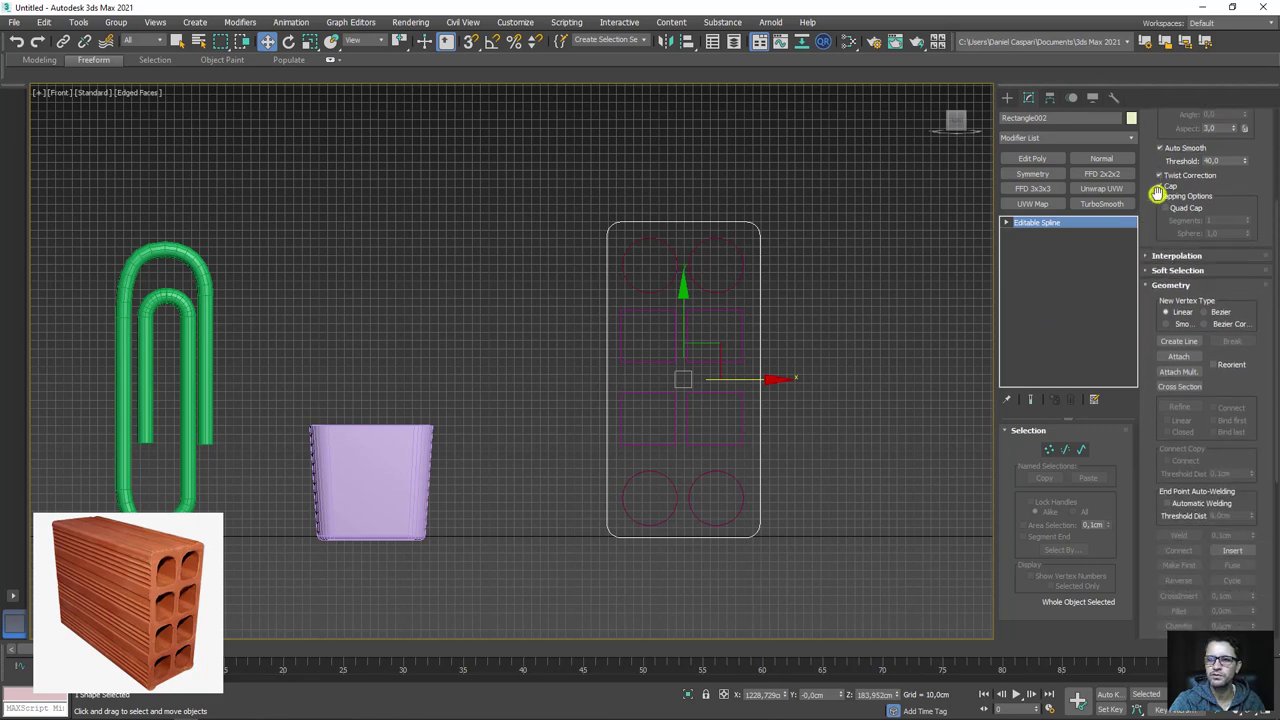
- Attach the four circles and four squares to the outline one by one
click(1180, 358)
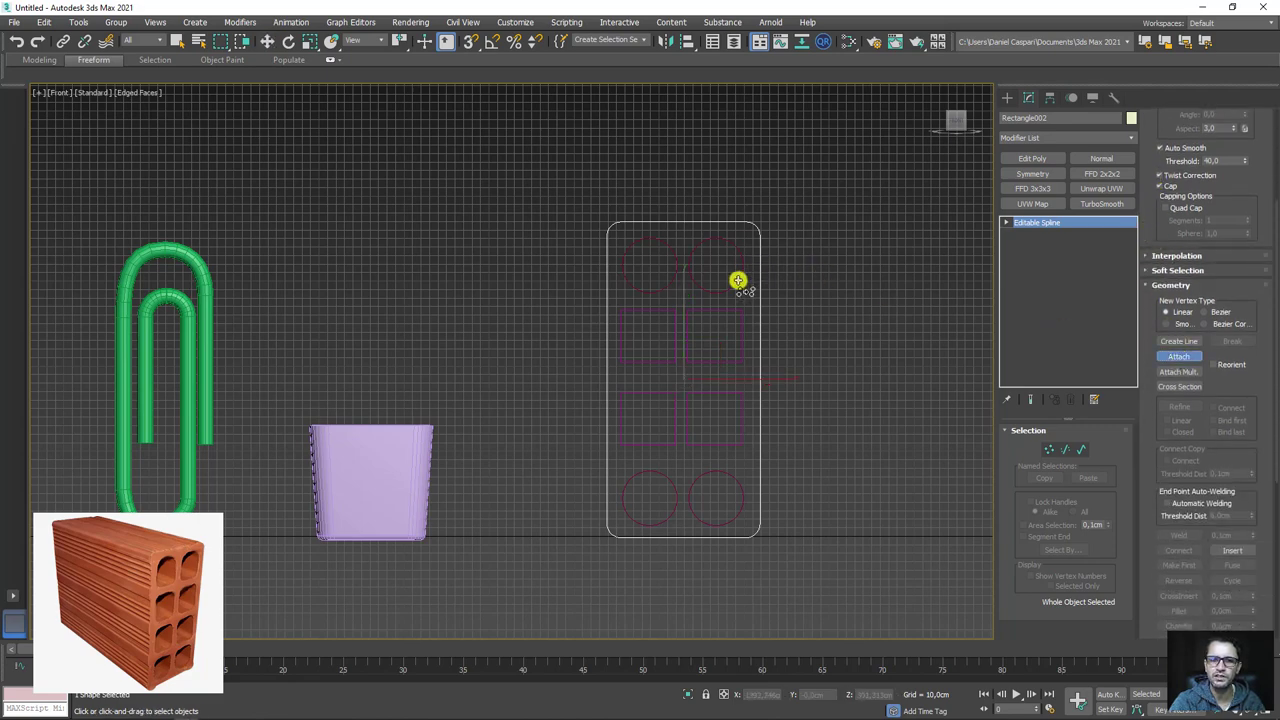
click(737, 283)
click(741, 315)
click(737, 392)
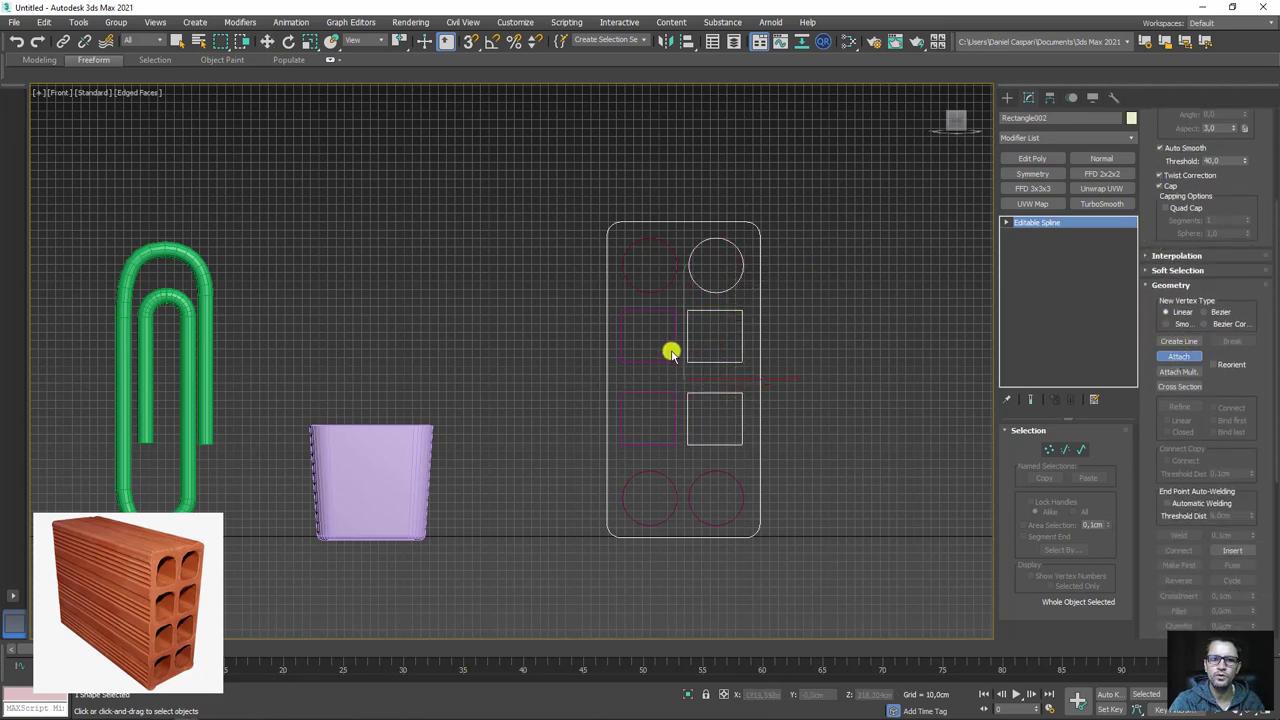
click(672, 350)
click(675, 284)
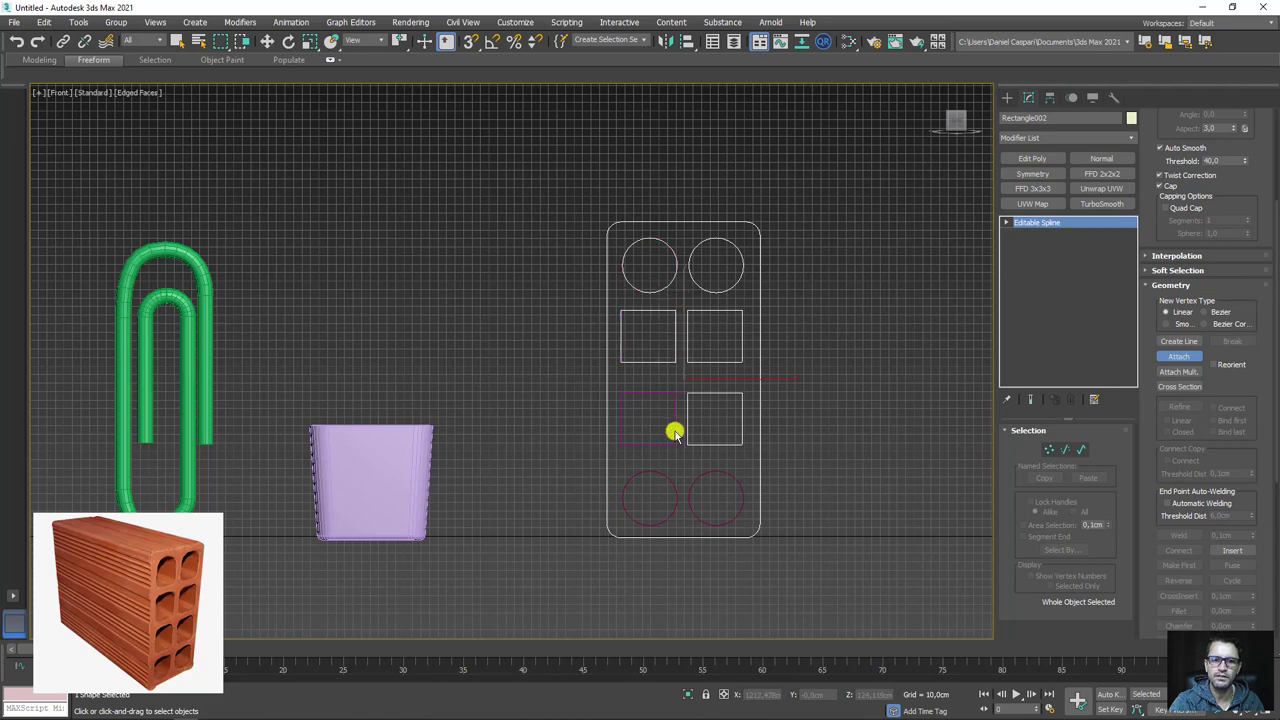
click(675, 432)
click(675, 490)
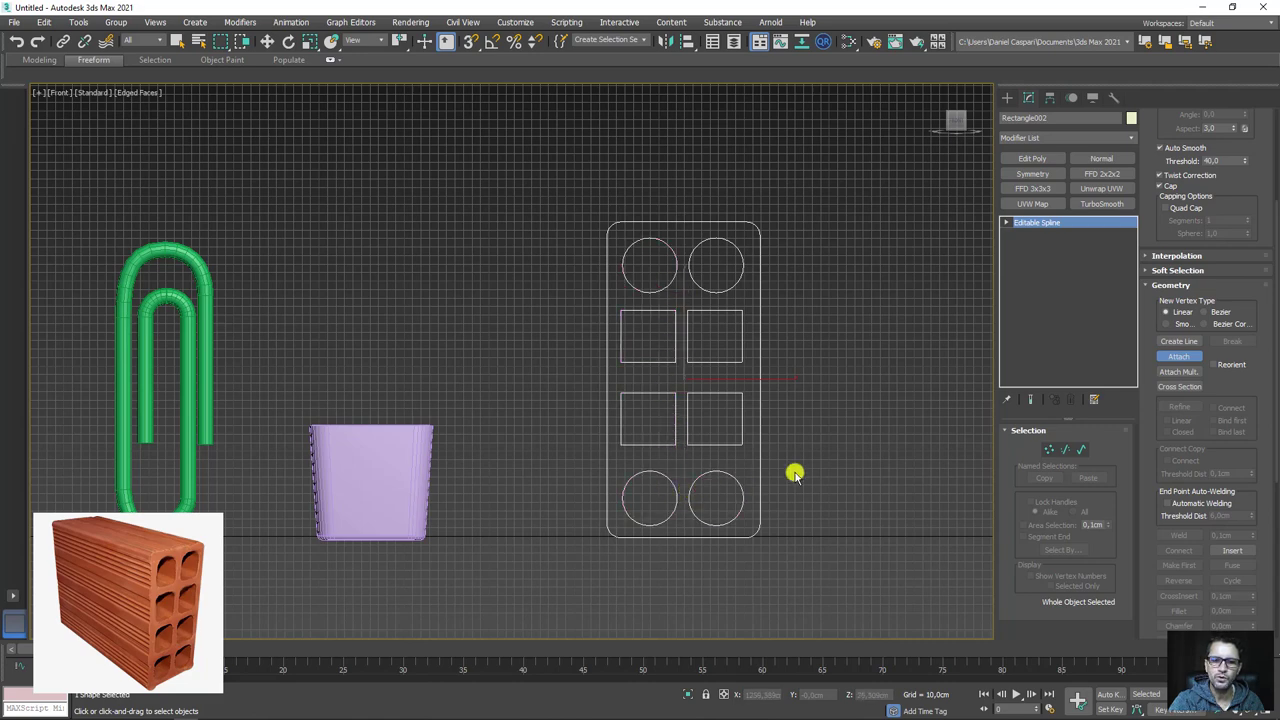
right_click(794, 471)
- Move the vertices between the two square rows around their common centre to narrow the gap
click(1049, 449)
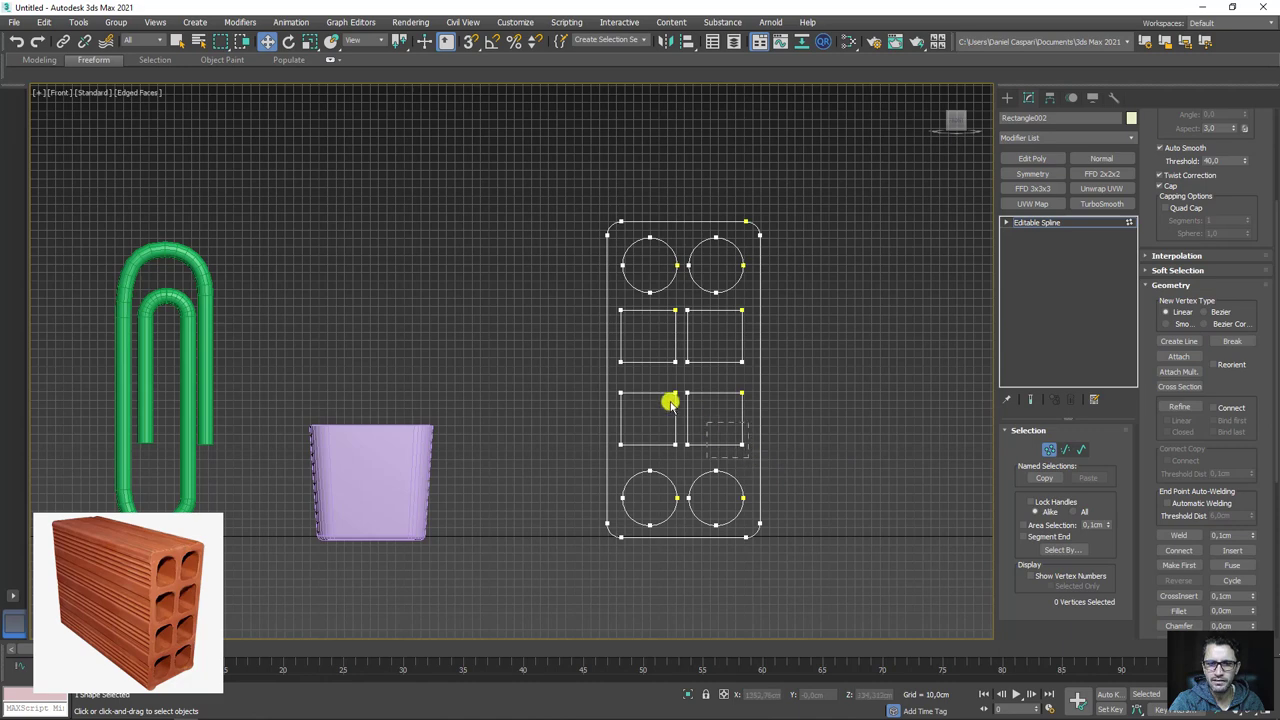
drag(670, 402, 616, 310)
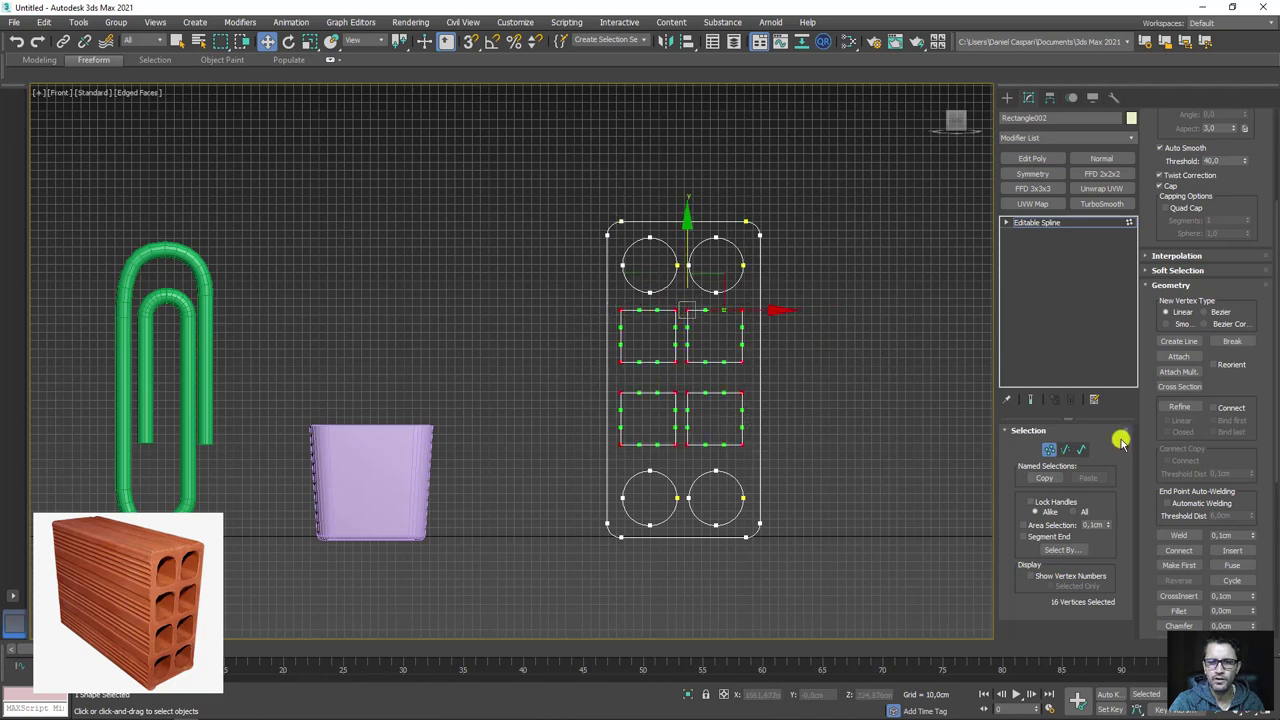
click(1066, 449)
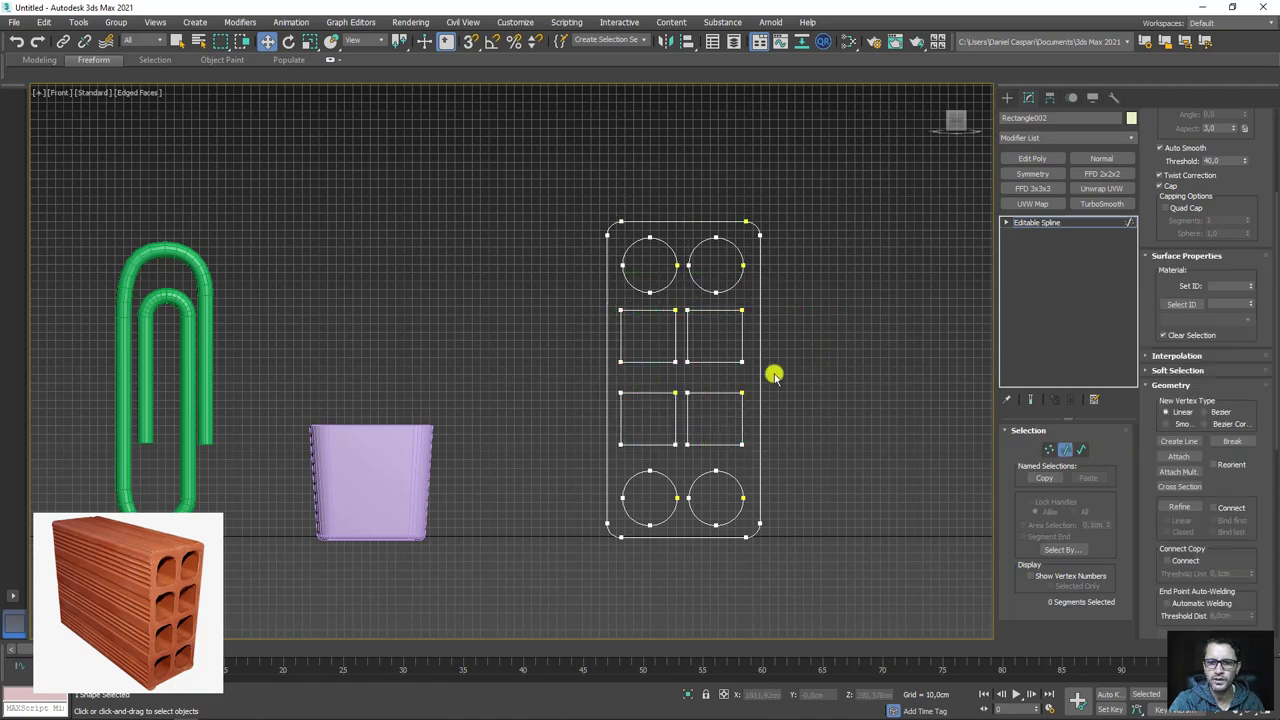
drag(622, 408, 620, 406)
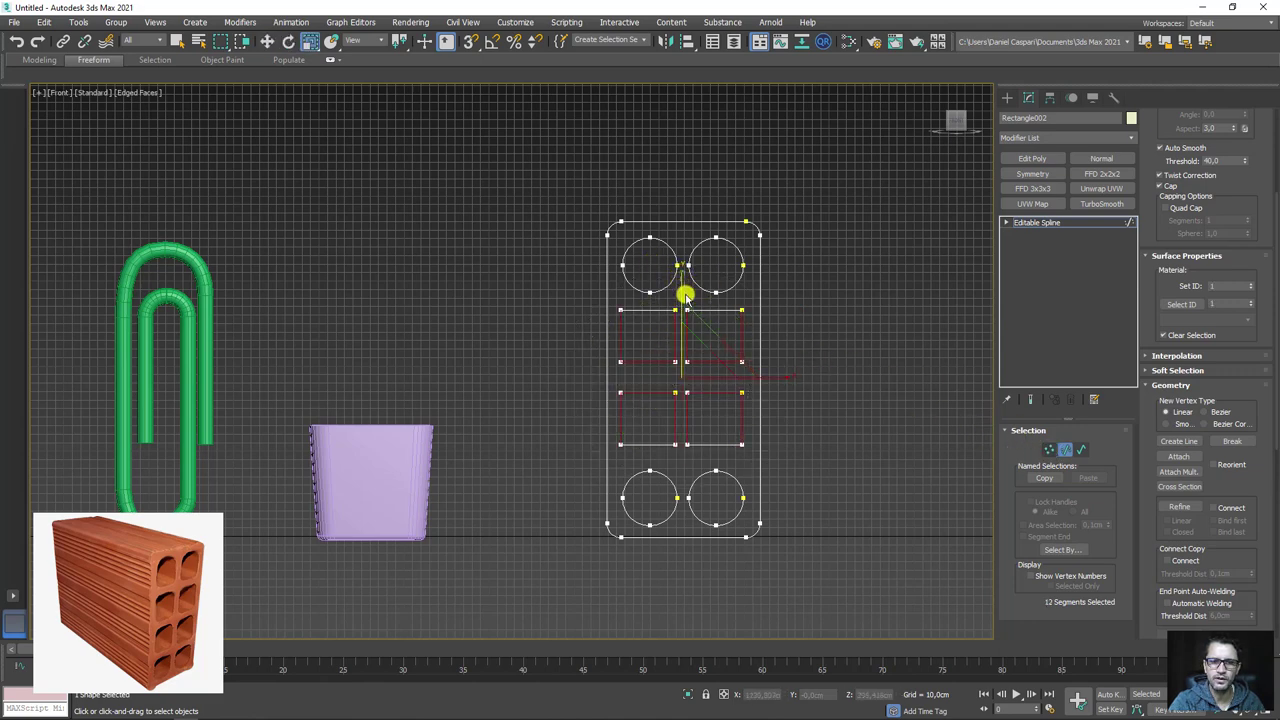
ctrl+click(1049, 449)
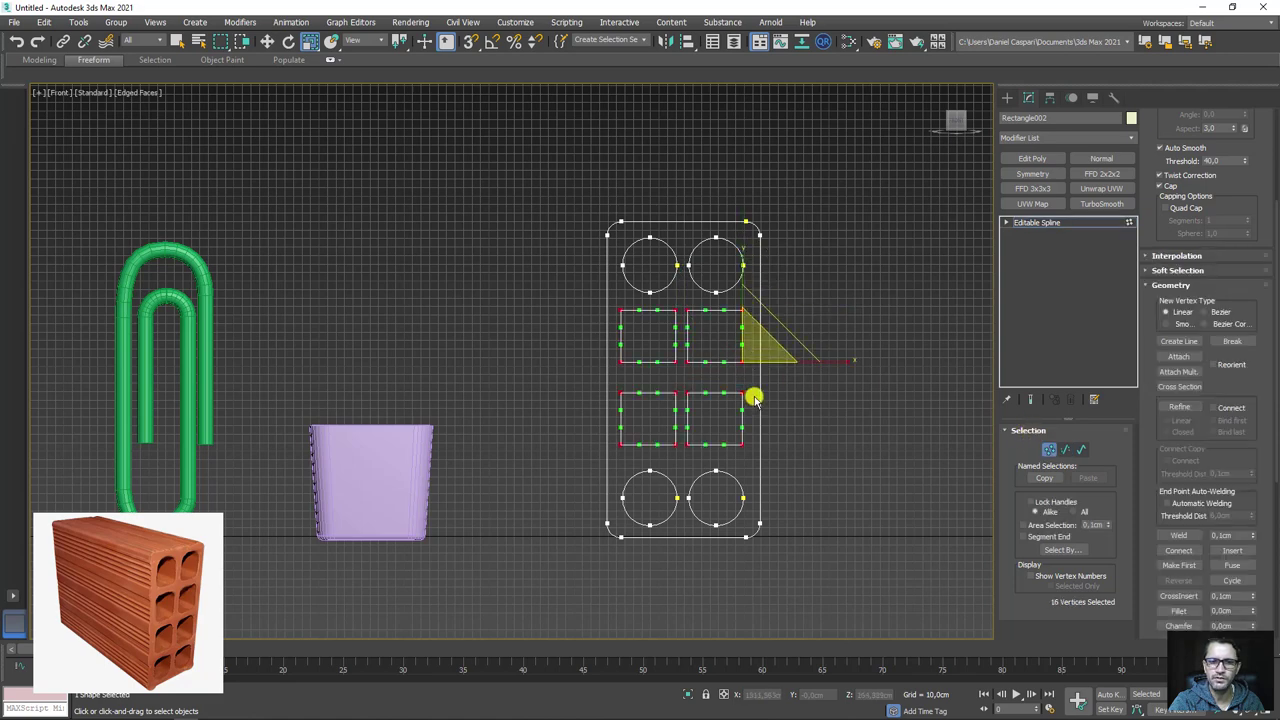
drag(627, 343, 619, 338)
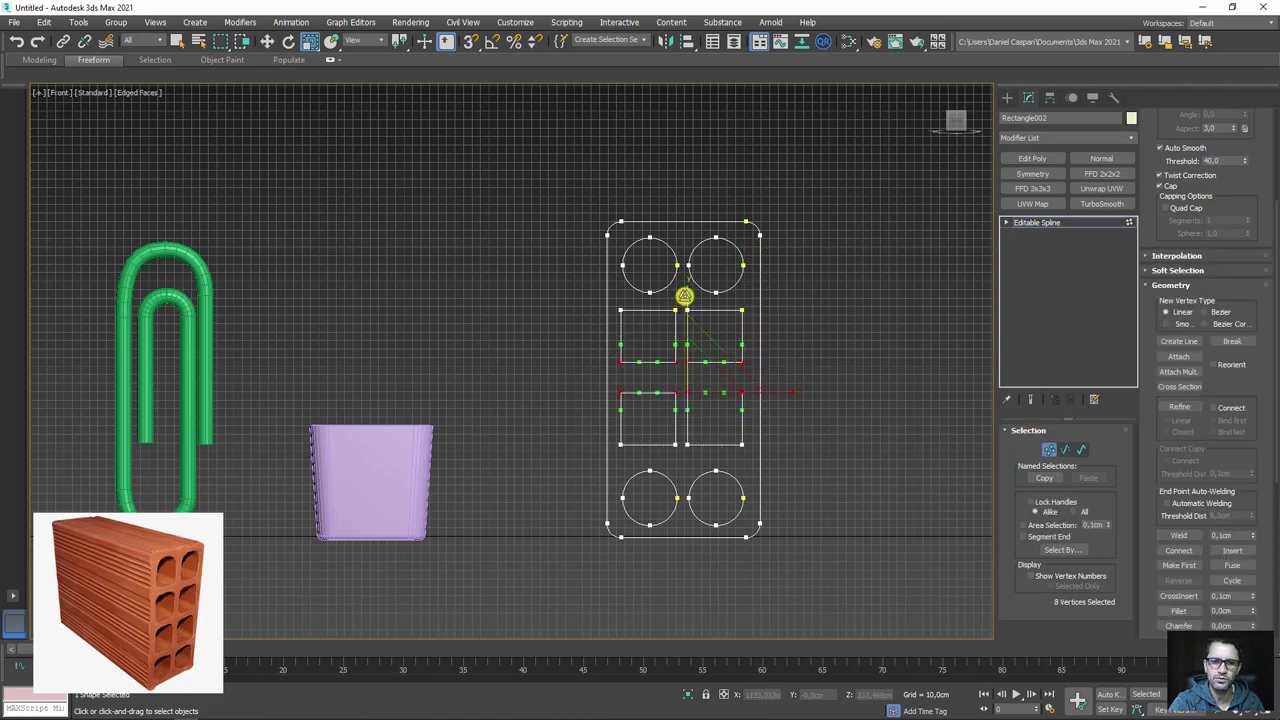
click(400, 48)
drag(401, 52, 401, 86)
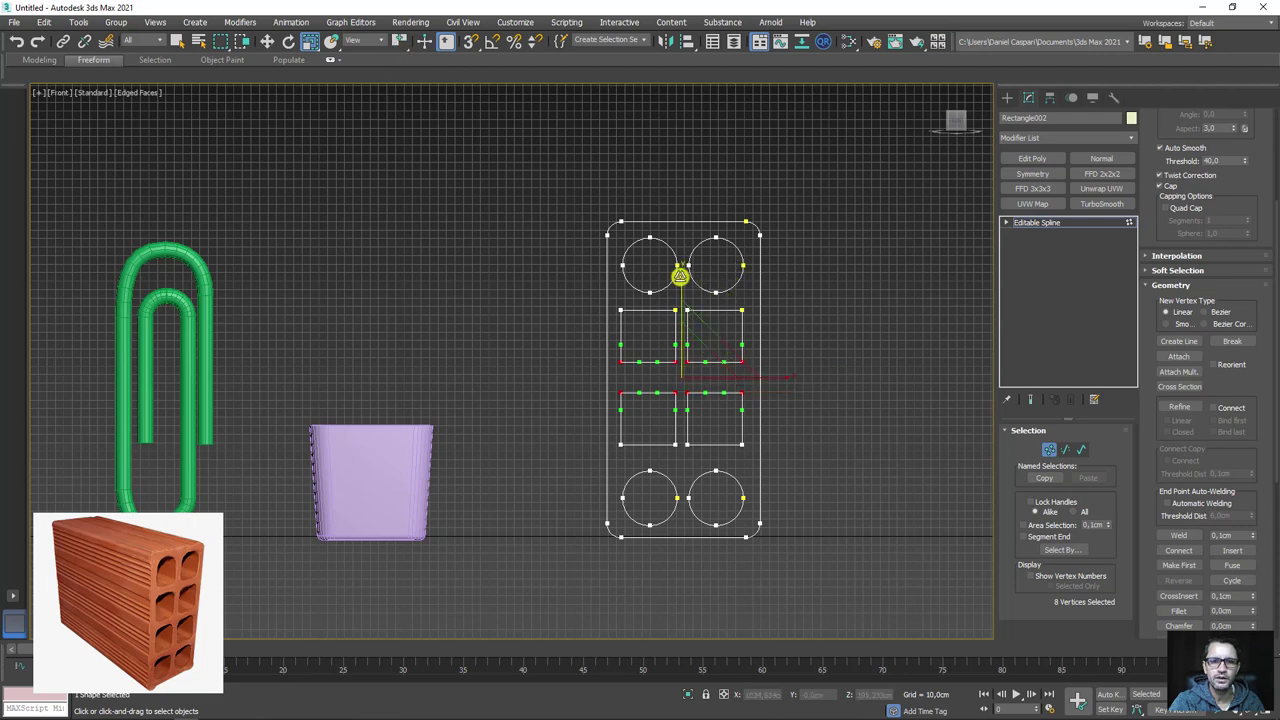
mouse_move(681, 280)
mouse_down()
mouse_move(683, 318)
mouse_move(667, 336)
mouse_up()
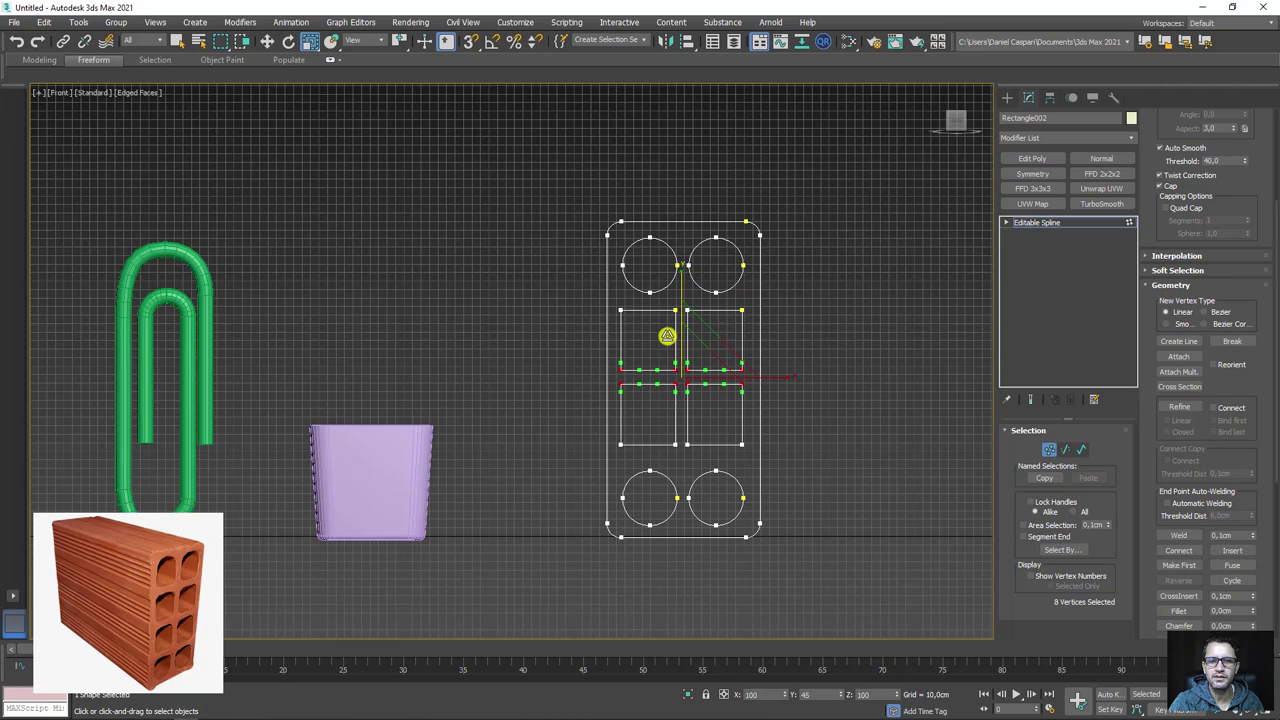
- Shift the two lower square splines upward toward the upper row
click(1081, 449)
drag(713, 457, 660, 425)
key(w)
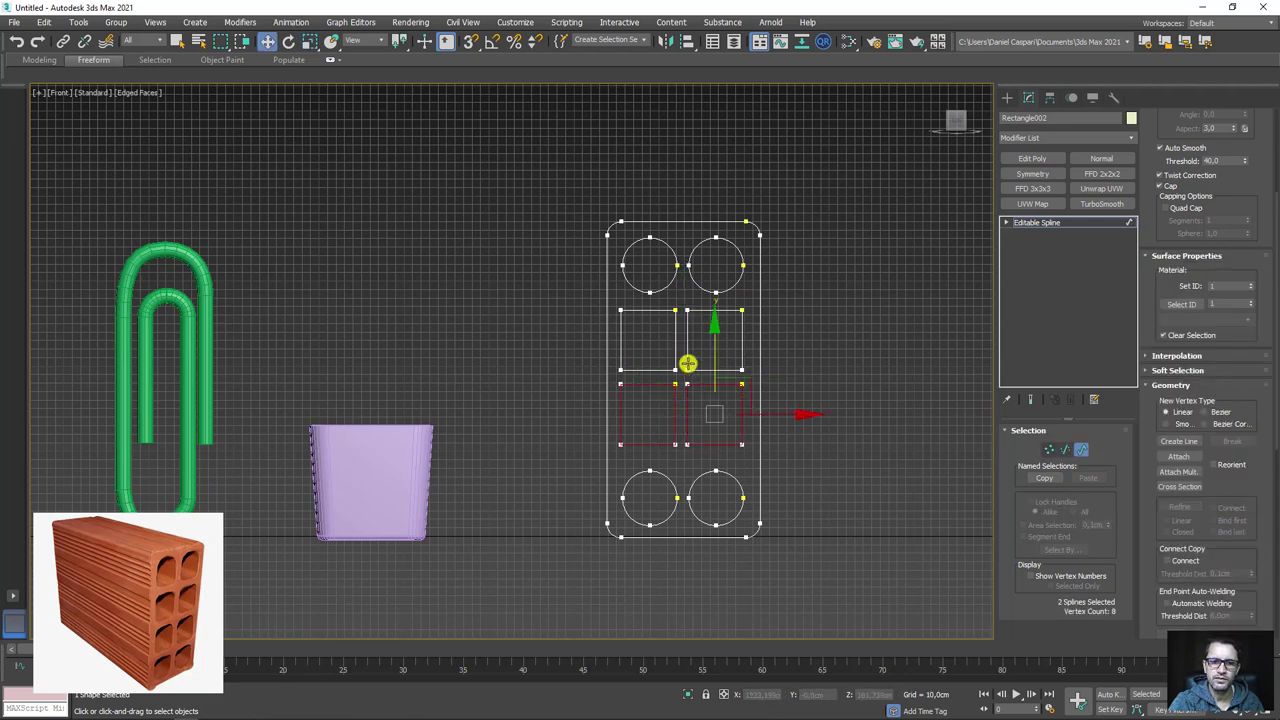
drag(711, 353, 697, 320)
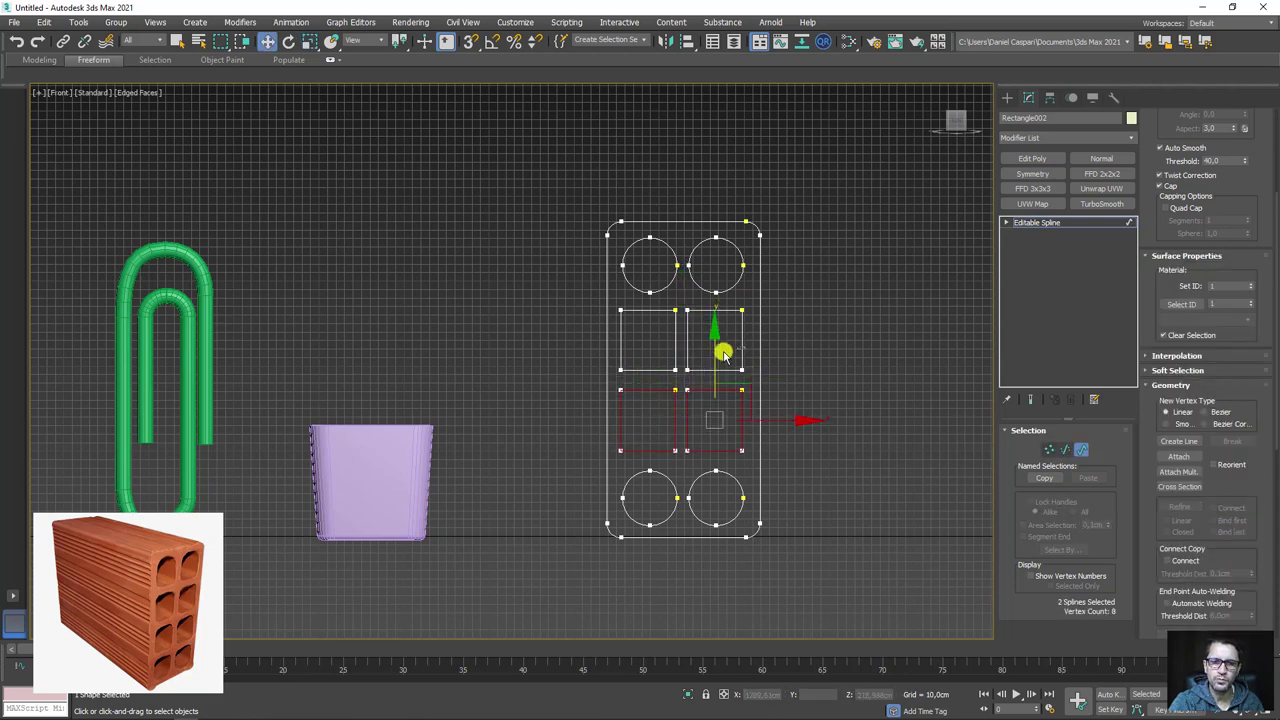
click(1018, 222)
- In Perspective view, add an Extrude modifier with Amount 542 cm to the outline
scroll(848, 351, down, 1)
key(p)
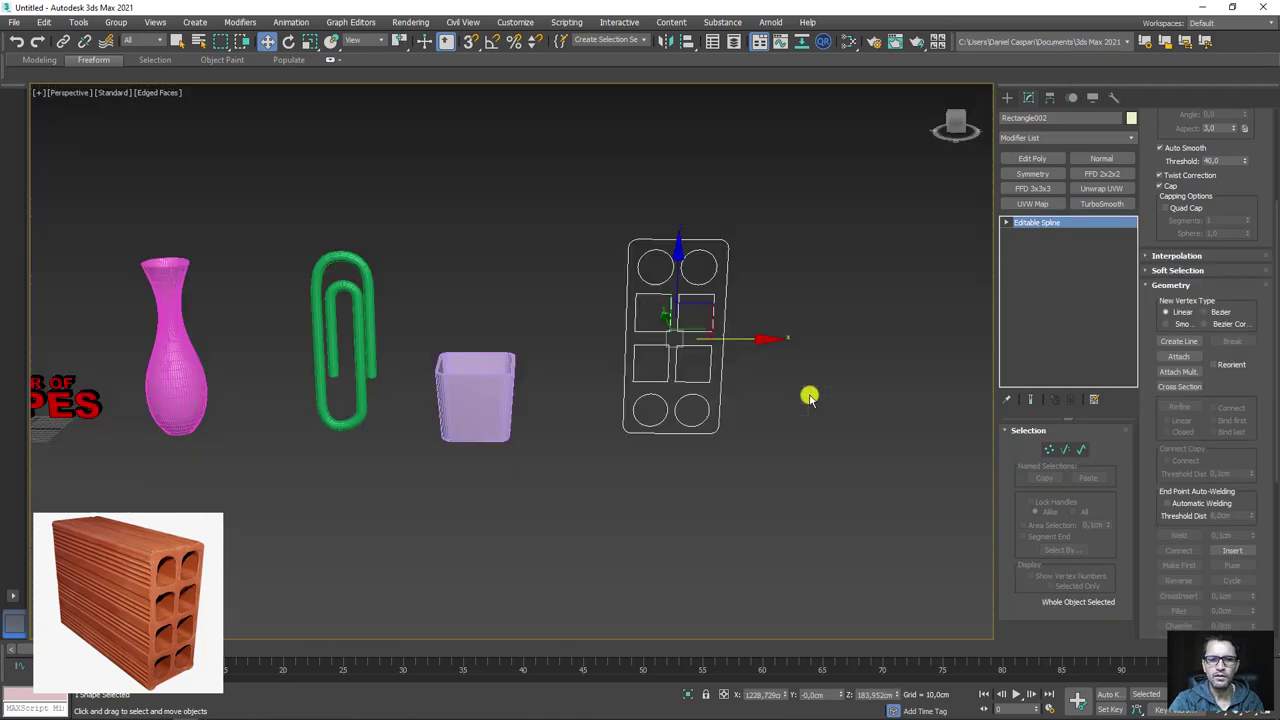
mouse_move(809, 394)
alt+middle_down()
mouse_move(848, 377)
mouse_move(690, 433)
mouse_move(883, 340)
alt+middle_up()
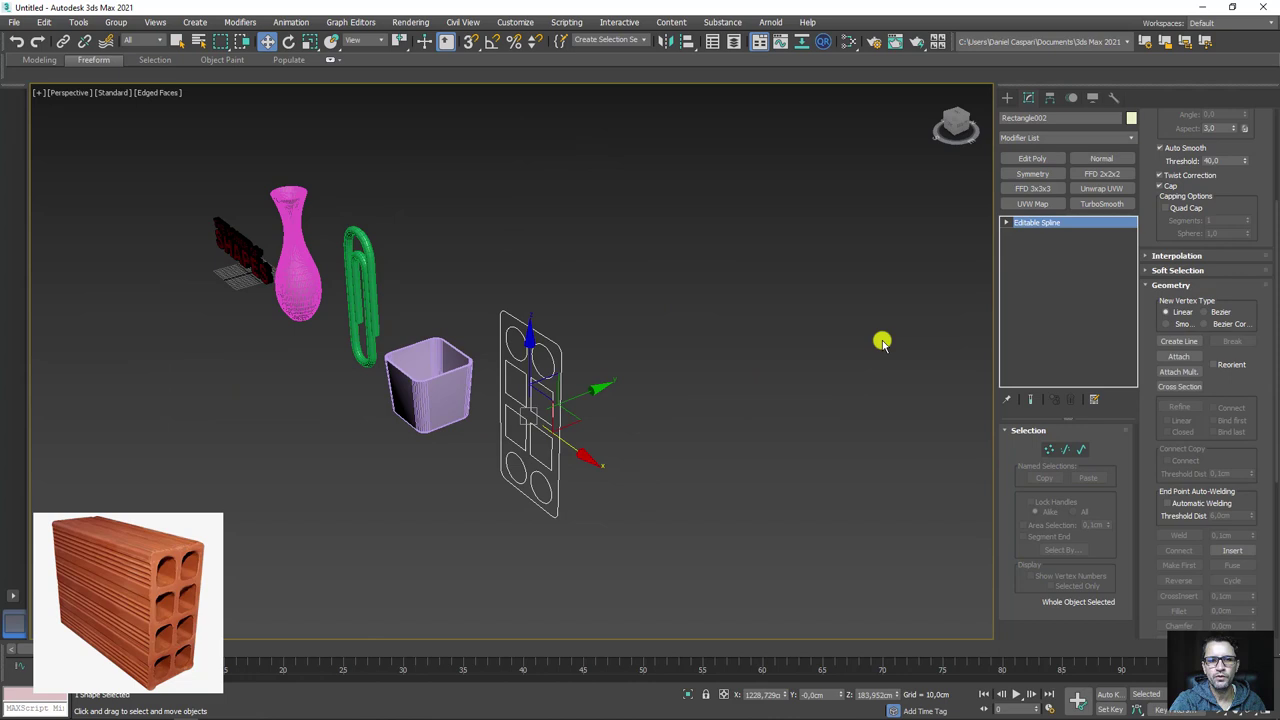
click(1129, 137)
drag(1131, 189, 1123, 251)
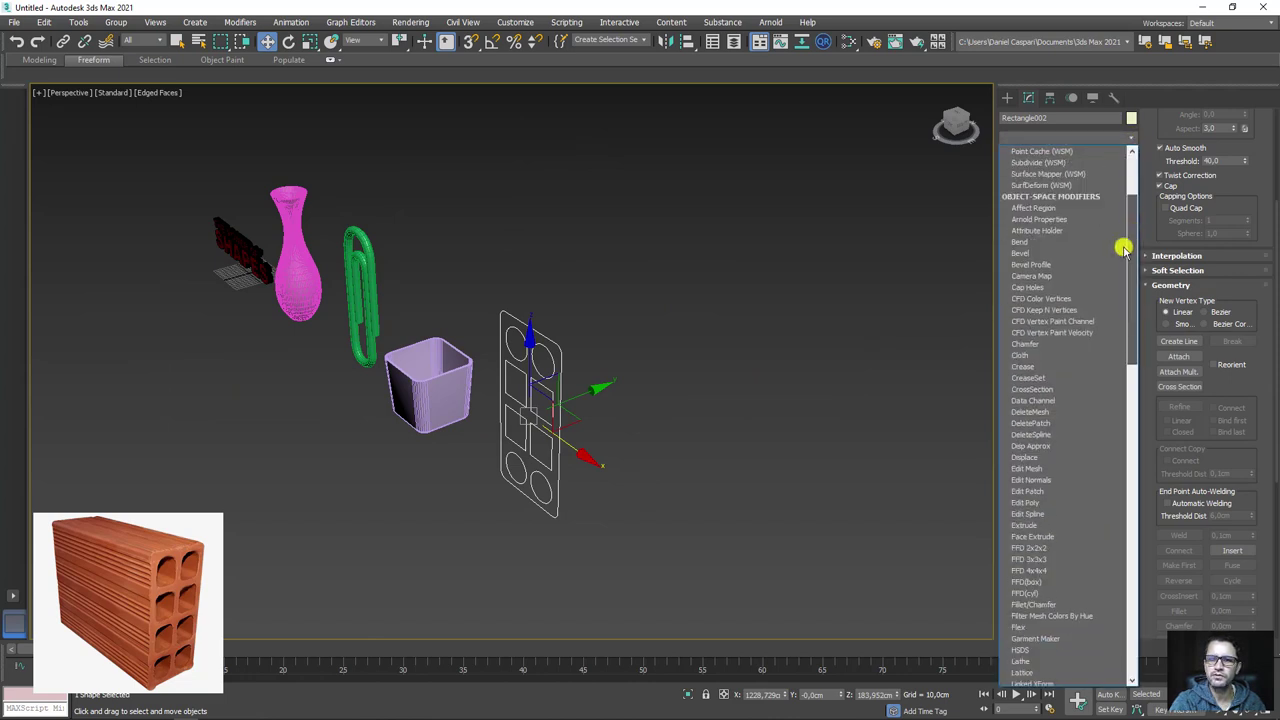
click(1036, 516)
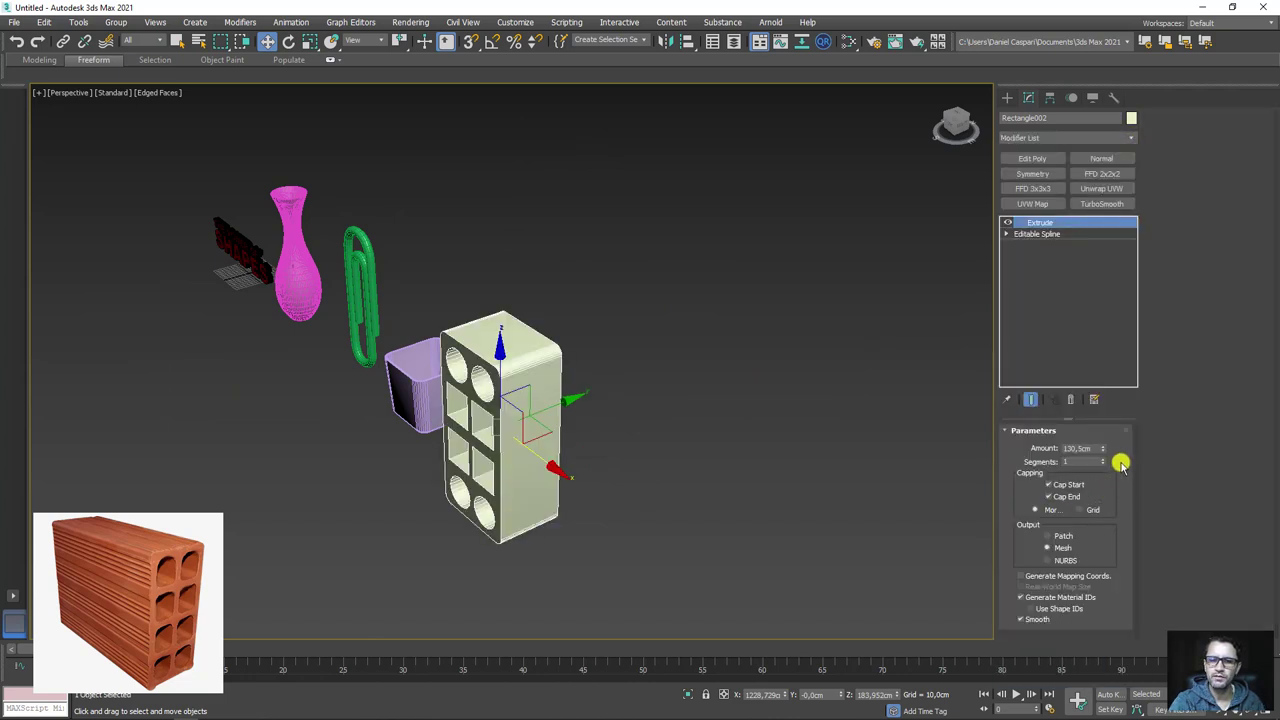
mouse_move(1103, 455)
mouse_down()
mouse_move(1037, 710)
mouse_move(1029, 609)
mouse_up()
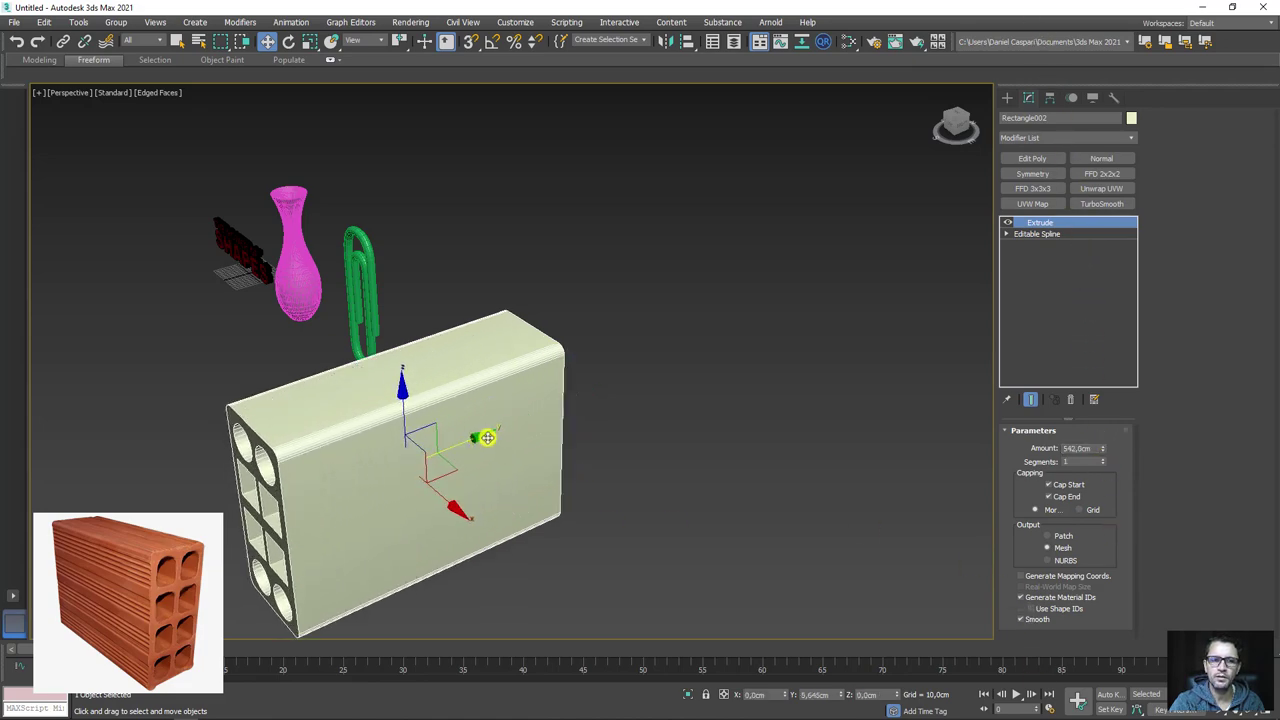
drag(486, 437, 658, 392)
- Orbit to inspect the brick's hollow end and mark its side with annotation lines
mouse_move(658, 392)
alt+middle_down()
mouse_move(600, 420)
mouse_move(837, 409)
mouse_move(679, 412)
alt+middle_up()
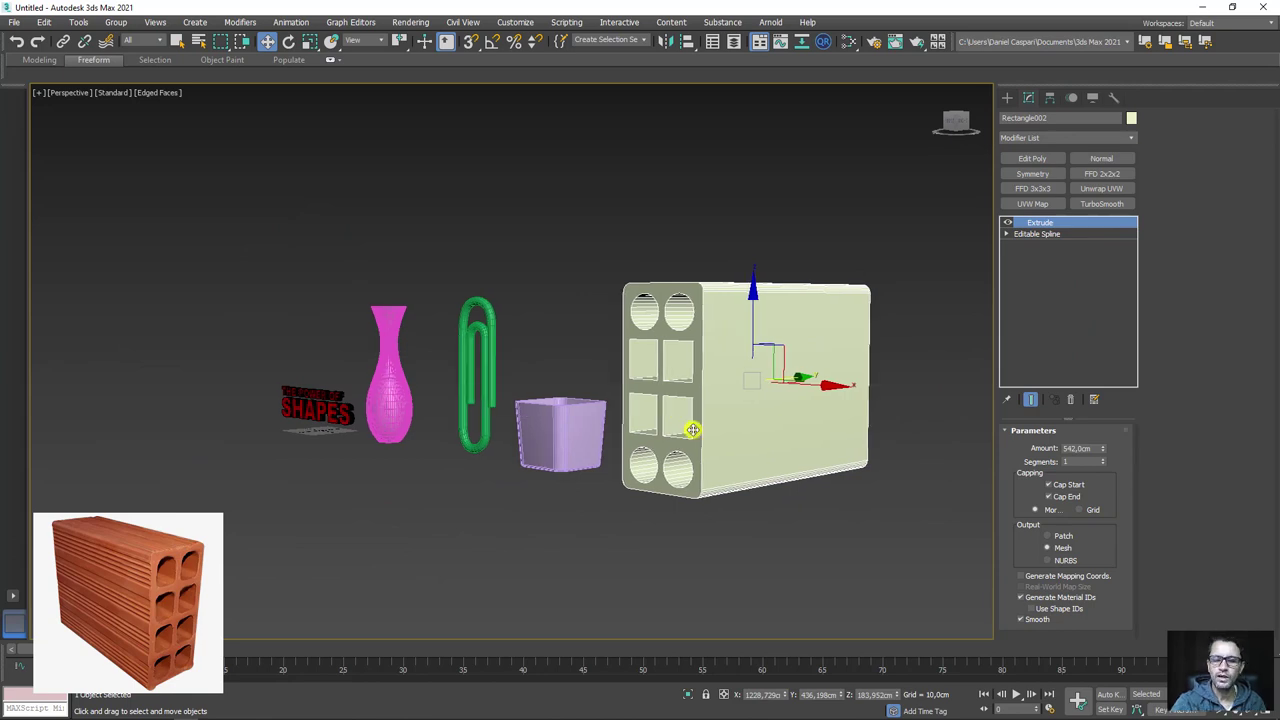
scroll(823, 340, up, 2)
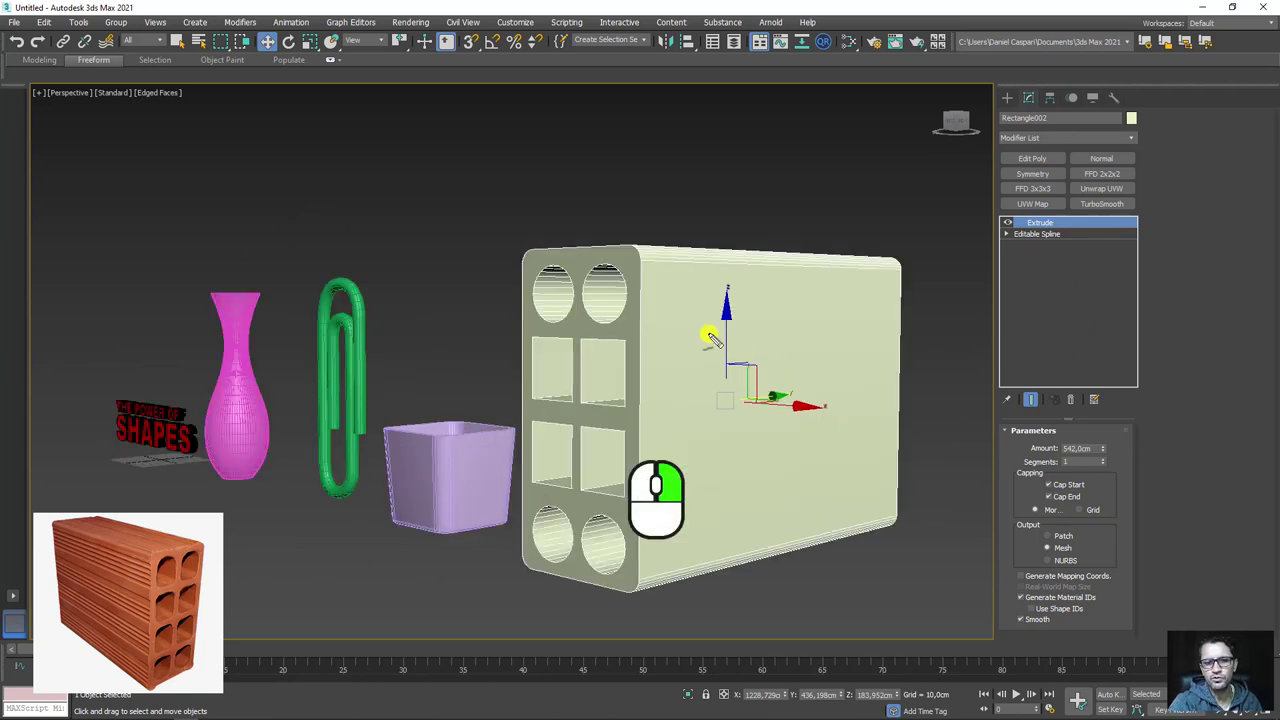
drag(650, 324, 883, 320)
drag(870, 373, 642, 381)
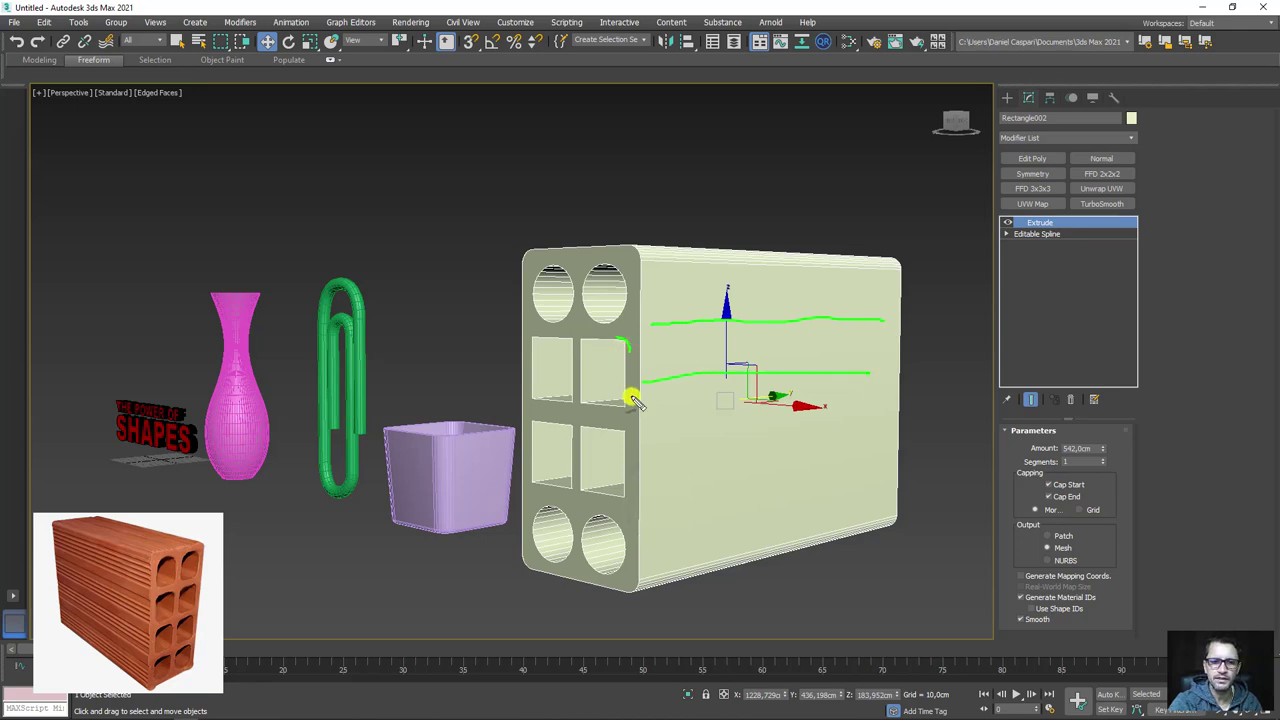
- In Front view, drop to the spline's vertices and make the selected square-hole vertices Smooth
key(f)
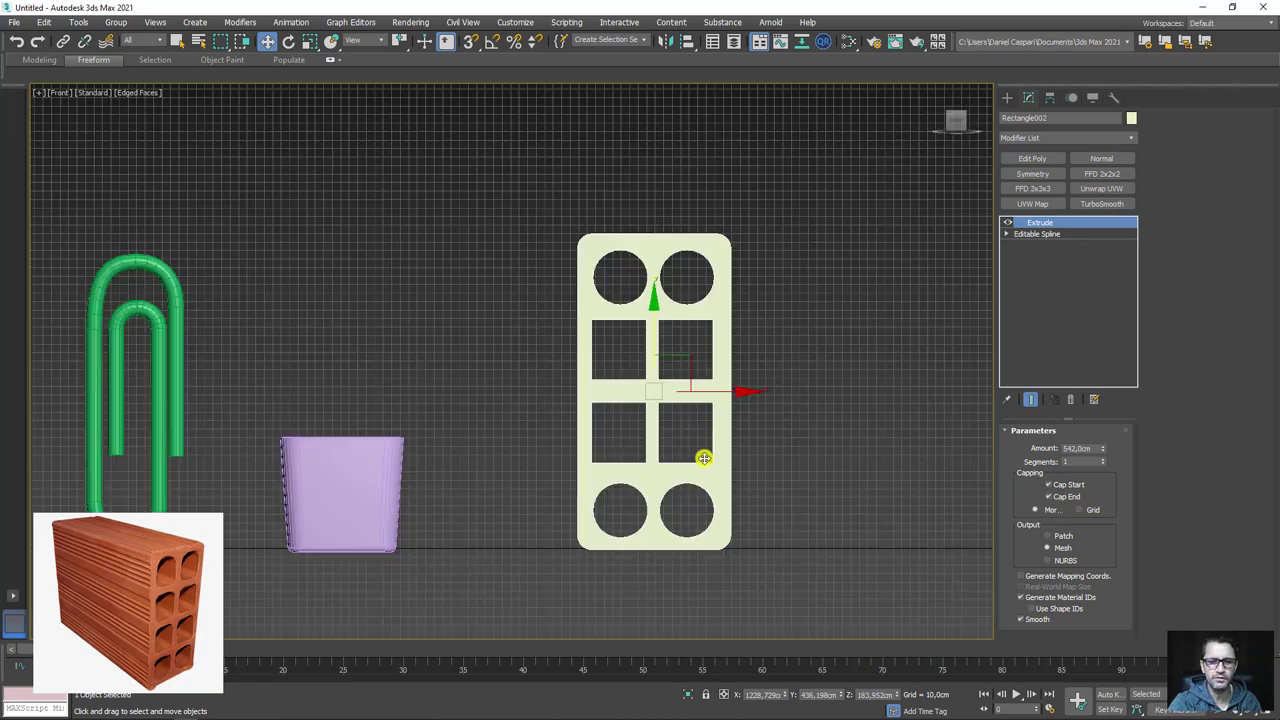
middle_drag(725, 400, 755, 388)
click(1007, 222)
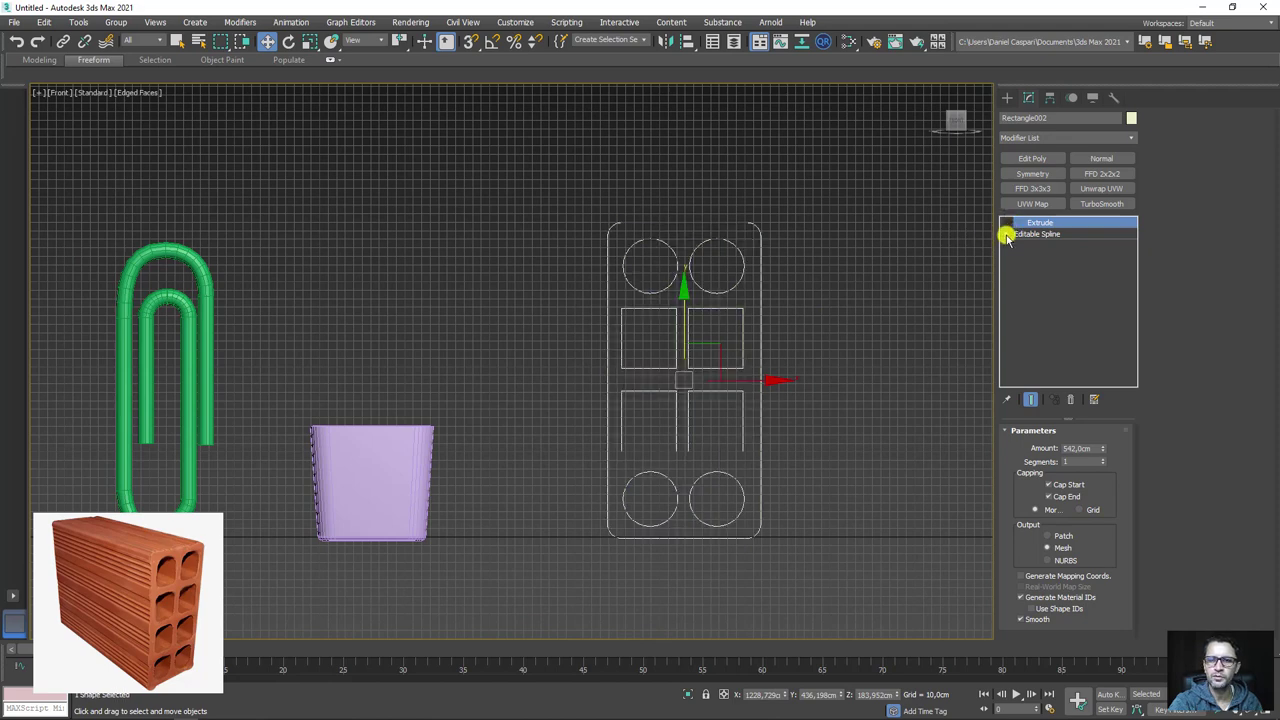
click(1006, 233)
click(1030, 245)
drag(752, 302, 612, 458)
right_click(620, 449)
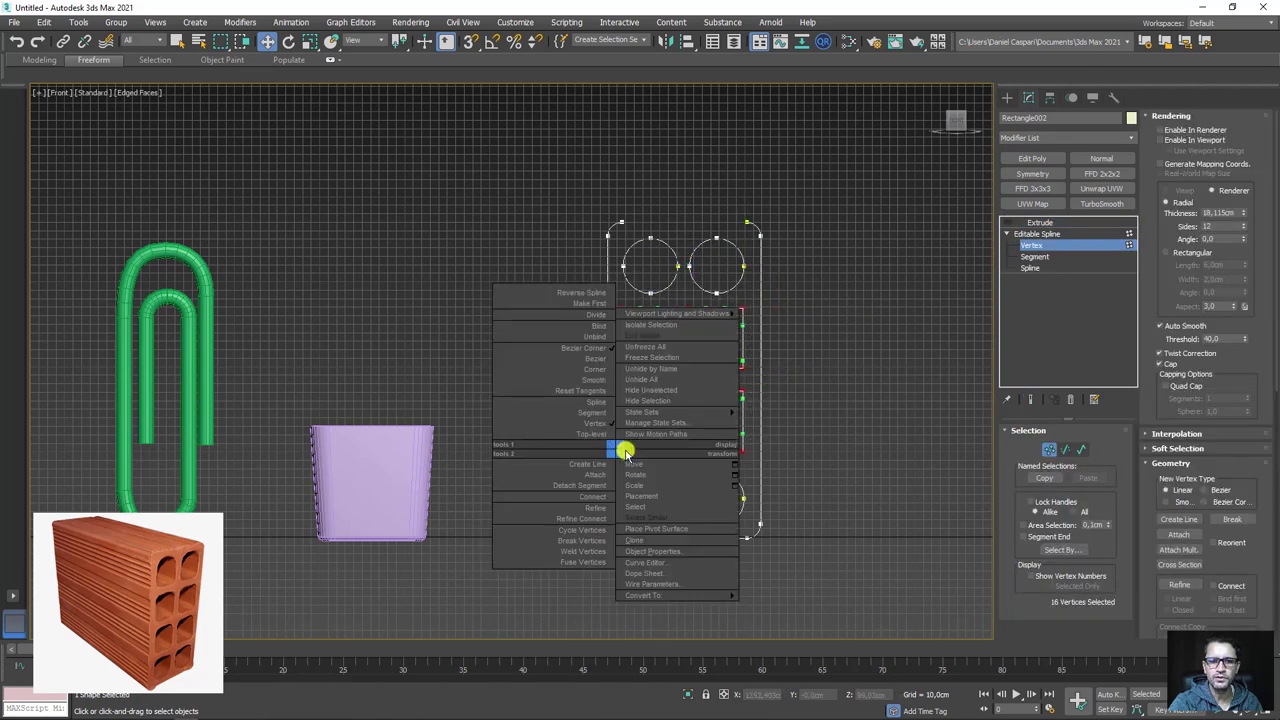
click(598, 381)
- Fillet the square holes' corners by about 5.8 cm
scroll(690, 410, up, 3)
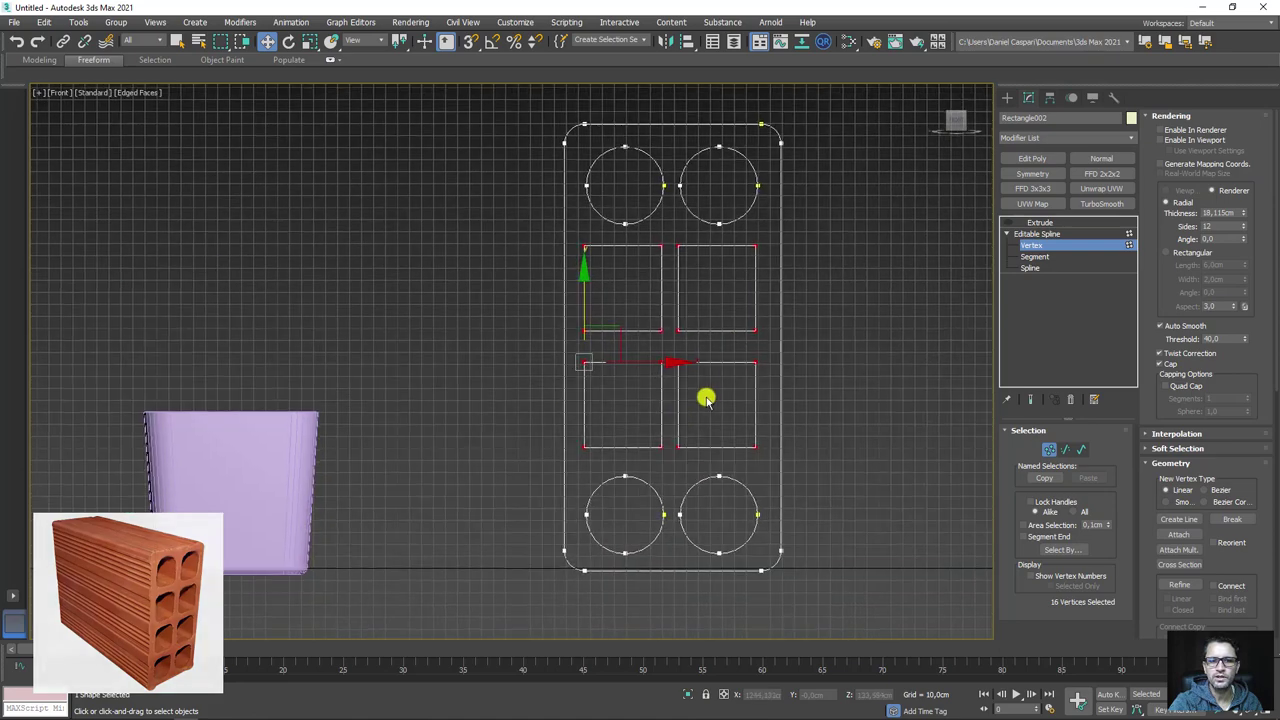
drag(1157, 420, 1152, 269)
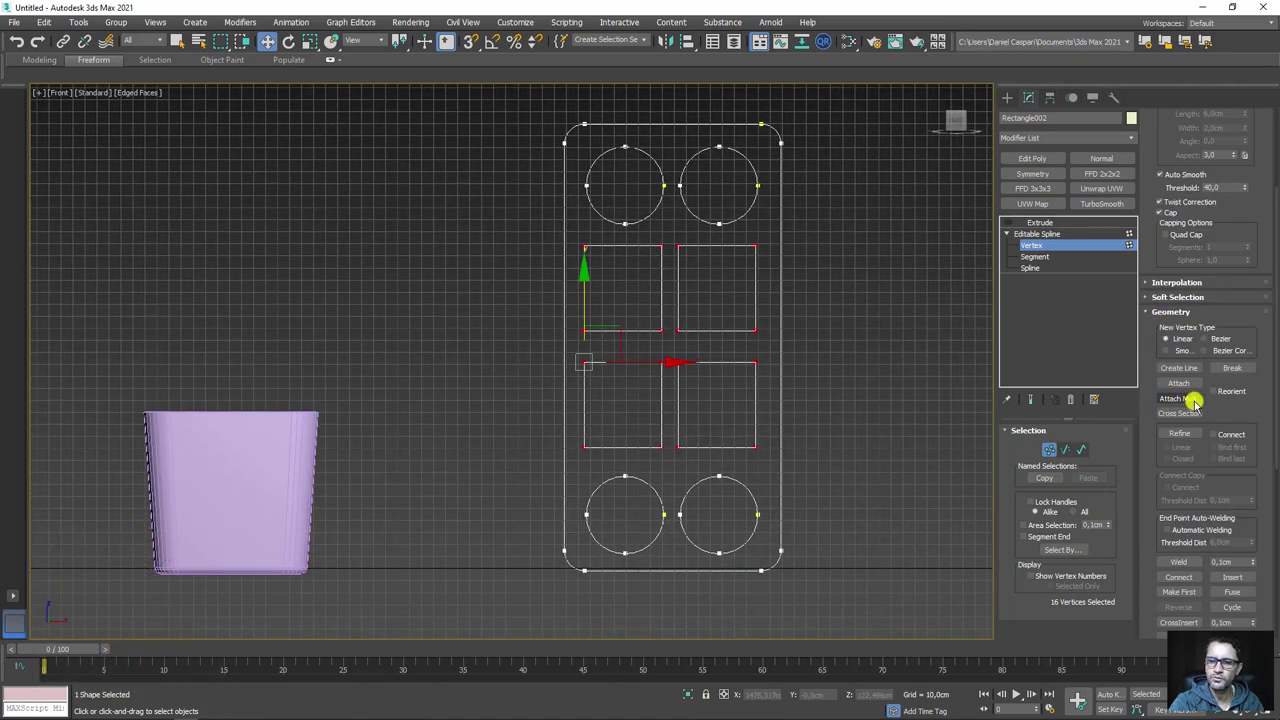
drag(1163, 603, 1155, 552)
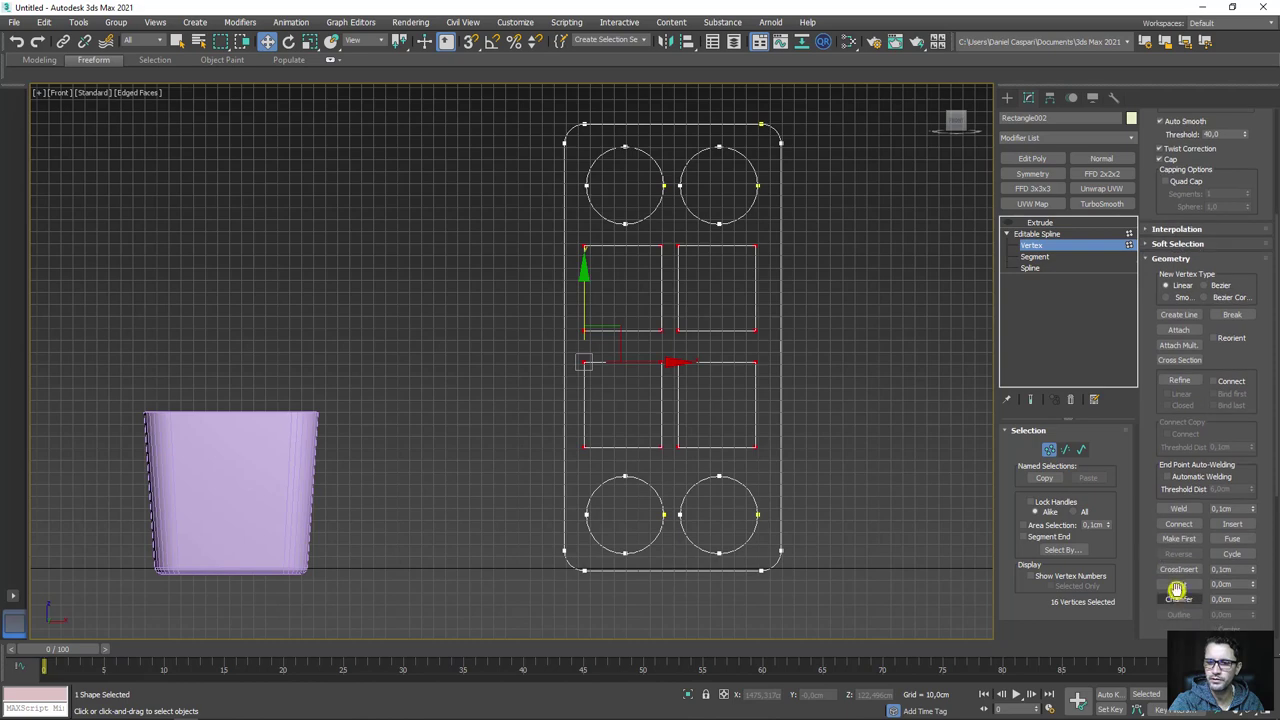
click(1179, 584)
scroll(803, 451, up, 3)
drag(708, 452, 716, 437)
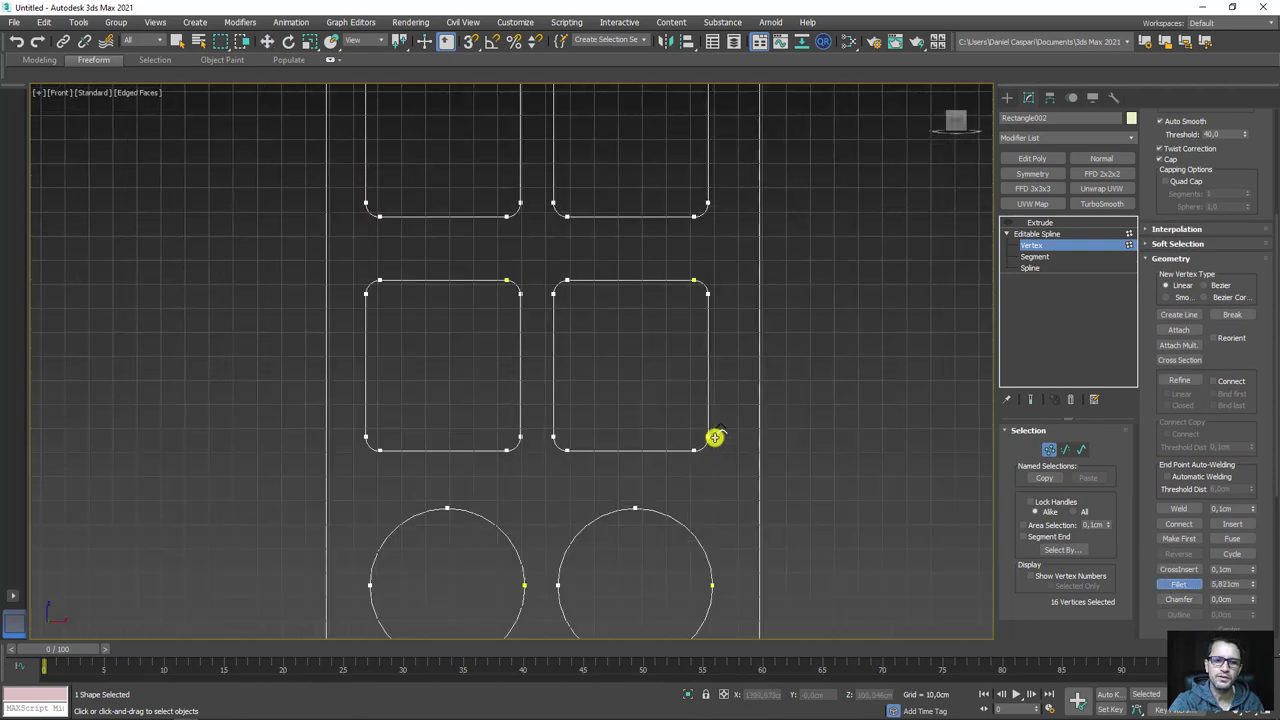
right_click(969, 283)
- Show the extruded panel result, orbit to inspect it, then recentre in Front view
click(1043, 221)
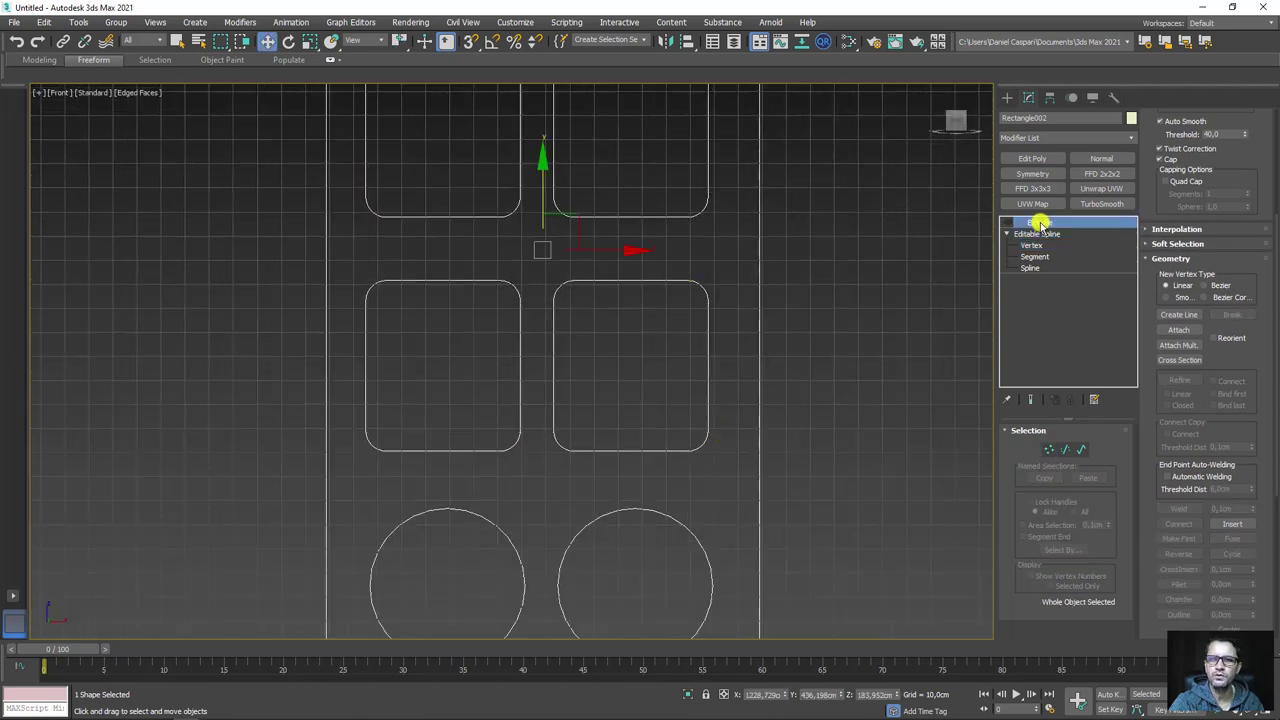
click(1007, 221)
scroll(894, 283, down, 3)
mouse_move(894, 283)
alt+middle_down()
mouse_move(548, 460)
mouse_move(595, 465)
mouse_move(429, 486)
alt+middle_up()
key(f)
scroll(694, 417, down, 3)
middle_drag(694, 417, 633, 352)
- Shift-copy the top-right circle hole up to the panel outline's top edge
scroll(633, 352, up, 4)
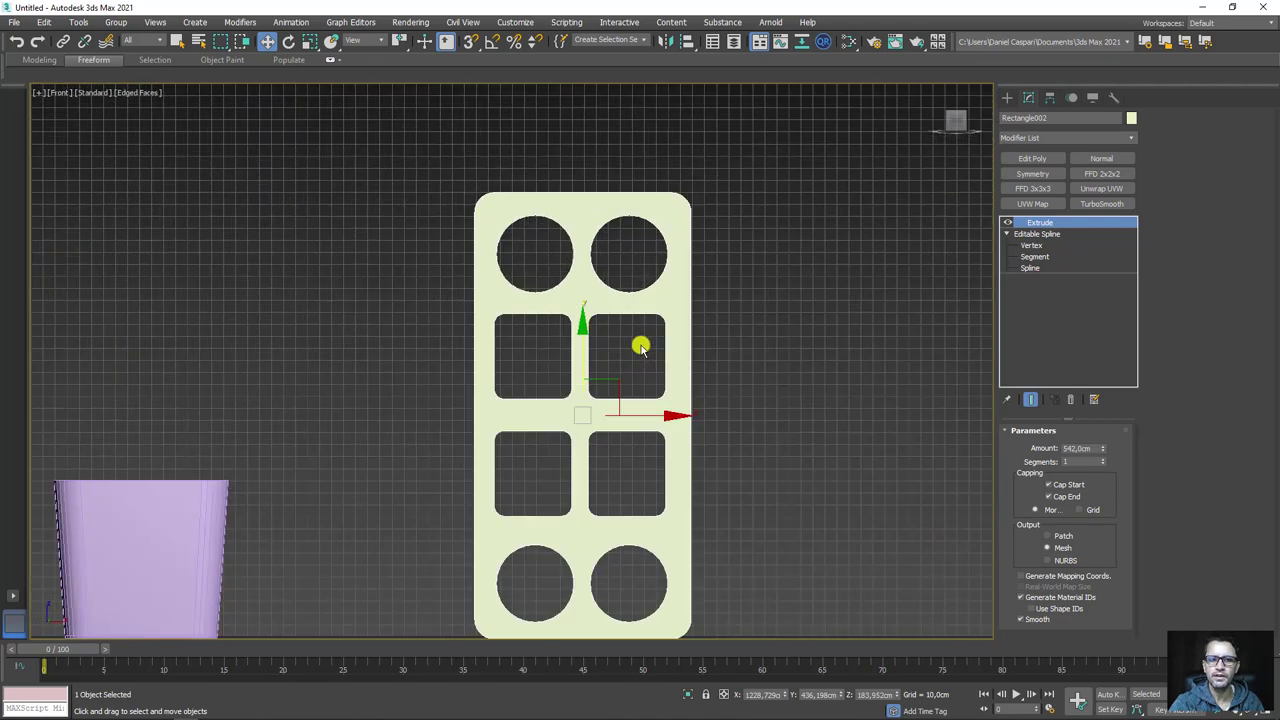
click(1031, 268)
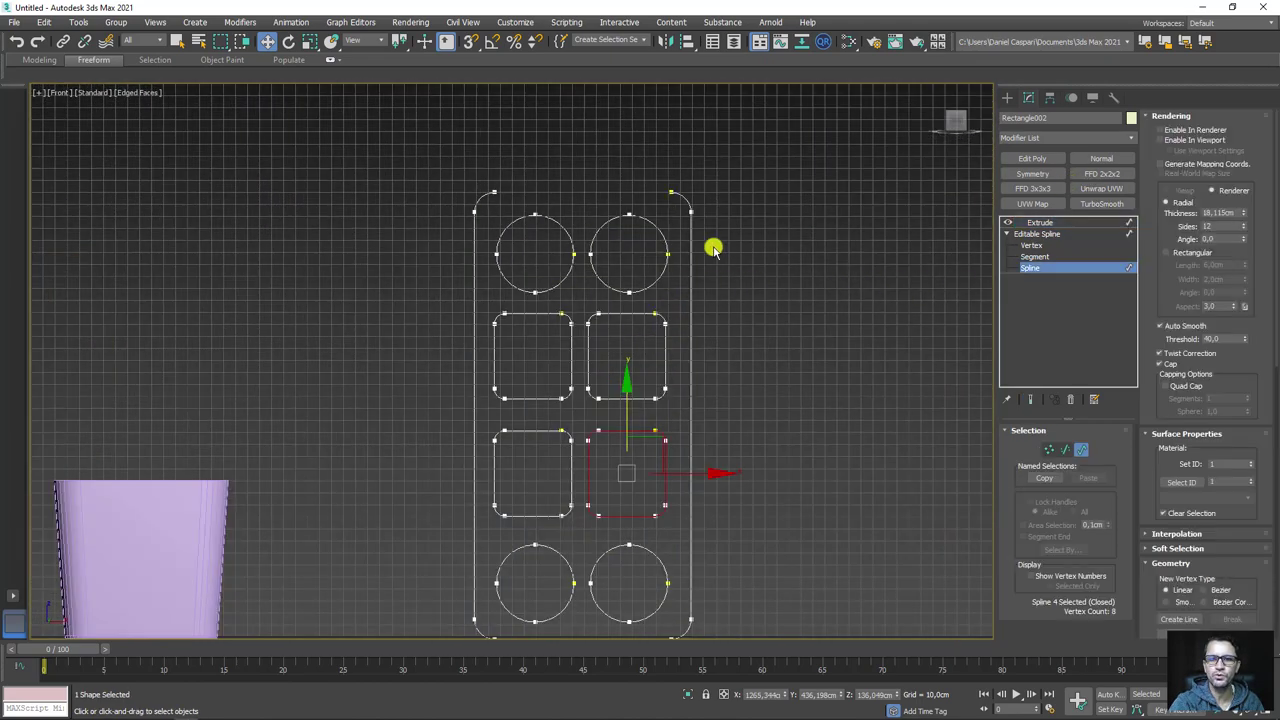
click(670, 238)
middle_drag(643, 251, 705, 399)
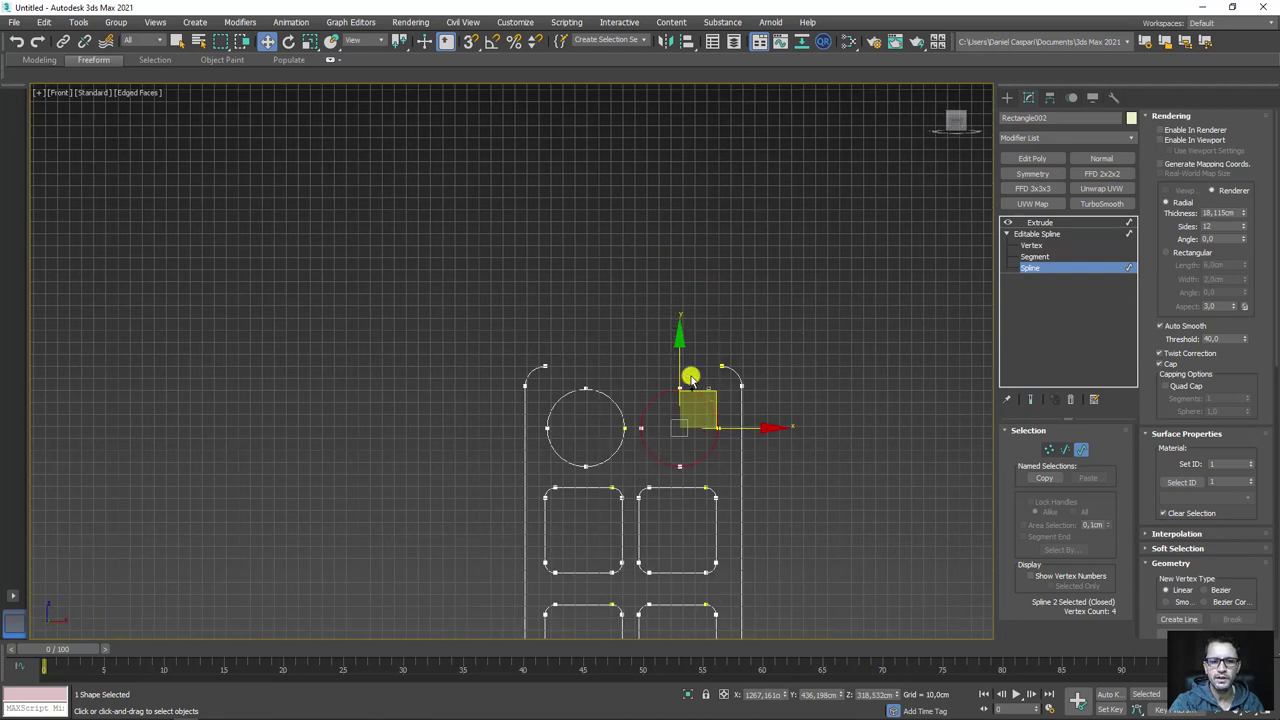
mouse_move(696, 379)
shift+mouse_down()
mouse_move(658, 268)
mouse_move(669, 268)
shift+mouse_up()
- Scale the copied circle down to about 36%
scroll(646, 373, down, 3)
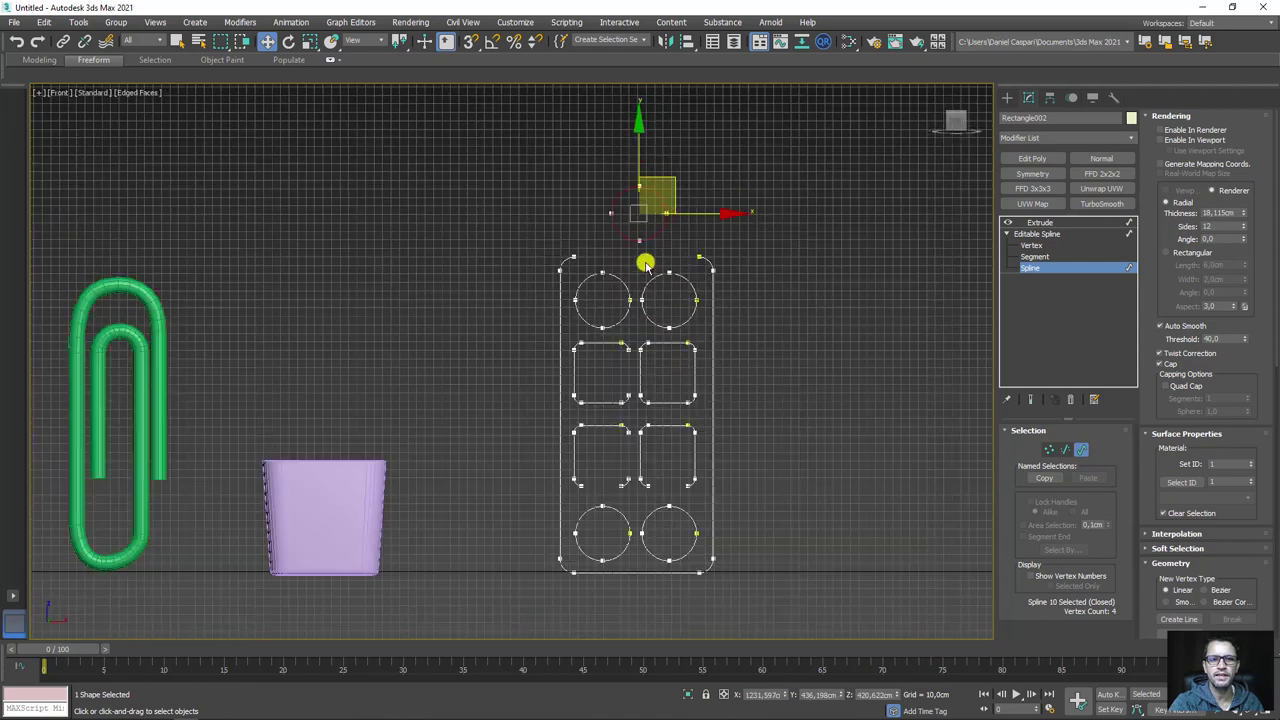
scroll(646, 325, up, 5)
middle_drag(646, 318, 649, 389)
scroll(649, 389, up, 2)
key(e)
key(r)
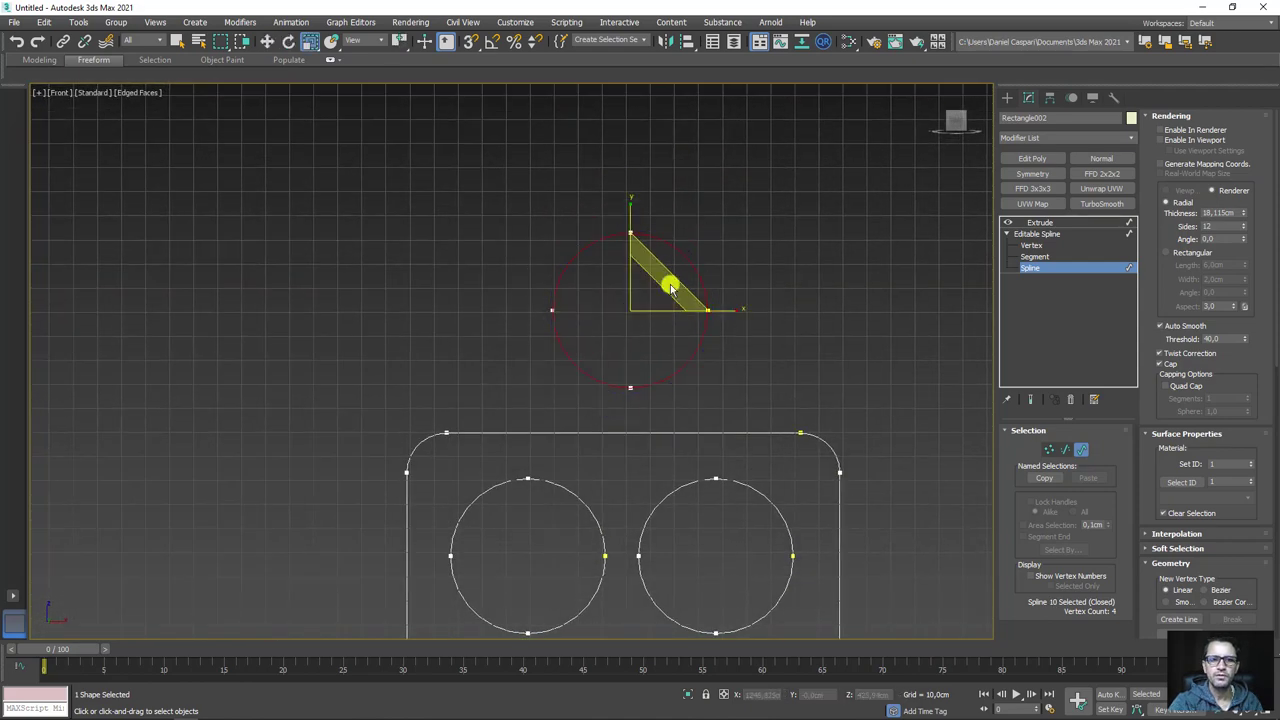
mouse_move(677, 277)
mouse_down()
mouse_move(646, 331)
mouse_move(656, 347)
mouse_up()
key(w)
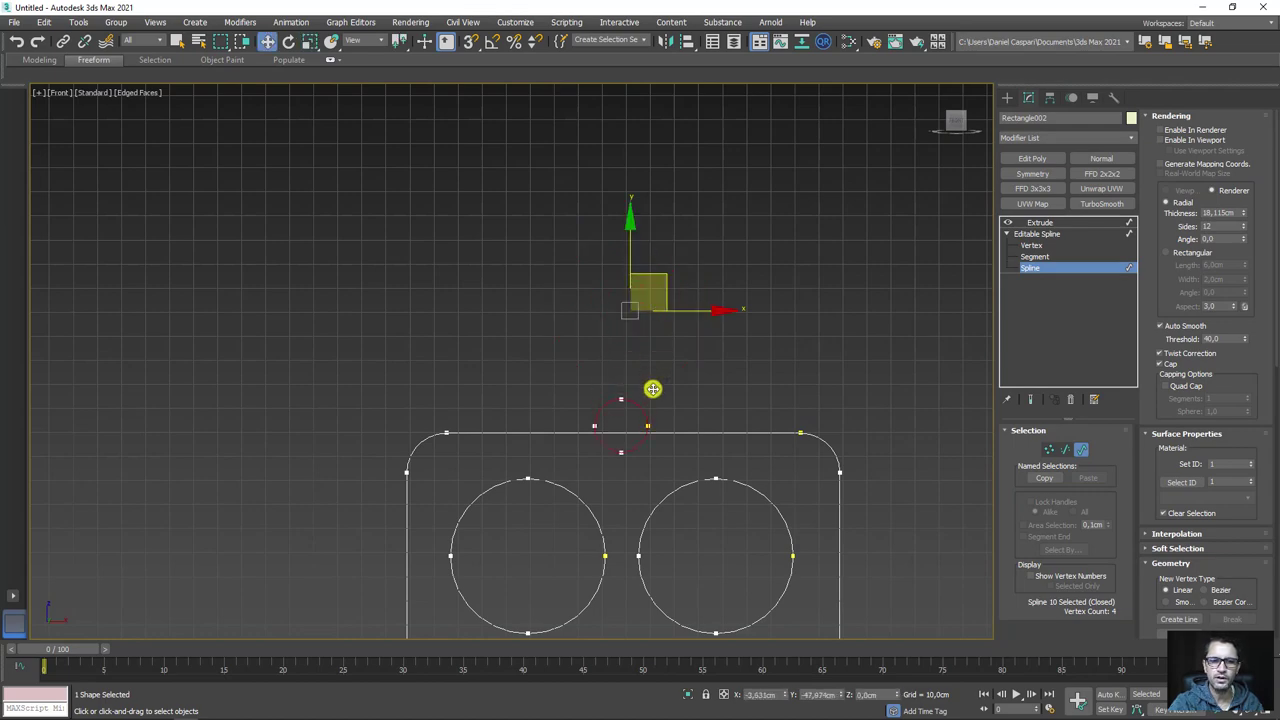
- Select the small circle near the bottom edge and frame the whole panel
scroll(657, 417, down, 3)
scroll(694, 314, down, 2)
scroll(694, 251, down, 1)
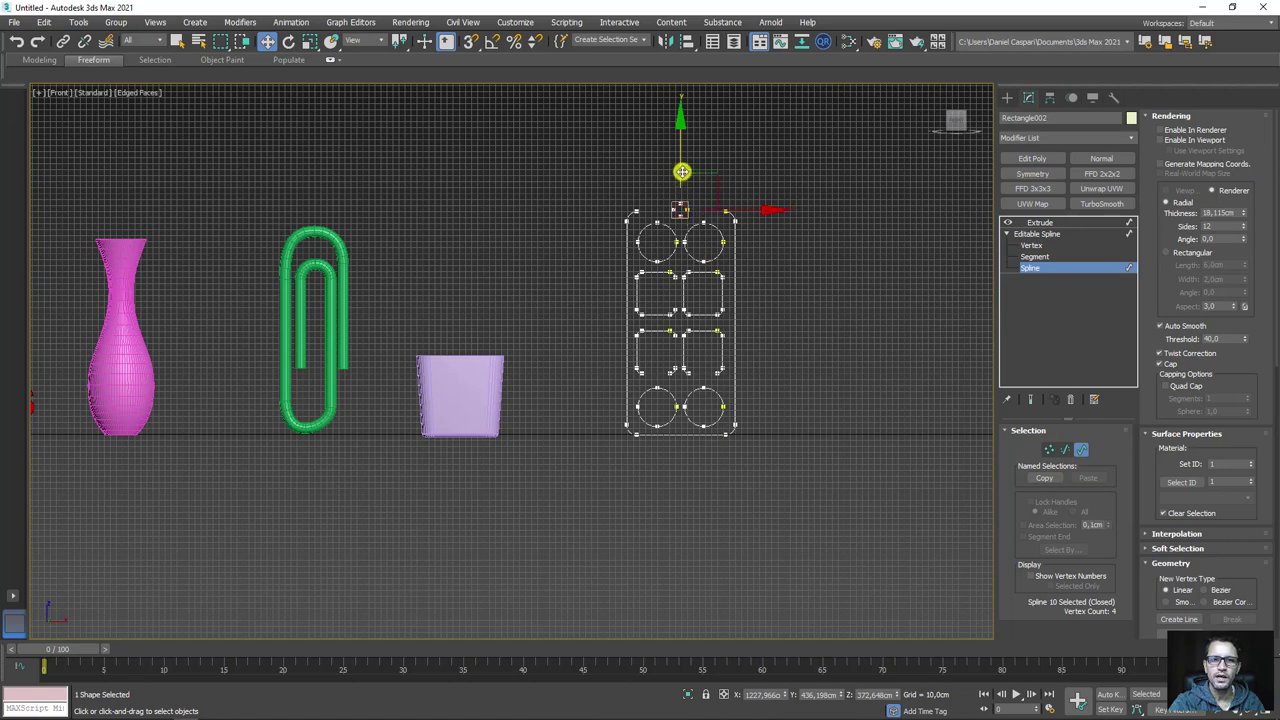
click(675, 367)
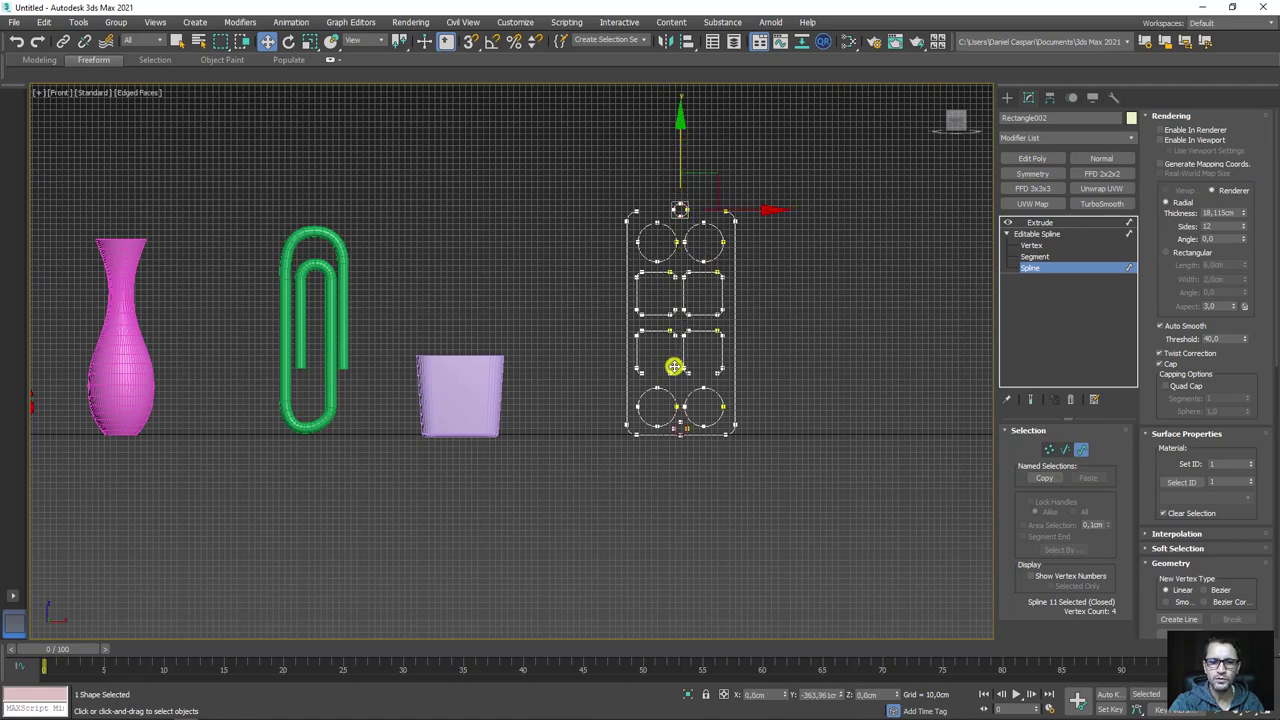
scroll(679, 430, up, 5)
scroll(660, 400, up, 3)
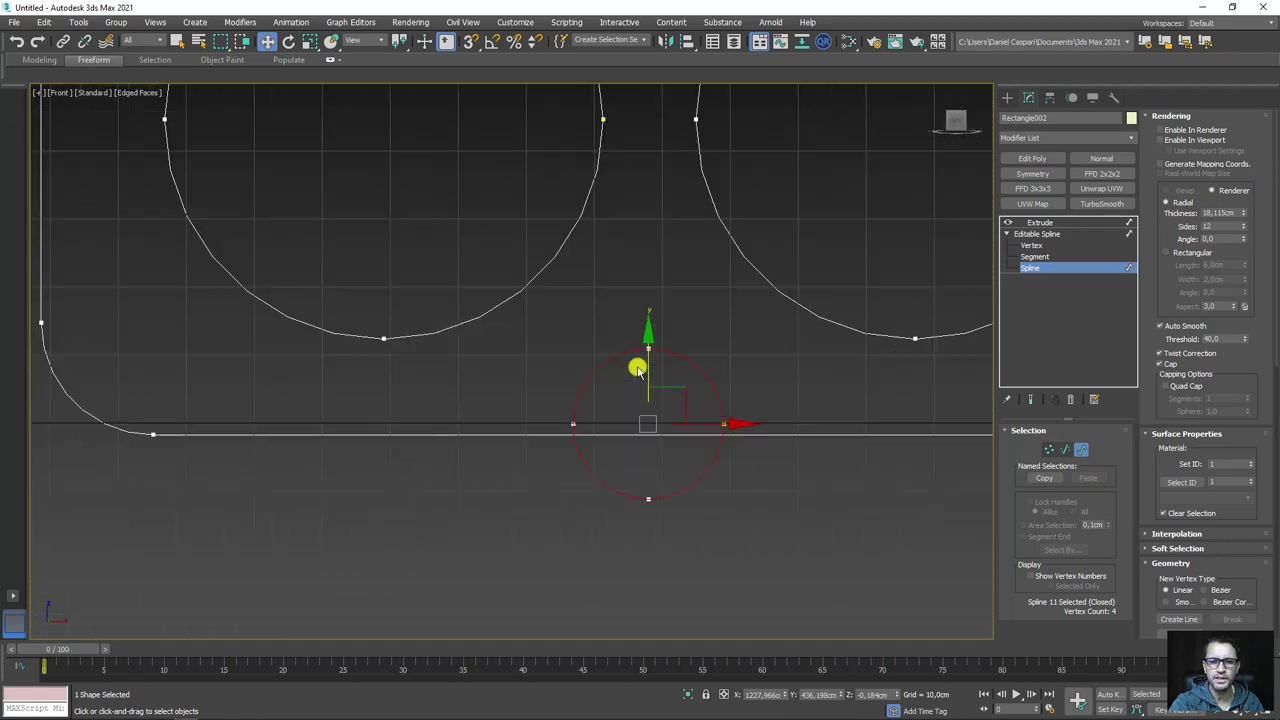
scroll(540, 386, down, 5)
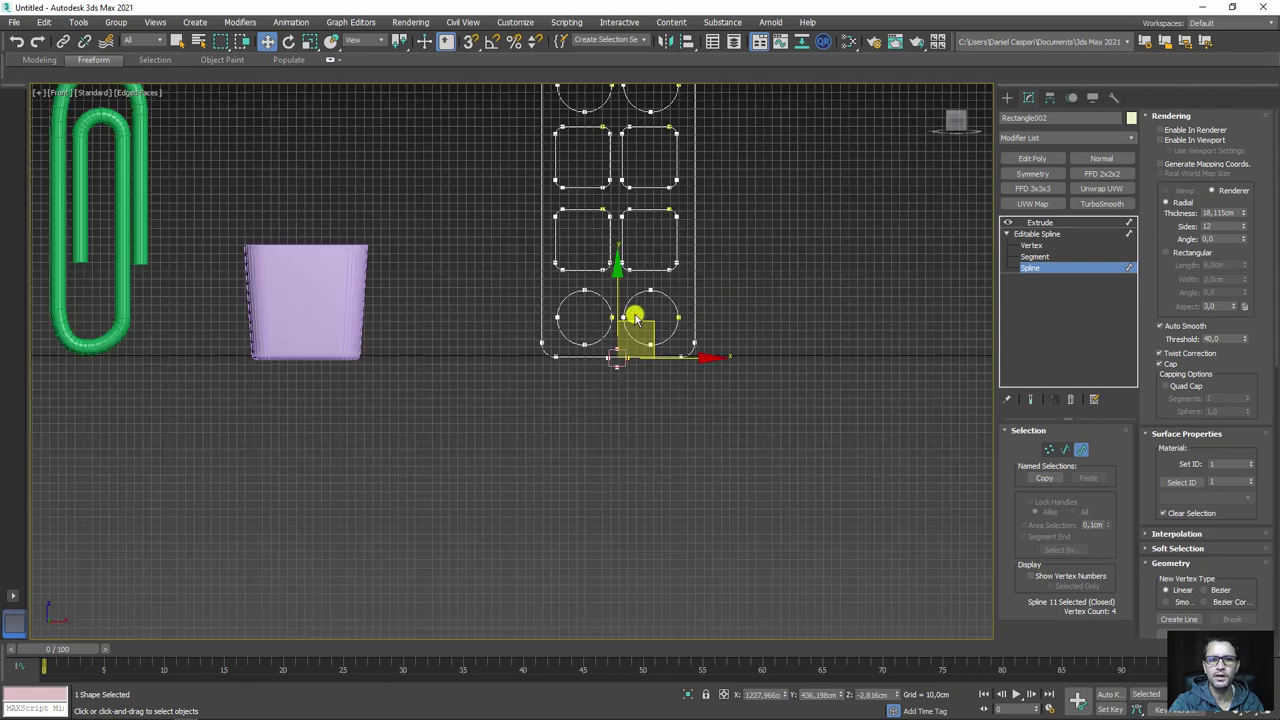
middle_drag(629, 334, 603, 421)
- Try a Boolean Subtraction with the top small circle, then undo the failed result twice
middle_drag(608, 289, 651, 380)
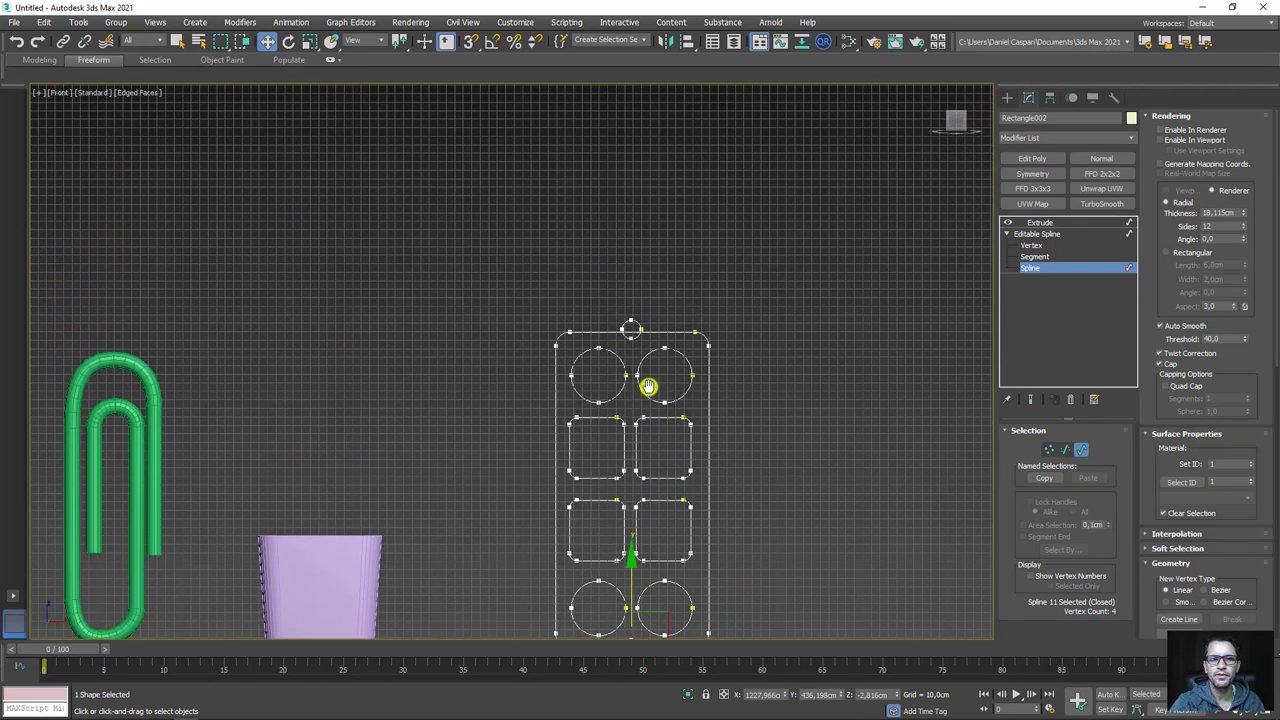
scroll(654, 334, up, 3)
scroll(654, 334, up, 2)
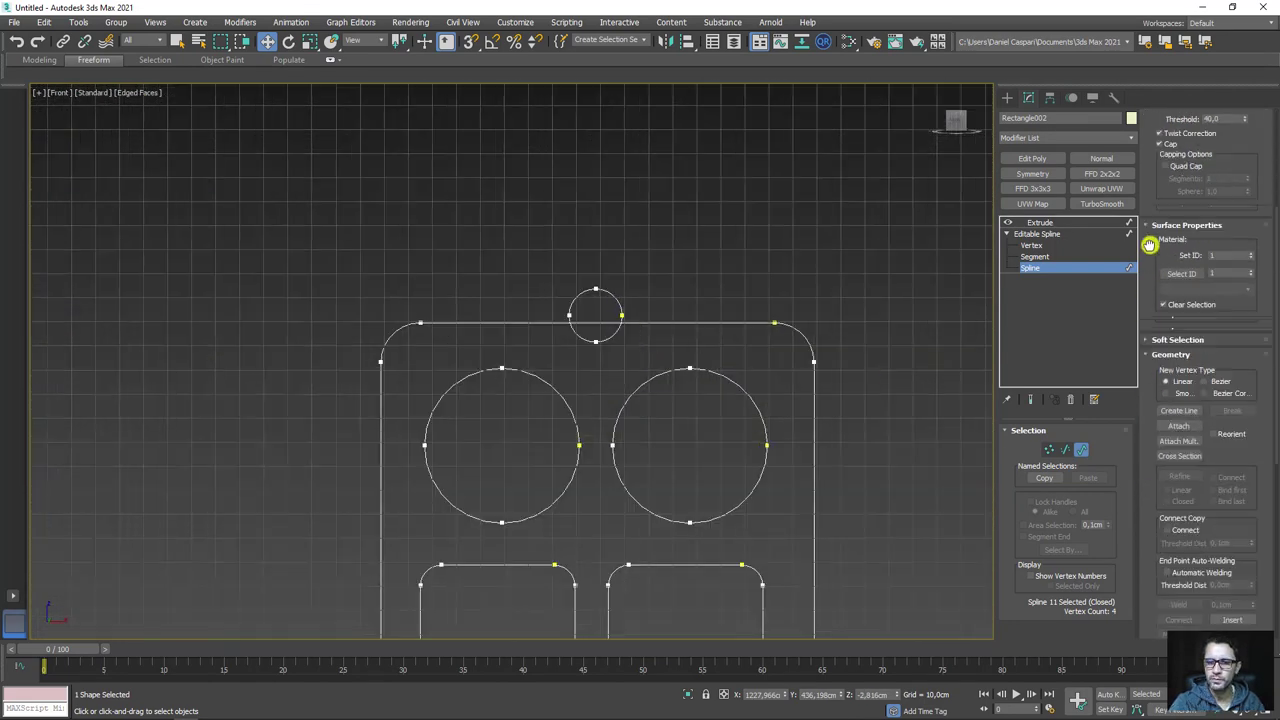
drag(1147, 494, 1166, 74)
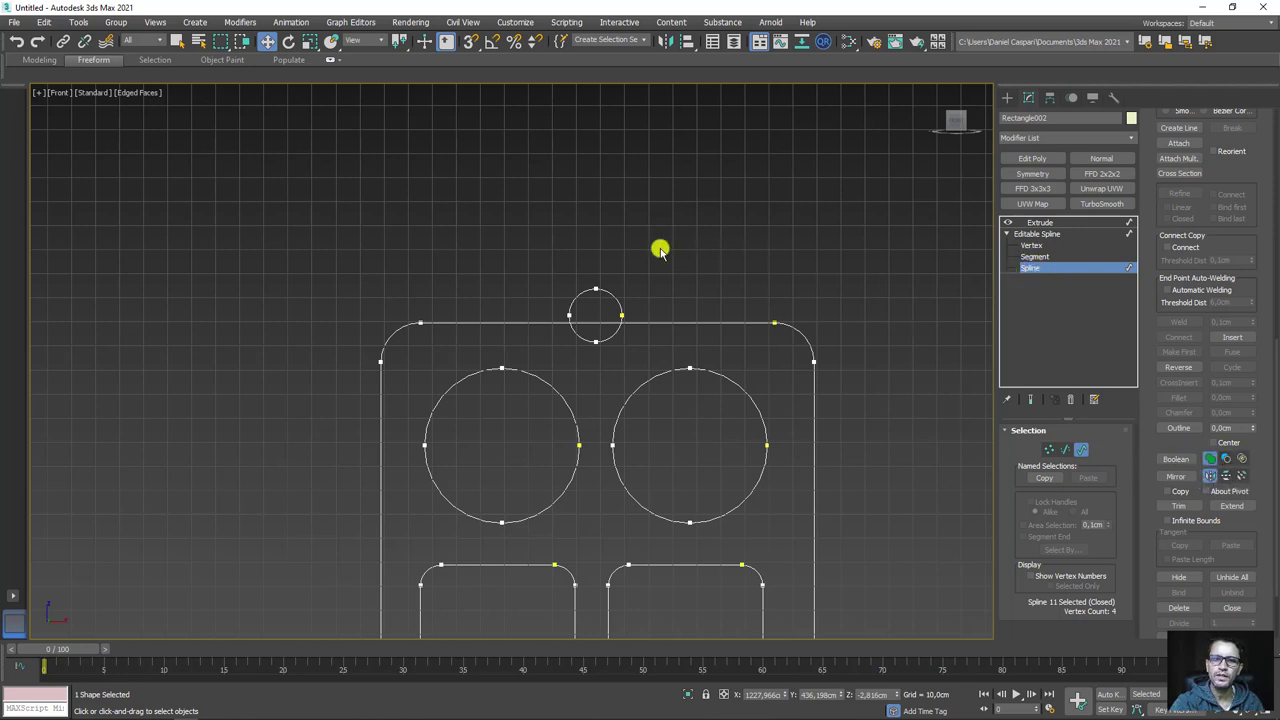
drag(646, 254, 598, 297)
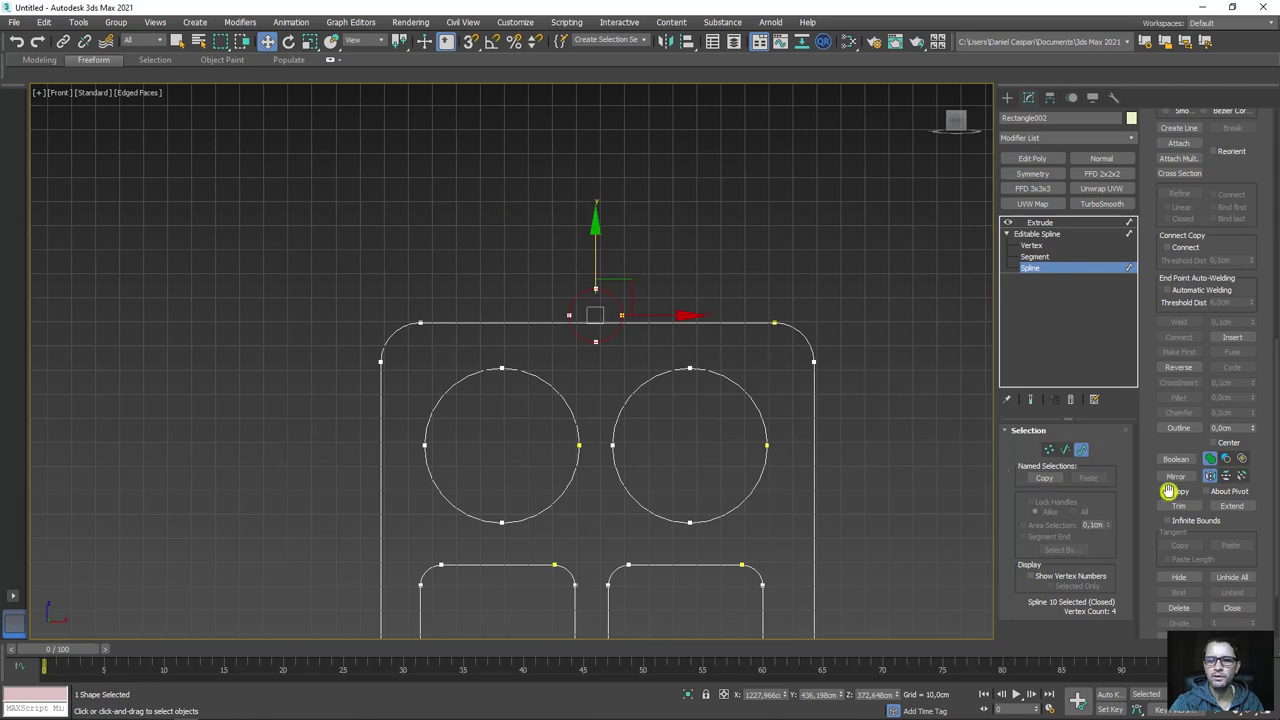
click(1225, 458)
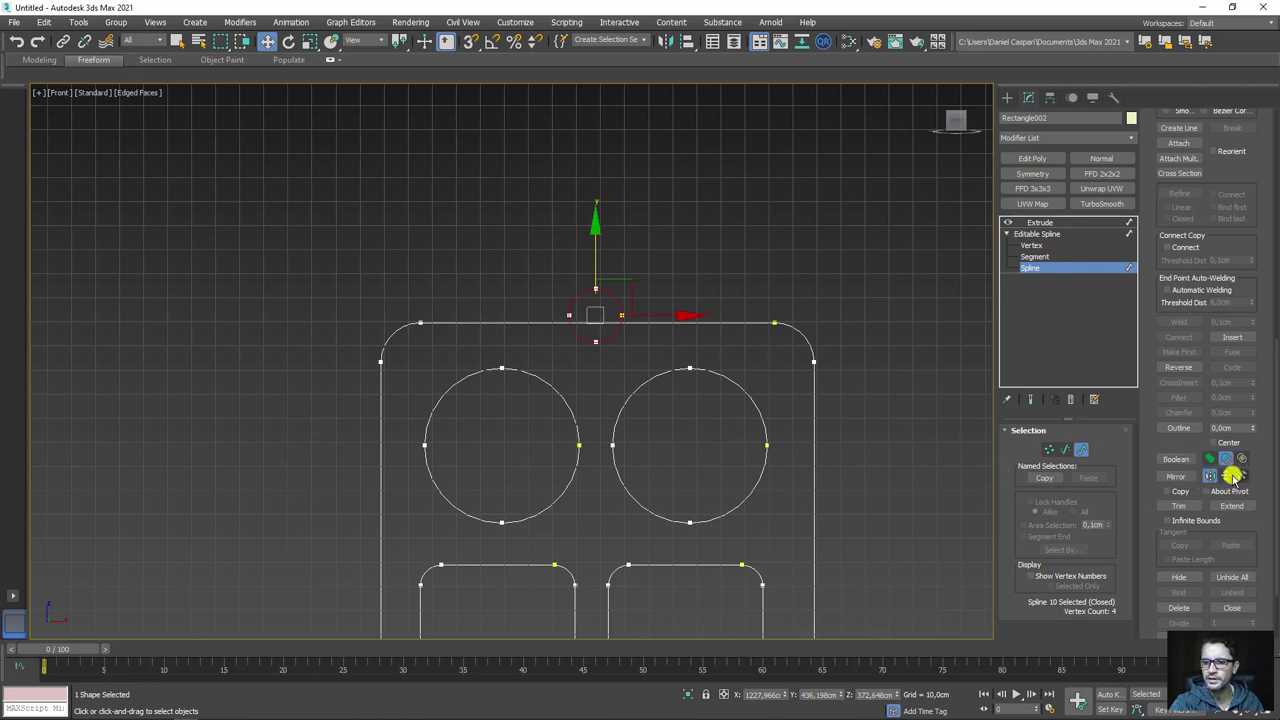
click(1176, 459)
click(645, 327)
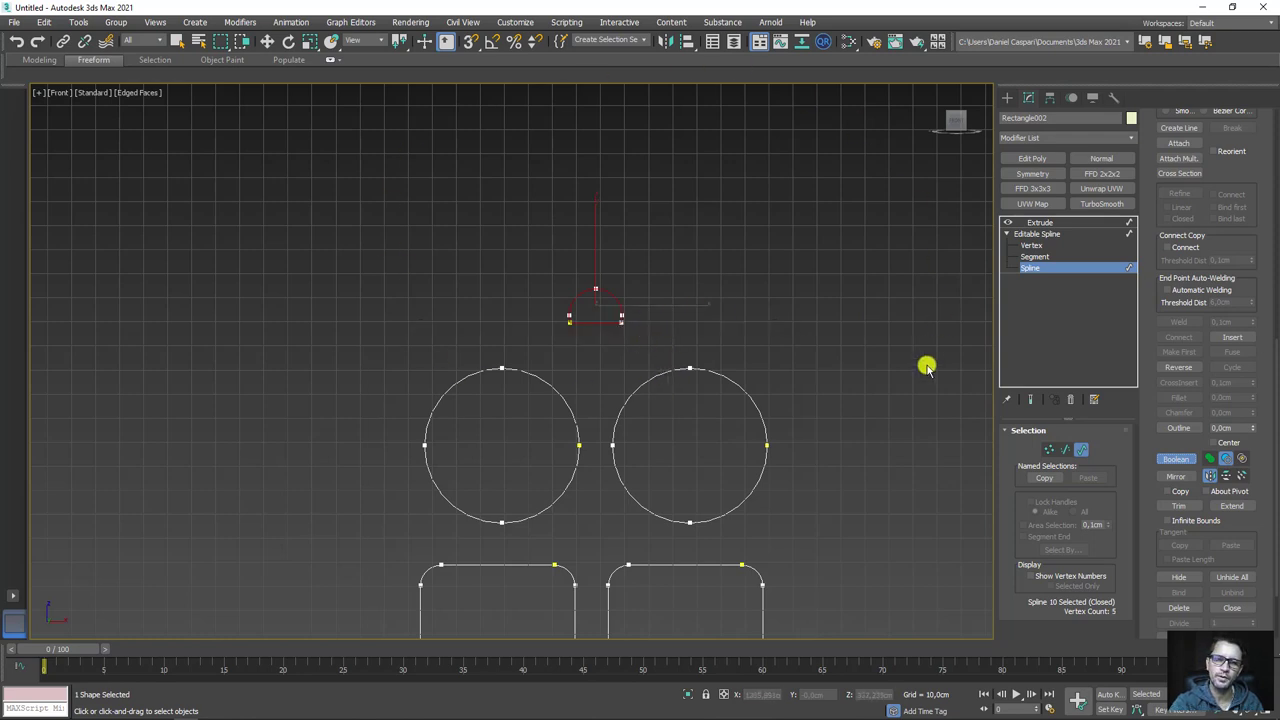
key(ctrl+z)
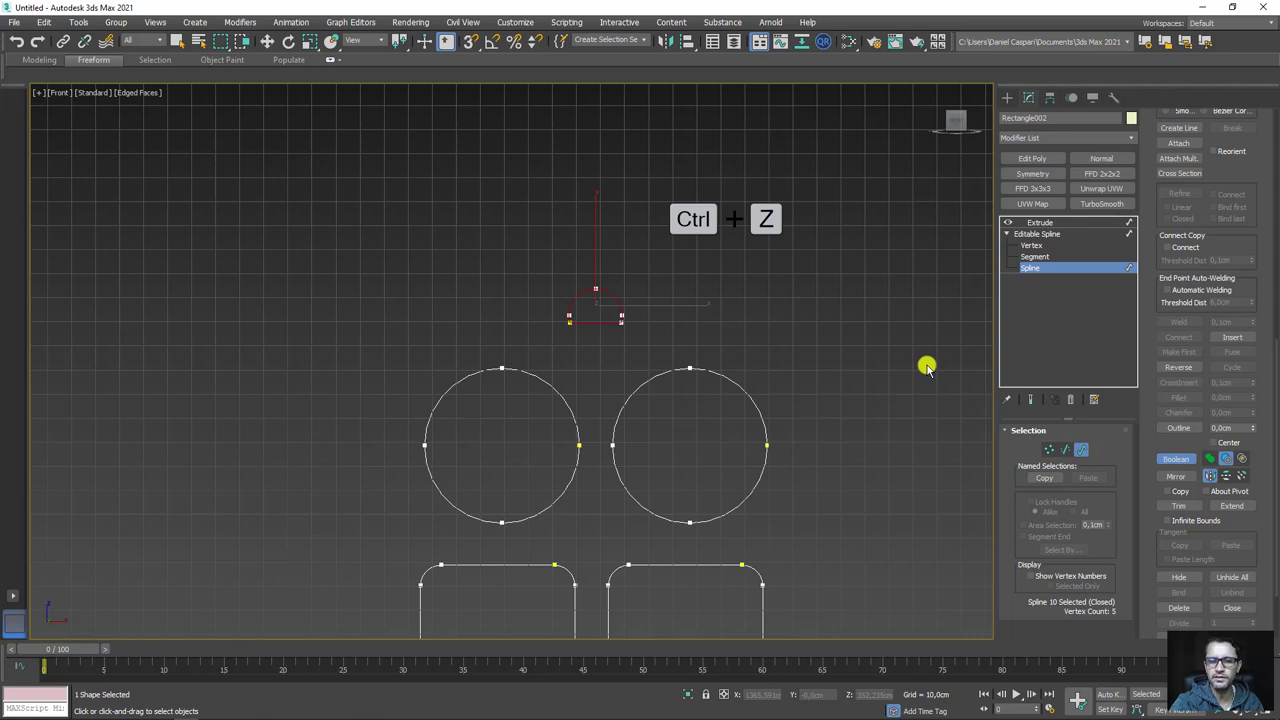
key(ctrl+z)
- Boolean-subtract the top and bottom small circles from the panel's outer outline
drag(706, 246, 762, 349)
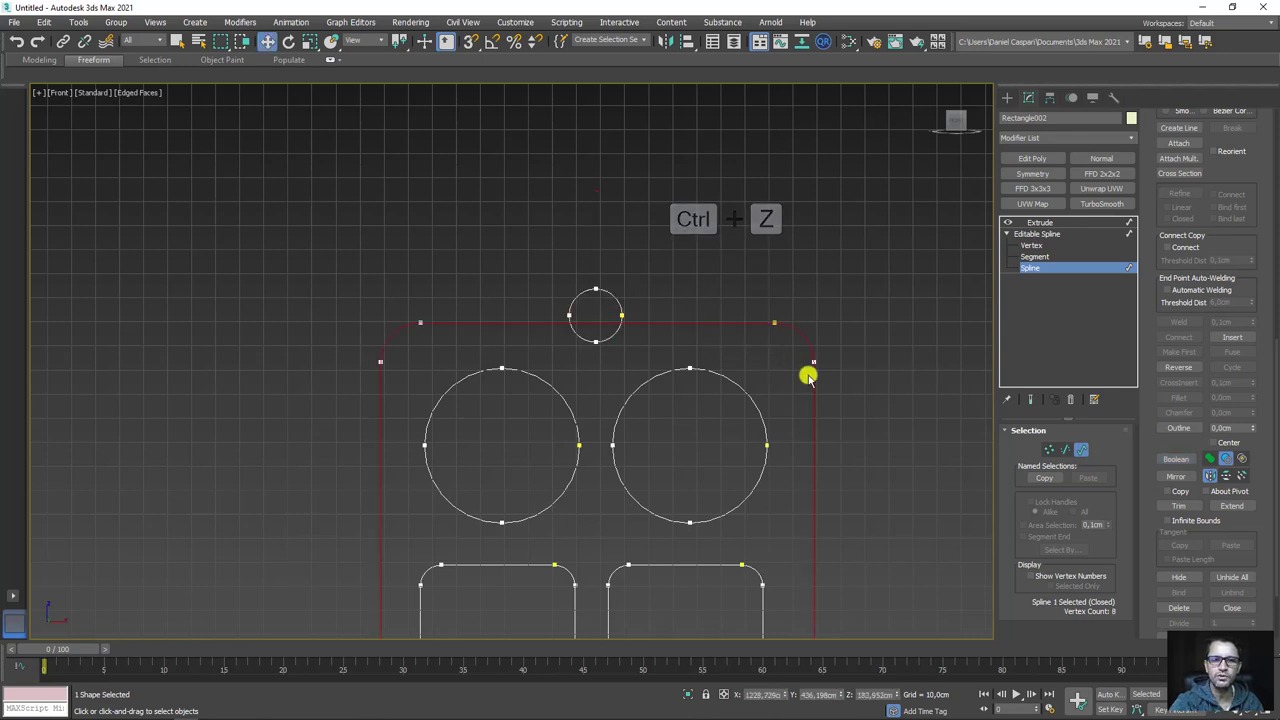
click(1180, 459)
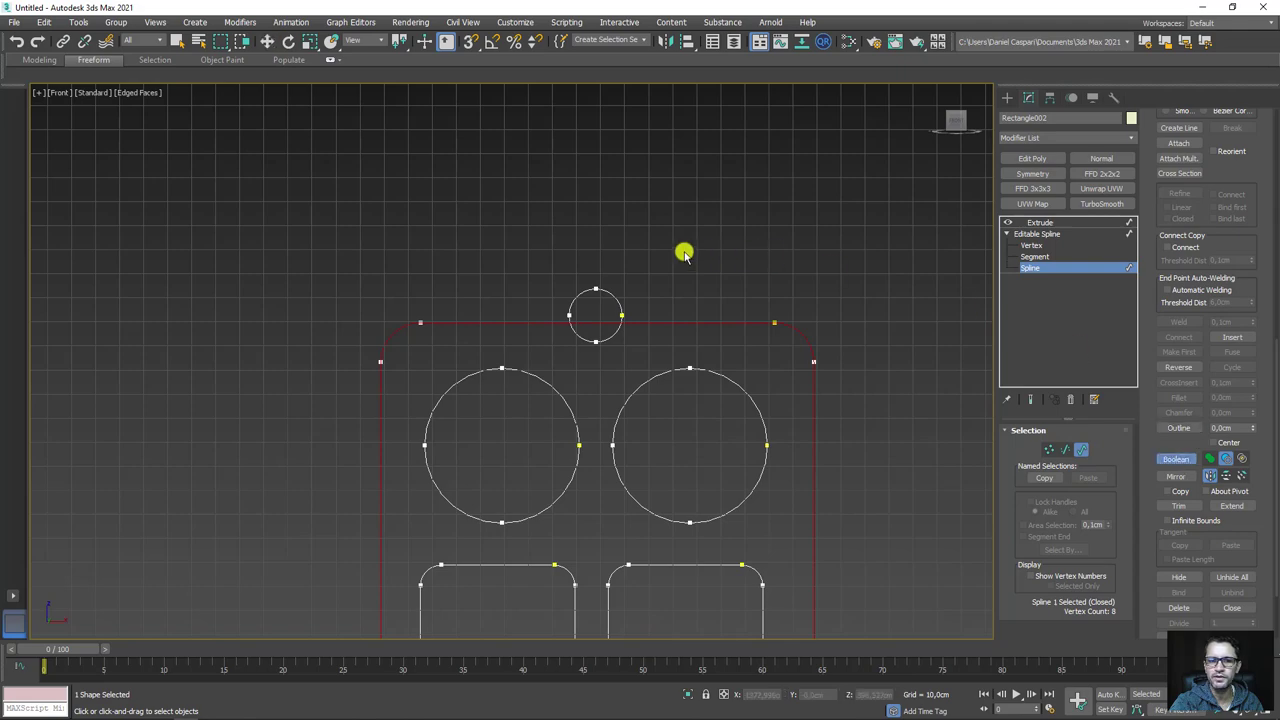
click(610, 293)
key(w)
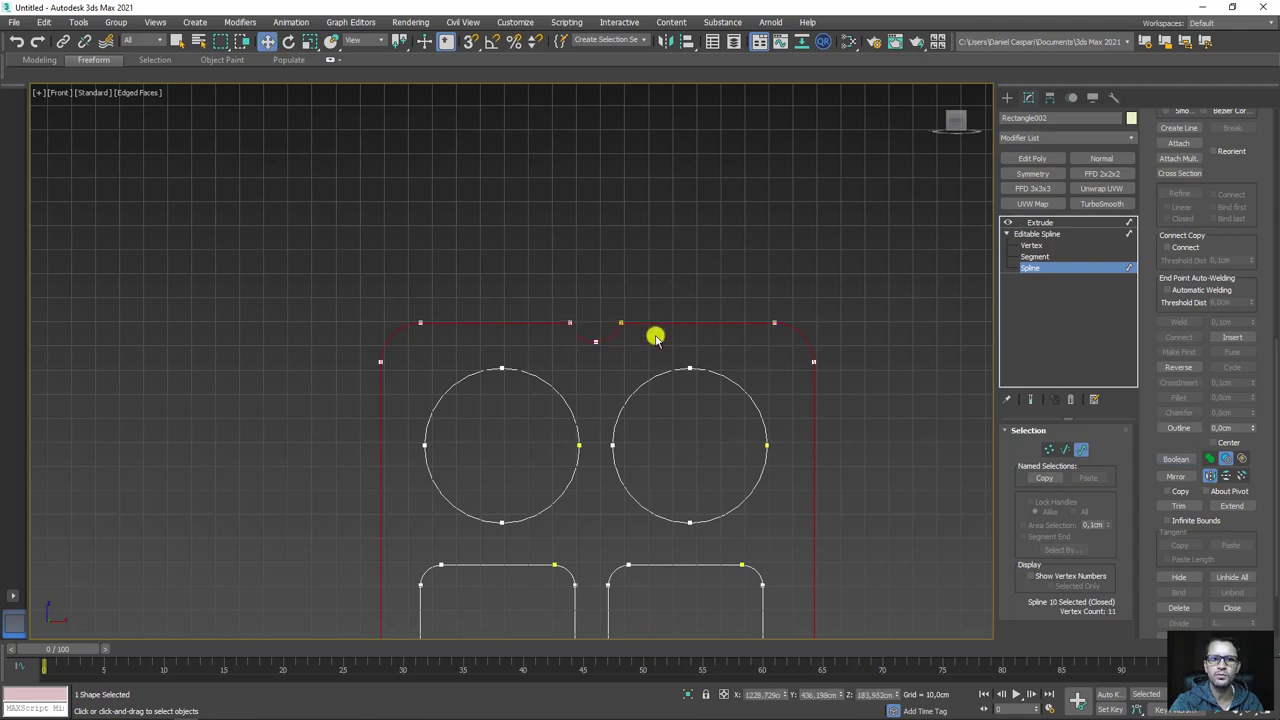
scroll(655, 338, down, 5)
middle_drag(711, 480, 651, 471)
scroll(609, 406, up, 3)
scroll(686, 400, up, 2)
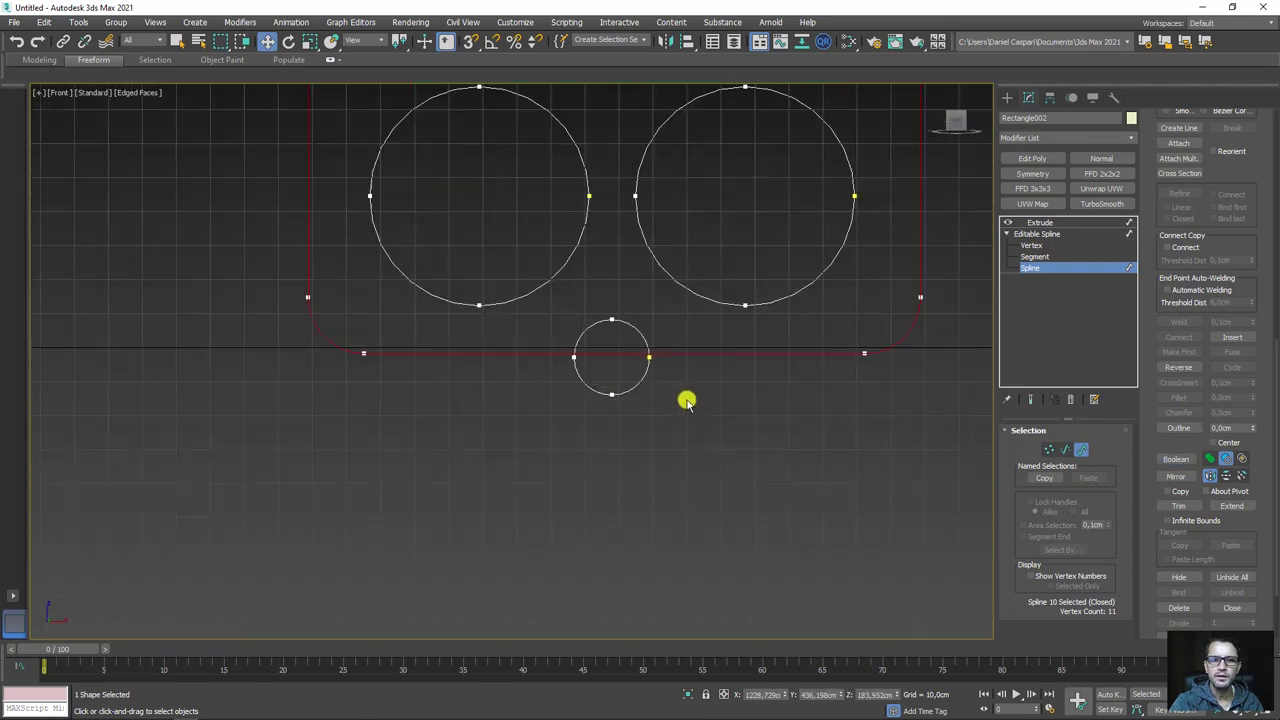
click(1165, 462)
click(626, 391)
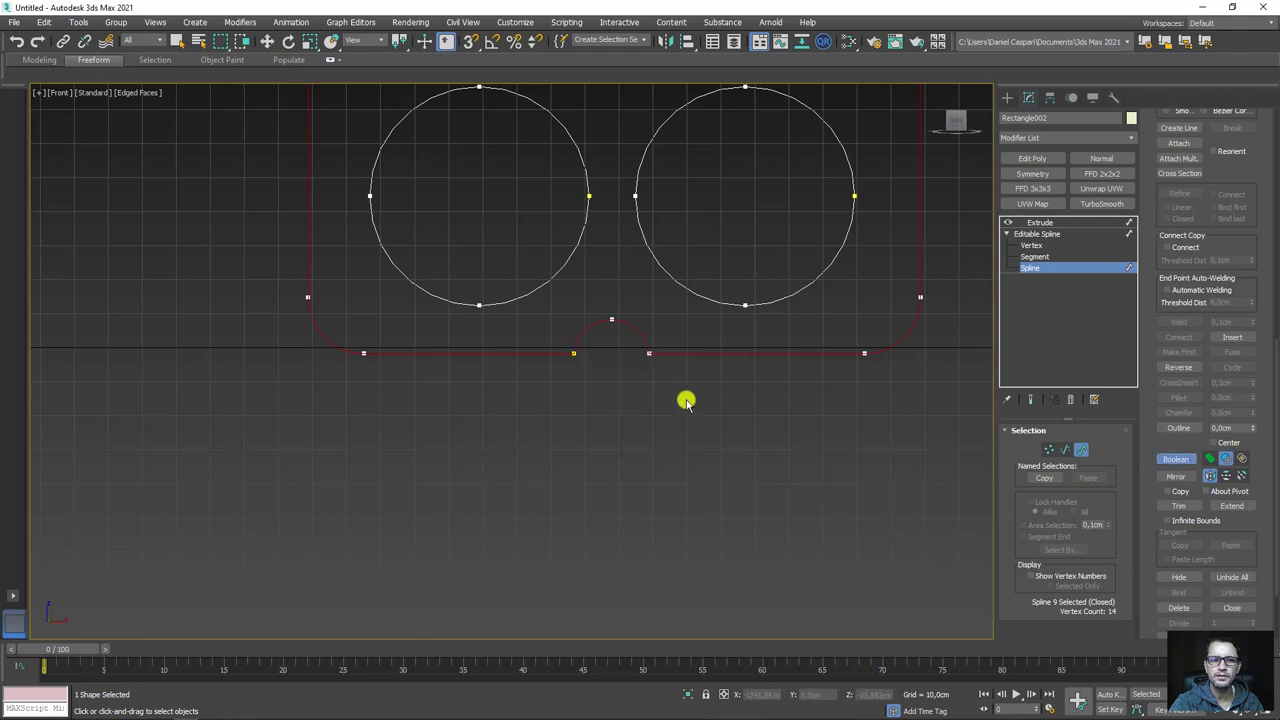
key(w)
- Bring the whole panel back into view and select the right circle hole
scroll(686, 400, down, 4)
middle_drag(743, 66, 679, 344)
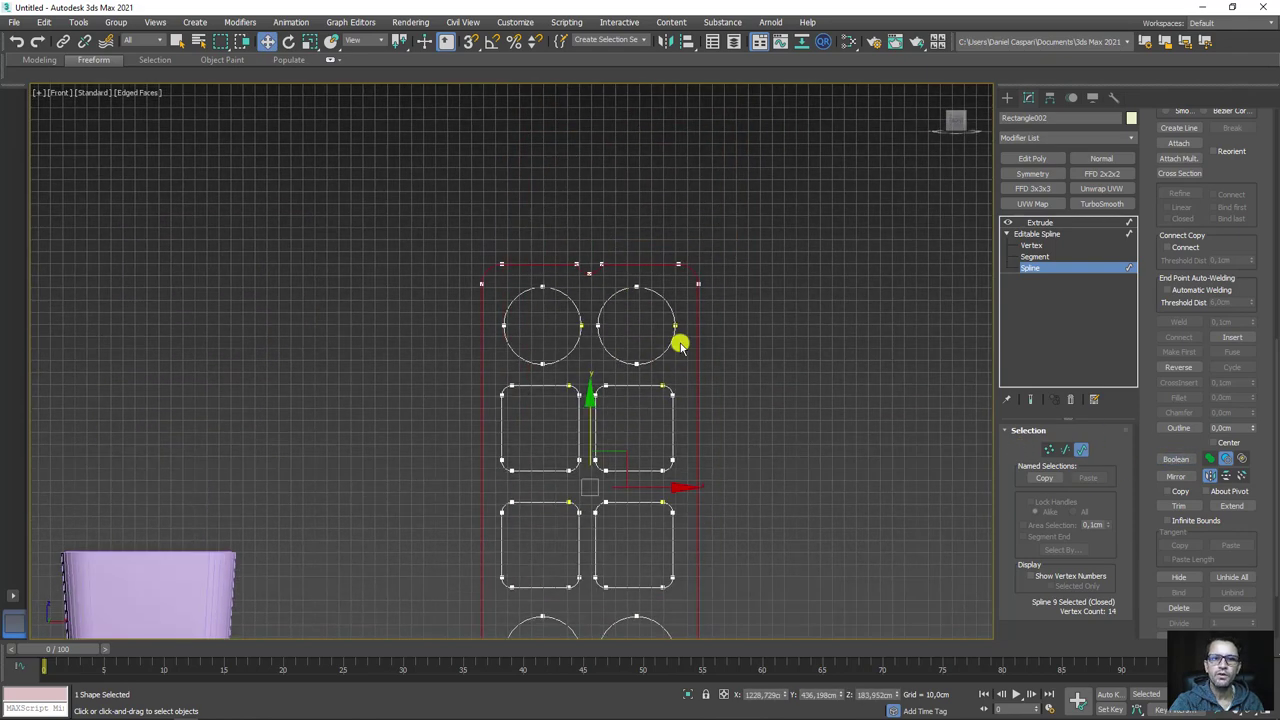
click(672, 329)
scroll(669, 329, up, 2)
scroll(660, 311, up, 2)
- Copy the right circle hole, scale it to 21%, and place it on the outline's right edge
scroll(660, 323, down, 2)
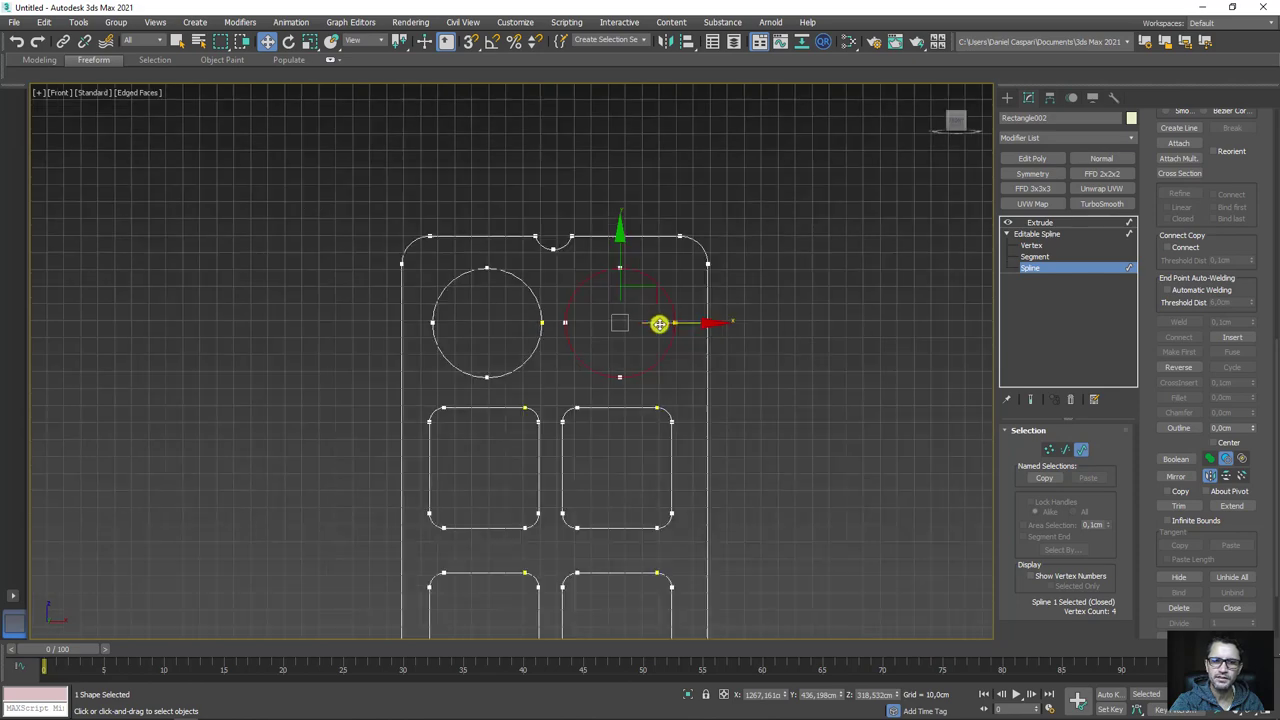
scroll(585, 247, up, 1)
shift+drag(619, 265, 756, 266)
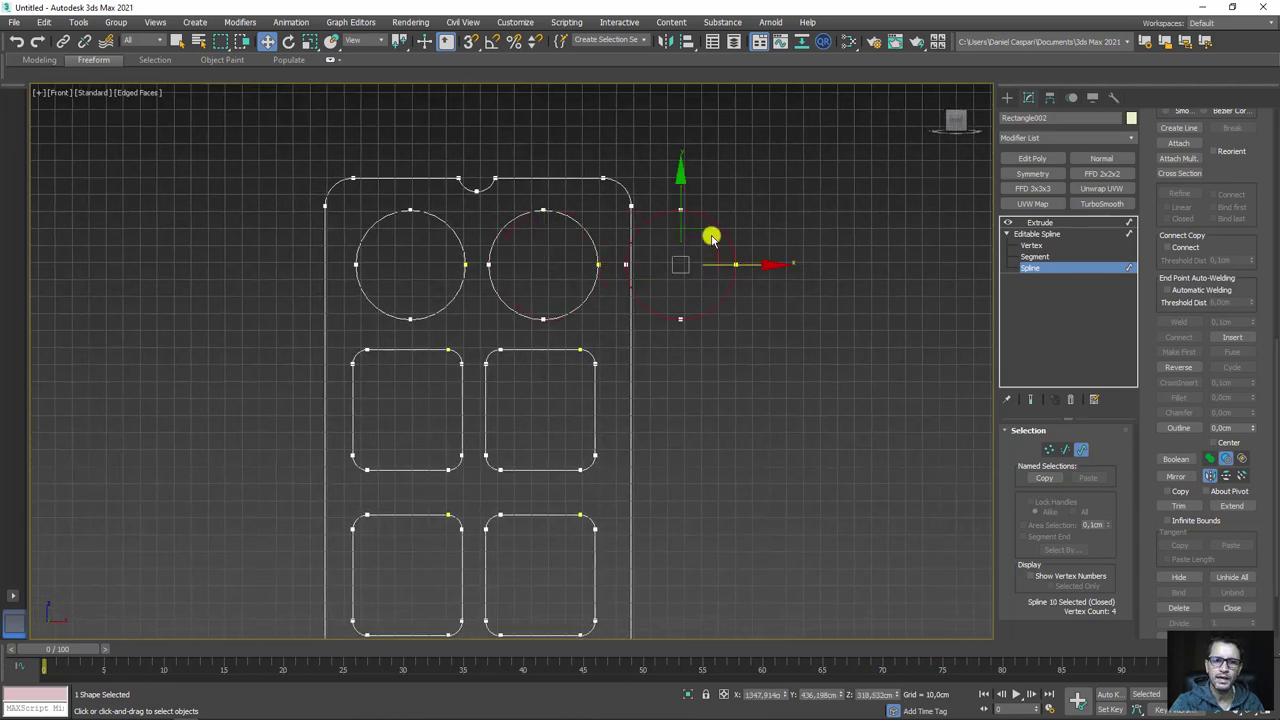
key(r)
drag(705, 249, 510, 412)
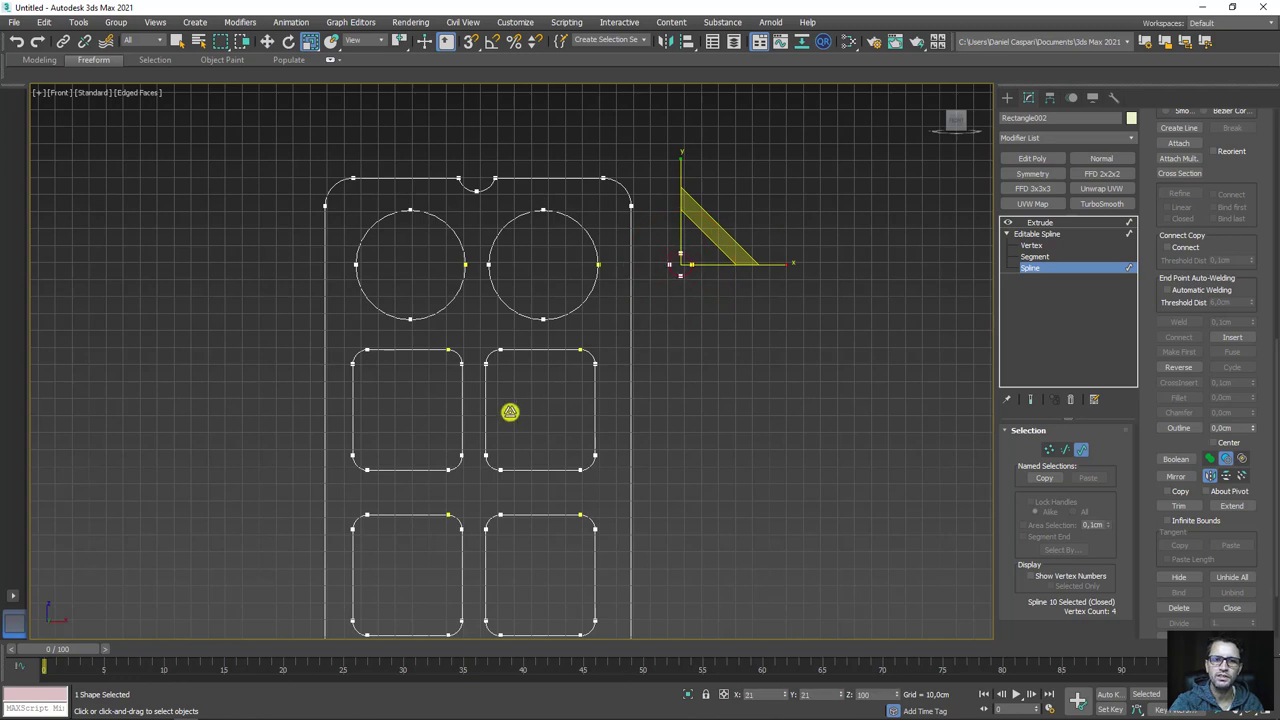
key(w)
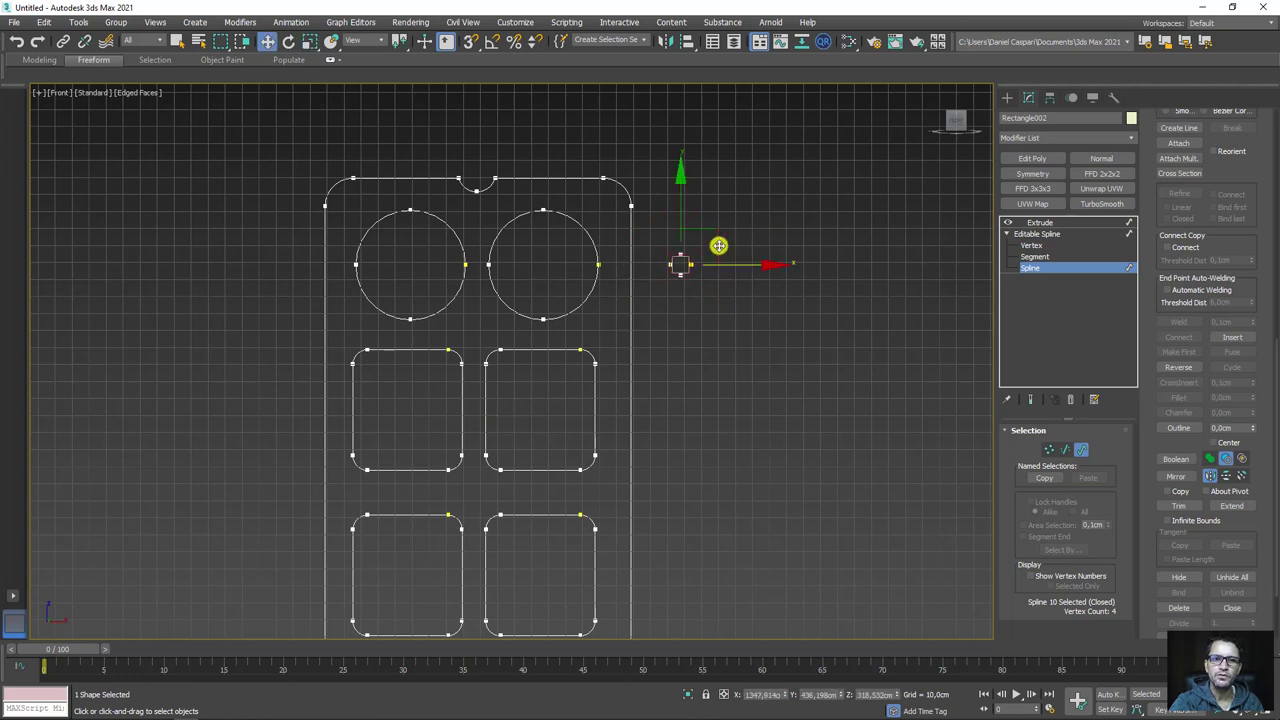
mouse_move(668, 223)
mouse_down()
mouse_move(646, 243)
mouse_move(625, 231)
mouse_move(626, 327)
mouse_up()
- Copy the small circles down the right edge into three groups of four
scroll(646, 245, up, 4)
ctrl+click(626, 262)
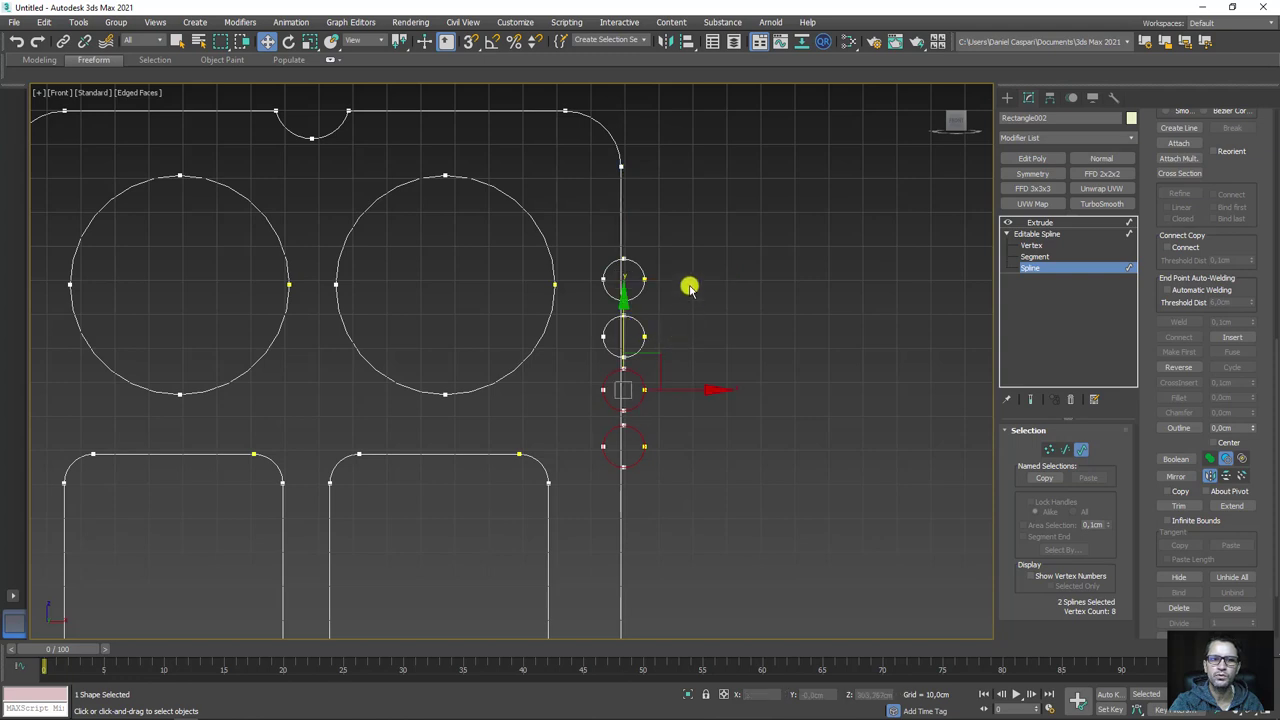
middle_drag(637, 494, 638, 345)
scroll(638, 345, down, 3)
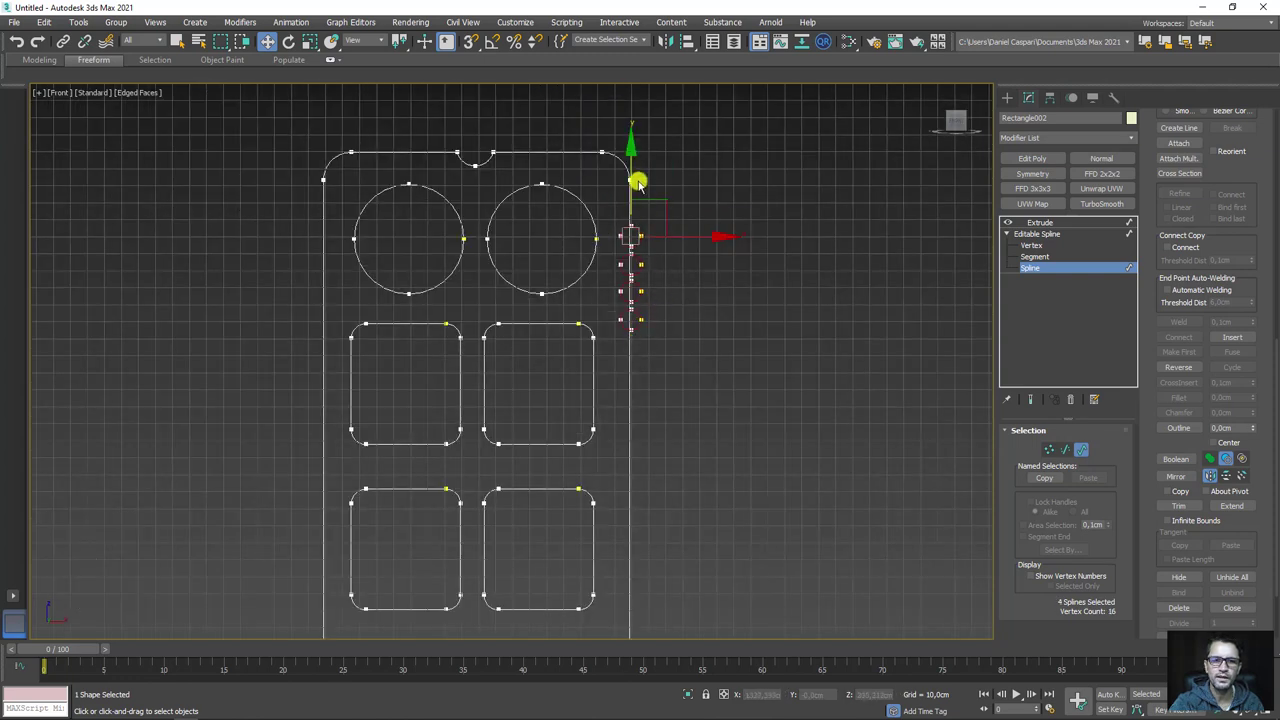
shift+drag(628, 175, 640, 349)
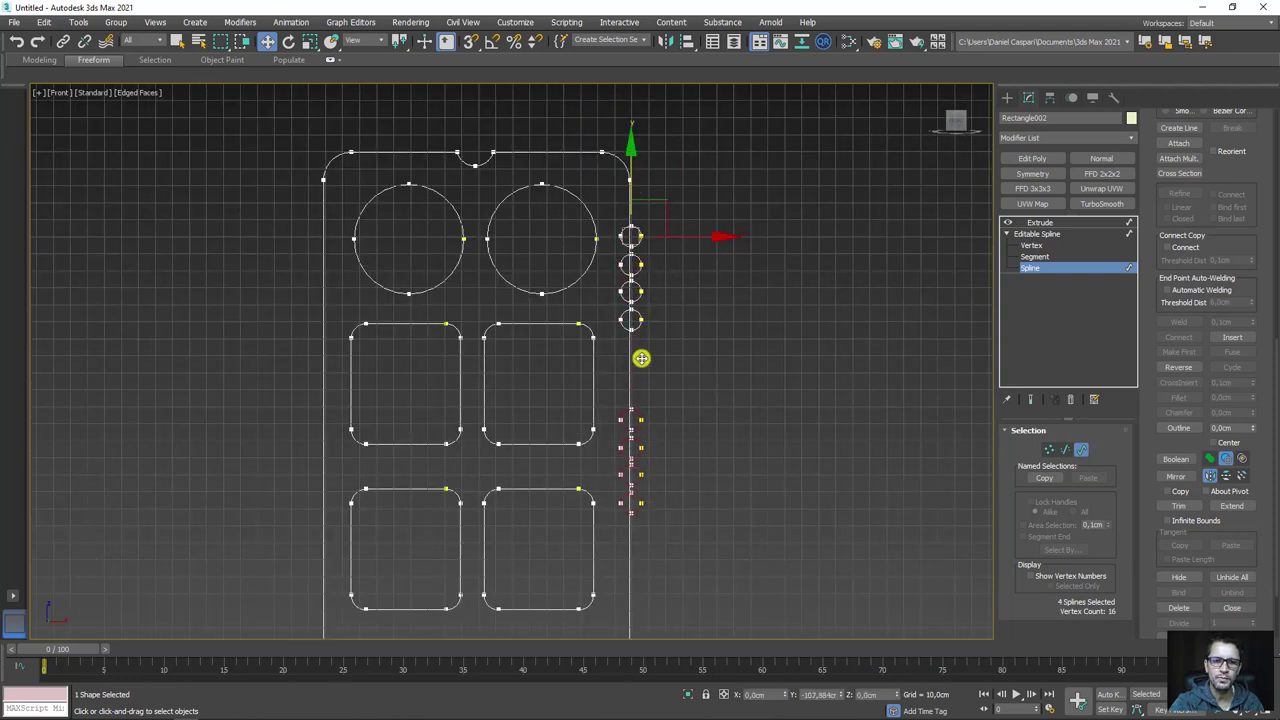
mouse_move(752, 375)
middle_down()
mouse_move(654, 314)
mouse_move(640, 168)
middle_up()
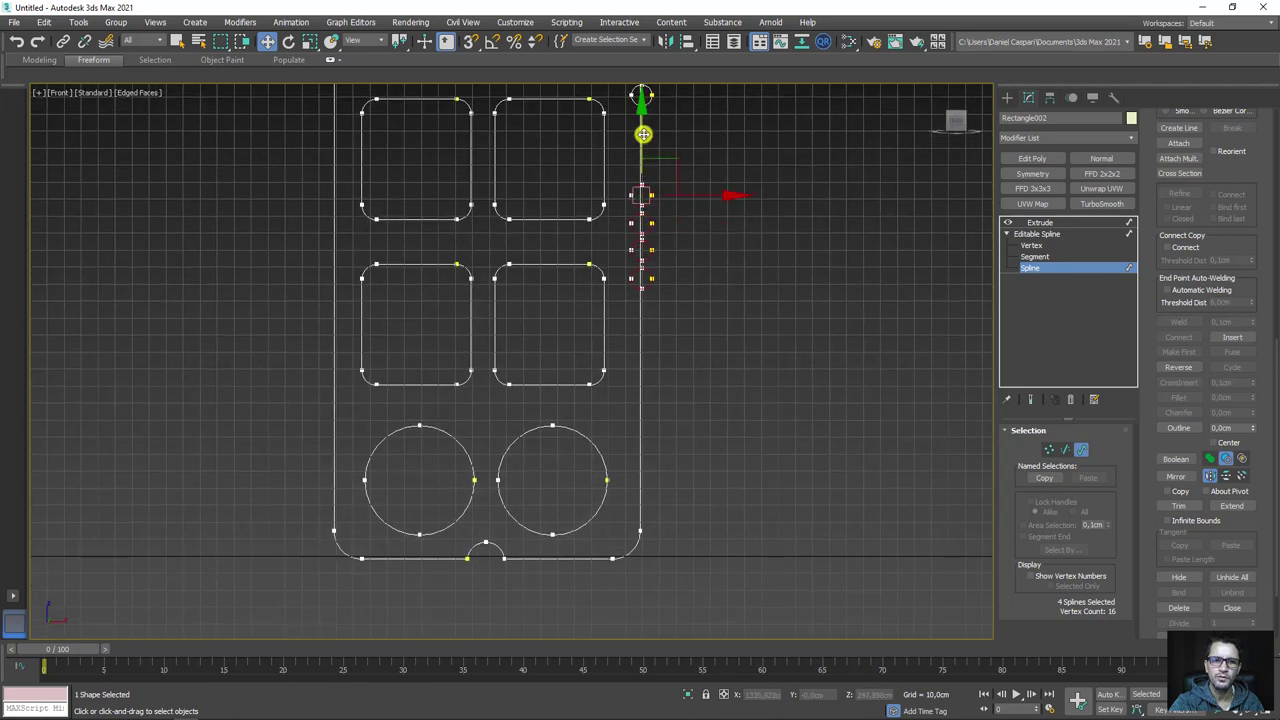
shift+drag(643, 134, 646, 321)
- Select all the right-edge small circles and copy them over to the left edge
scroll(649, 314, down, 2)
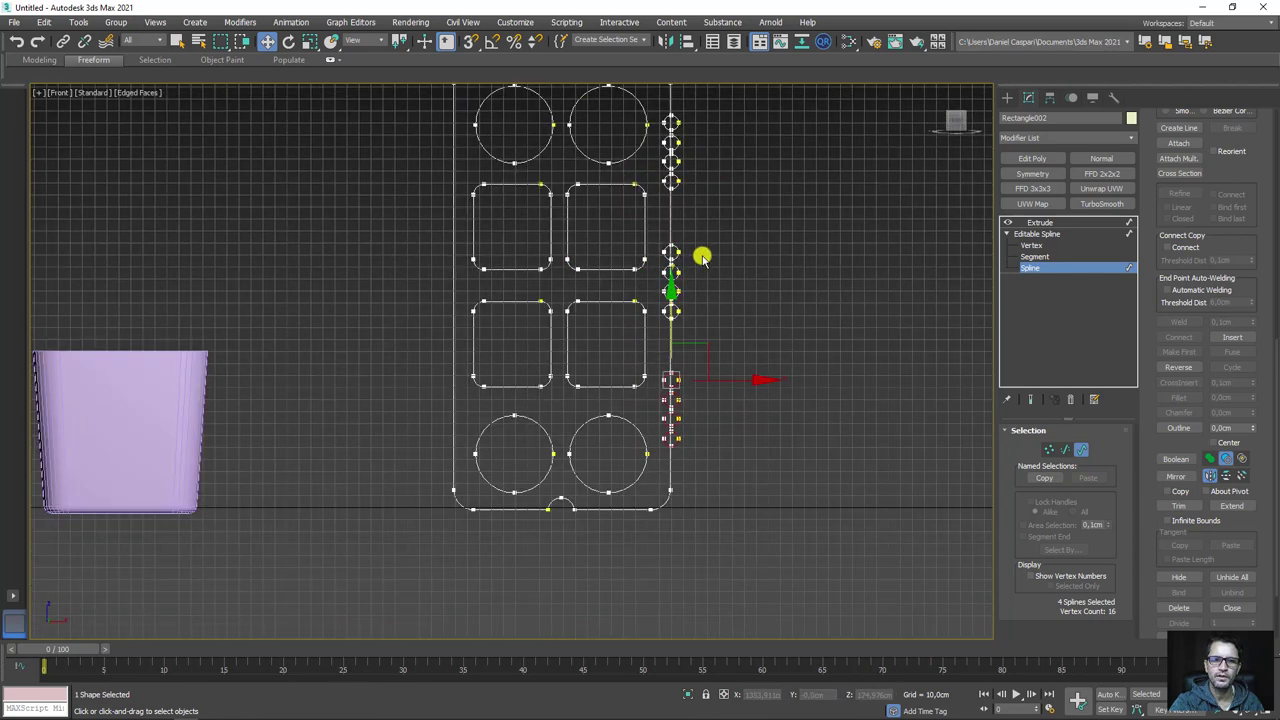
middle_drag(700, 251, 706, 311)
drag(679, 567, 677, 577)
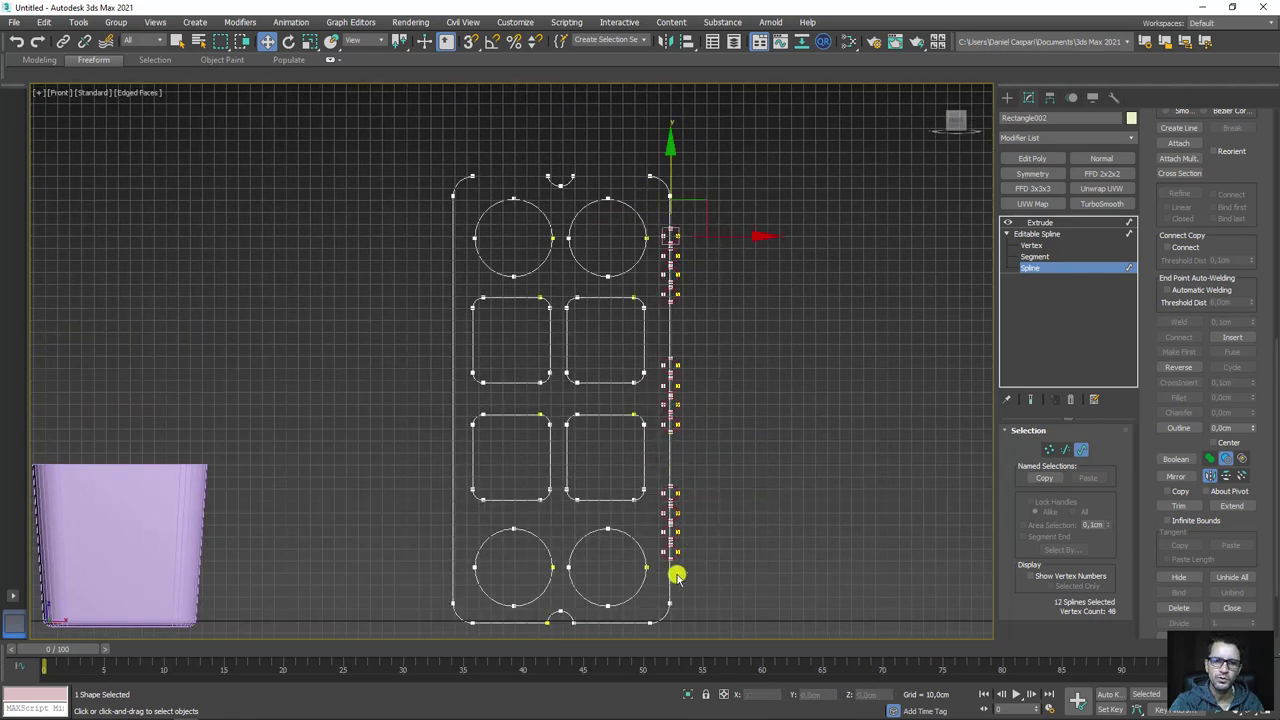
shift+drag(734, 237, 513, 246)
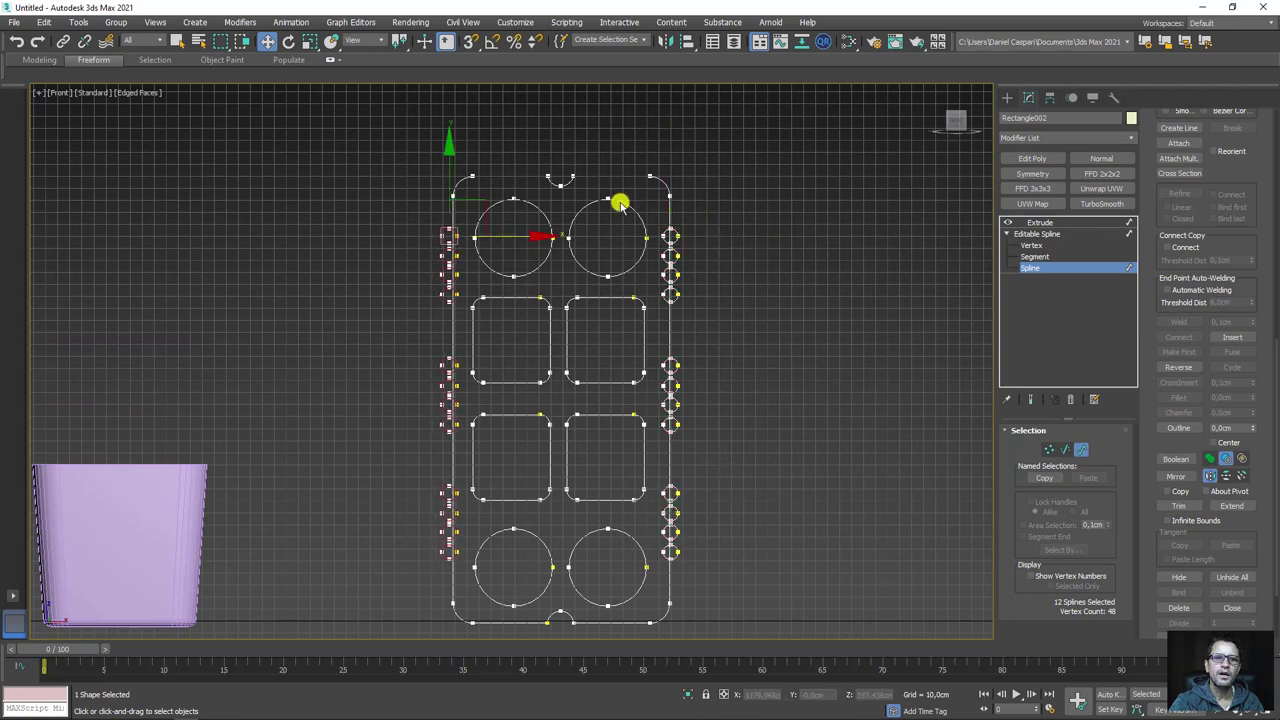
- Copy the large upper-right circle, scale the copy down, and place it in the right-edge gaps
middle_drag(560, 157, 505, 87)
click(586, 170)
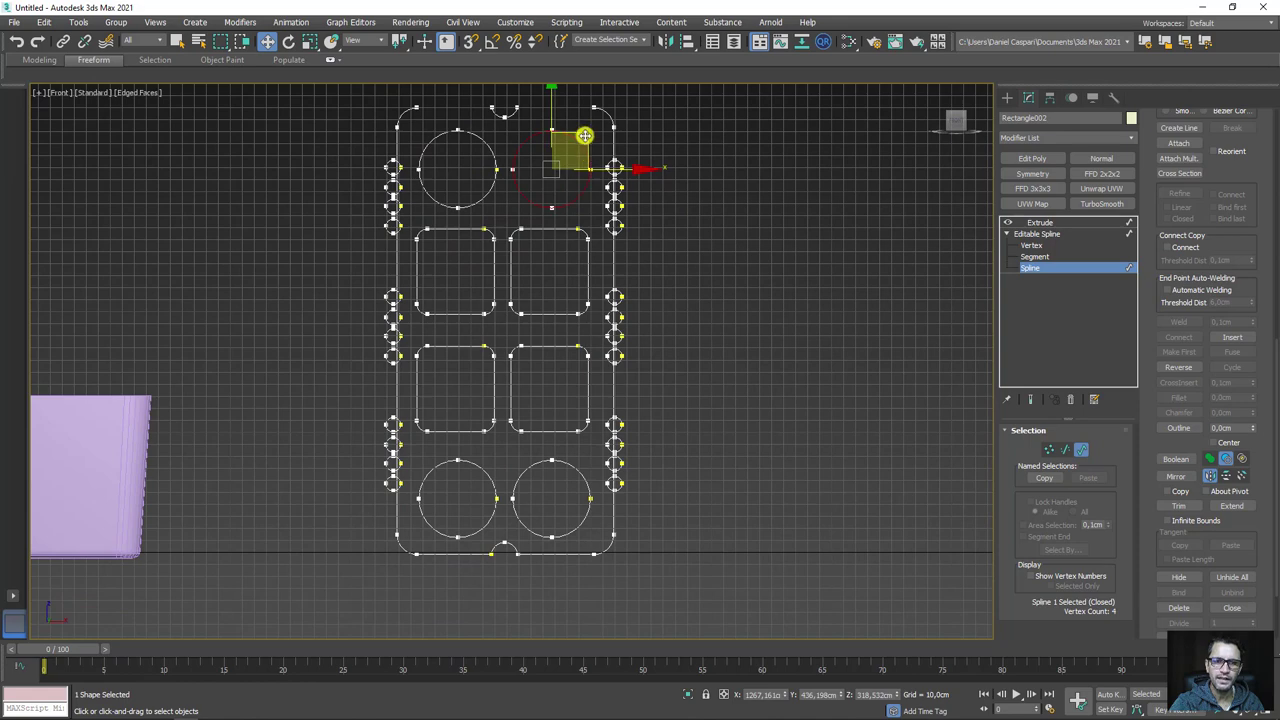
shift+drag(584, 135, 603, 146)
key(e)
key(r)
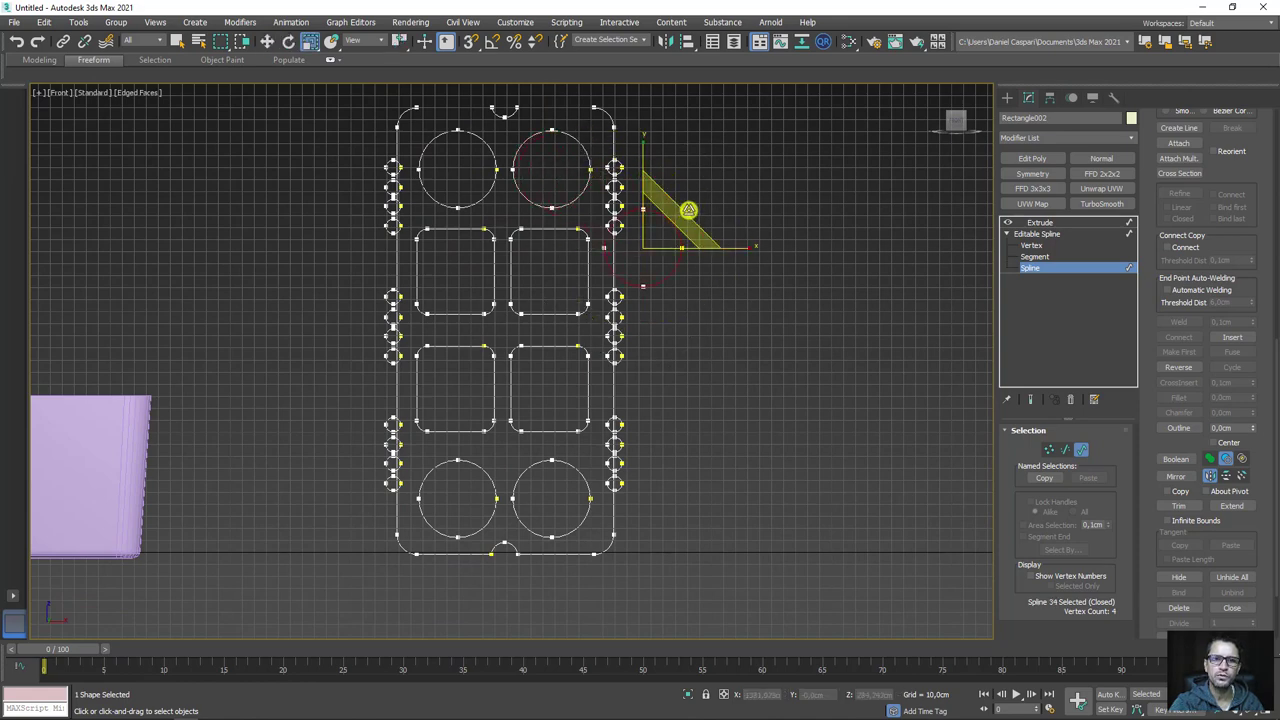
drag(686, 211, 625, 250)
scroll(625, 250, up, 7)
key(w)
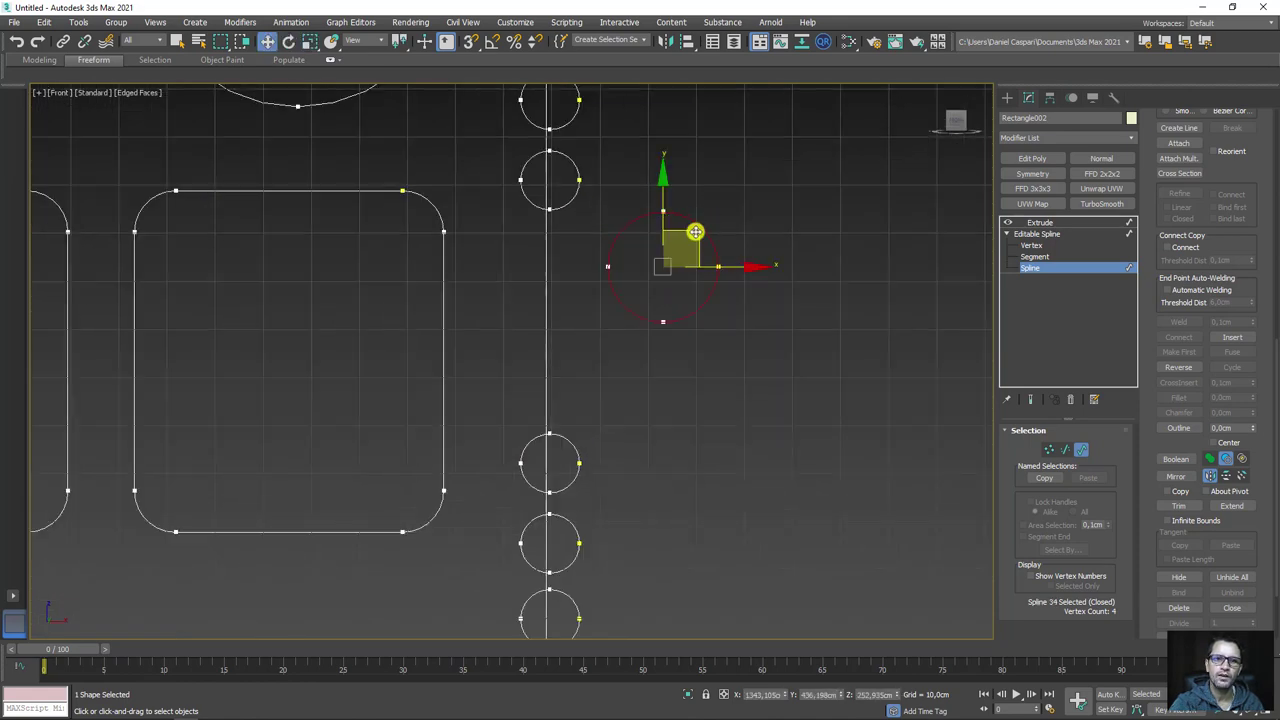
scroll(591, 283, down, 4)
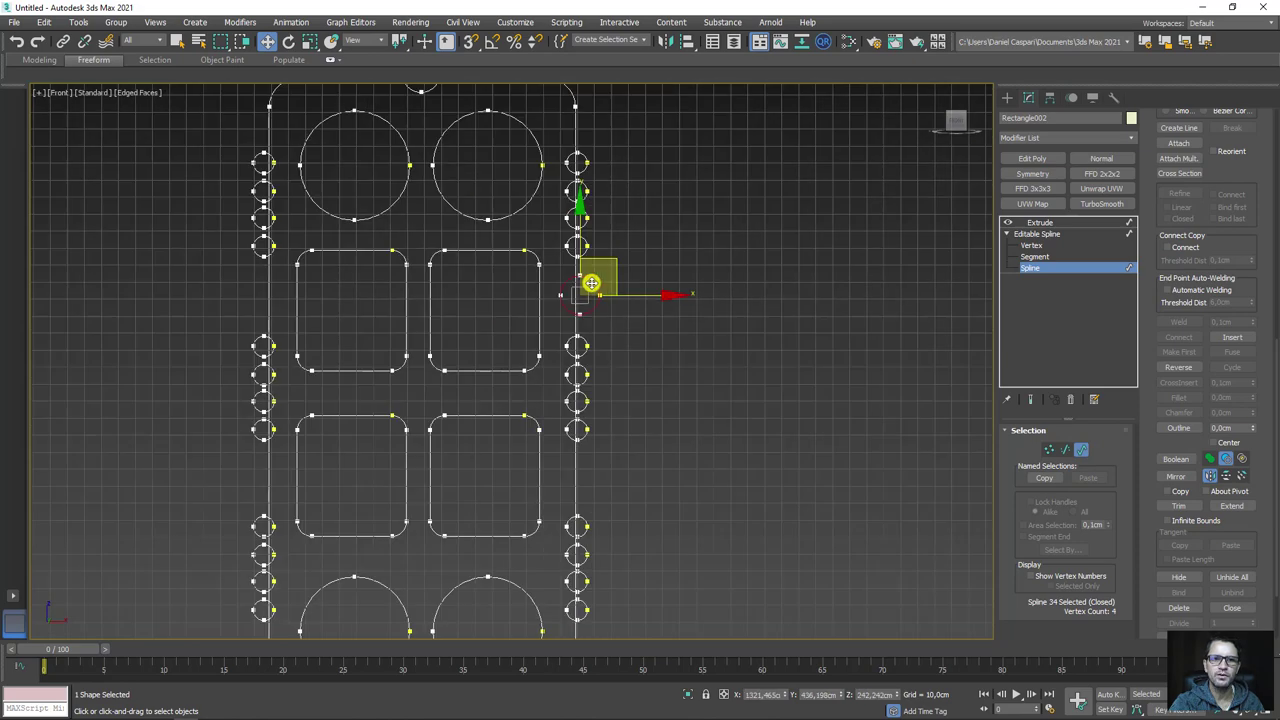
shift+drag(592, 282, 606, 166)
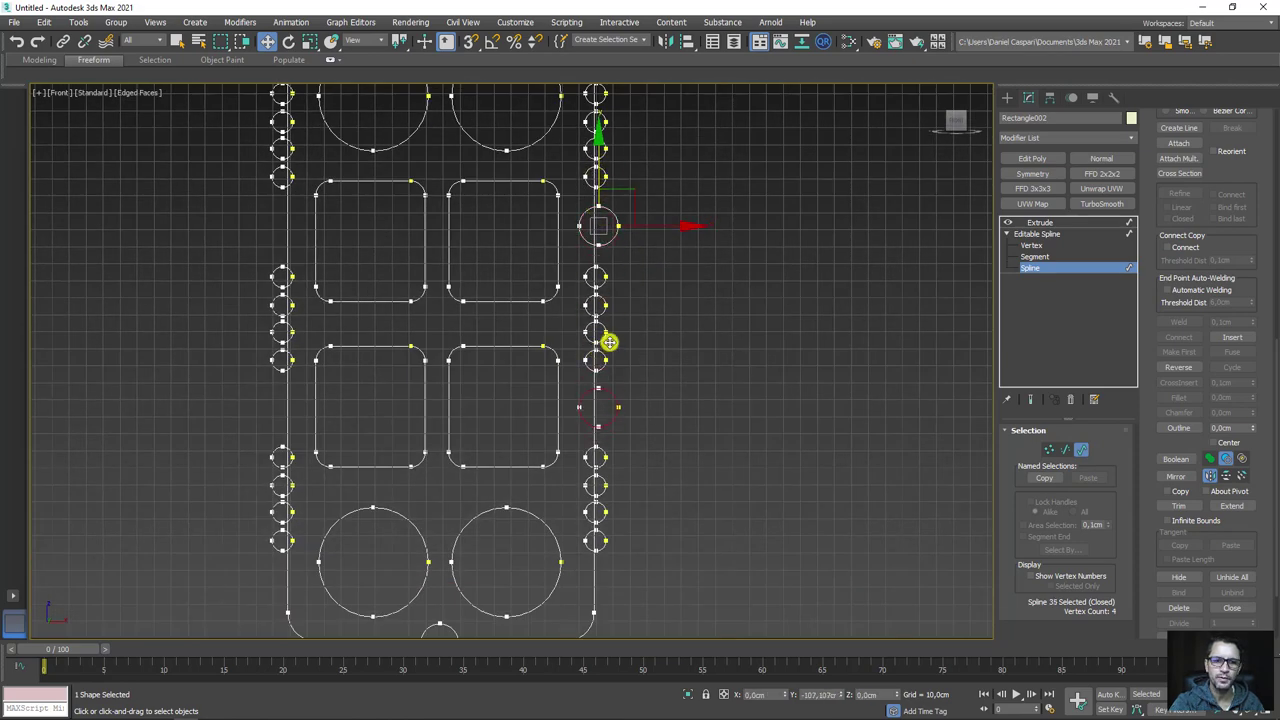
- Copy both right-edge gap circles across to the matching gaps on the left edge
ctrl+click(612, 245)
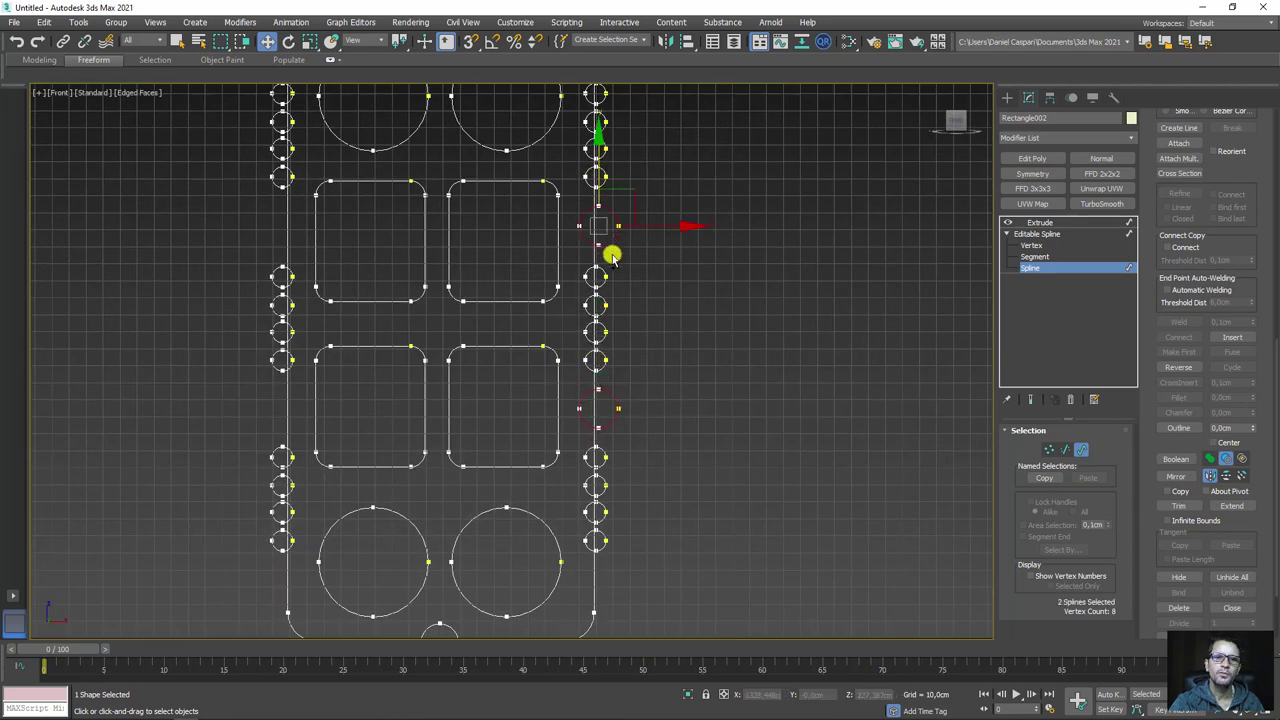
shift+drag(668, 235, 530, 230)
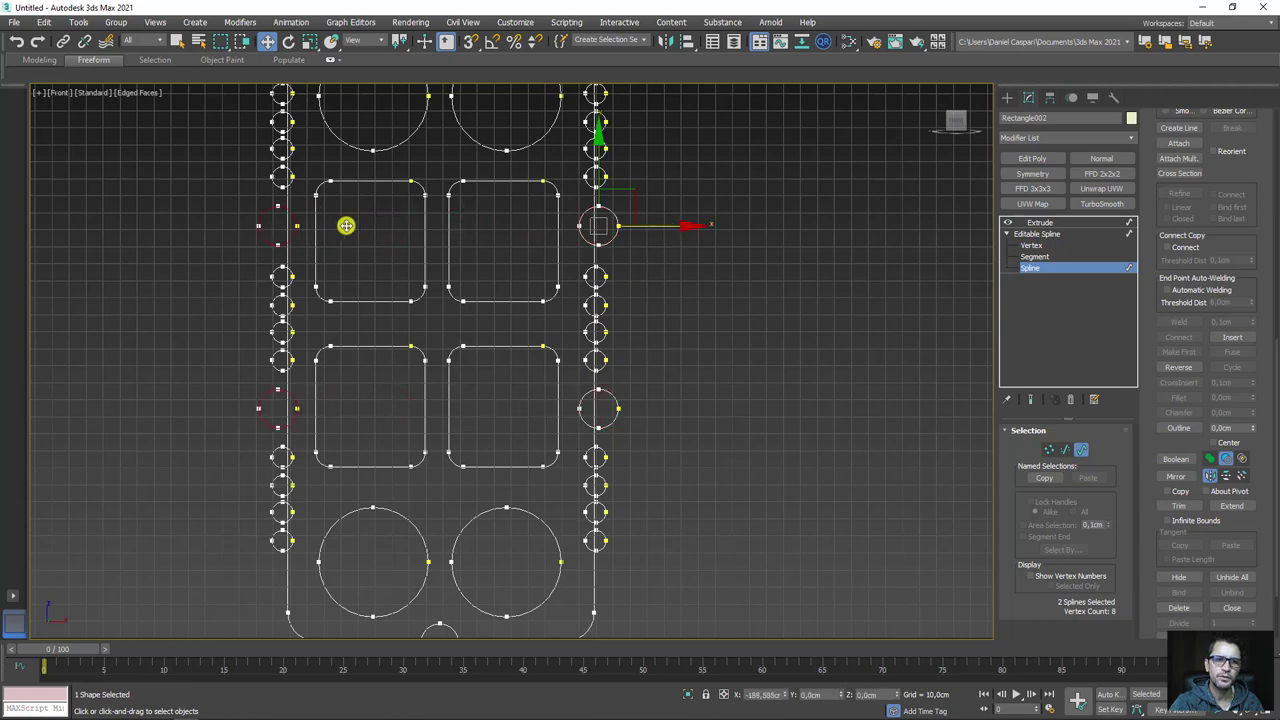
scroll(733, 400, down, 3)
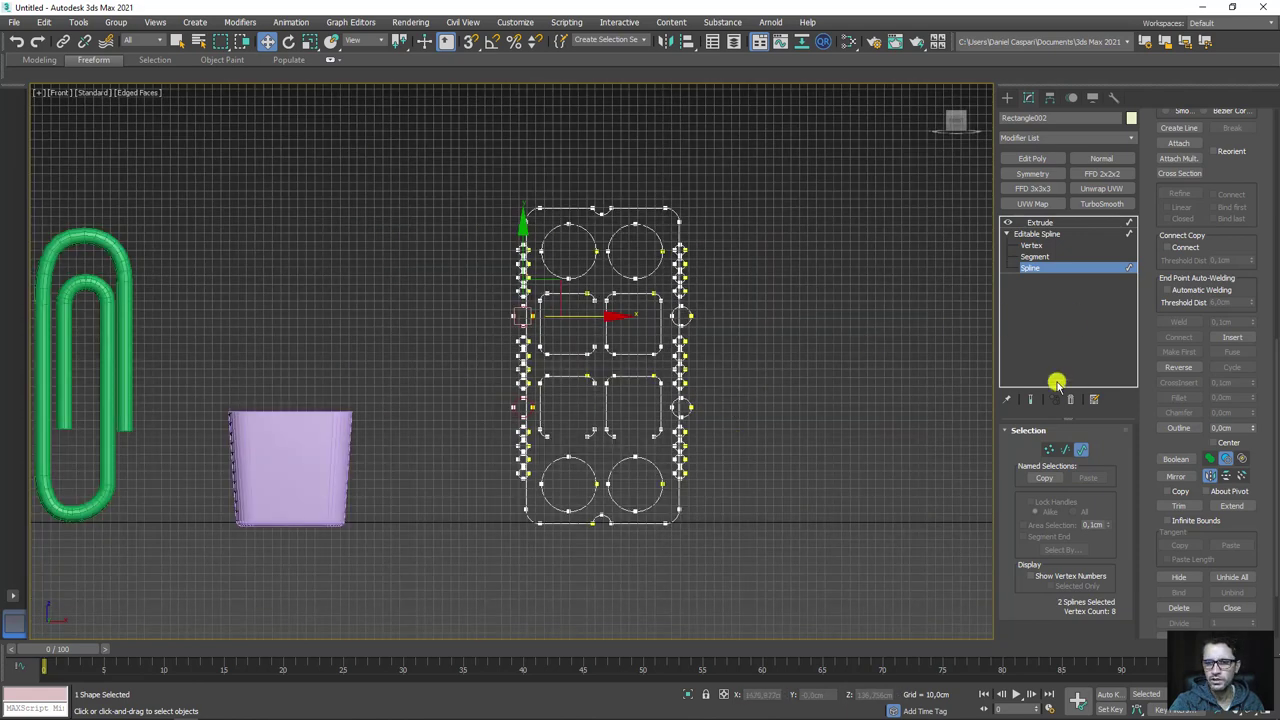
click(1174, 458)
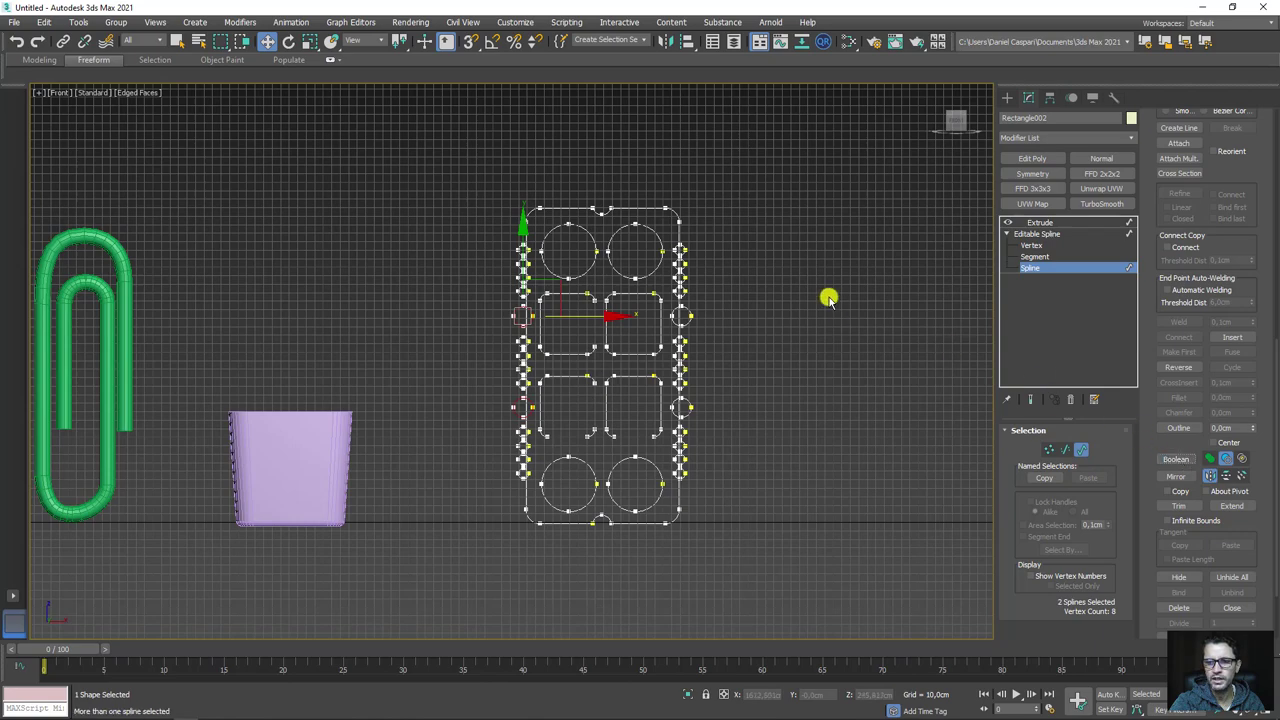
scroll(642, 233, up, 3)
scroll(818, 237, down, 3)
- Select the outer rectangle outline and Boolean-subtract the first three small circles from it
right_click(814, 246)
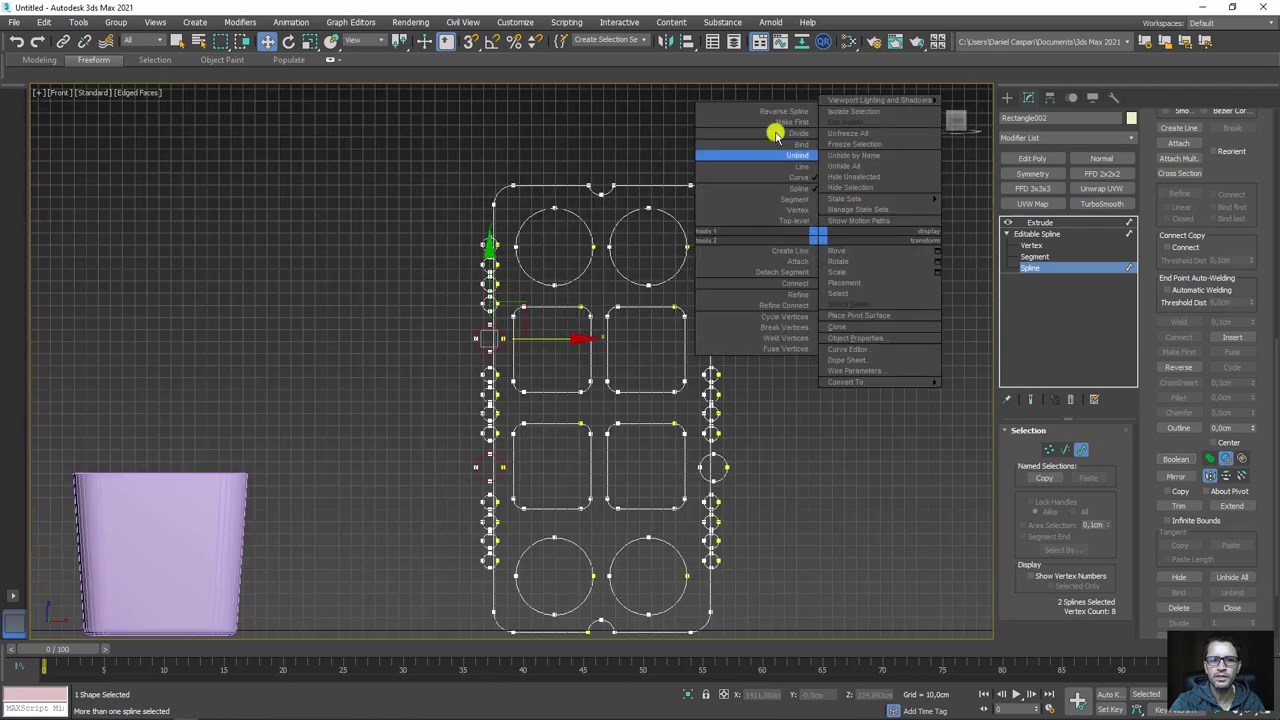
click(700, 189)
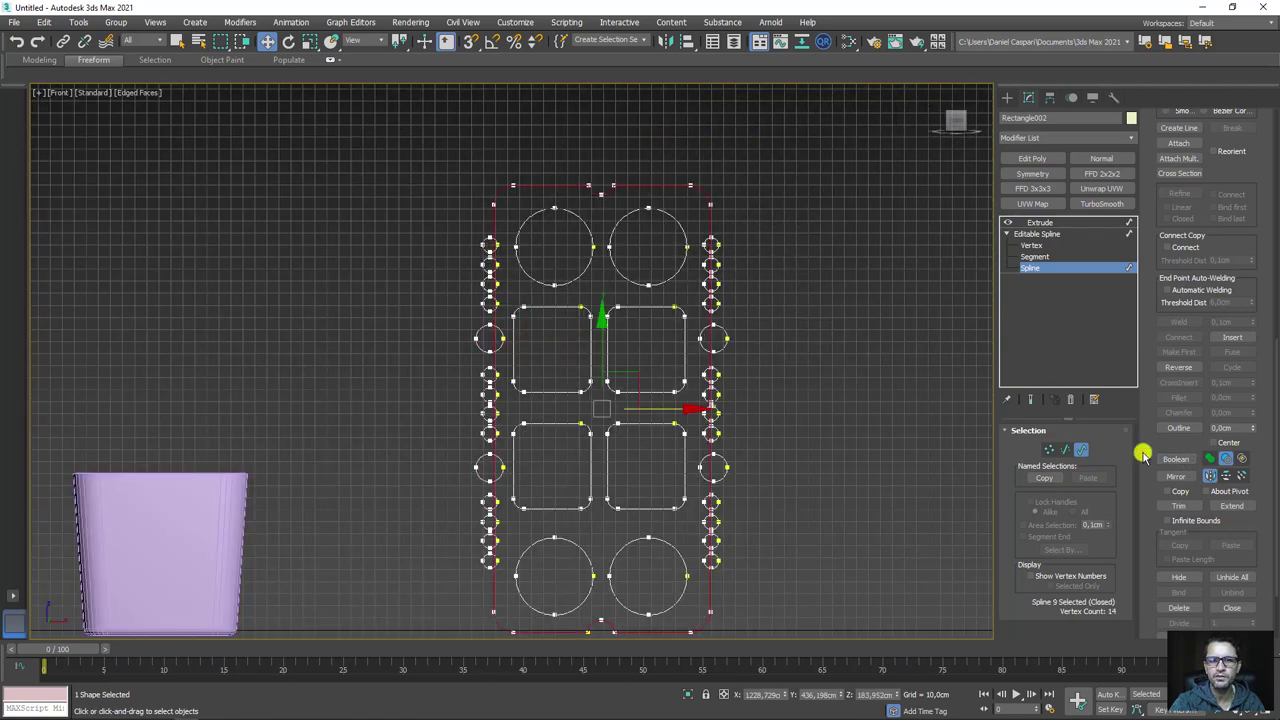
click(1177, 462)
scroll(712, 245, up, 5)
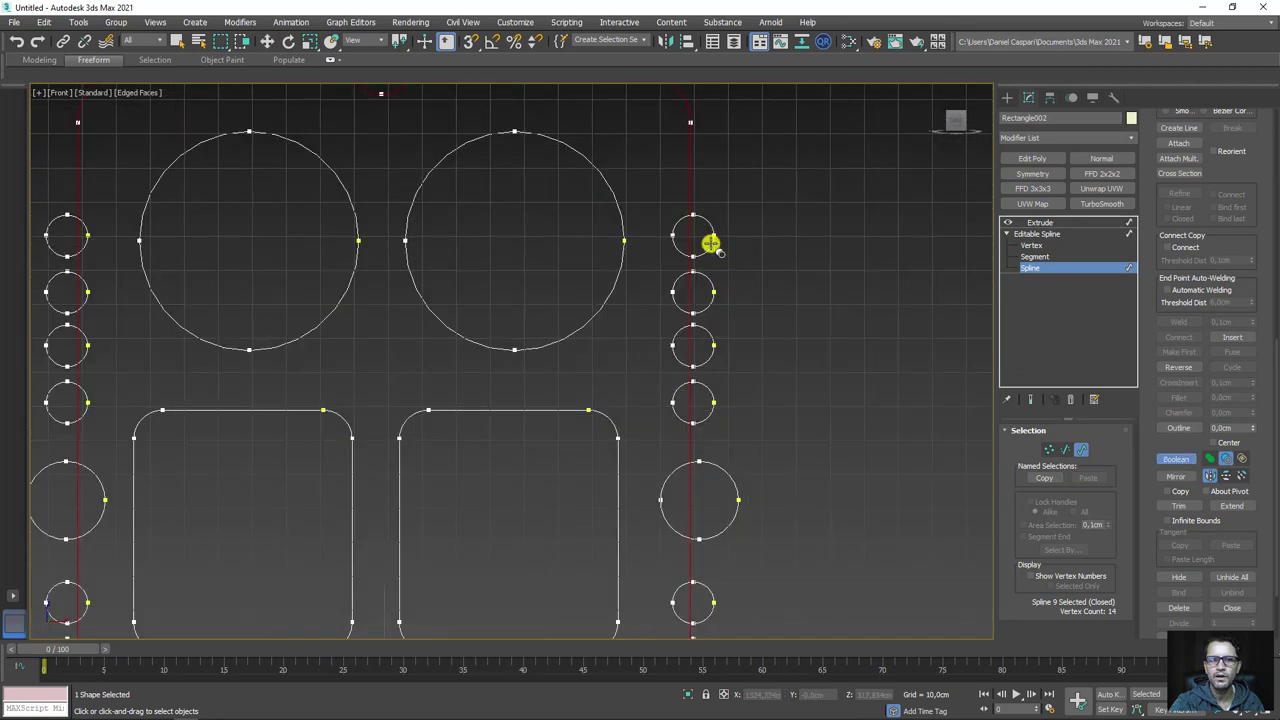
click(709, 245)
click(709, 290)
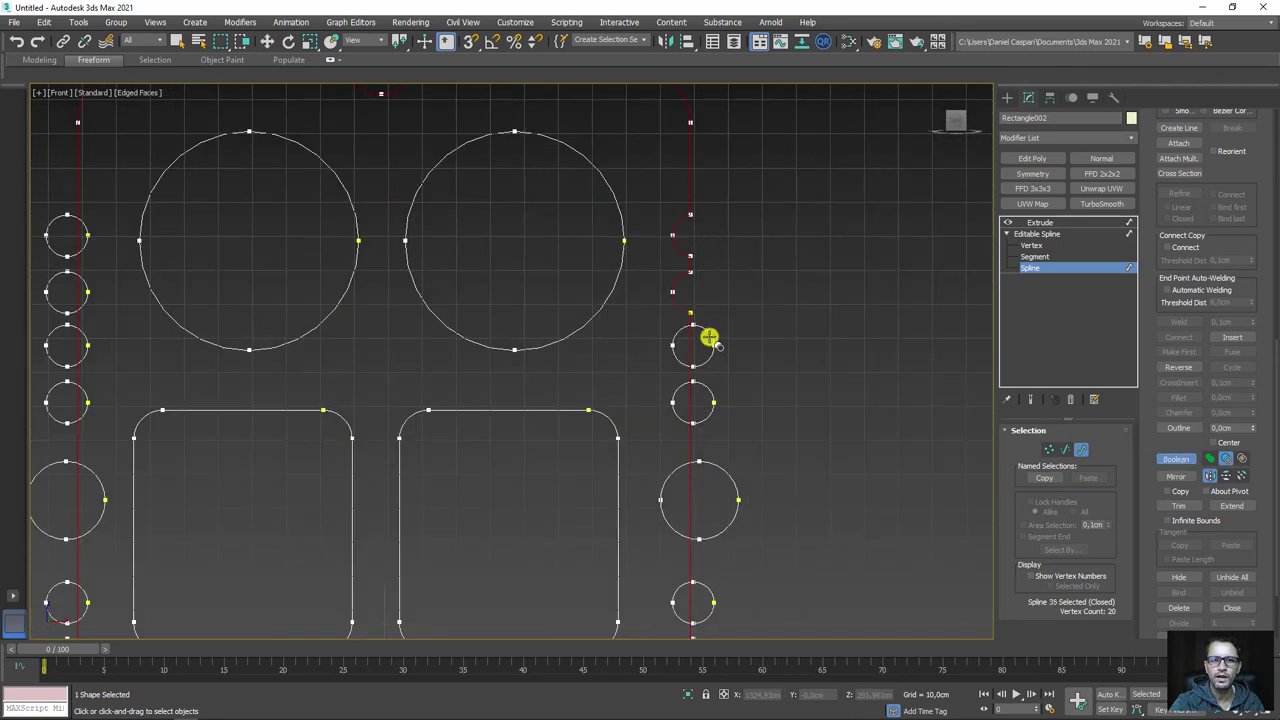
click(712, 402)
- Subtract the remaining edge circles further along the outline, then frame the whole notched outline
click(715, 467)
middle_drag(715, 467, 757, 186)
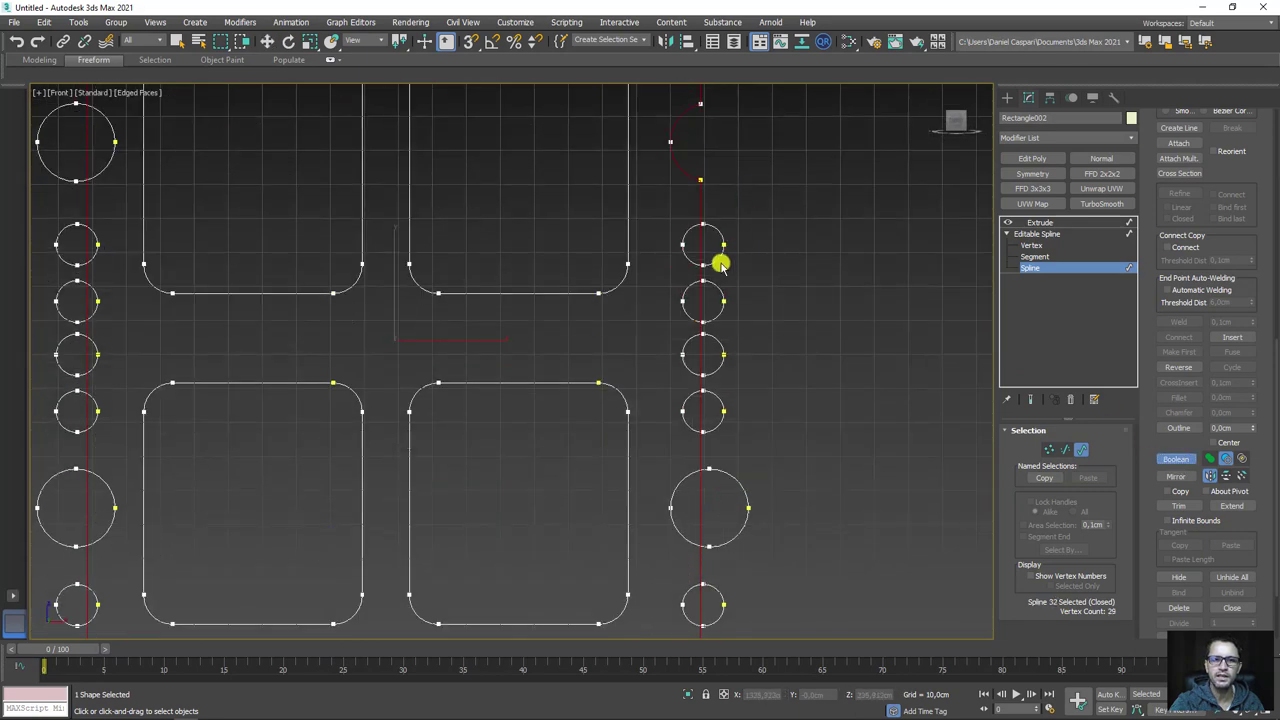
click(721, 349)
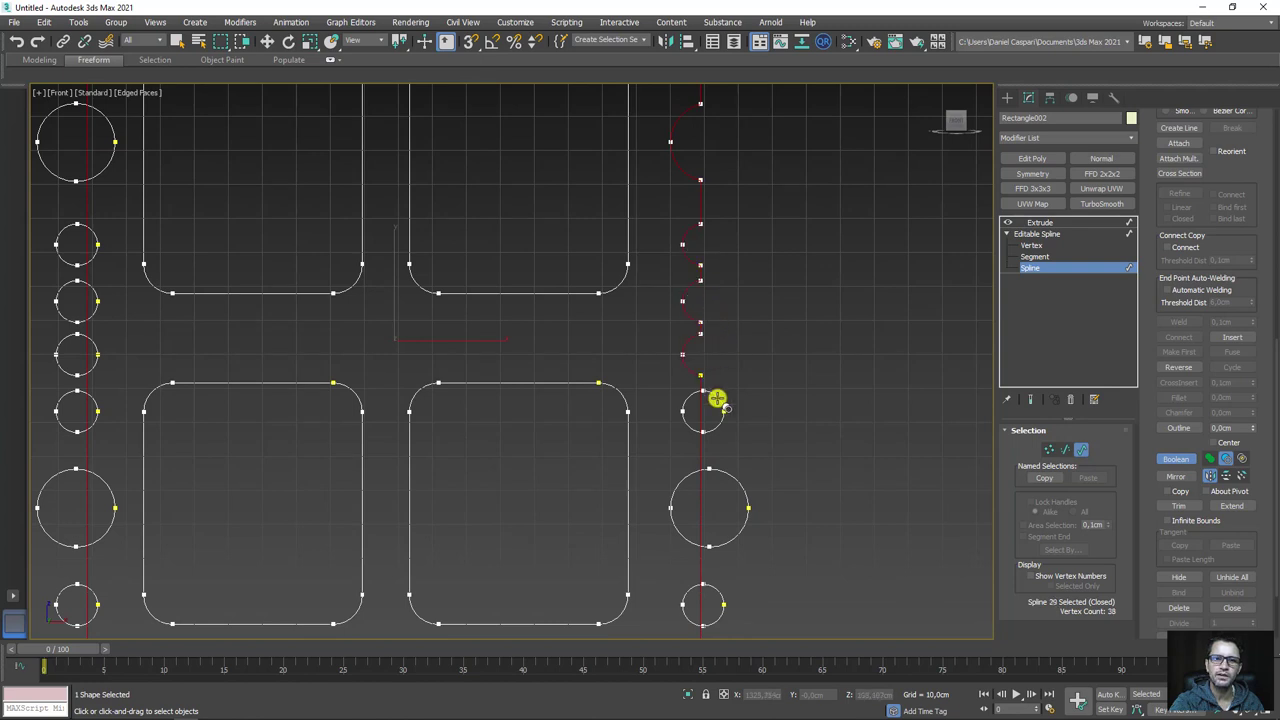
click(735, 475)
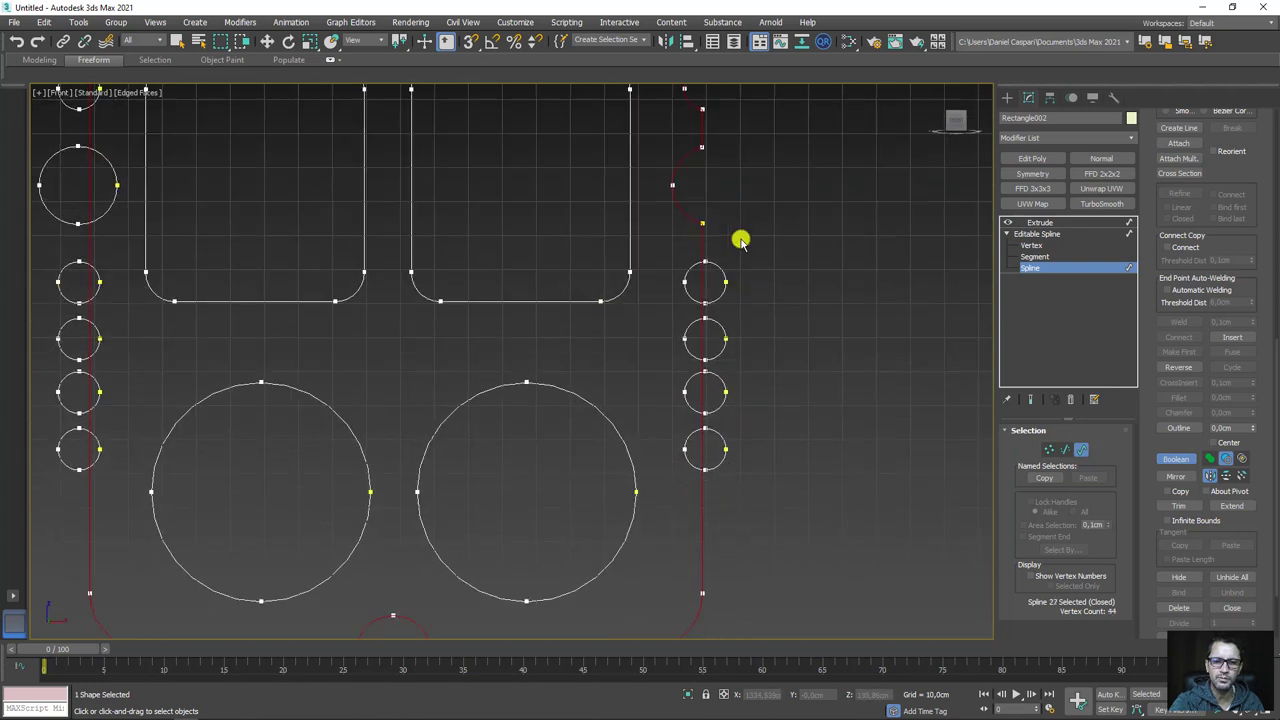
click(721, 298)
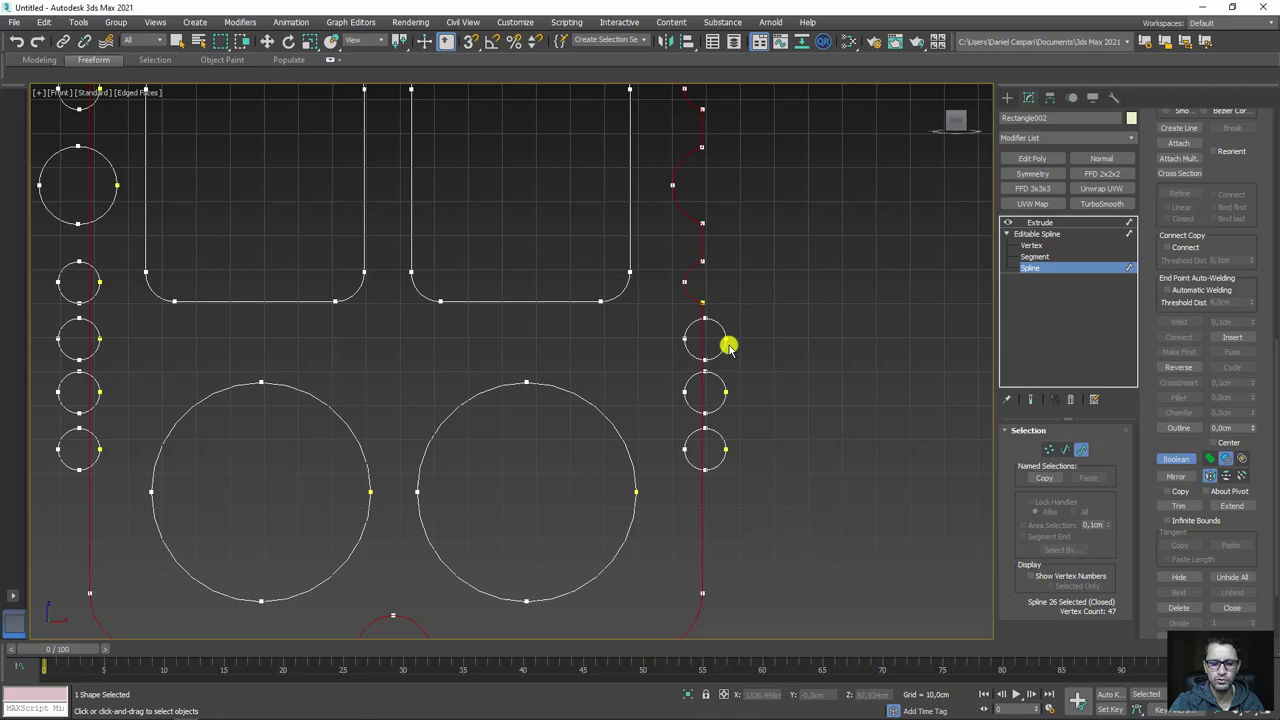
key(w)
key(z)
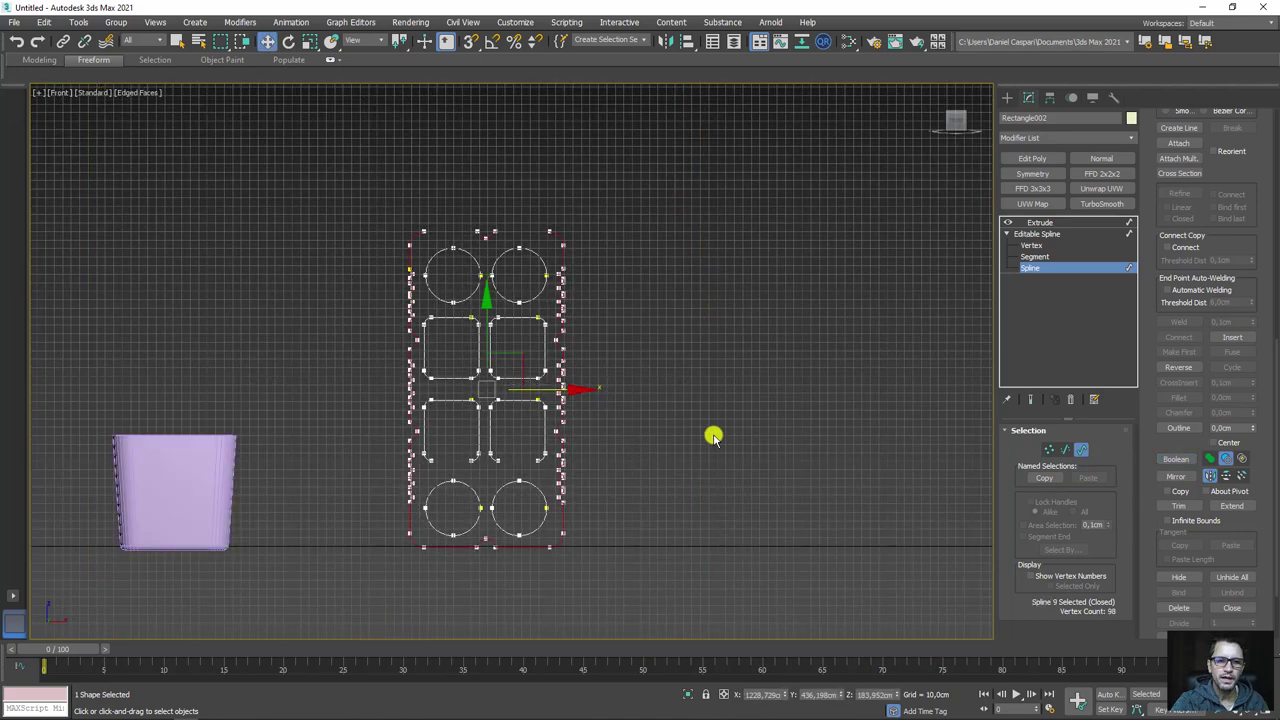
scroll(712, 436, up, 2)
- Return to the Editable Spline level and view the 542 cm extruded notched block in perspective
click(1057, 238)
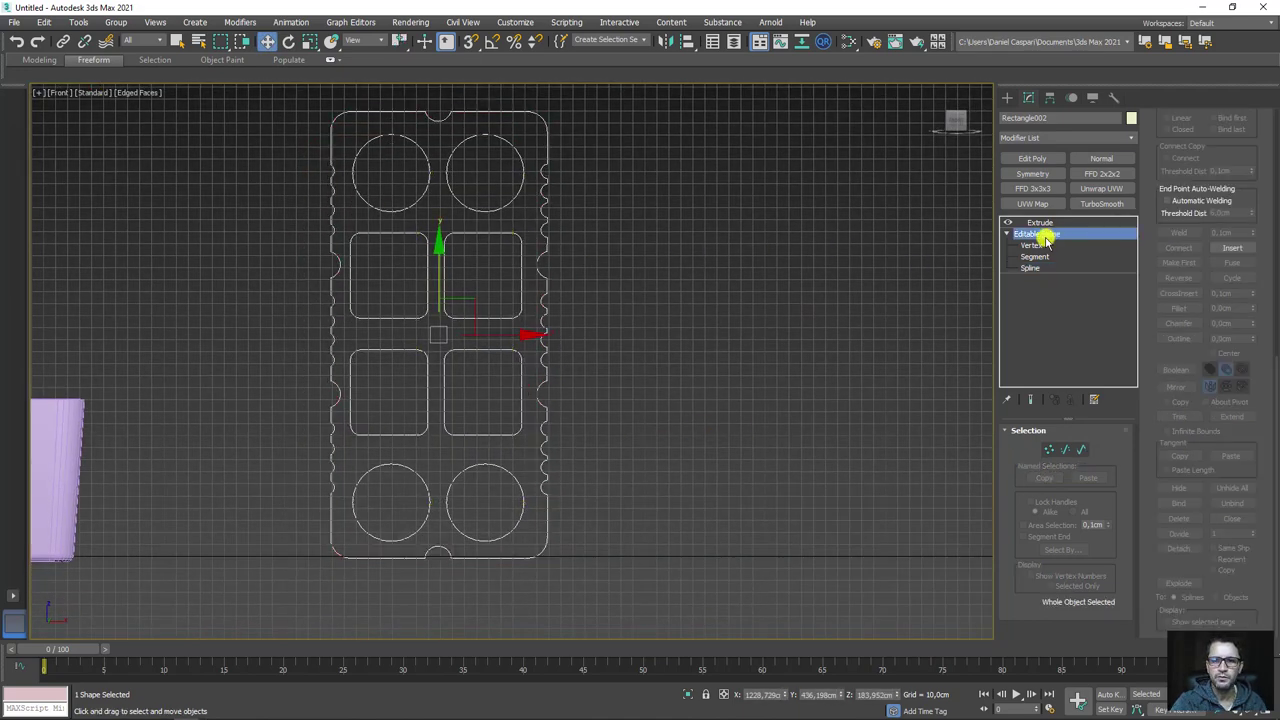
mouse_move(828, 289)
middle_down()
mouse_move(853, 314)
mouse_move(777, 354)
middle_up()
key(p)
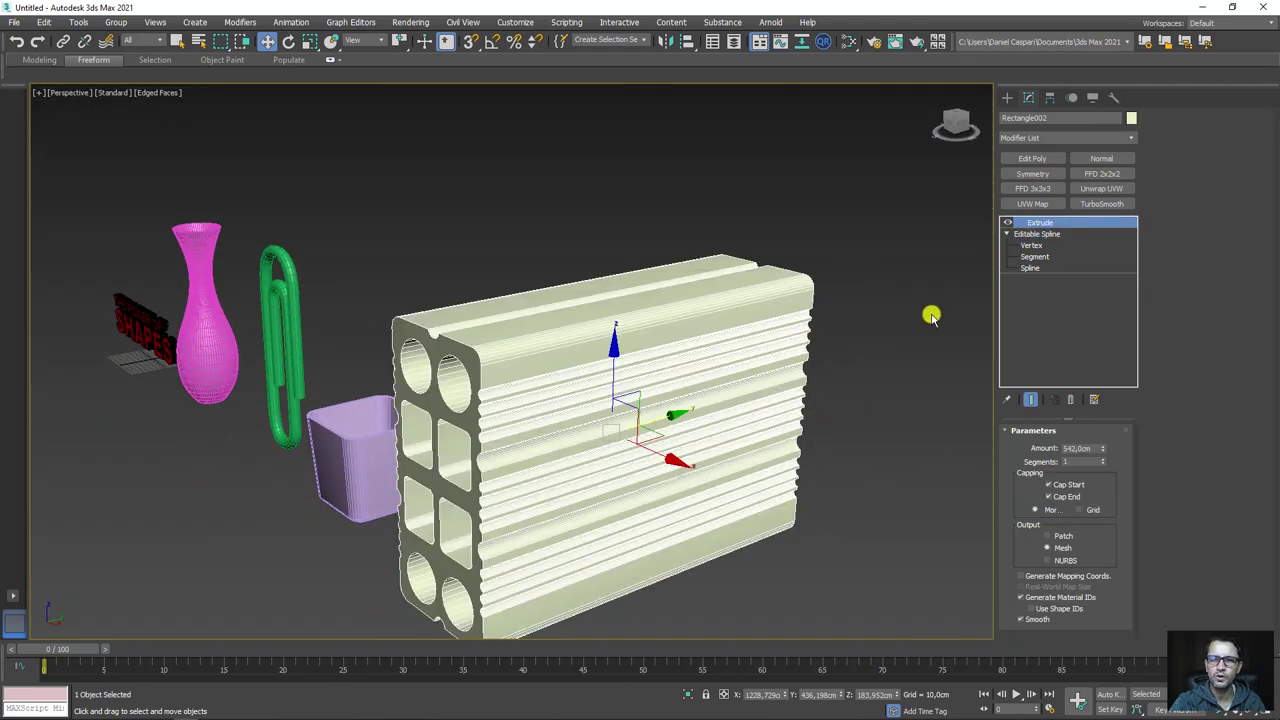
mouse_move(929, 314)
alt+middle_down()
mouse_move(851, 366)
mouse_move(860, 291)
mouse_move(727, 246)
mouse_move(626, 277)
mouse_move(663, 254)
mouse_move(739, 265)
mouse_move(563, 283)
alt+middle_up()
scroll(757, 371, down, 2)
middle_drag(757, 371, 684, 424)
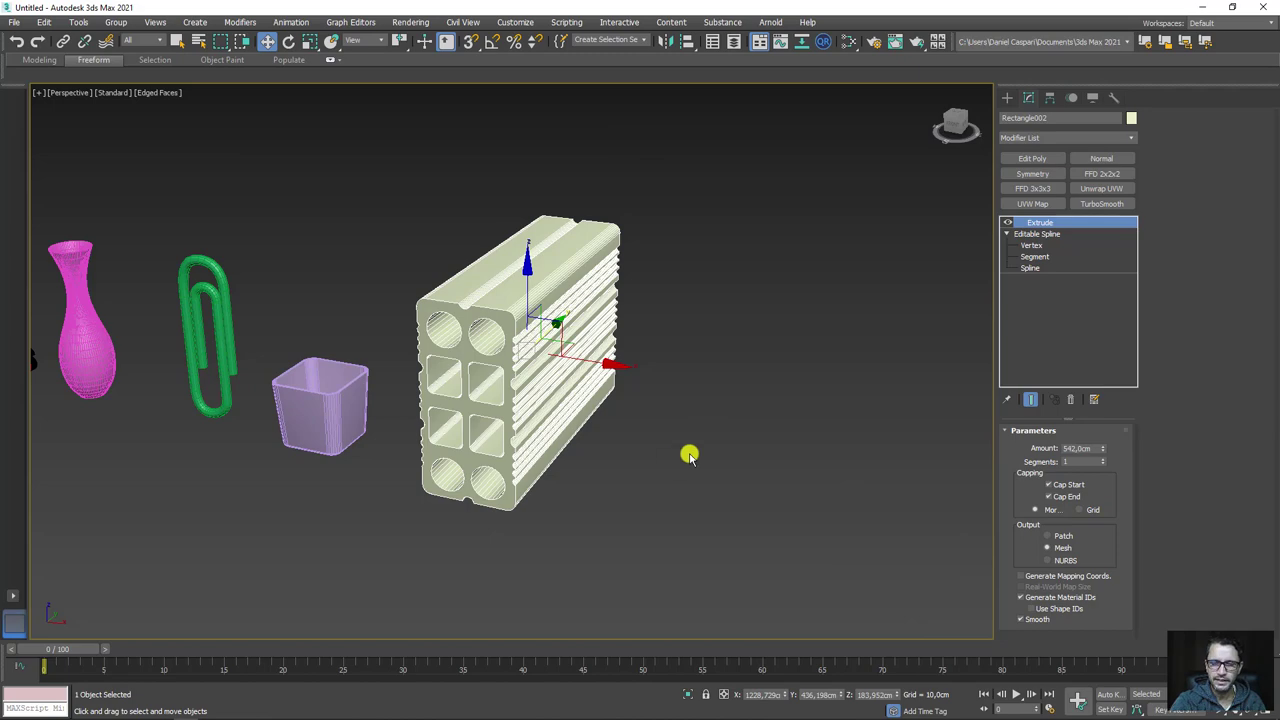
- Find the wooden clothespin photo in the image results and view it enlarged in a new tab
click(92, 709)
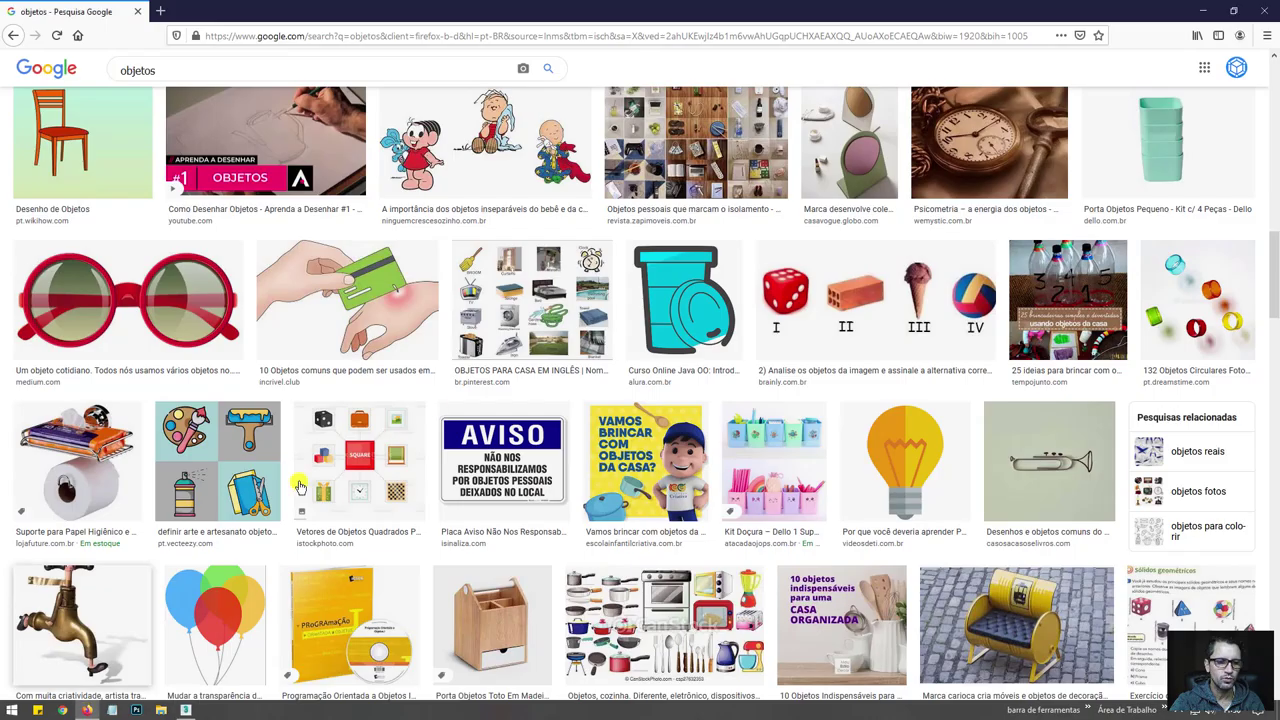
scroll(1020, 425, down, 1)
scroll(1020, 425, down, 1)
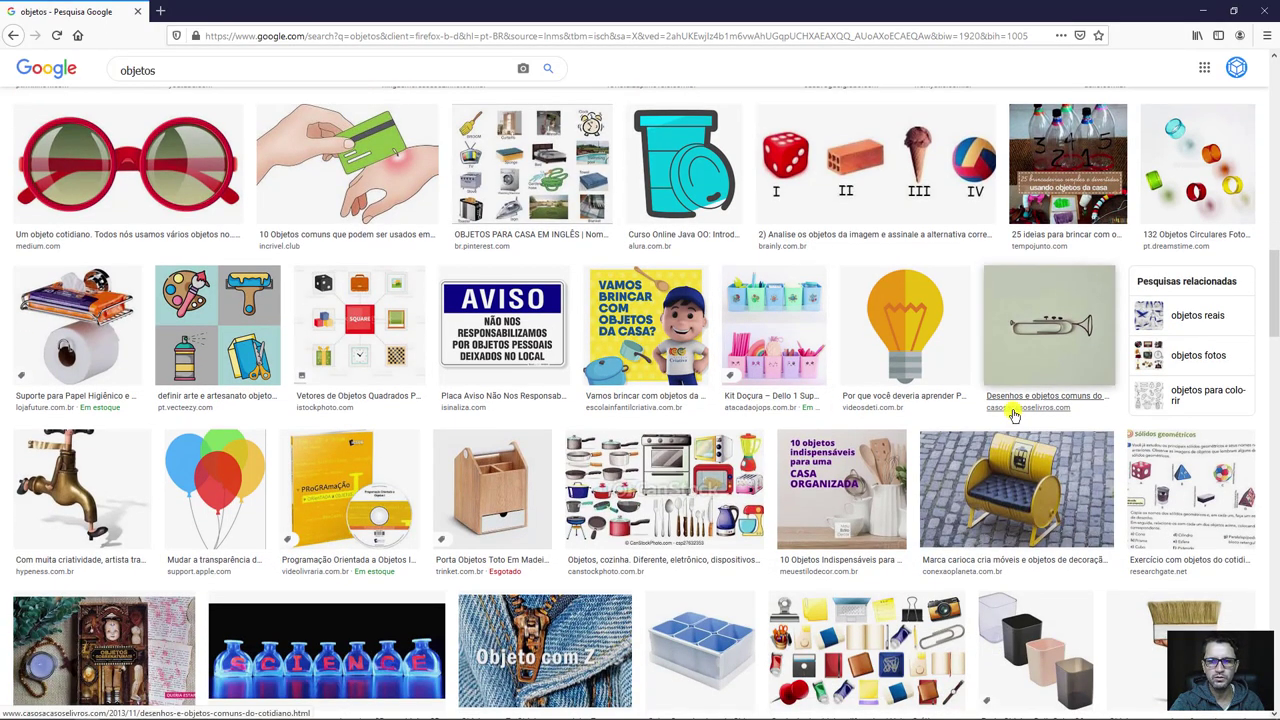
scroll(1000, 415, down, 1)
scroll(700, 420, down, 1)
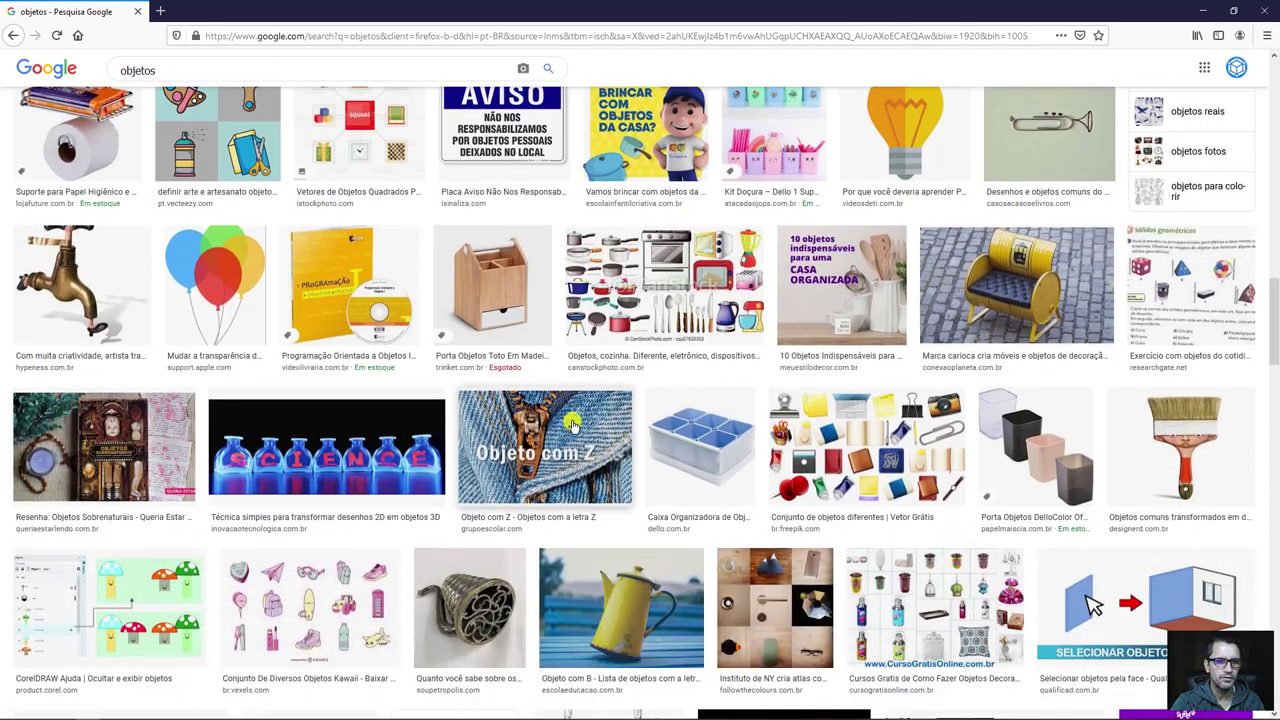
scroll(615, 420, down, 1)
scroll(615, 420, down, 2)
scroll(665, 418, down, 3)
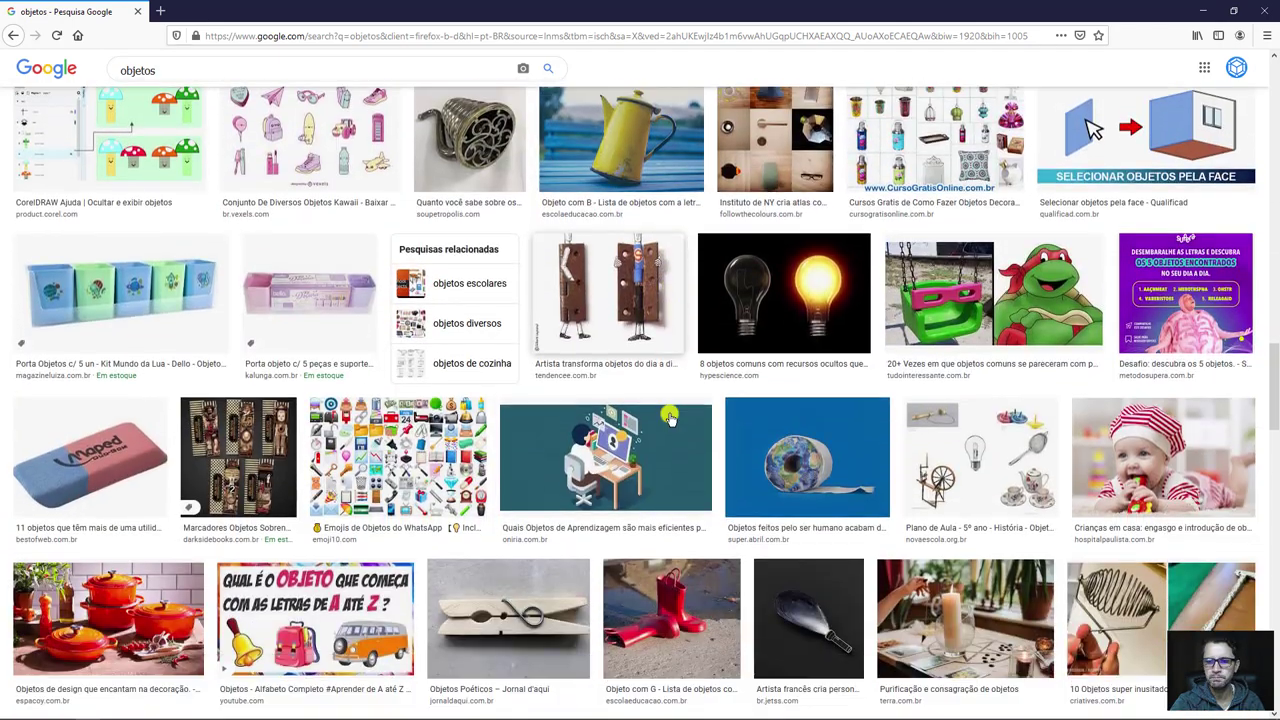
scroll(672, 418, down, 2)
scroll(690, 414, down, 1)
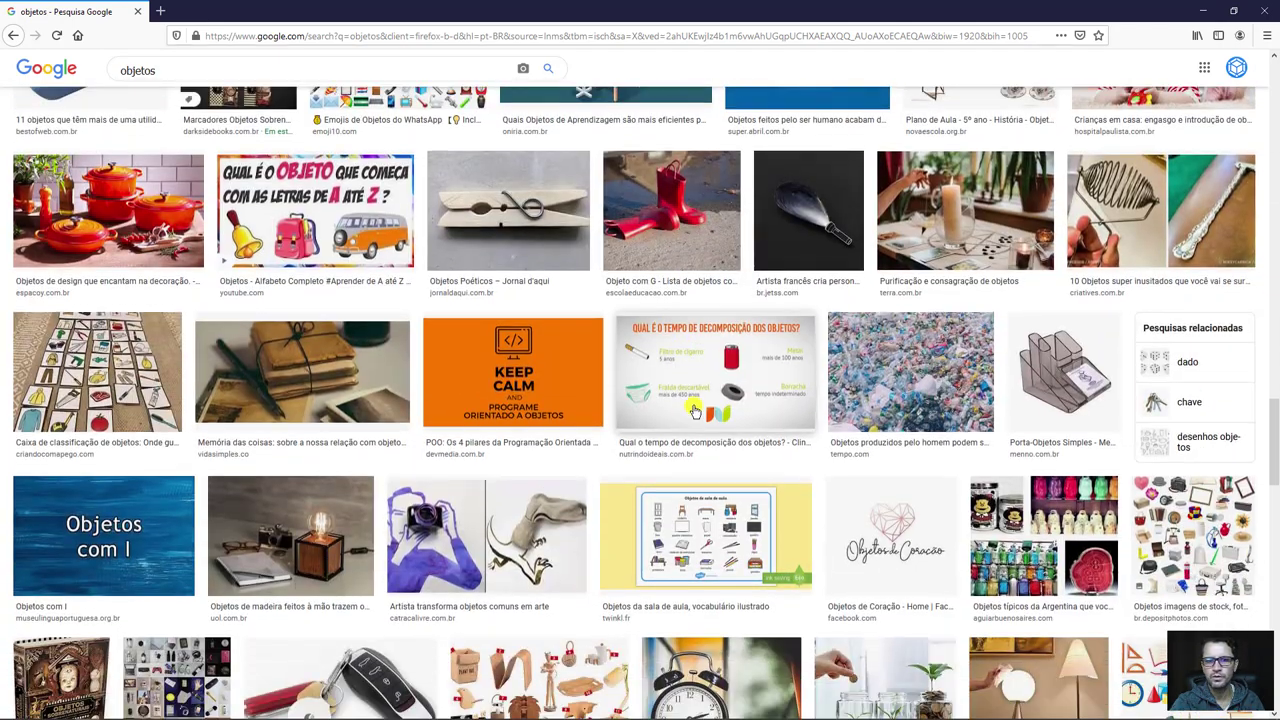
middle_click(511, 207)
click(220, 11)
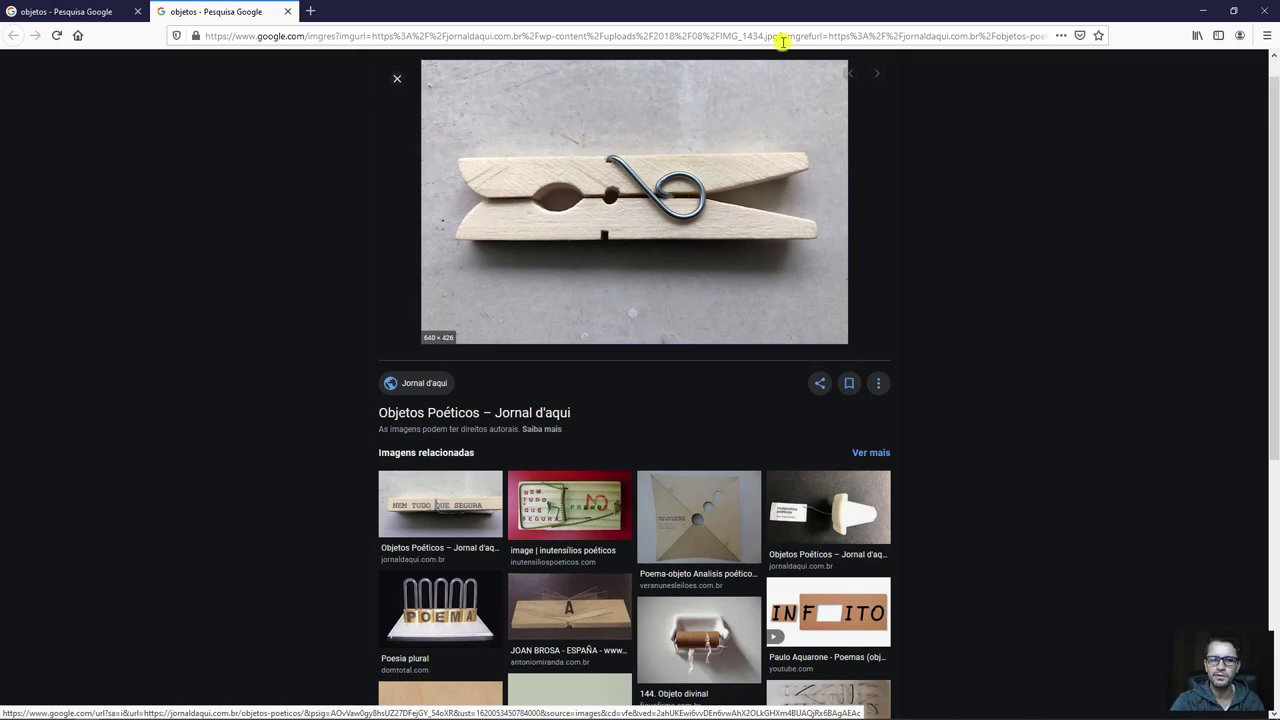
mouse_move(640, 710)
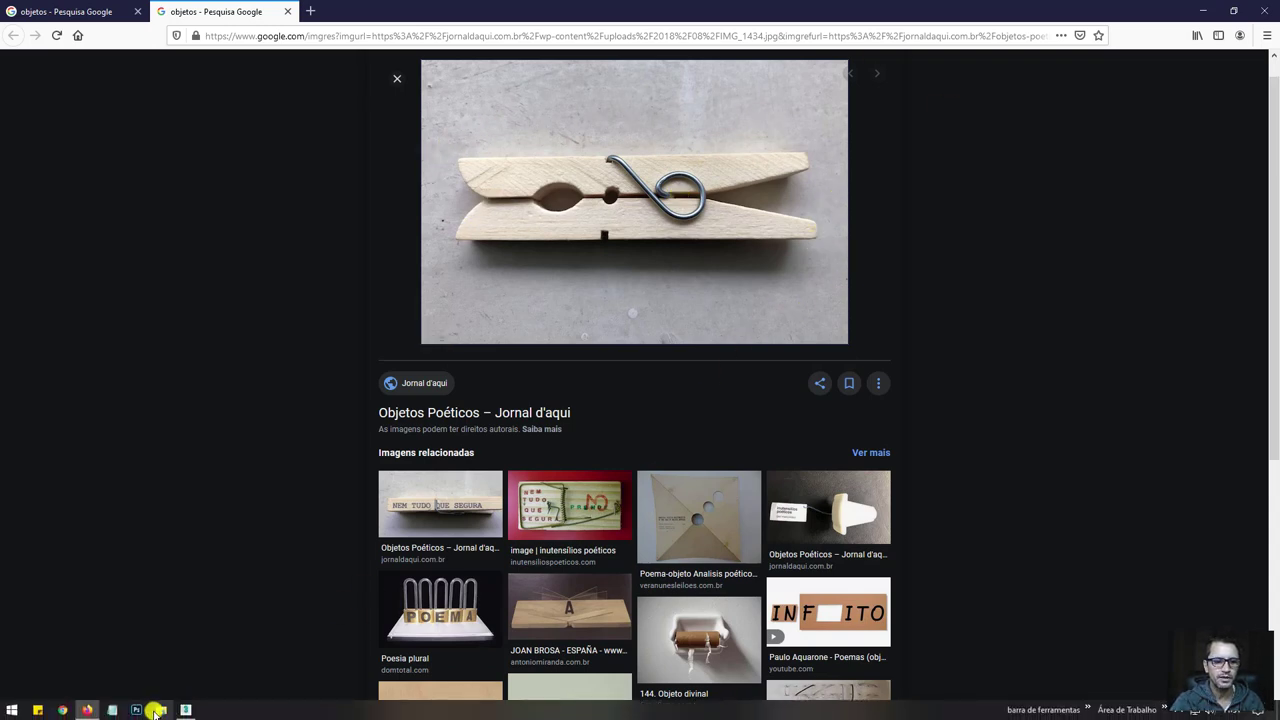
click(181, 710)
- Switch to the Front view, draw a trial line, then delete it
alt+middle_drag(620, 406, 541, 456)
key(f)
scroll(623, 411, down, 2)
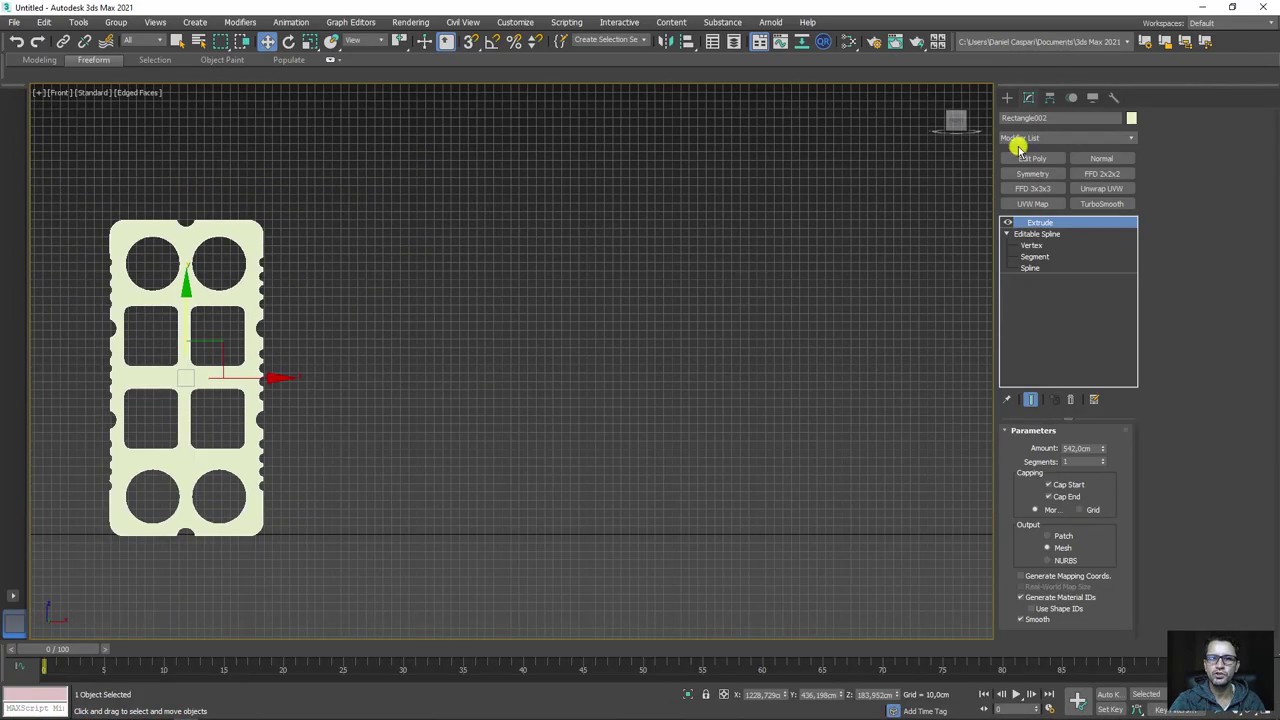
click(1007, 97)
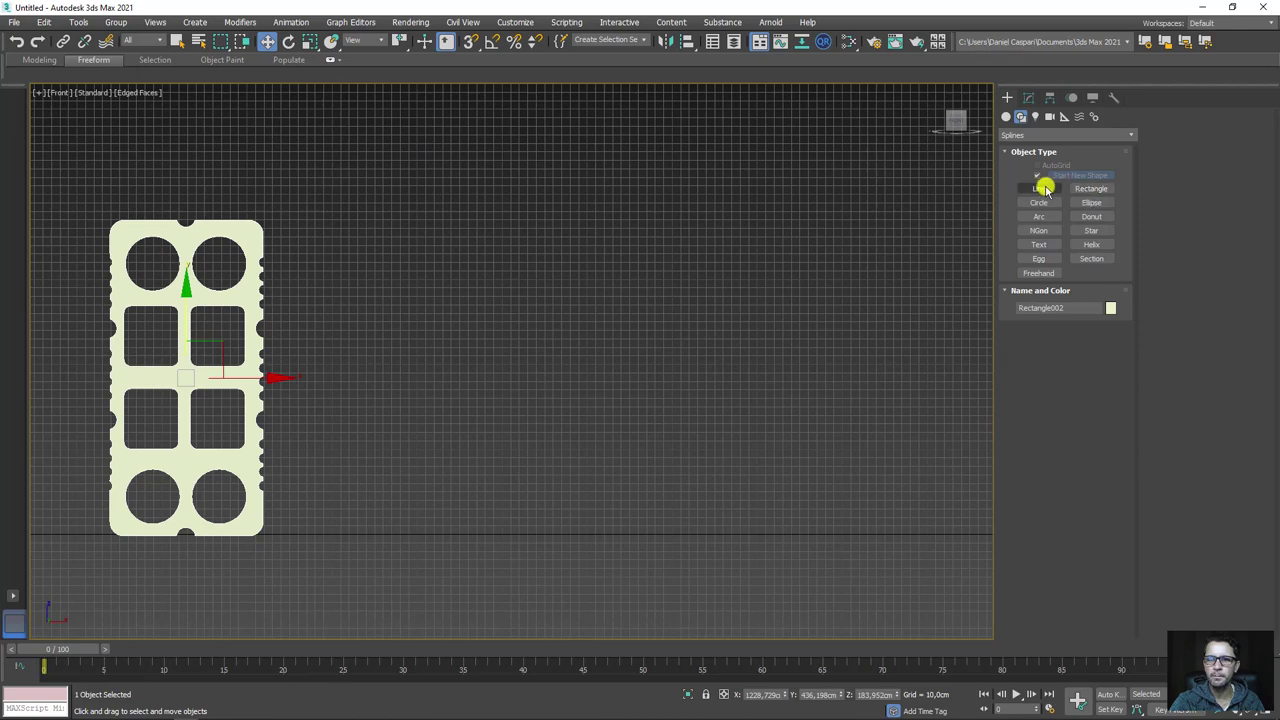
click(1044, 188)
middle_drag(488, 330, 408, 375)
click(324, 376)
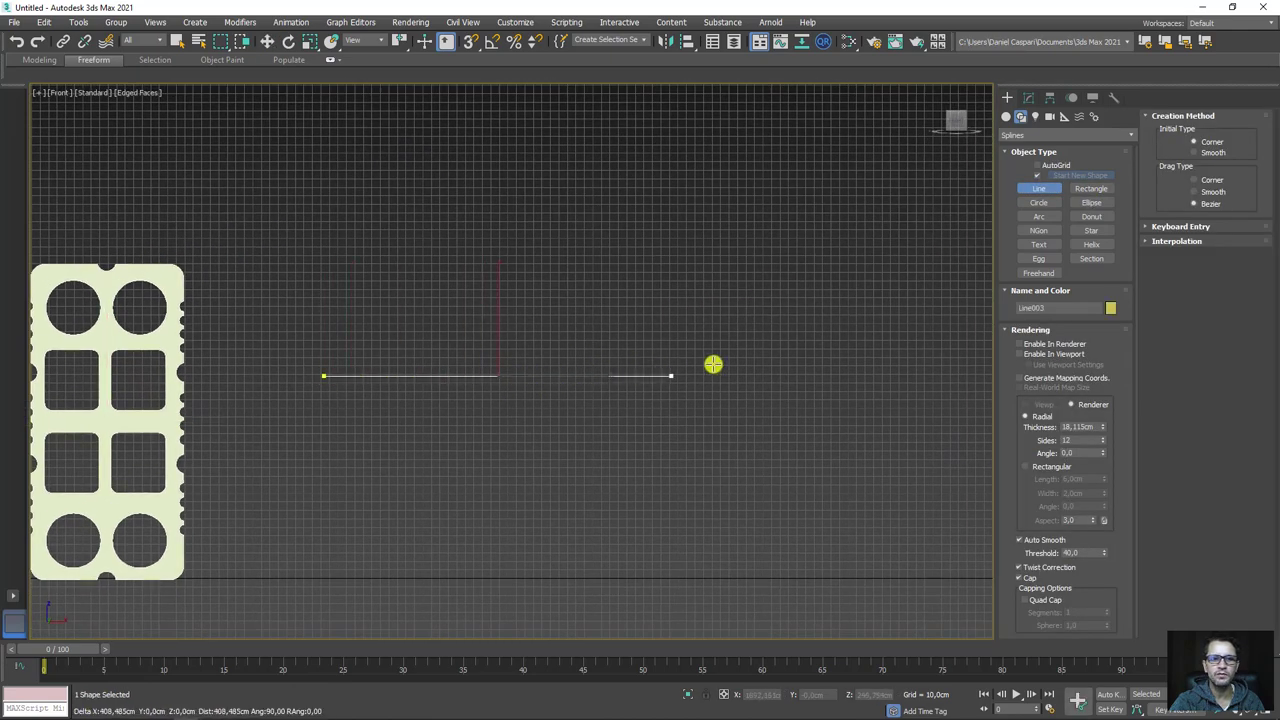
click(828, 376)
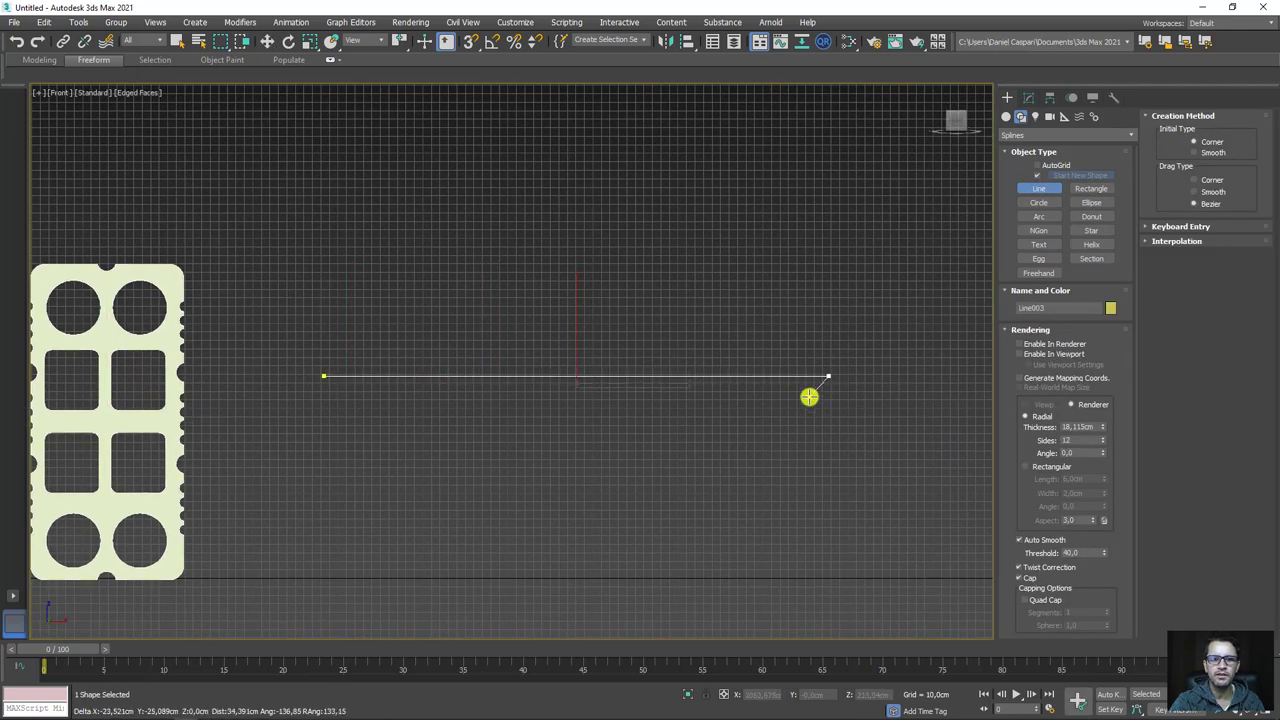
click(810, 397)
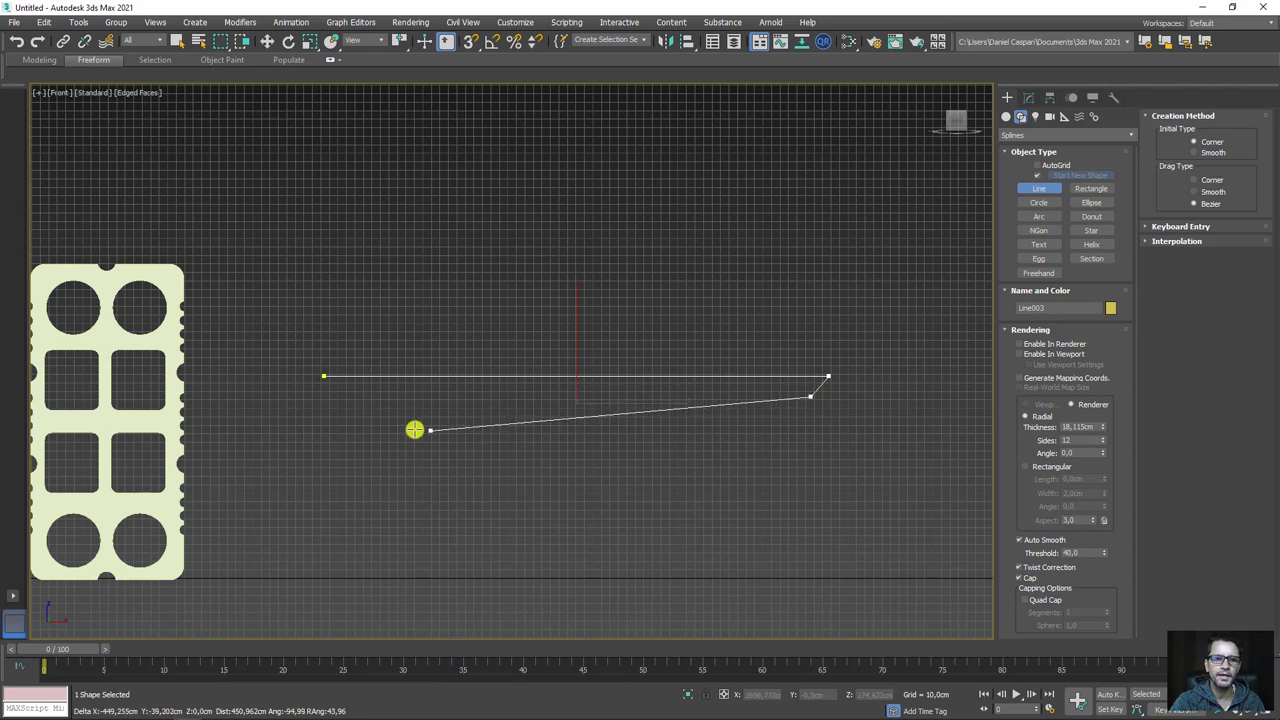
right_click(700, 401)
right_click(805, 329)
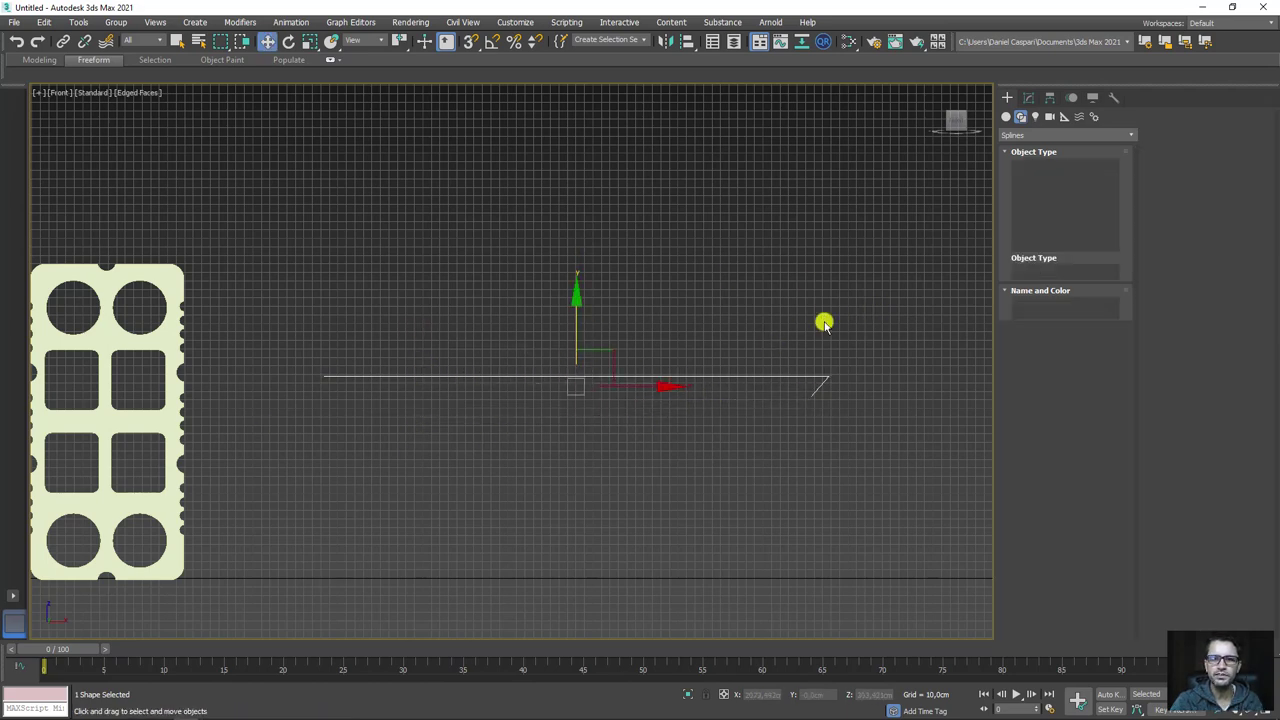
key(Delete)
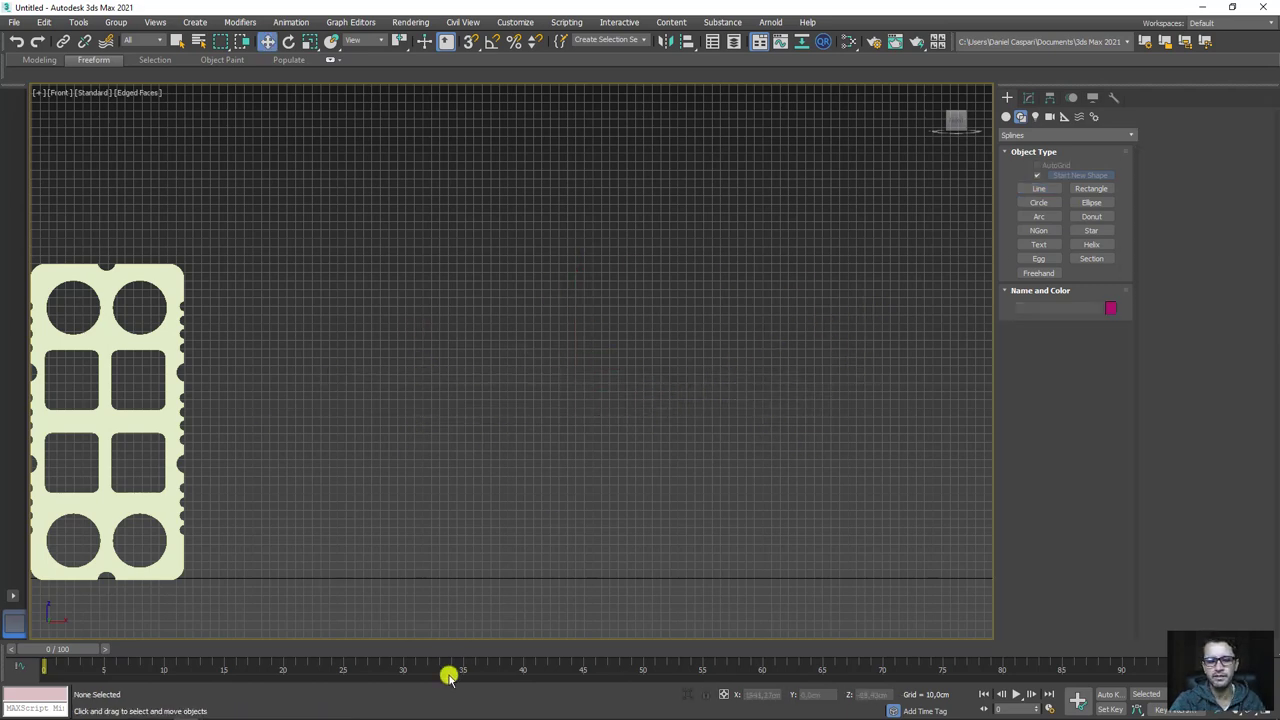
- Take a Print Screen capture of the clothespin photo in the browser
click(99, 710)
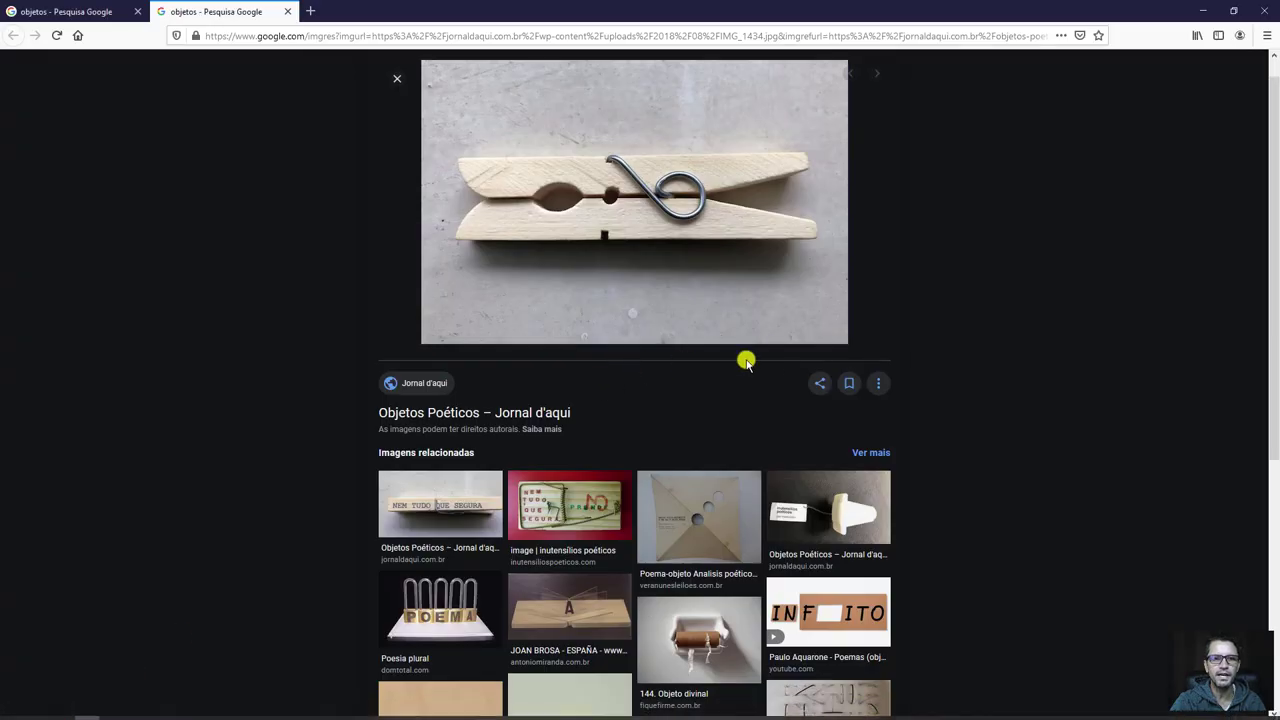
scroll(746, 362, up, 1)
key(Print)
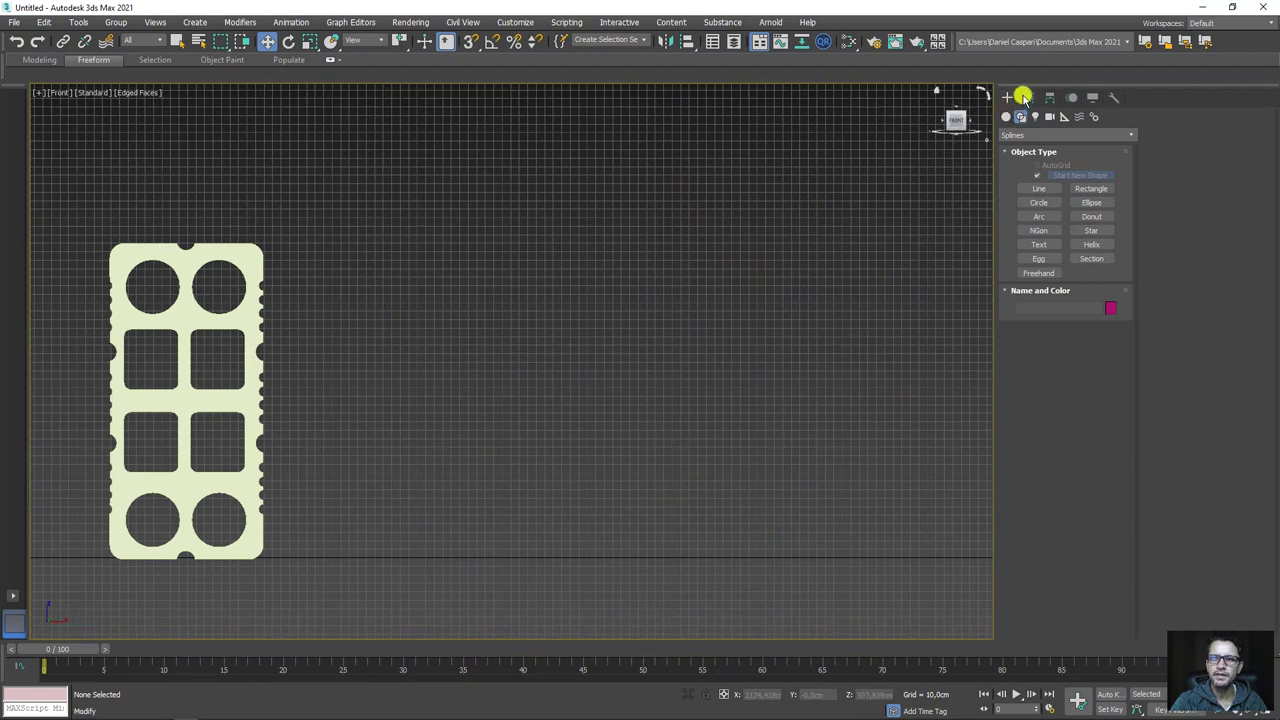
- Create a plane right of the brick with 1 length and 1 width segment
click(1006, 116)
click(1090, 233)
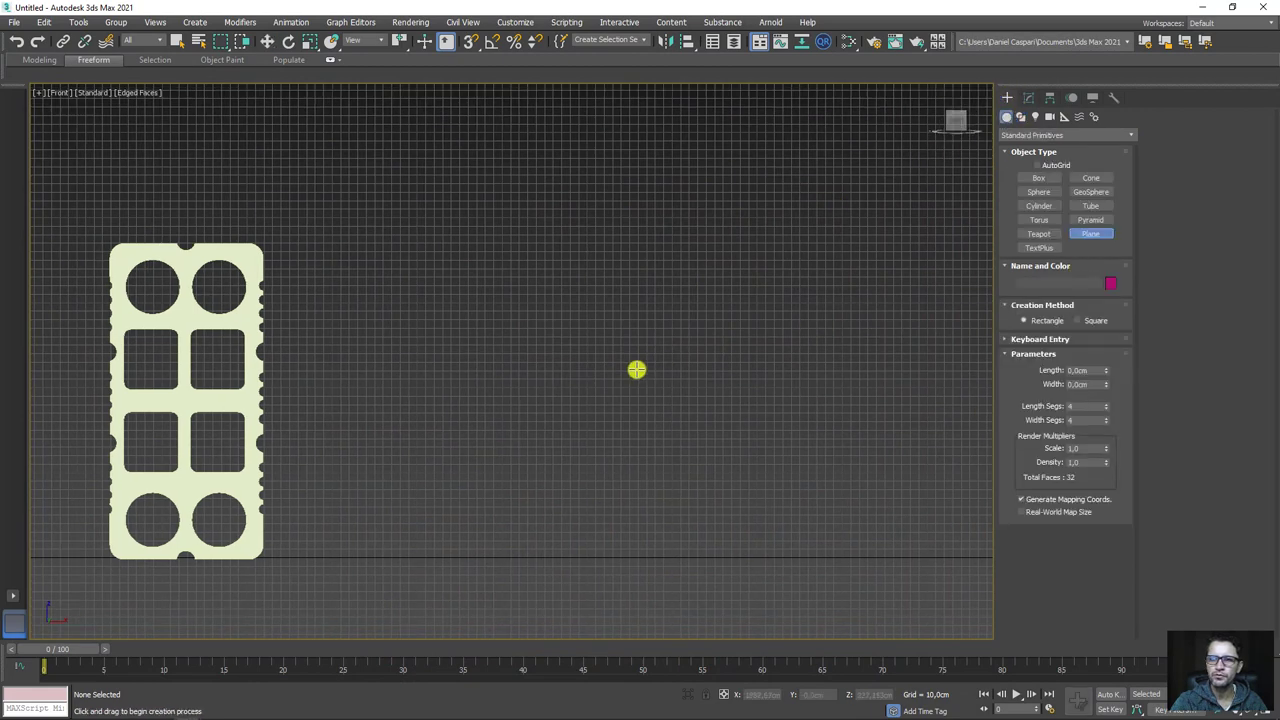
drag(416, 264, 792, 543)
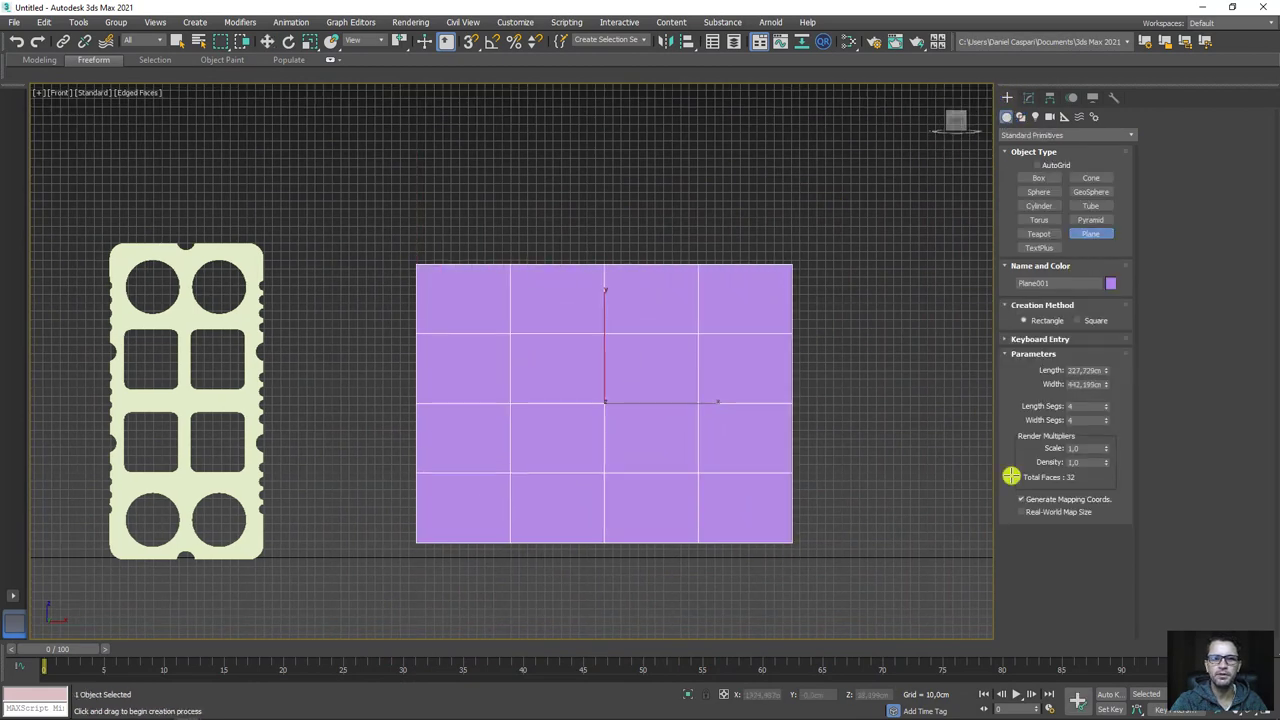
right_click(1107, 405)
right_click(1106, 420)
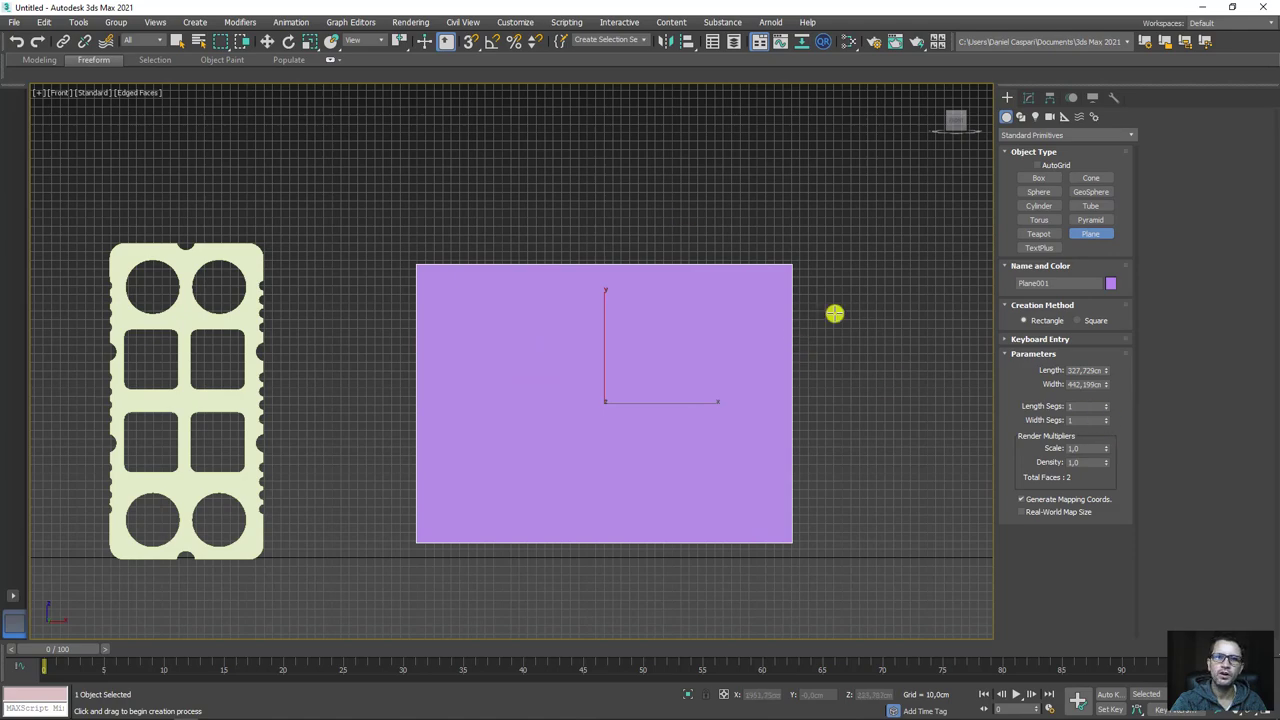
- Drop the clothespin photo onto the plane in the perspective view
key(p)
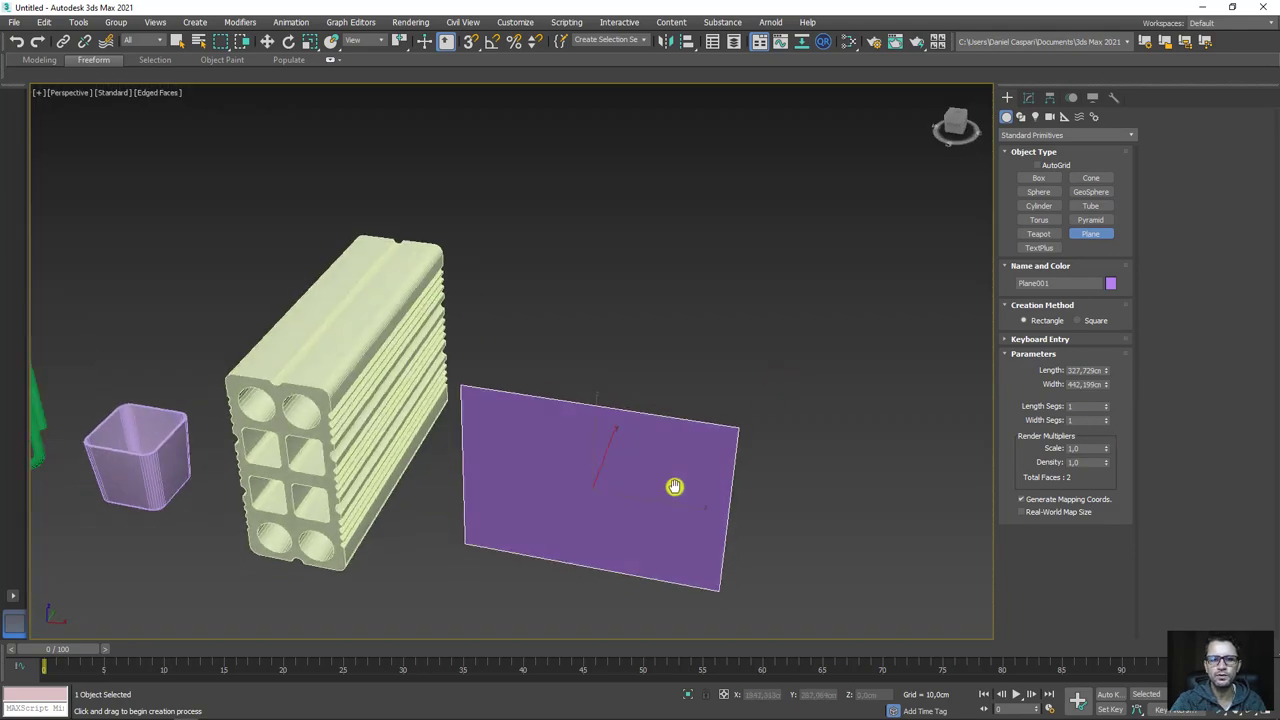
mouse_move(674, 491)
middle_down()
mouse_move(730, 381)
mouse_move(458, 494)
middle_up()
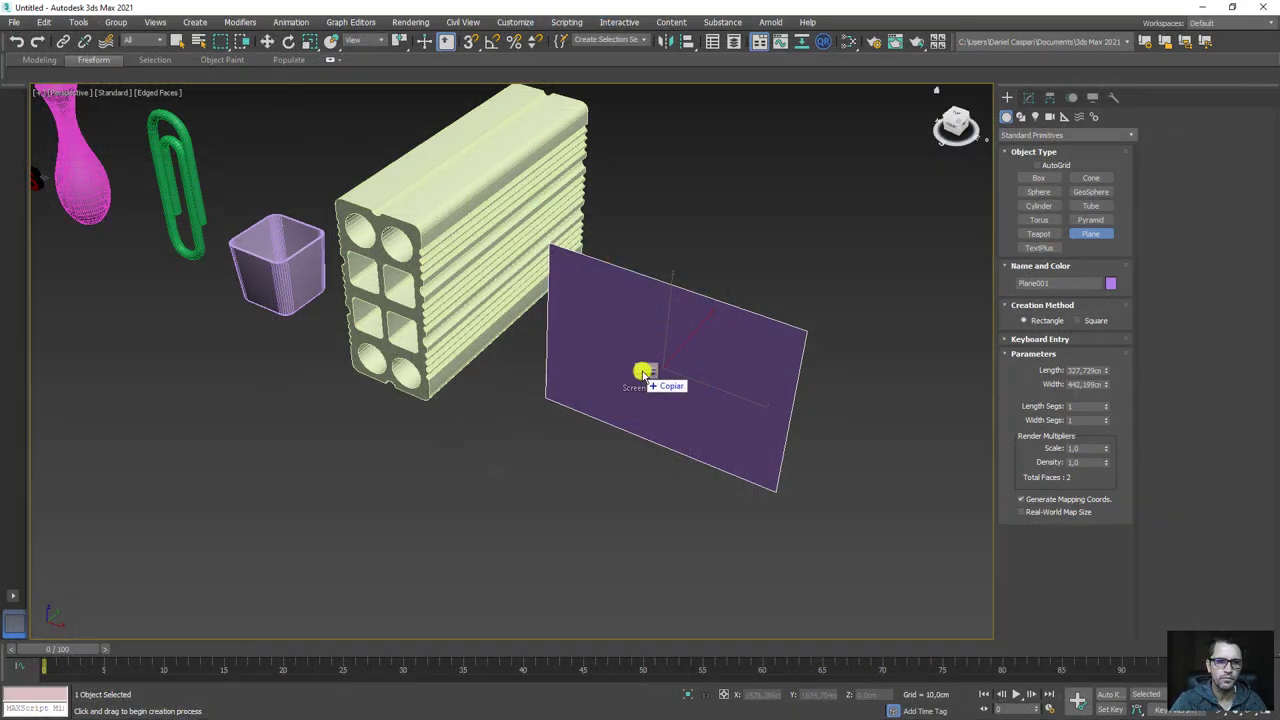
drag(487, 478, 650, 372)
scroll(650, 372, down, 5)
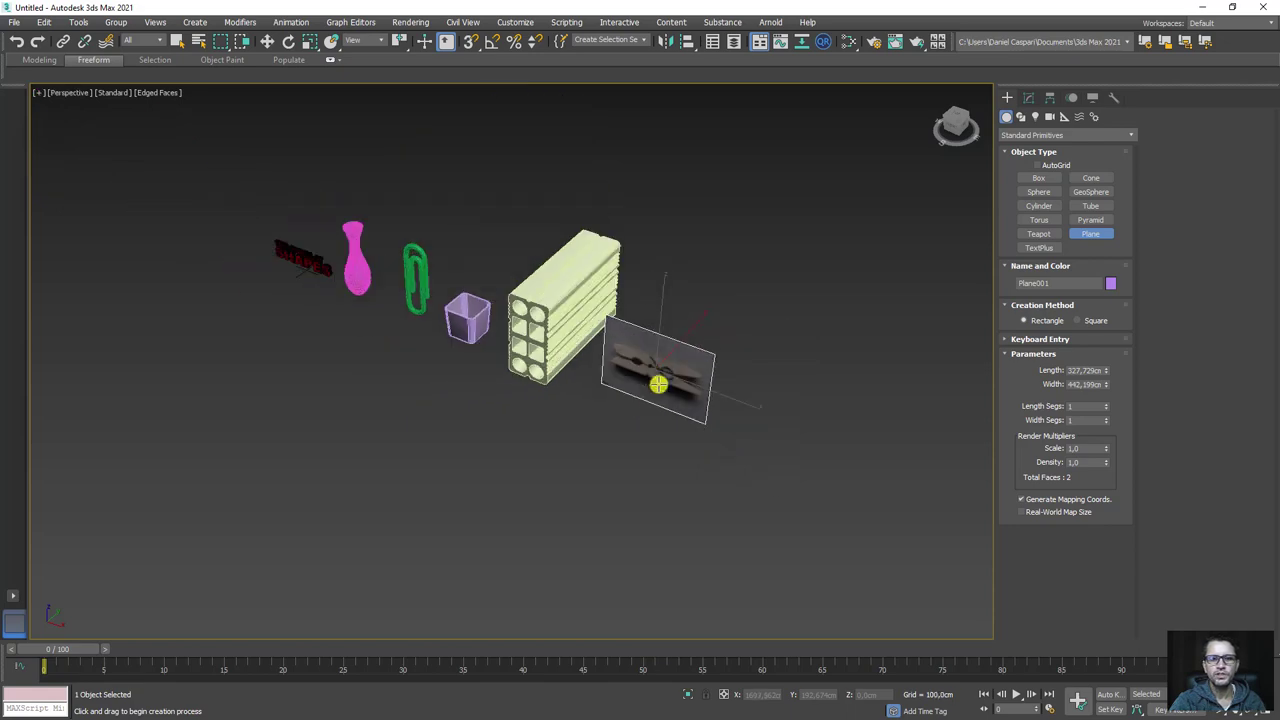
alt+middle_drag(660, 380, 623, 420)
- Uniformly scale the clothespin photo plane in the front view
key(w)
scroll(681, 343, up, 3)
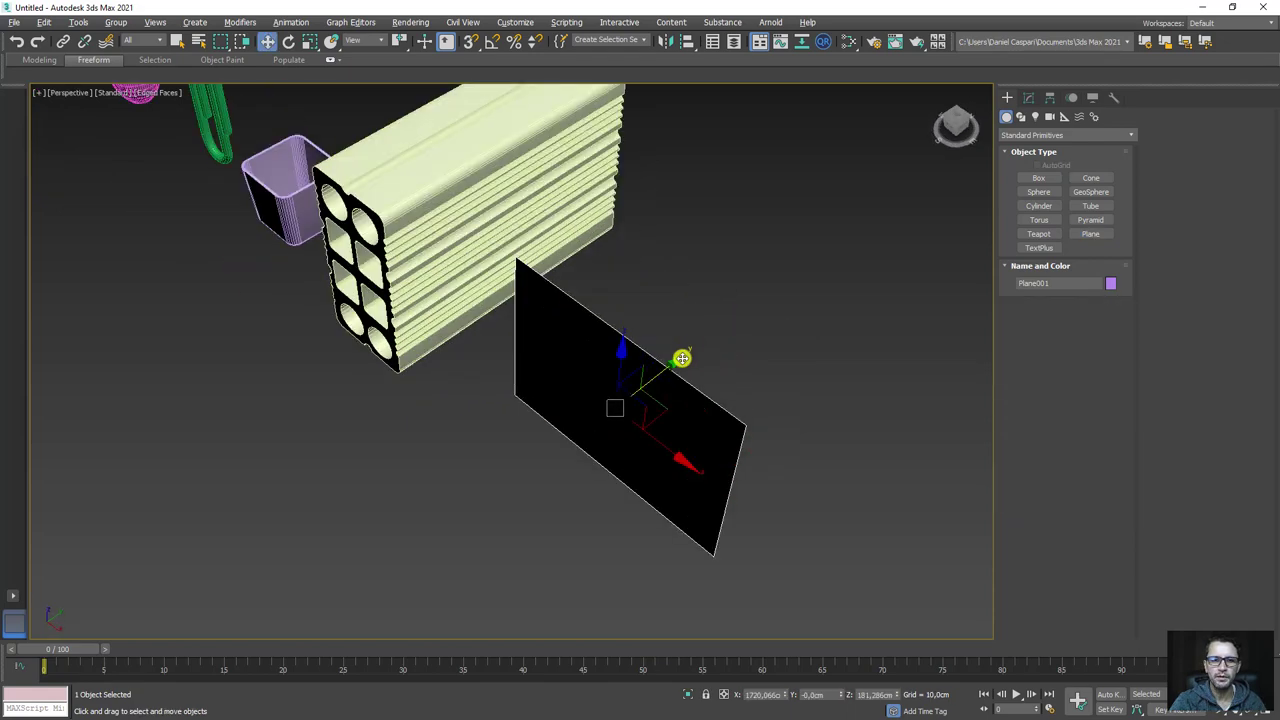
mouse_move(714, 340)
alt+middle_down()
mouse_move(757, 434)
mouse_move(822, 362)
mouse_move(811, 380)
mouse_move(736, 400)
alt+middle_up()
key(f)
scroll(680, 437, up, 2)
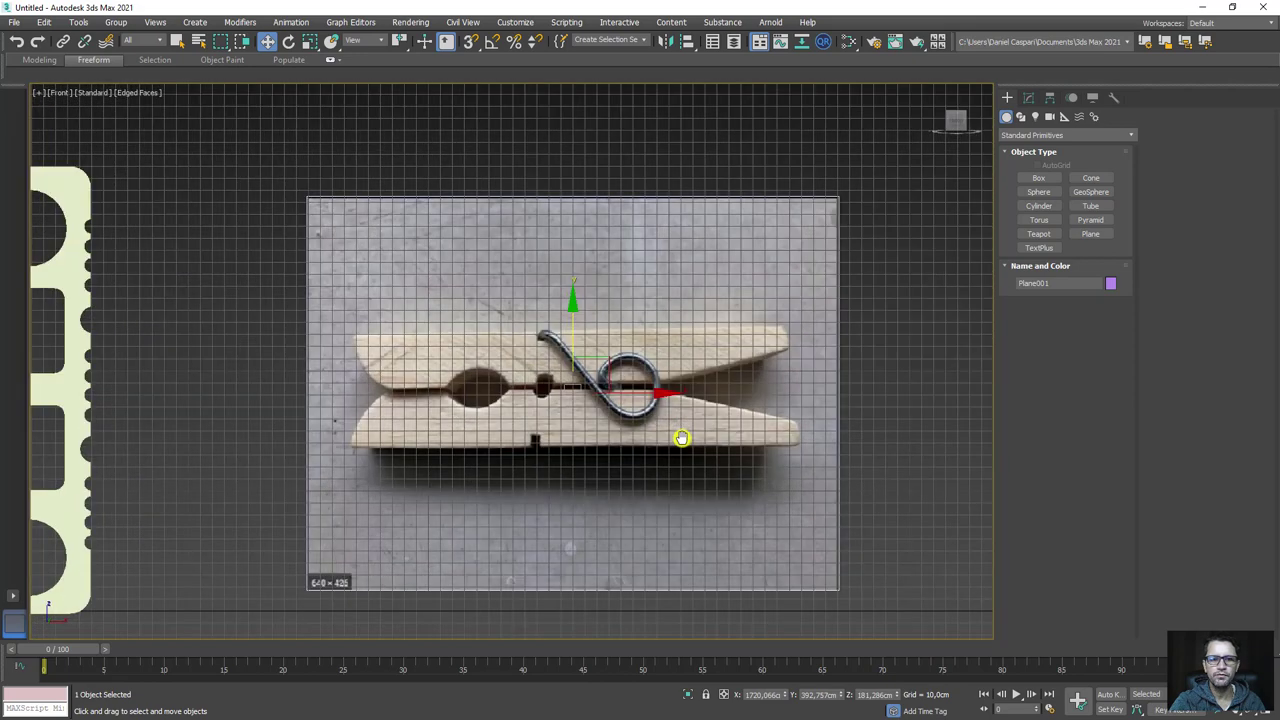
scroll(684, 436, down, 1)
key(r)
key(t)
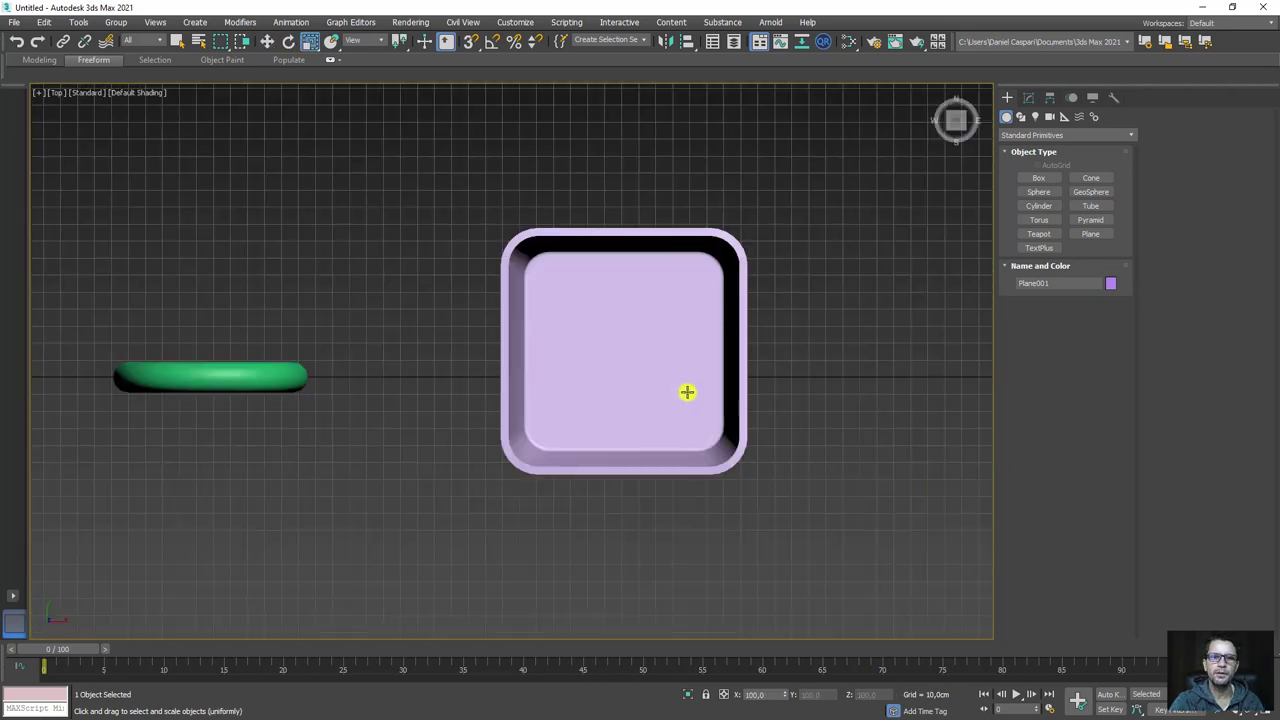
middle_drag(714, 400, 674, 391)
key(f)
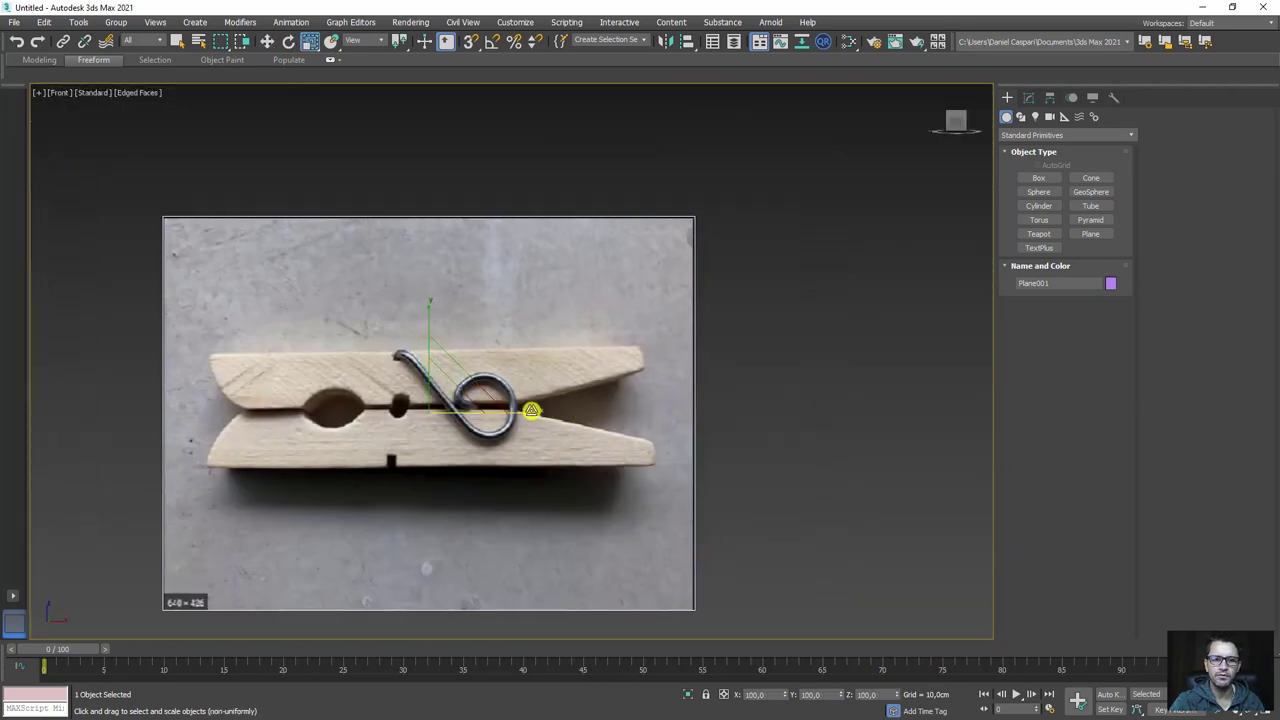
scroll(531, 409, up, 2)
mouse_move(555, 412)
mouse_down()
mouse_move(569, 414)
mouse_move(523, 414)
mouse_move(688, 343)
mouse_up()
key(w)
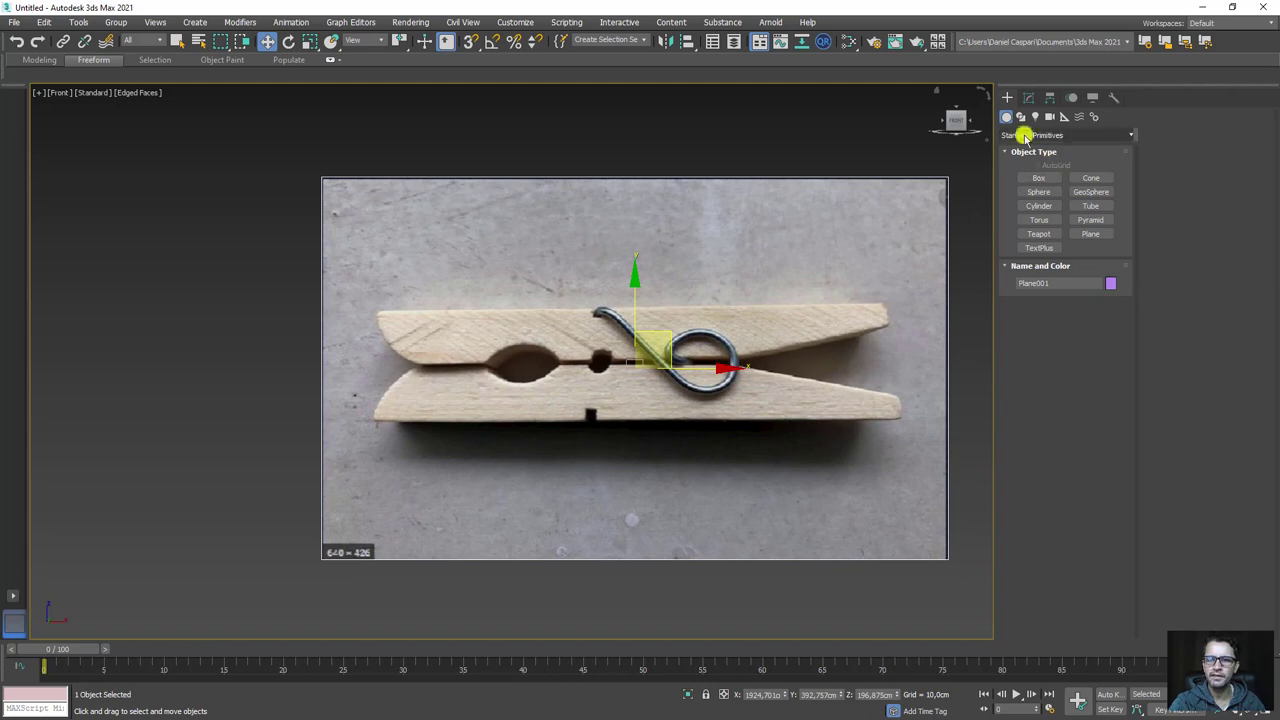
click(1021, 116)
- Trace a closed line outline of the clothespin's upper jaw over the photo
click(1038, 188)
scroll(830, 325, up, 2)
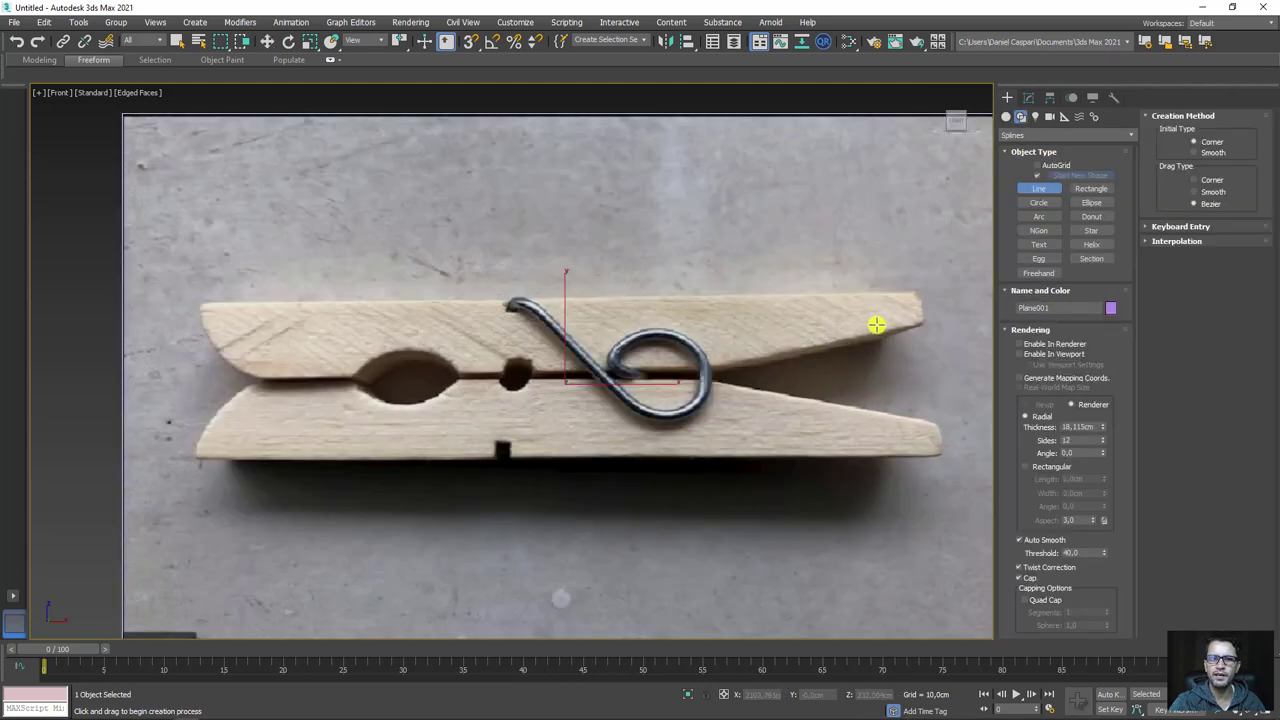
click(921, 294)
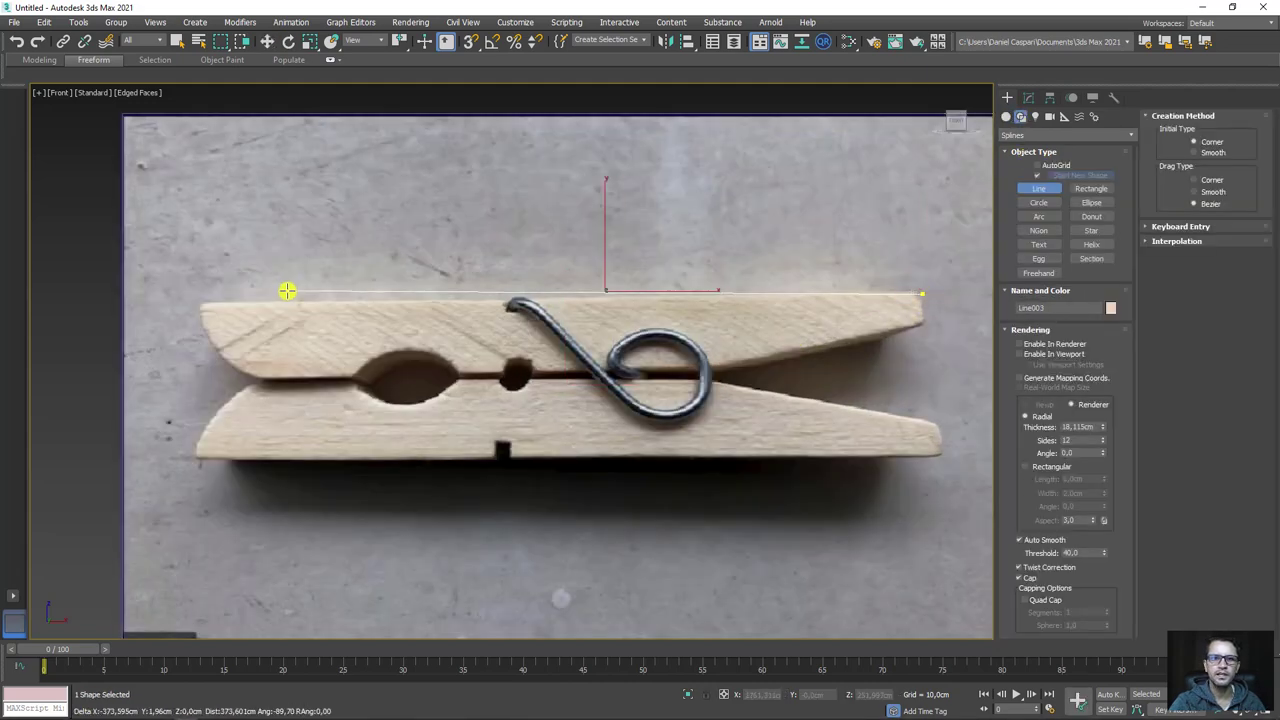
click(193, 295)
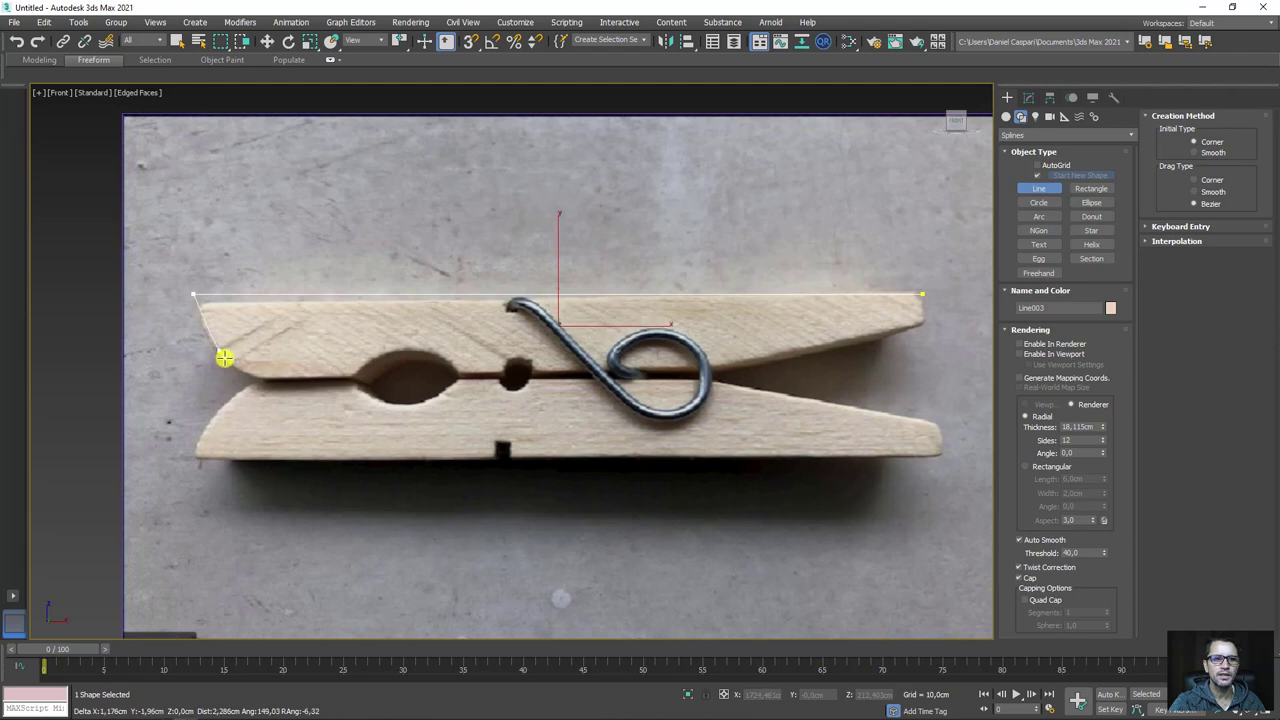
click(268, 375)
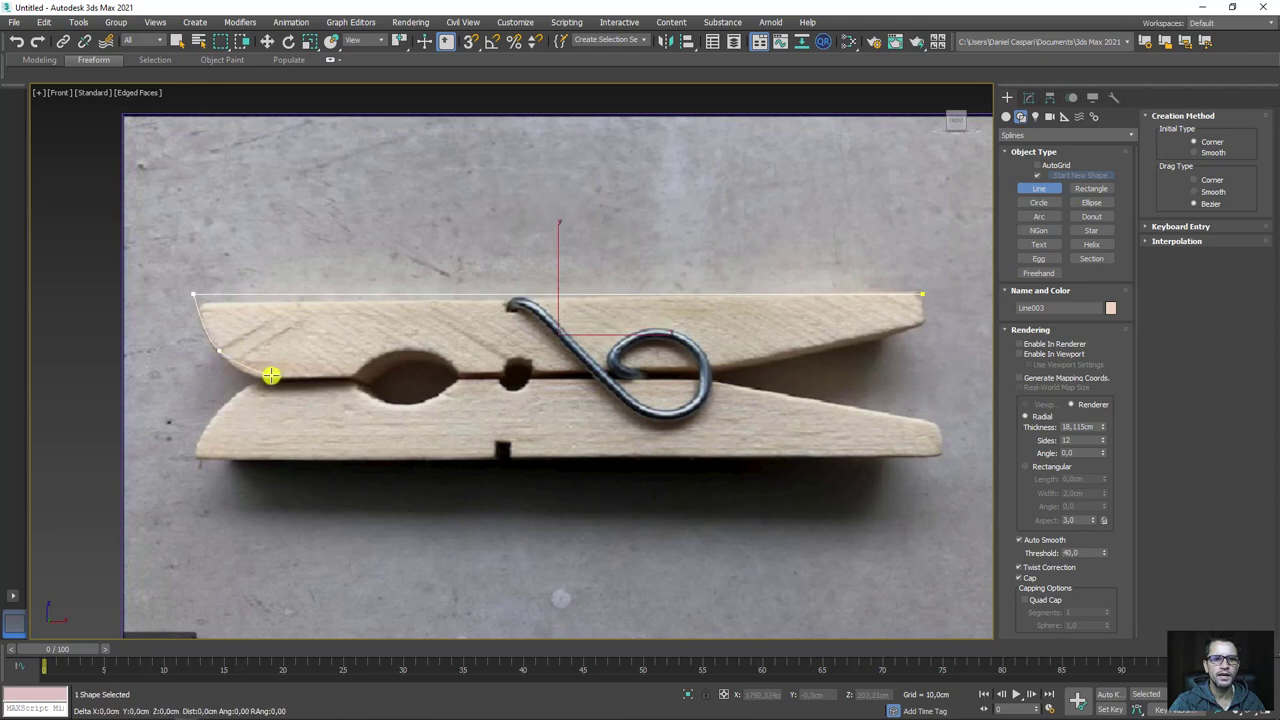
click(438, 375)
click(699, 373)
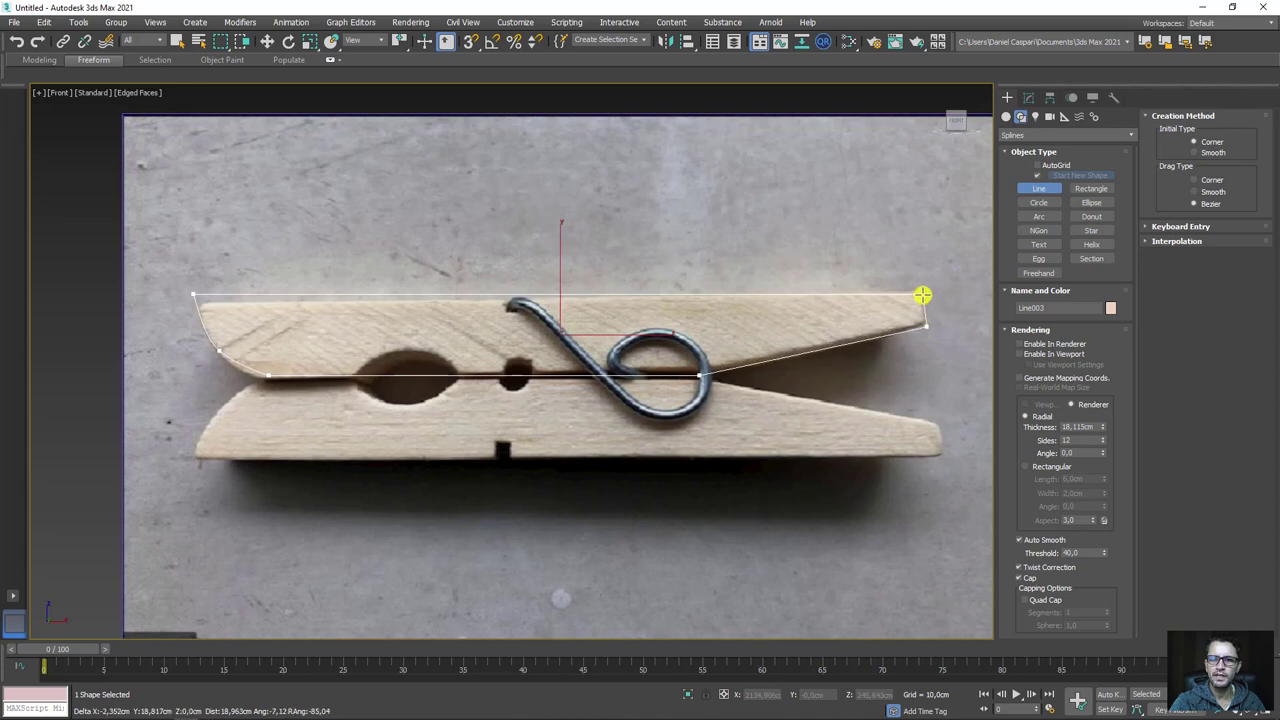
click(922, 296)
click(635, 380)
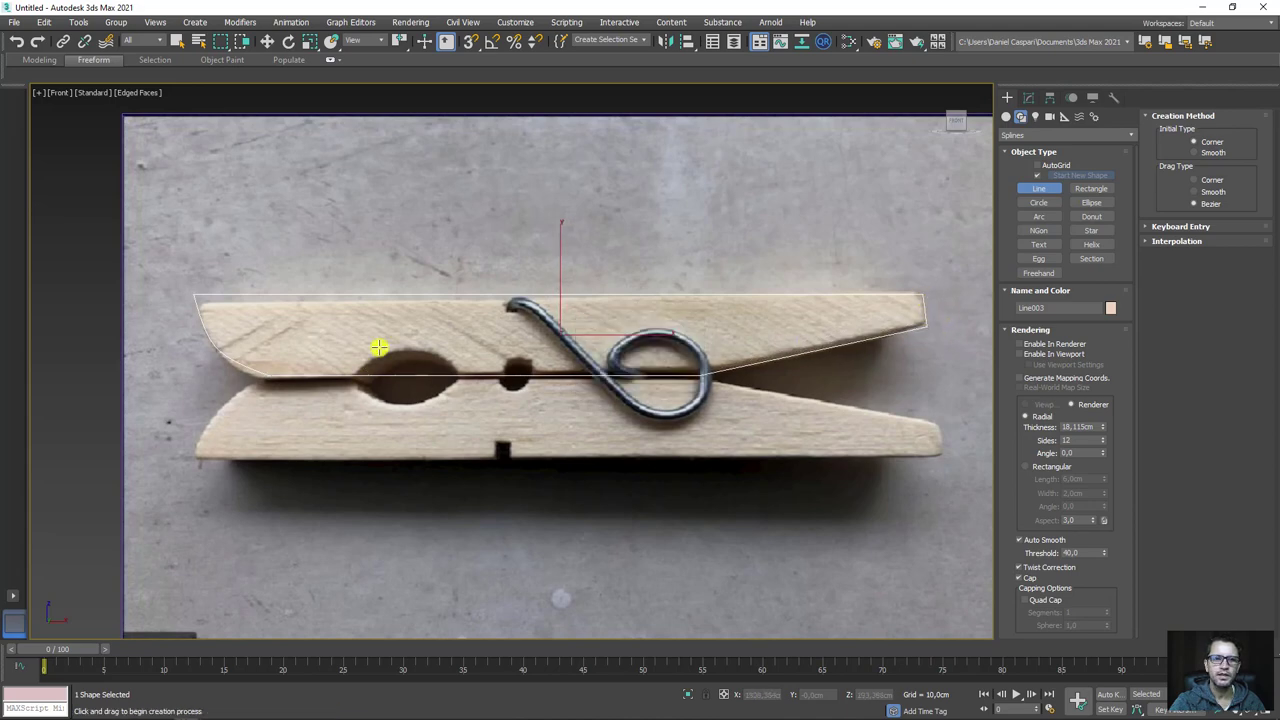
- Draw an ellipse over the large hole and a circle over the small round hole
click(1092, 202)
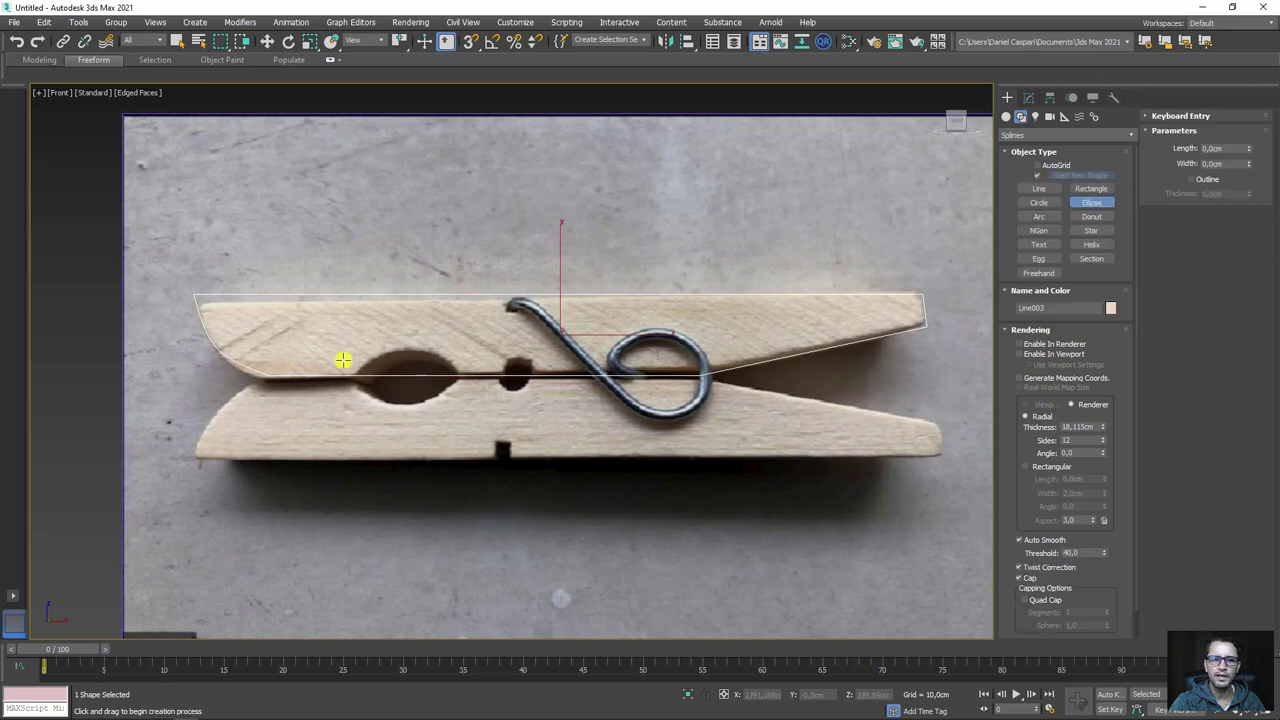
mouse_move(343, 354)
mouse_down()
mouse_move(459, 411)
mouse_move(460, 433)
mouse_up()
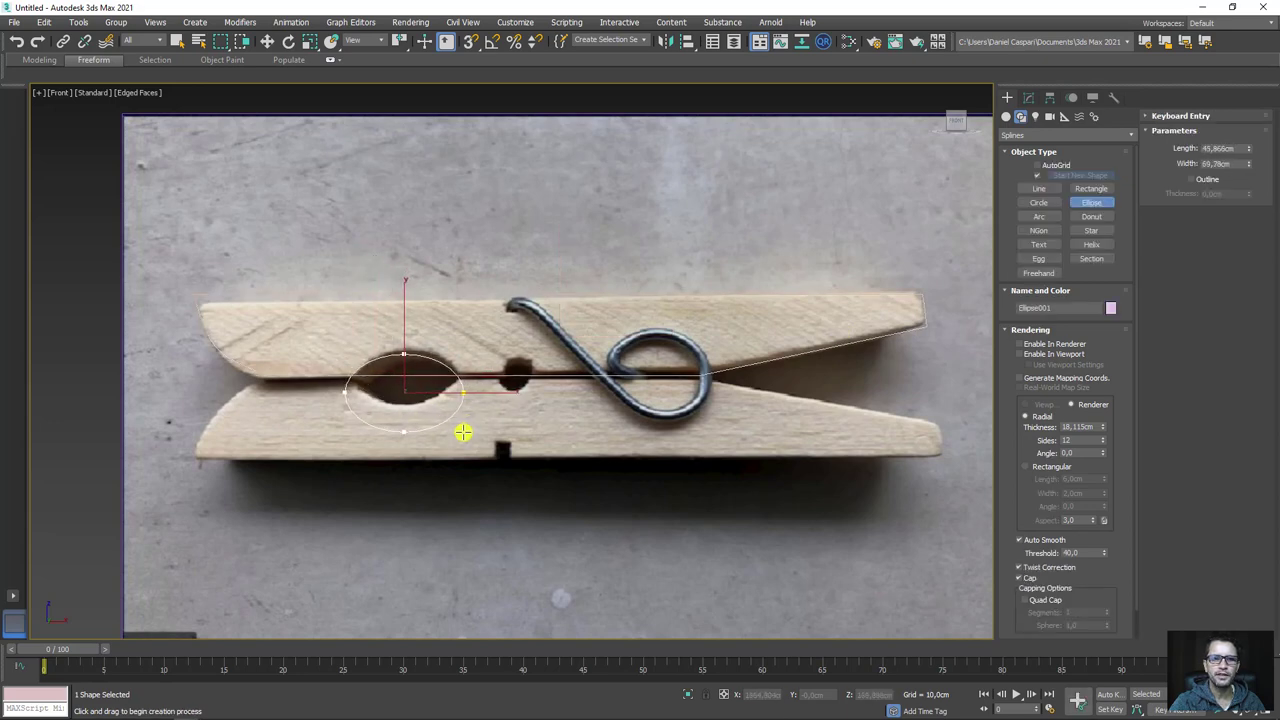
click(1039, 202)
drag(517, 381, 533, 390)
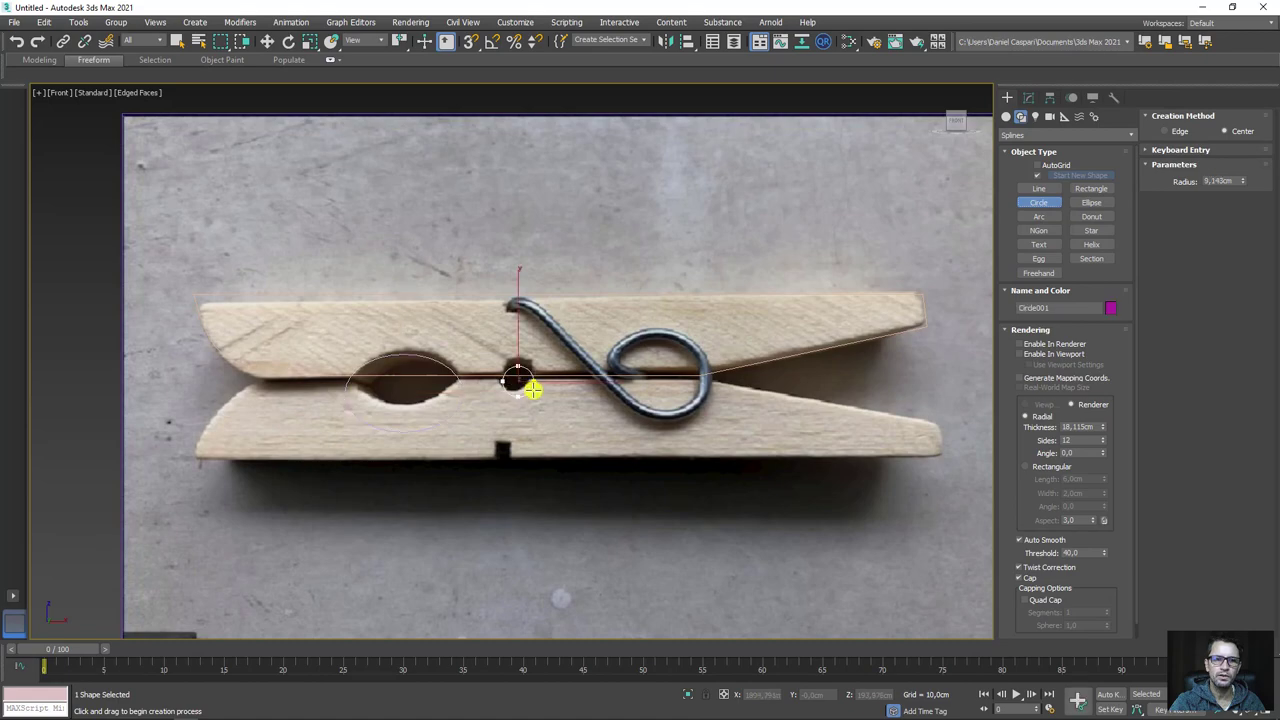
key(w)
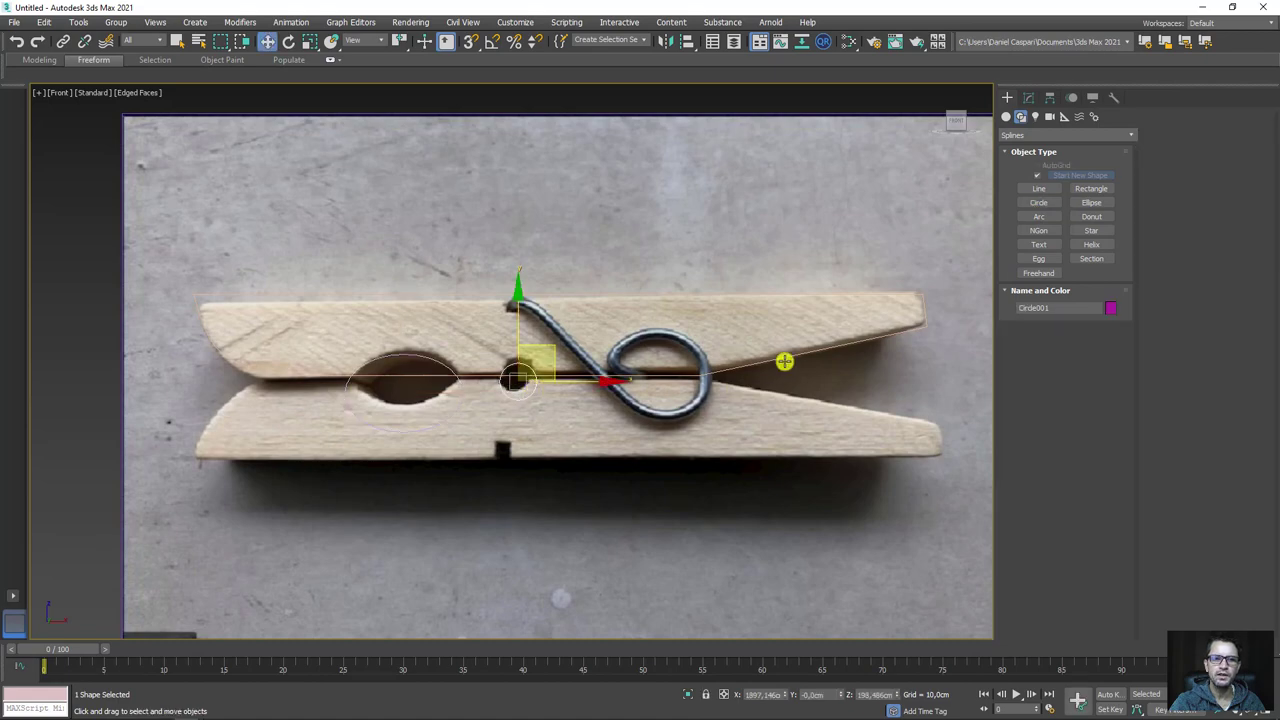
scroll(760, 374, down, 3)
mouse_move(760, 374)
alt+middle_down()
mouse_move(780, 397)
mouse_move(971, 214)
alt+middle_up()
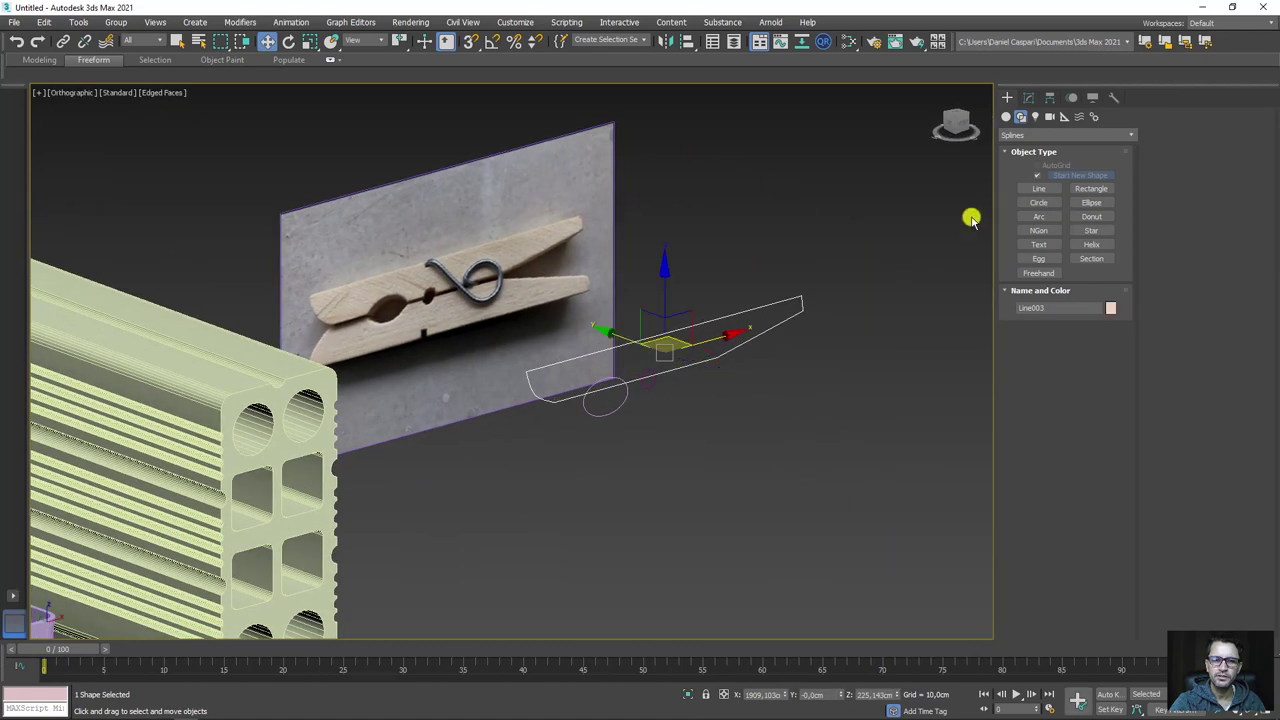
- Attach the hole circle to the clothespin outline Line003
click(1027, 100)
click(1179, 400)
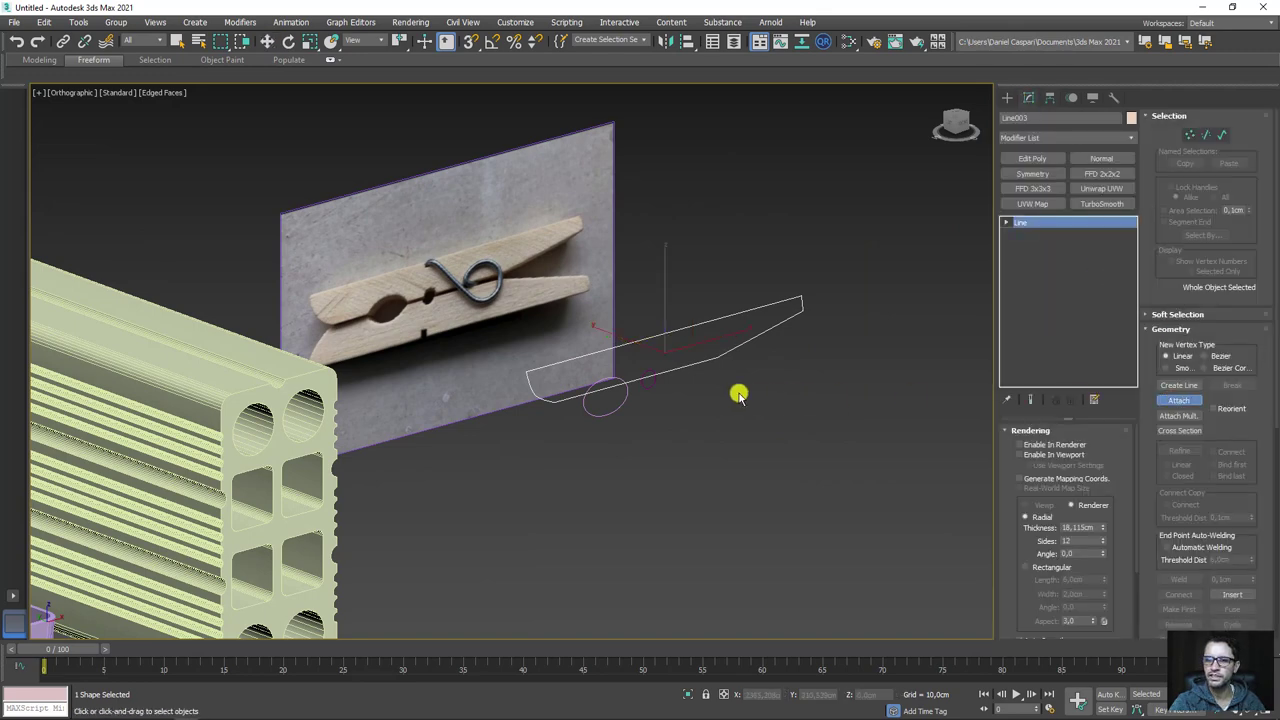
click(627, 401)
key(w)
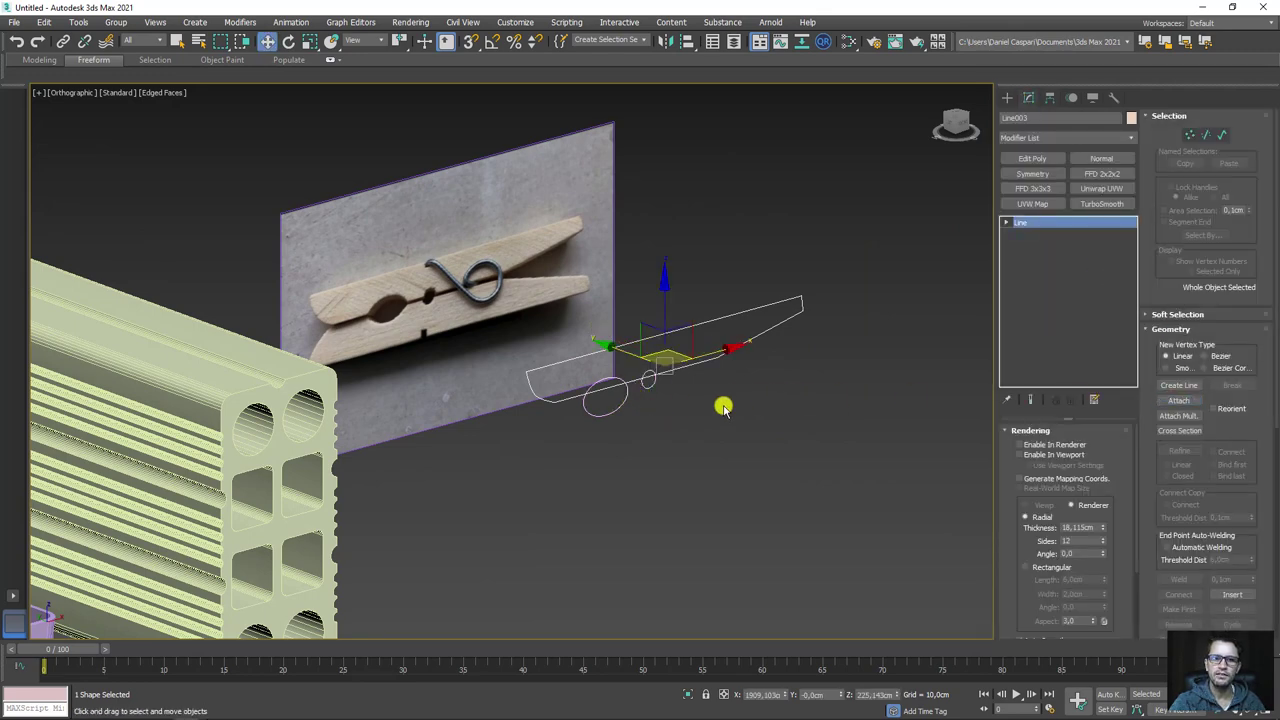
- At Spline level, Boolean-subtract the circle from the combined jaw outline
click(1218, 135)
click(805, 298)
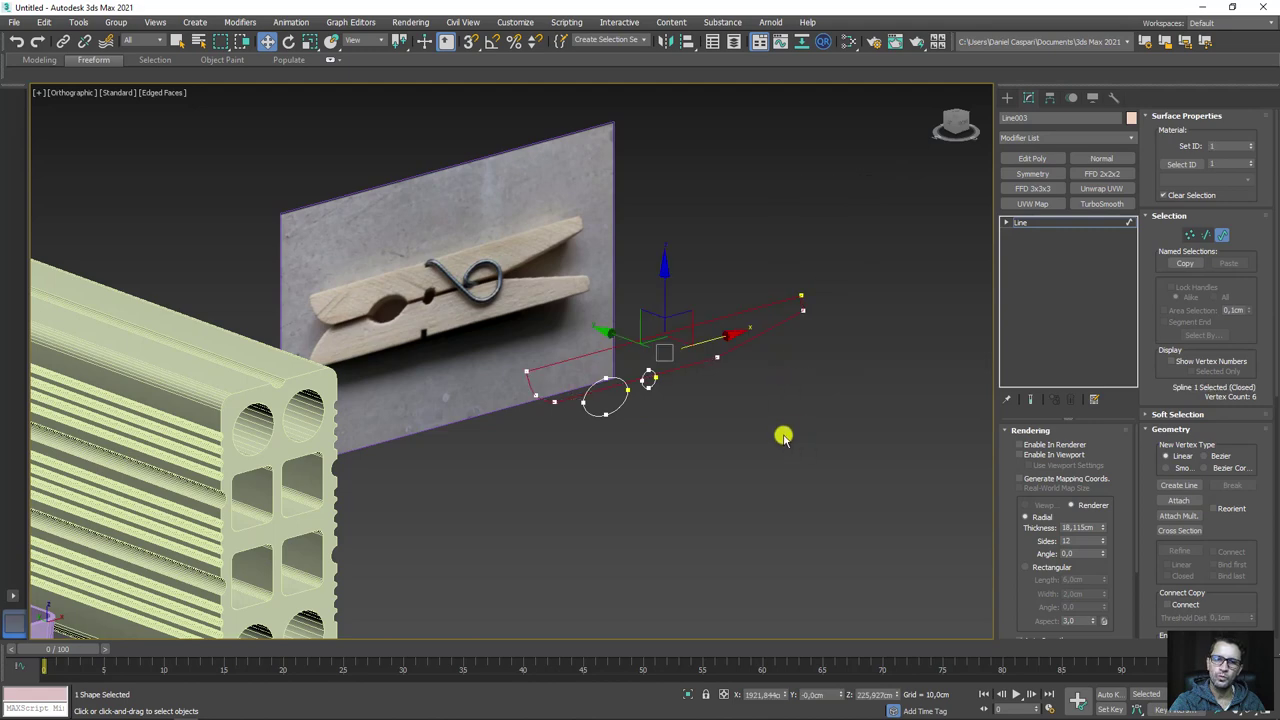
scroll(674, 378, up, 2)
scroll(1154, 471, down, 3)
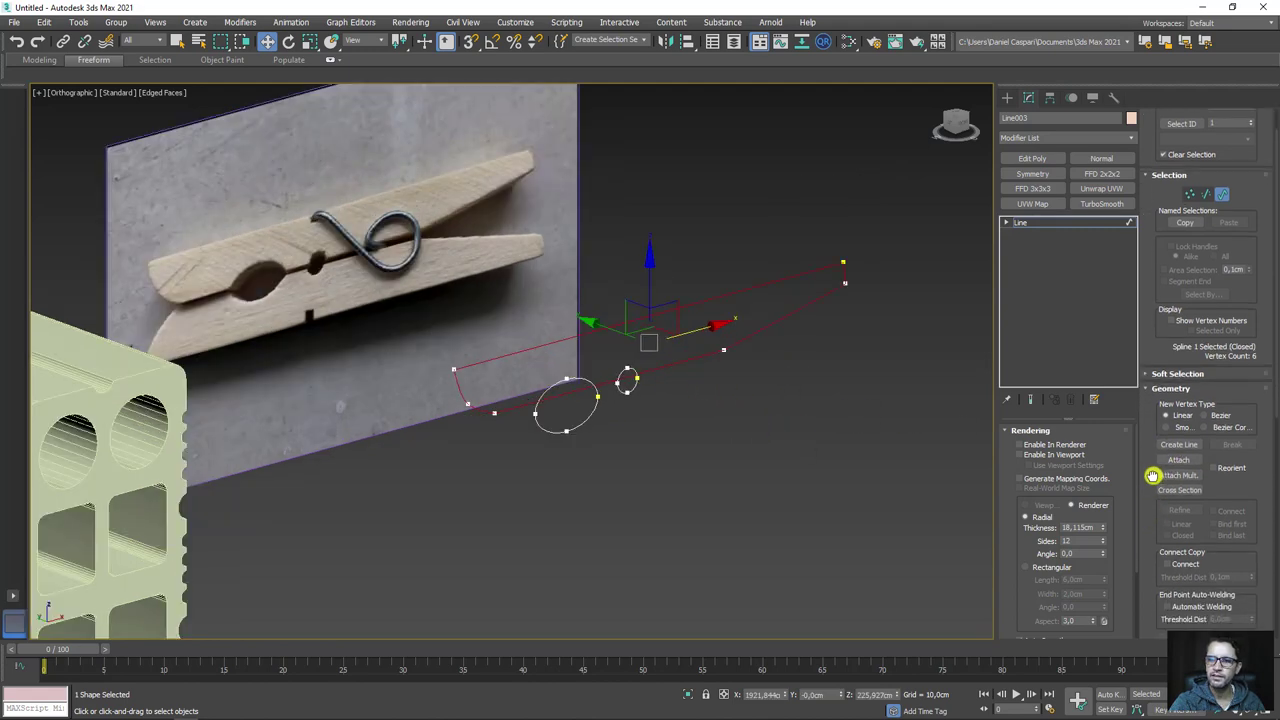
scroll(1160, 500, down, 3)
click(1186, 376)
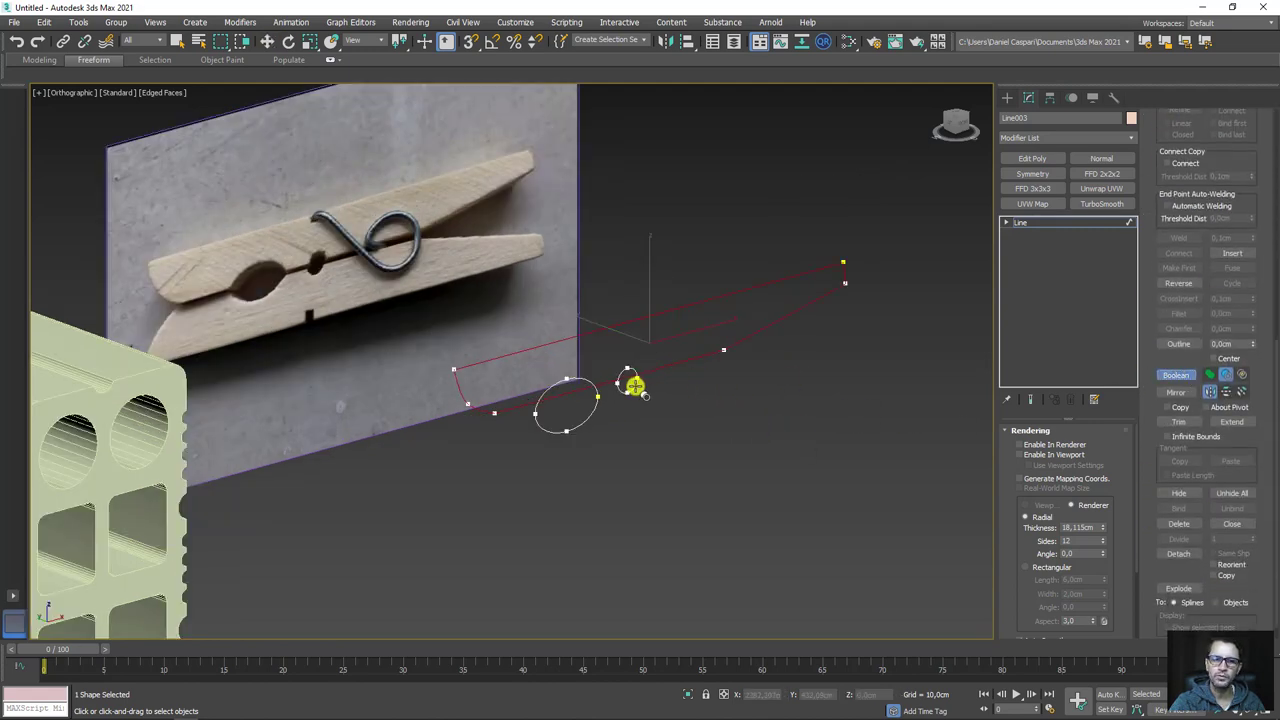
click(592, 412)
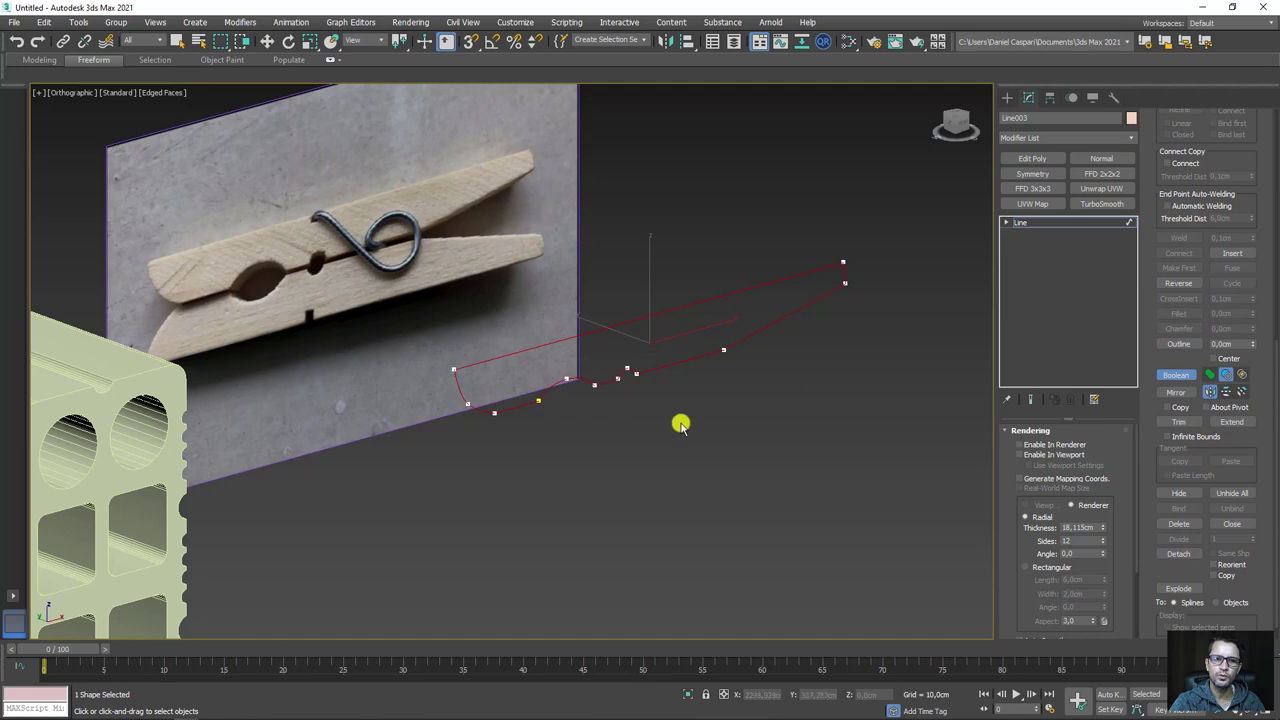
click(1027, 219)
- Fillet the outline's sharp right corner vertex into a curve in the front view
key(f)
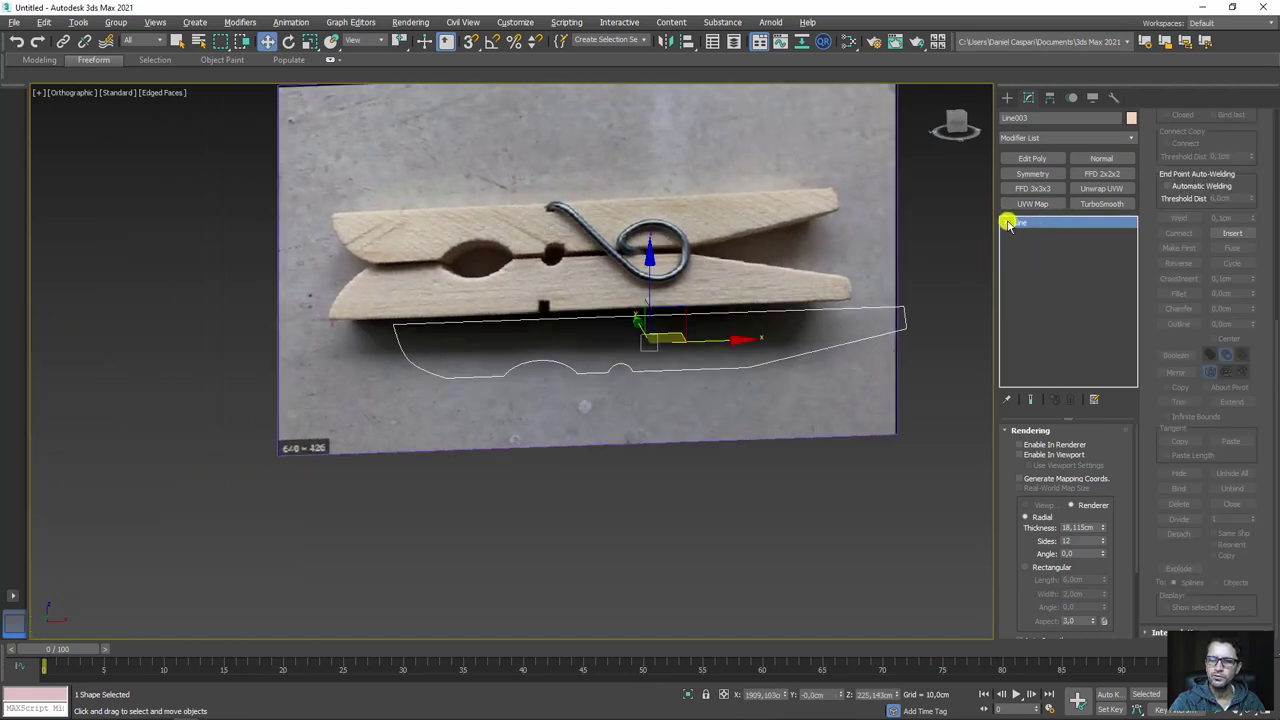
click(1006, 222)
click(1028, 233)
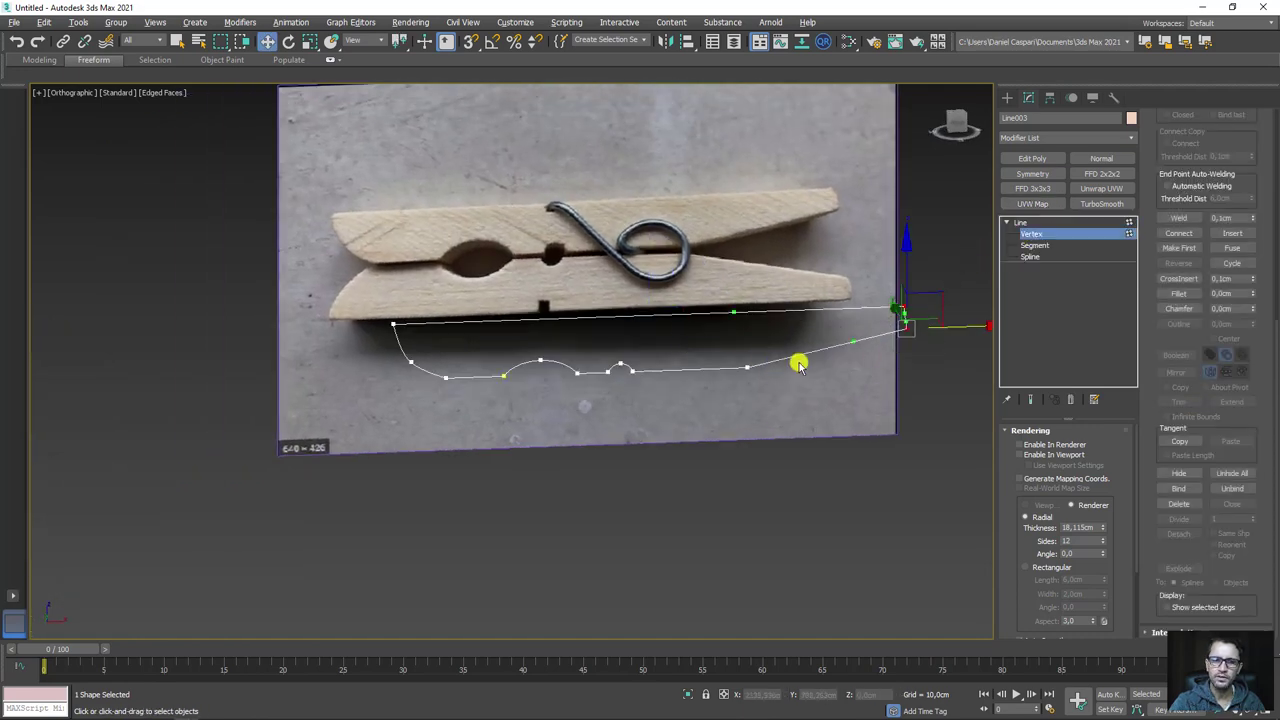
scroll(920, 338, up, 4)
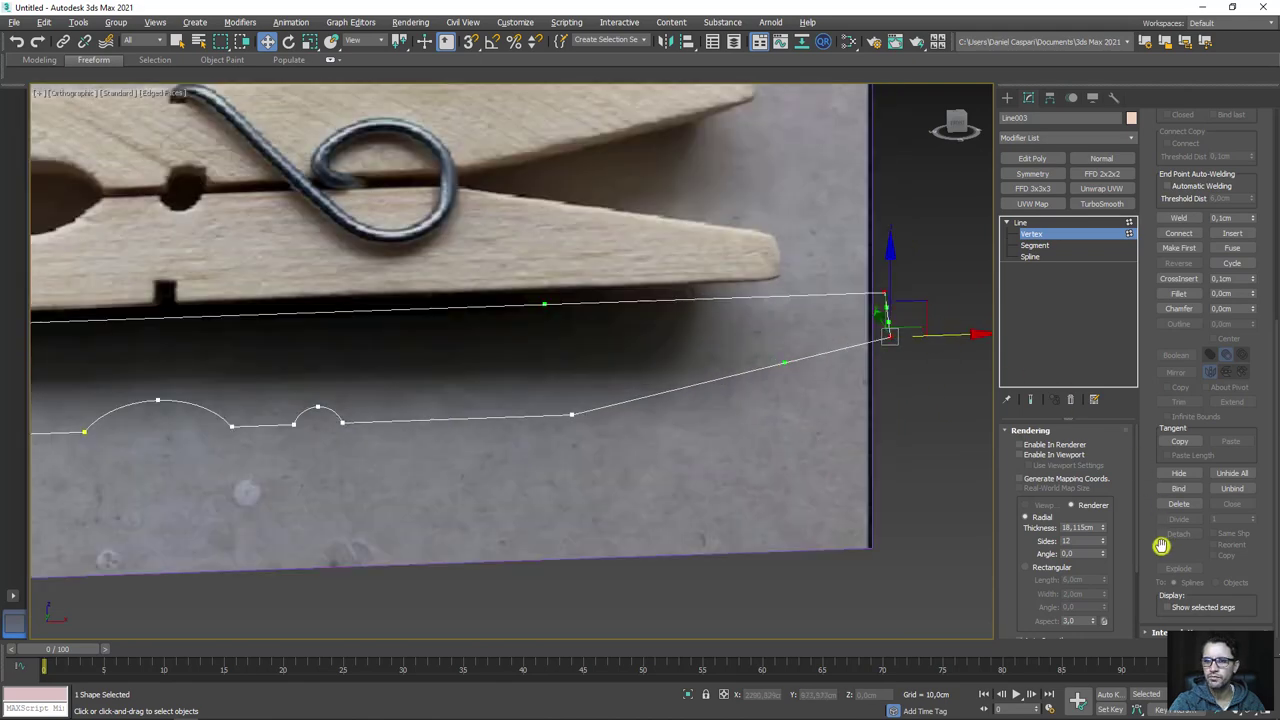
click(1180, 293)
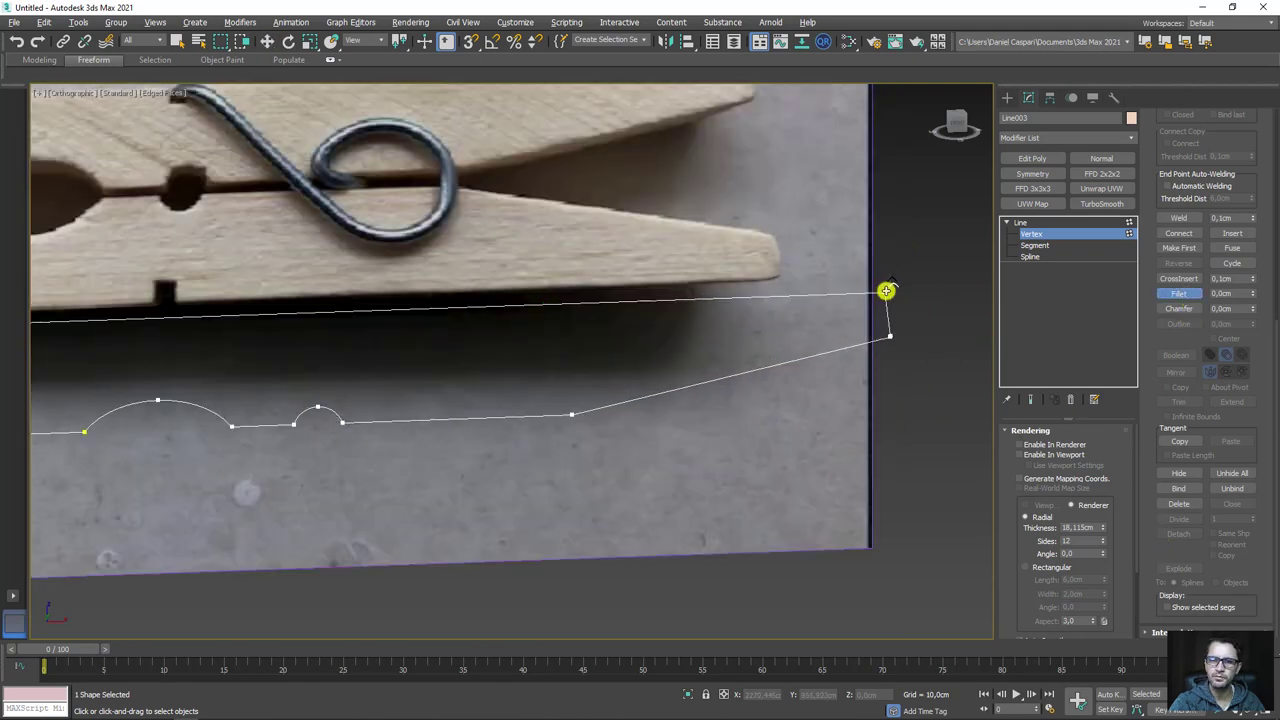
scroll(905, 285, down, 5)
scroll(880, 400, up, 2)
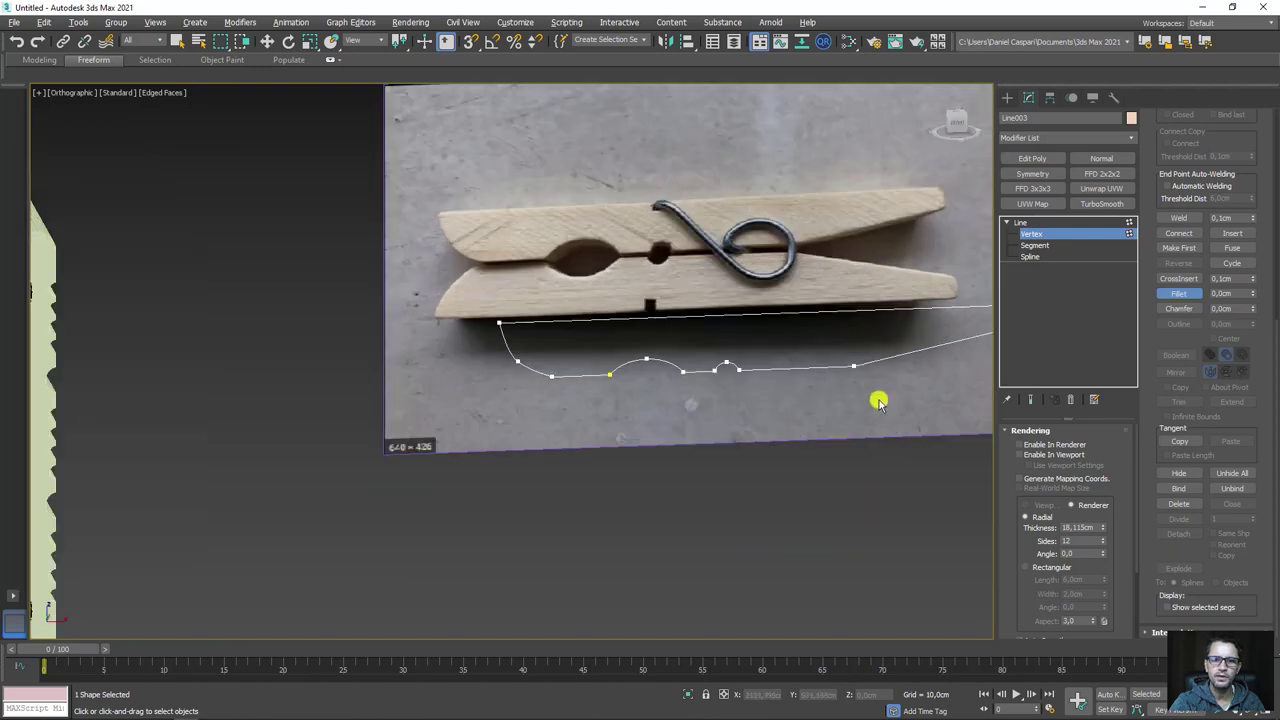
scroll(852, 365, up, 3)
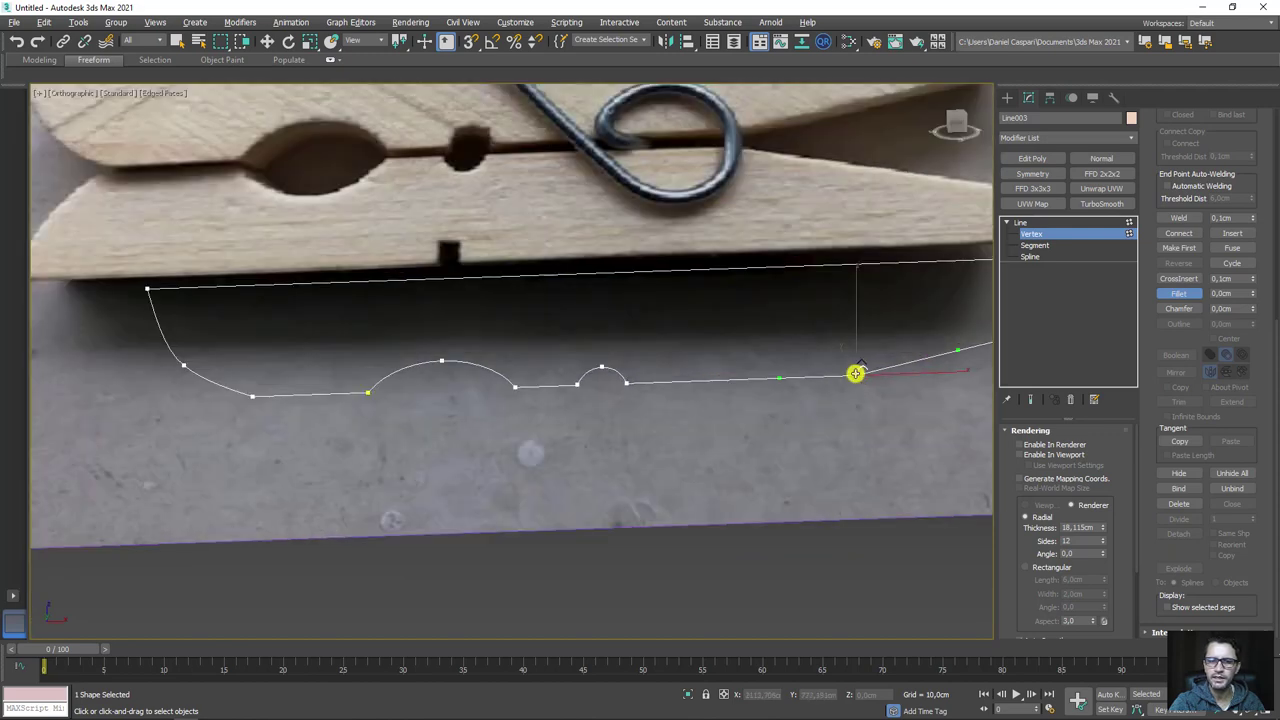
drag(855, 373, 857, 334)
right_click(855, 336)
scroll(855, 337, down, 2)
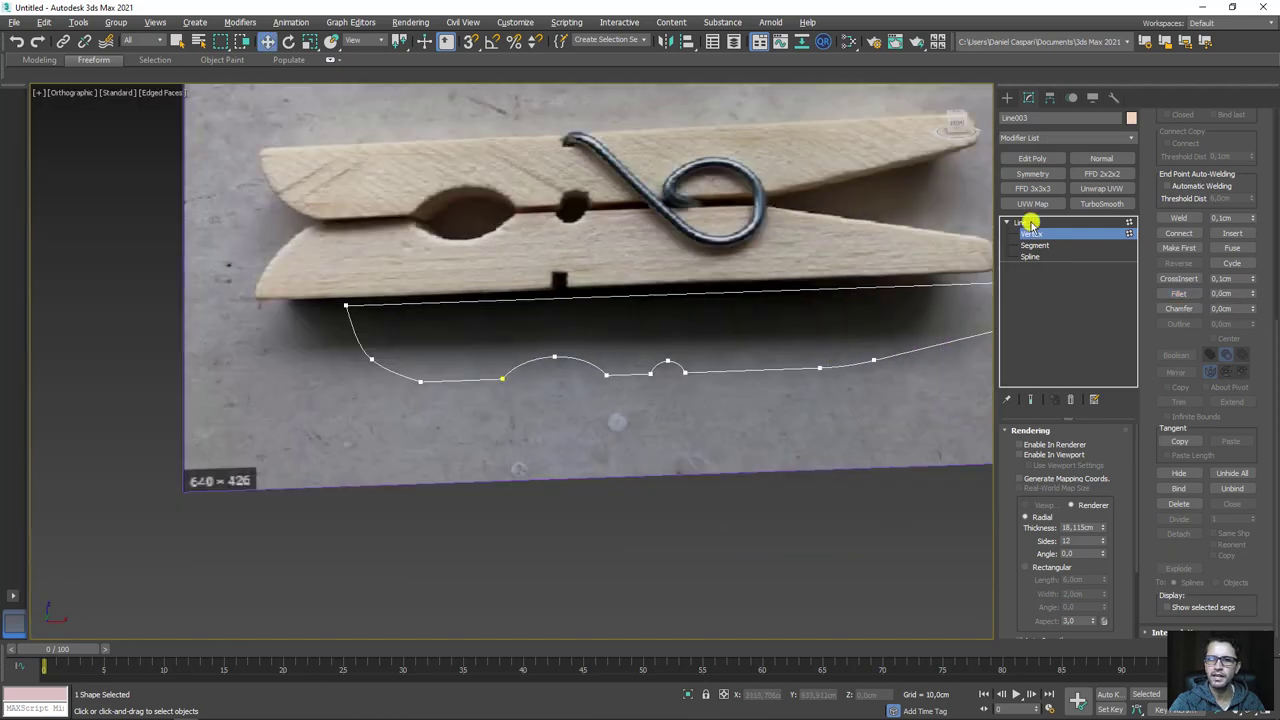
- Add an Extrude modifier to the jaw outline, making a 542 cm solid
click(1030, 222)
click(1131, 138)
scroll(1057, 323, down, 3)
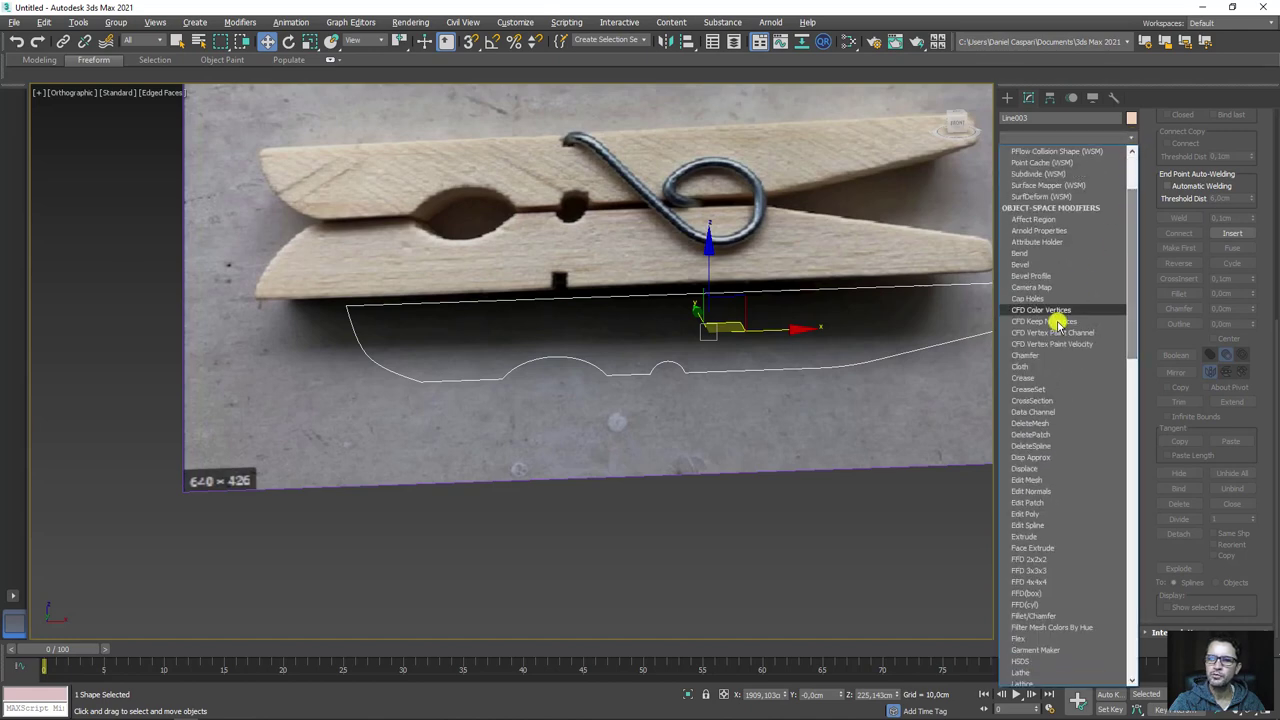
click(1024, 537)
- Set the slab's extrusion depth to 59 cm and frame the piece in the view
alt+middle_drag(600, 400, 700, 390)
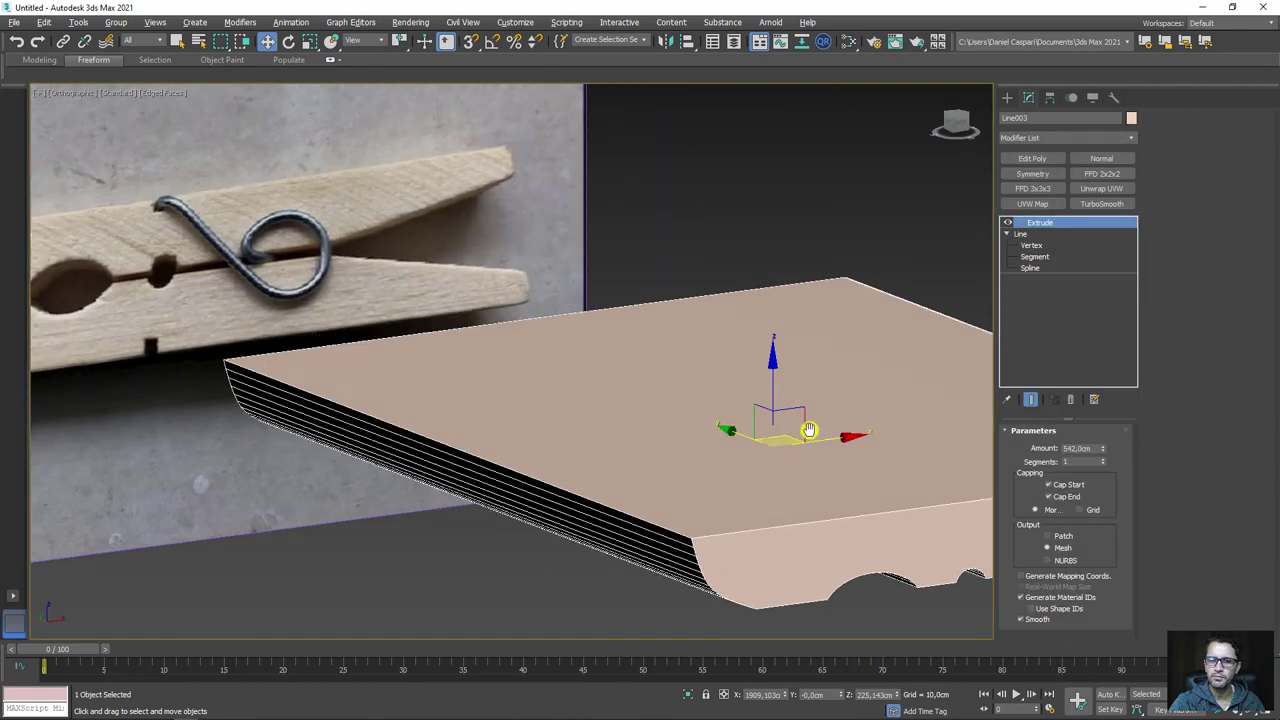
mouse_move(1107, 450)
mouse_down()
mouse_move(1179, 400)
mouse_move(1180, 381)
mouse_up()
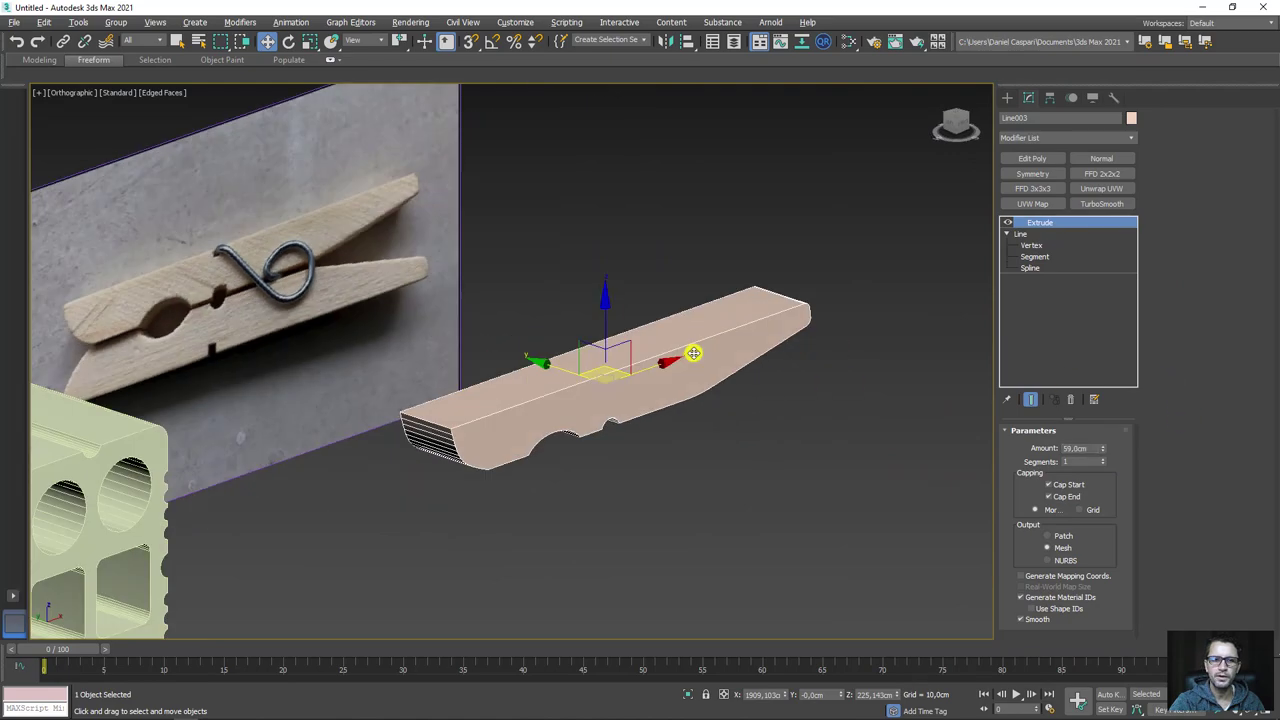
mouse_move(646, 342)
alt+middle_down()
mouse_move(607, 305)
mouse_move(612, 363)
alt+middle_up()
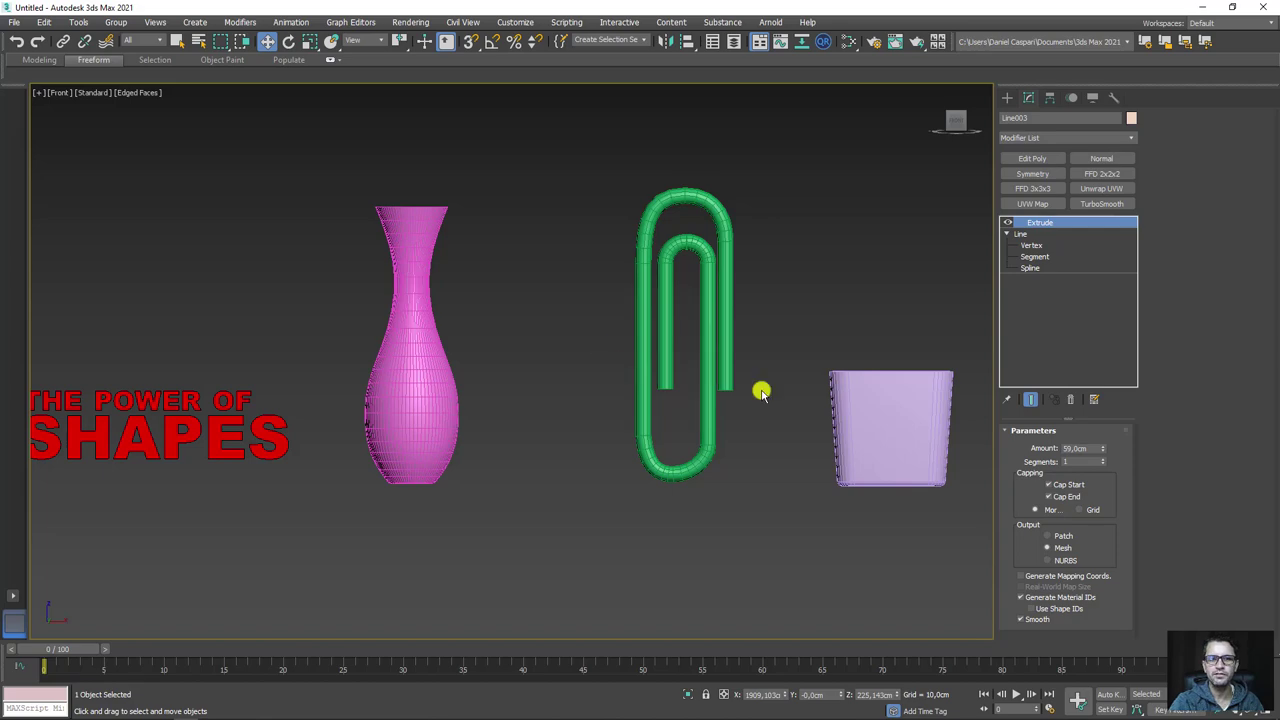
key(z)
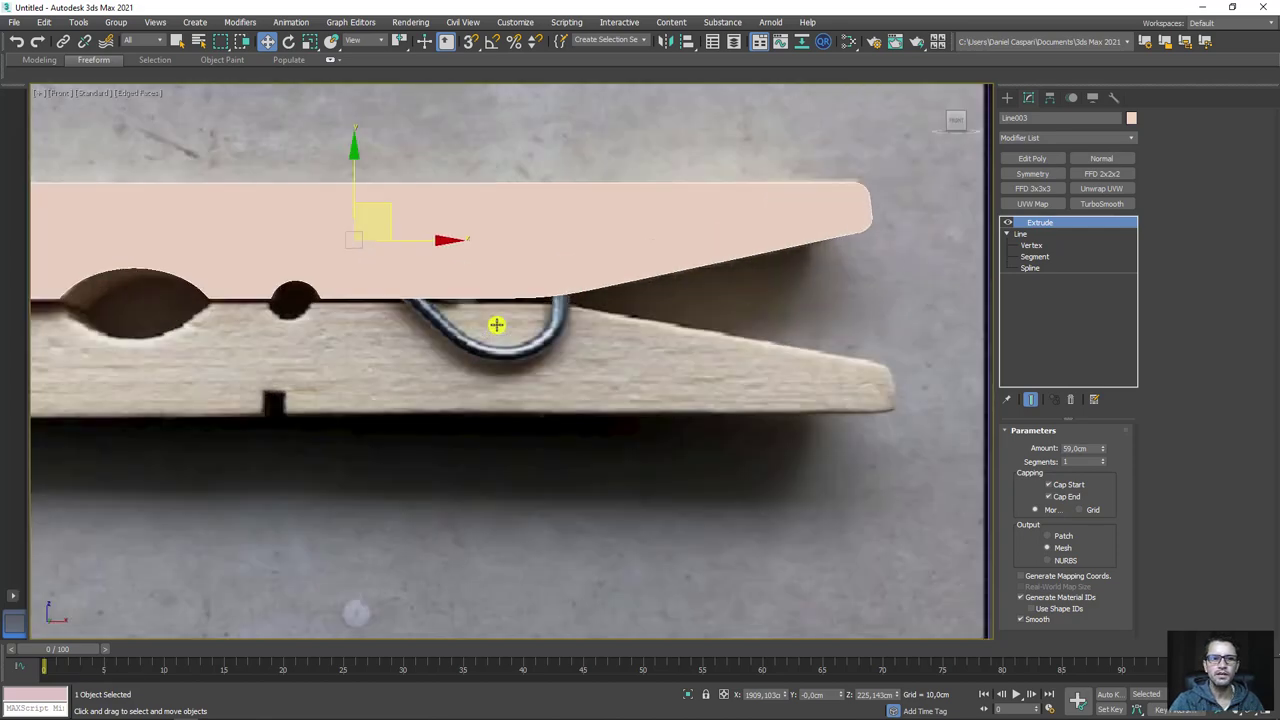
- Slide the extruded piece along Y until it sits over the photo's top half
scroll(470, 315, down, 2)
scroll(470, 315, down, 3)
drag(409, 214, 400, 434)
scroll(380, 271, up, 4)
scroll(400, 262, down, 2)
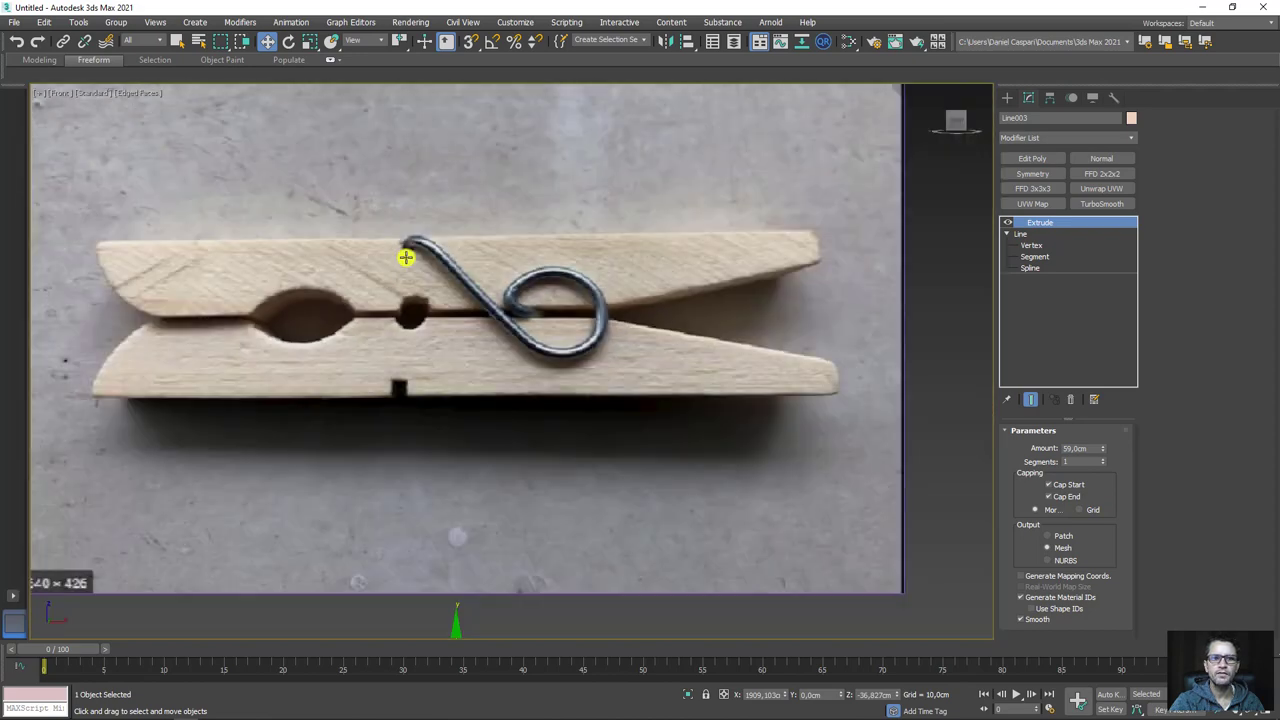
scroll(410, 300, down, 2)
scroll(397, 251, up, 2)
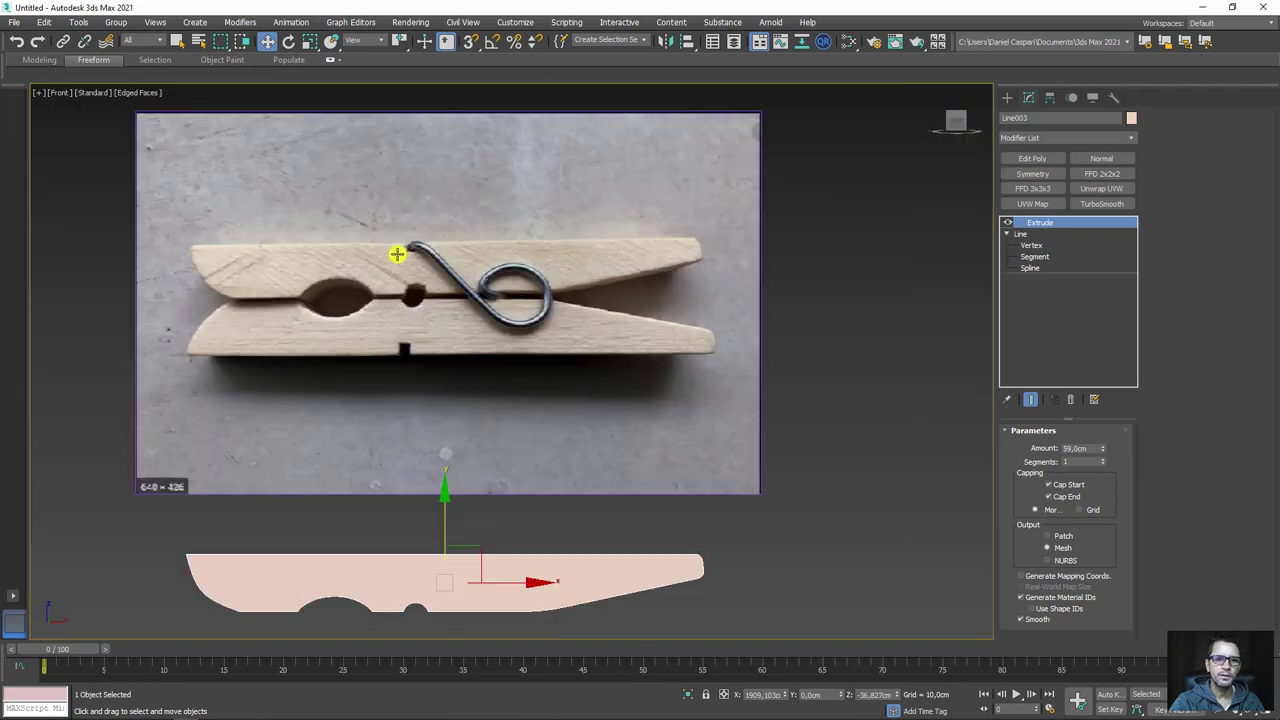
scroll(423, 226, up, 3)
scroll(454, 291, down, 5)
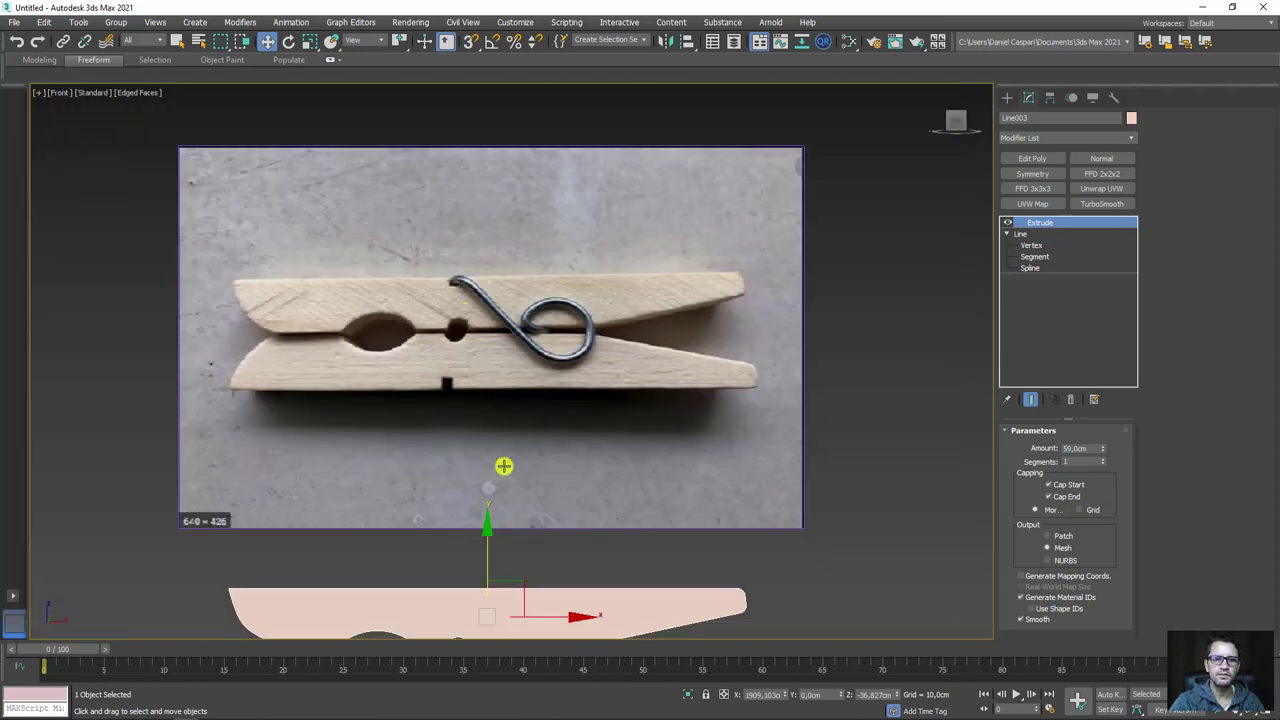
drag(483, 568, 507, 243)
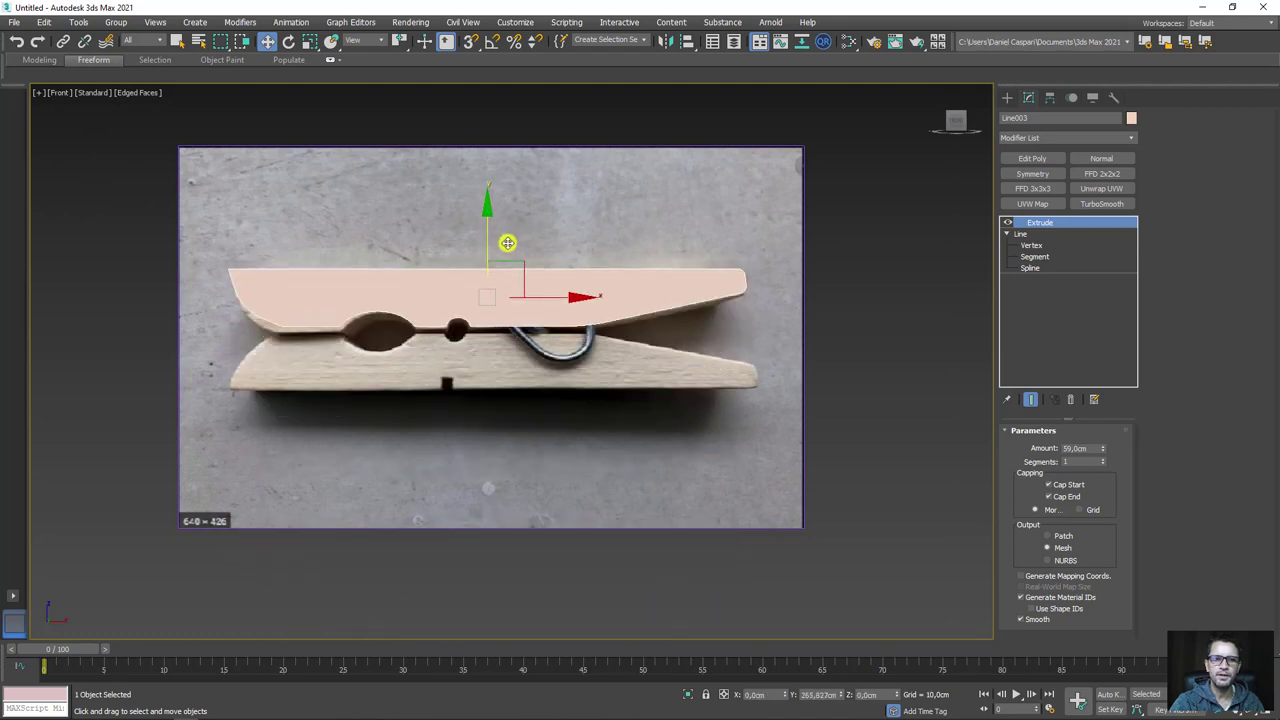
- Draw a small rectangle on the jaw outline just above the wire's end
click(1007, 222)
scroll(589, 307, up, 4)
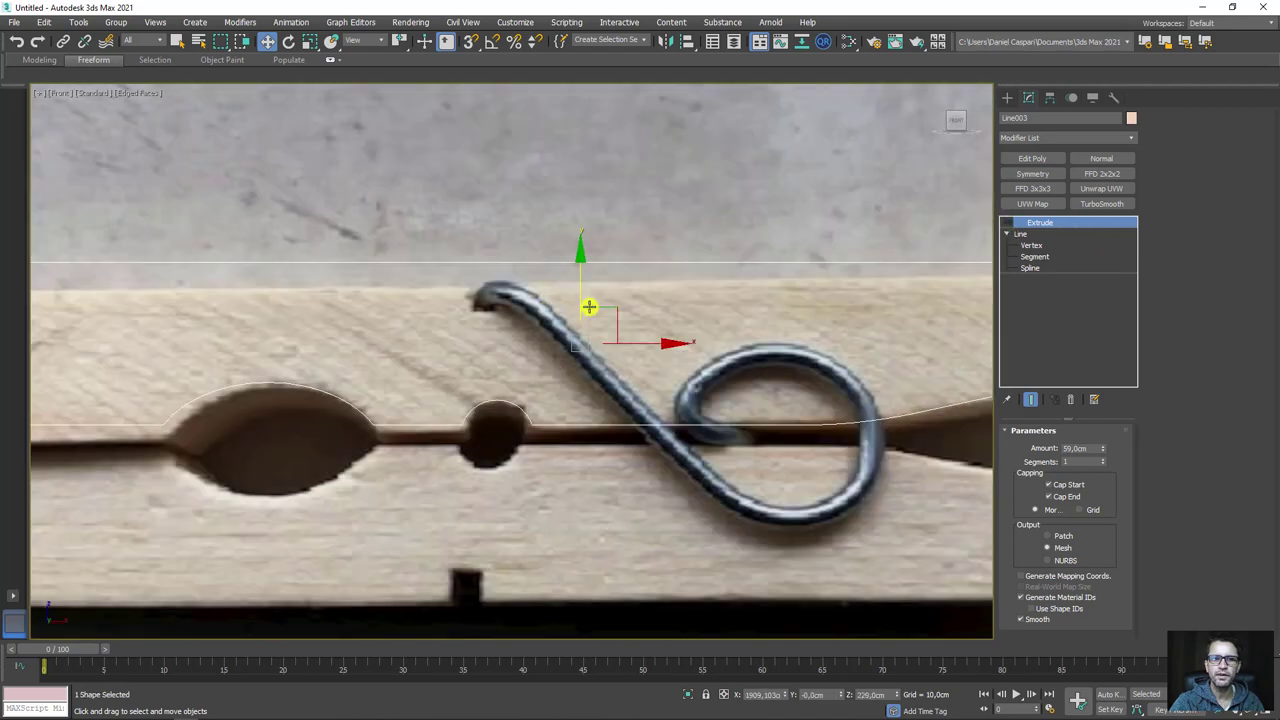
click(1007, 97)
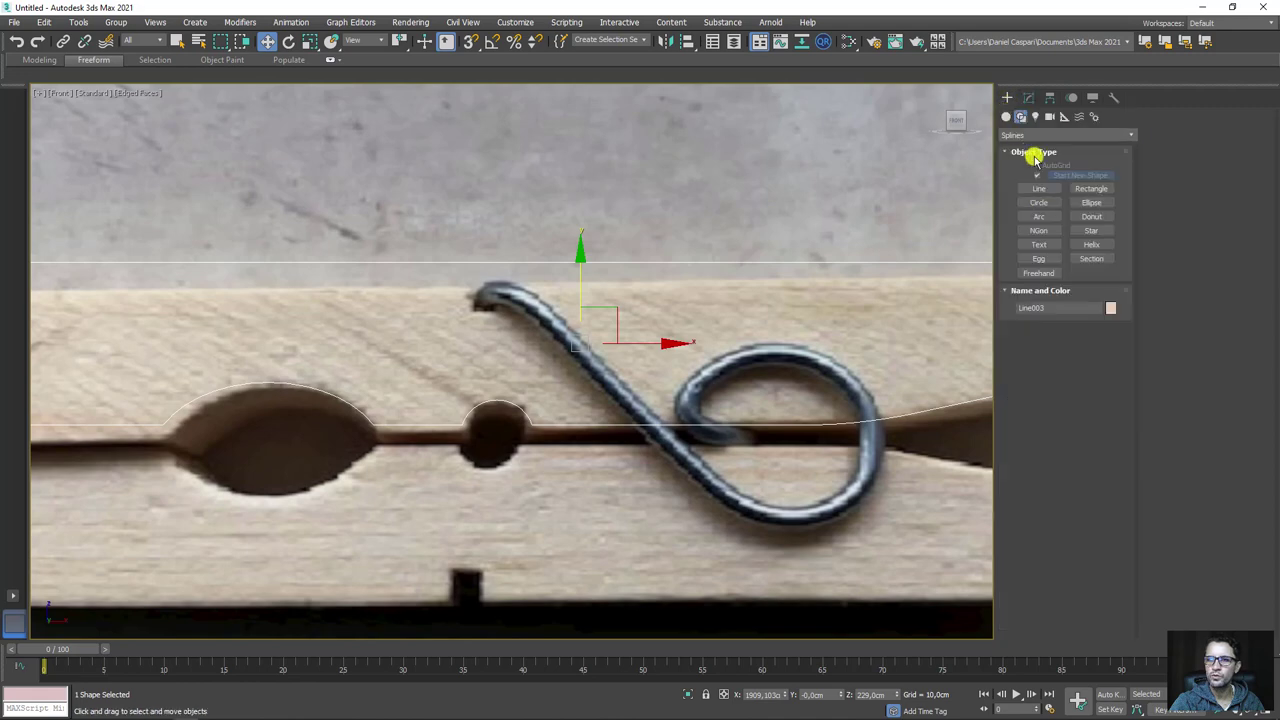
click(1089, 189)
drag(475, 242, 511, 276)
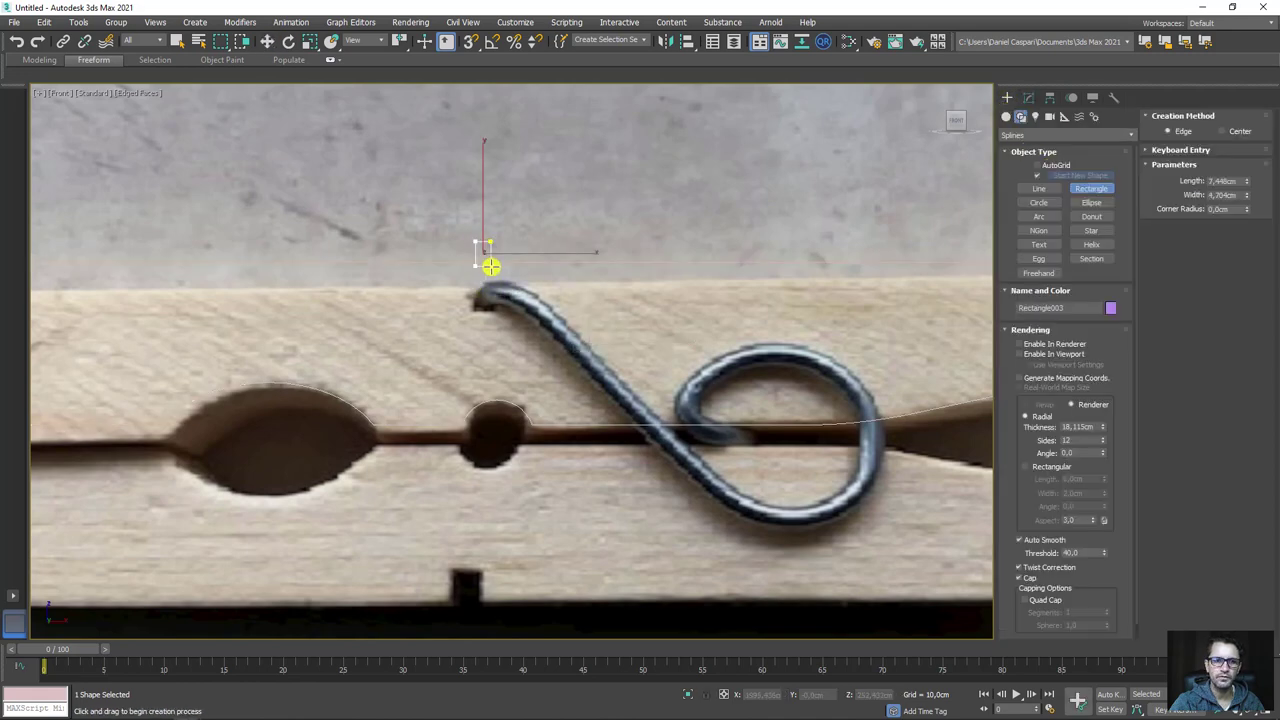
key(w)
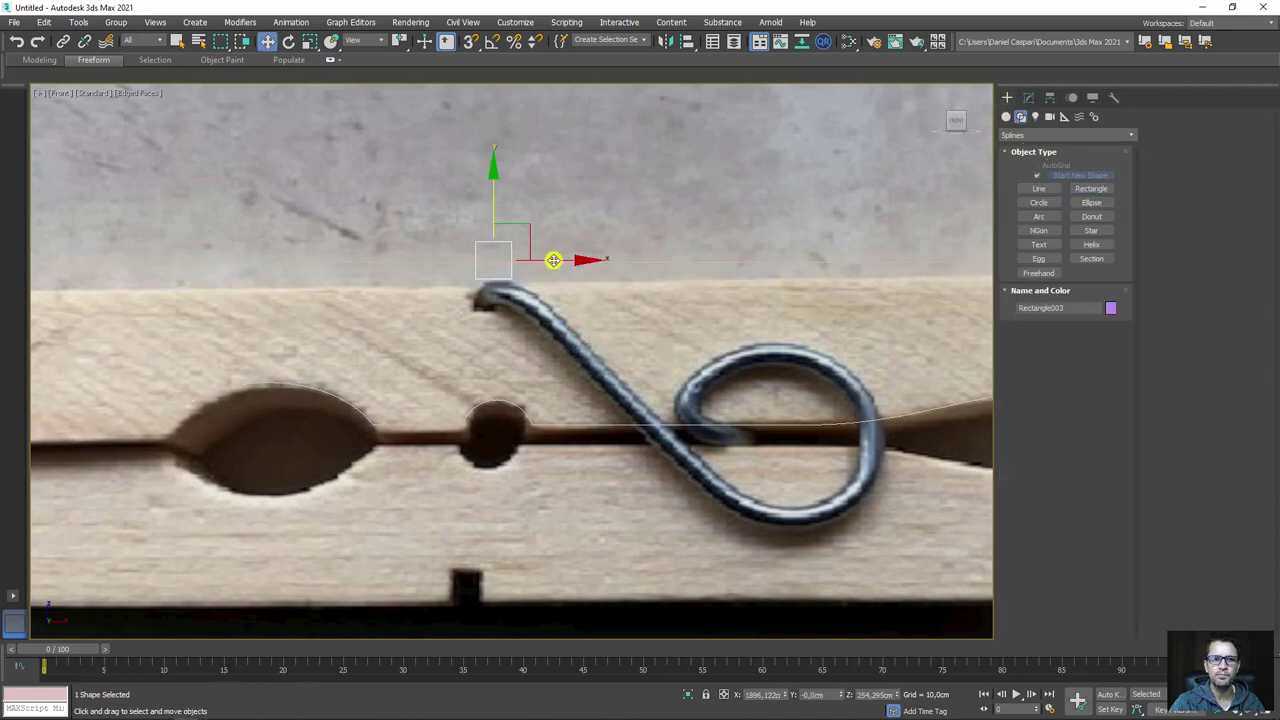
- Attach the small rectangle to the clothespin jaw outline
click(609, 261)
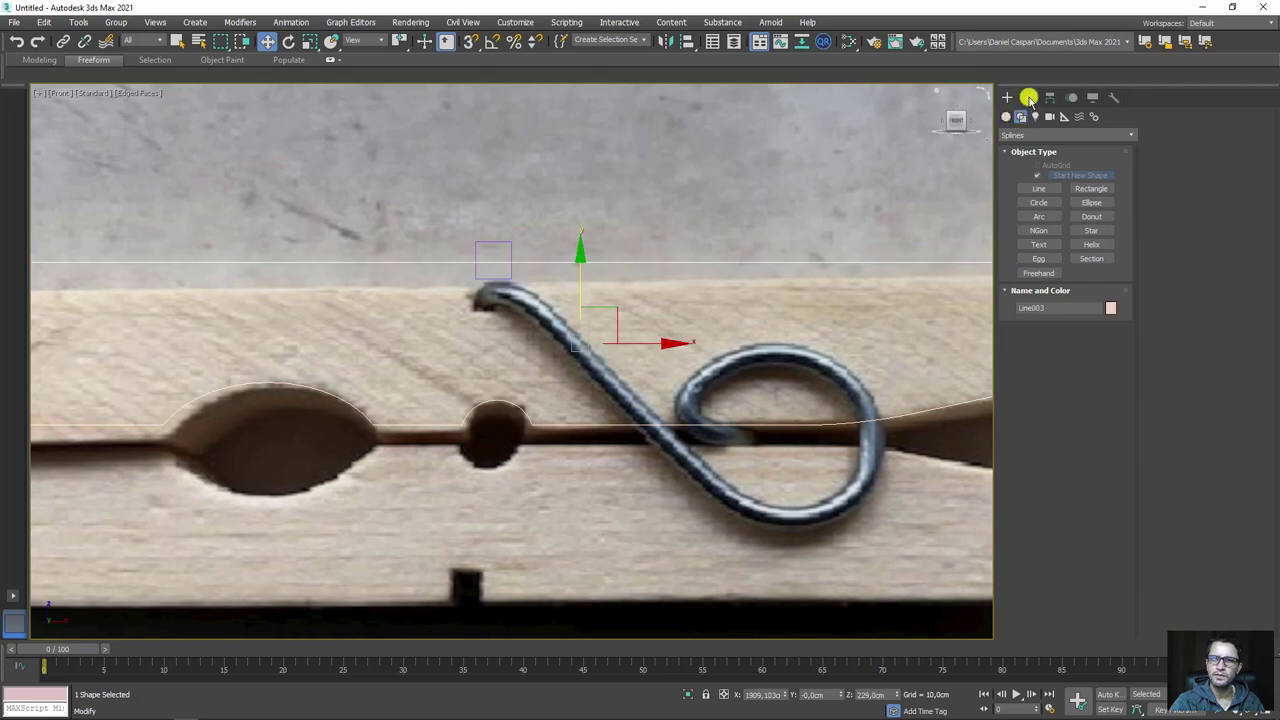
click(1029, 98)
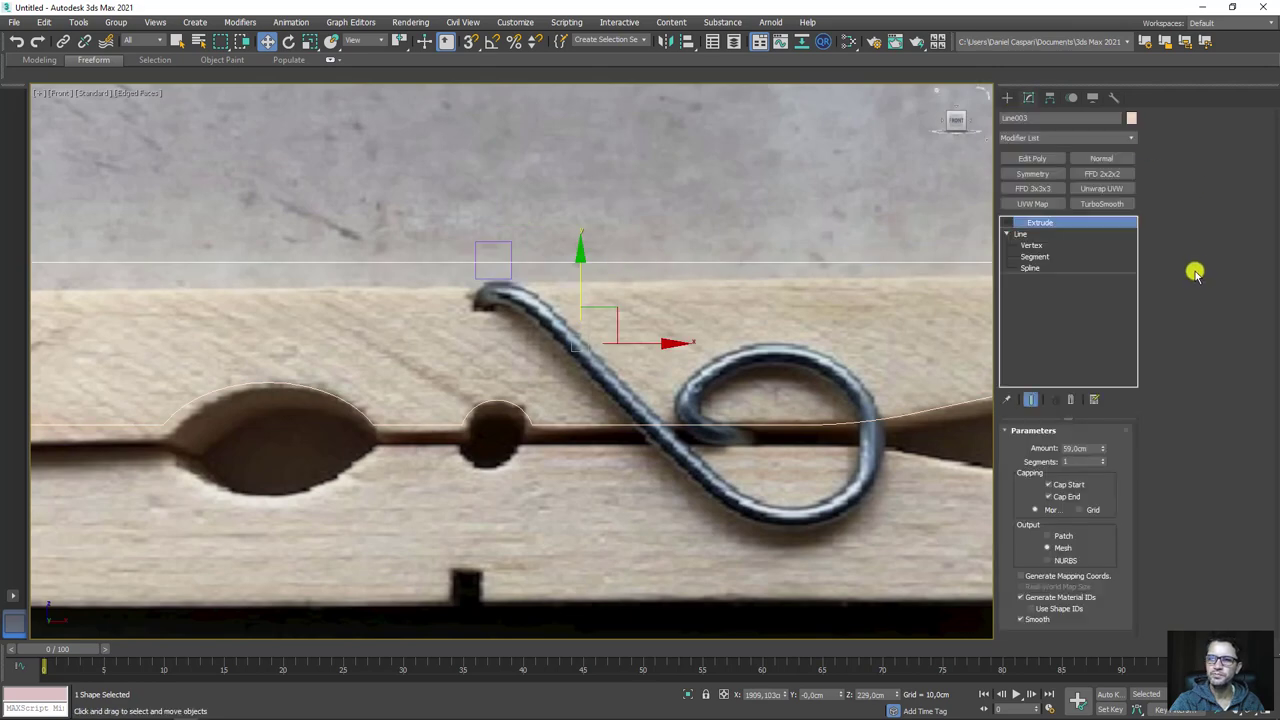
click(1047, 235)
click(1178, 400)
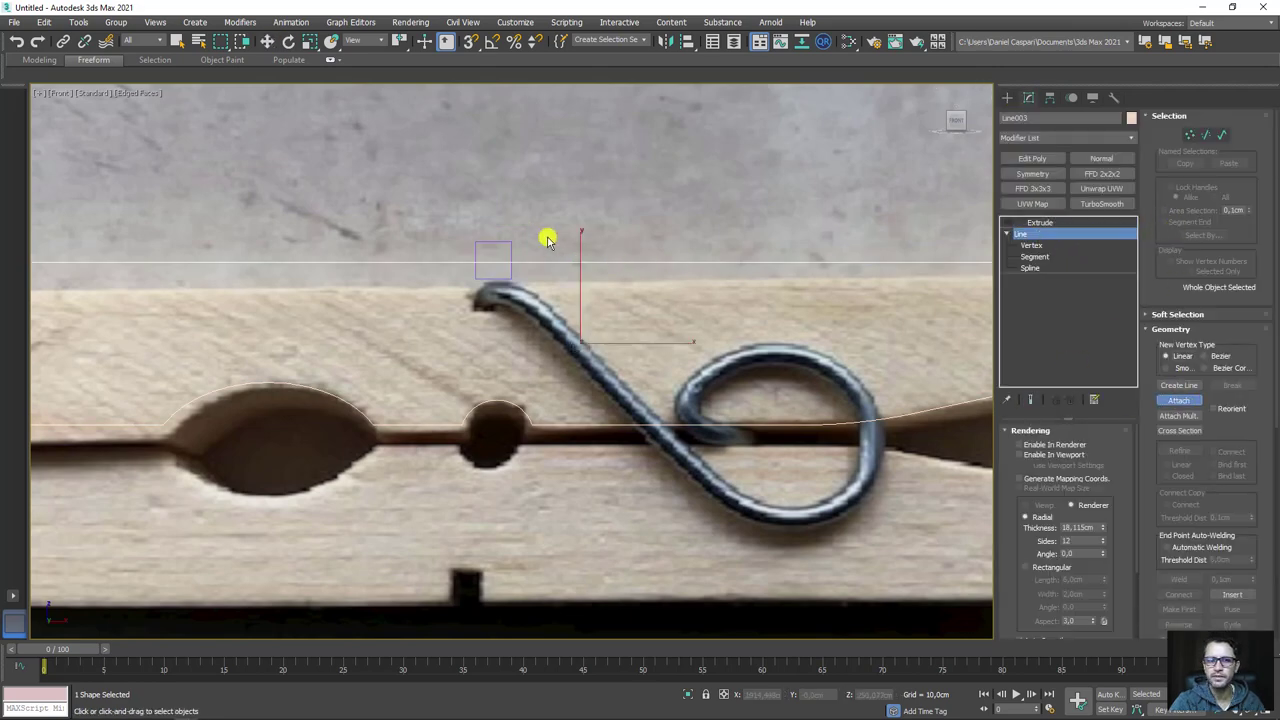
click(511, 241)
- Boolean-subtract the rectangle from the outline, return to Extrude, and move the notched half aside
click(1027, 268)
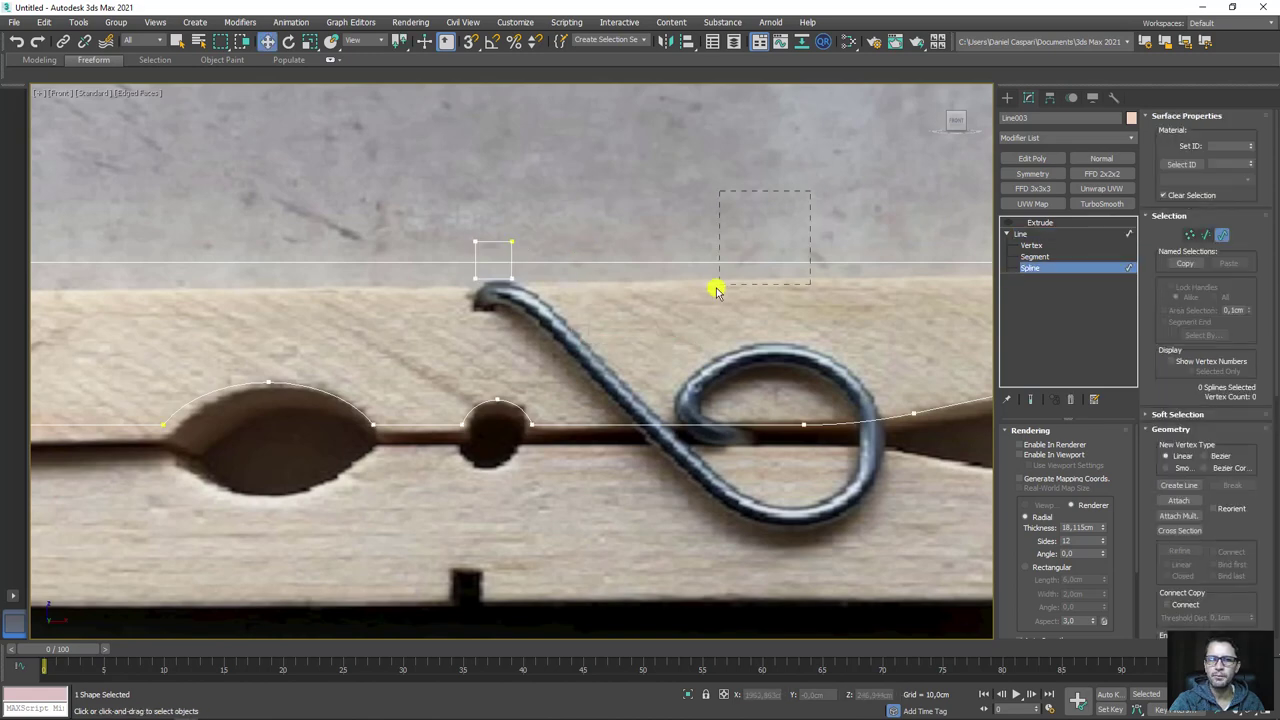
drag(829, 192, 714, 286)
scroll(1224, 530, down, 3)
scroll(1190, 450, down, 3)
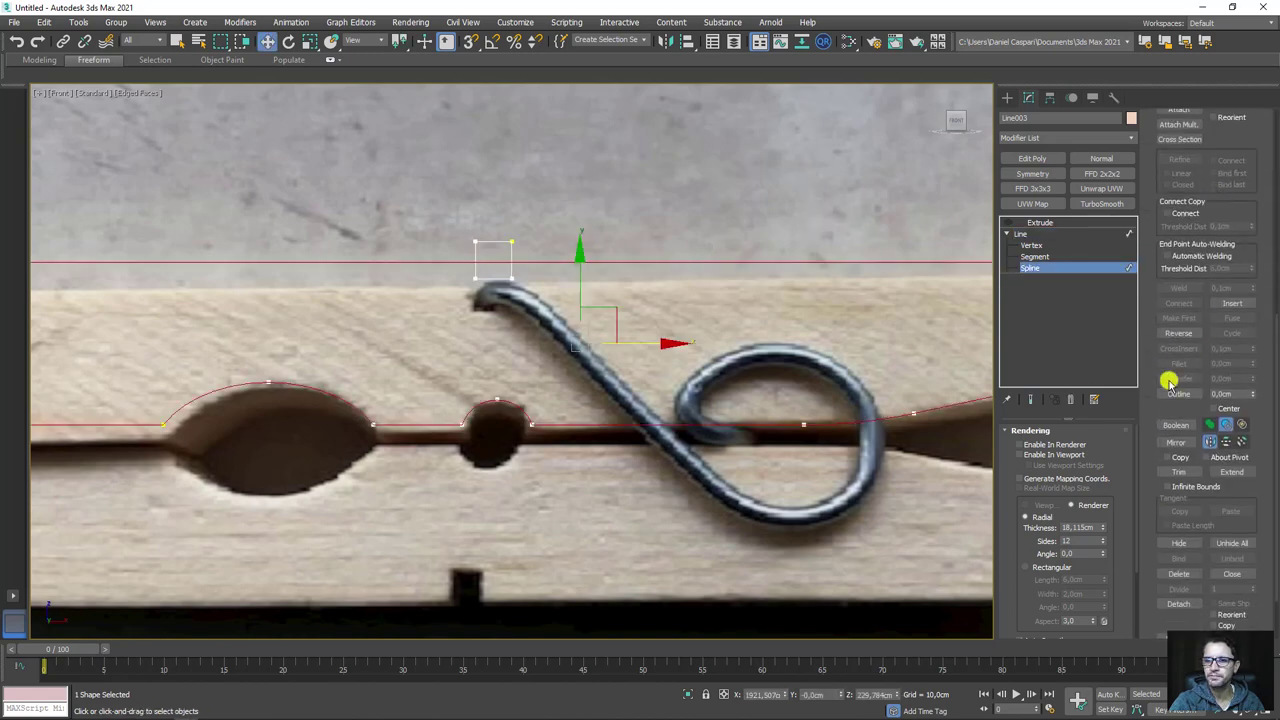
click(1174, 424)
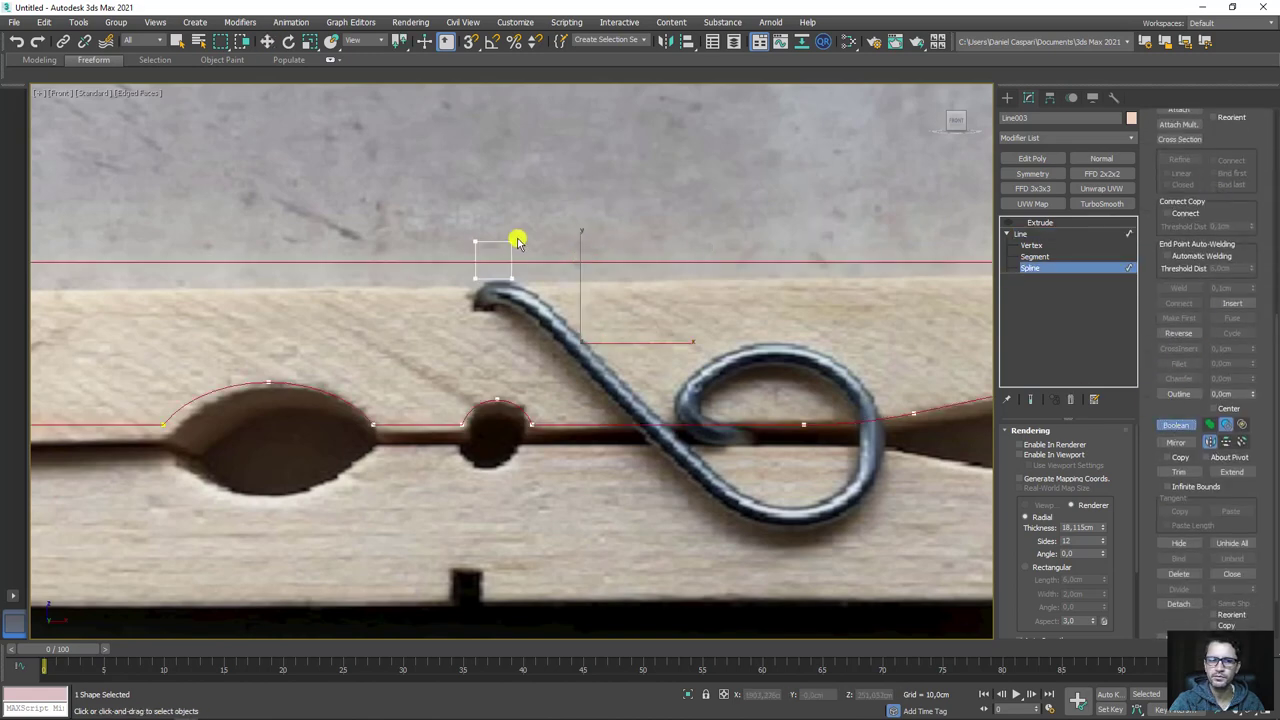
click(1016, 222)
mouse_move(800, 219)
alt+middle_down()
mouse_move(800, 266)
mouse_move(820, 297)
mouse_move(731, 260)
mouse_move(791, 276)
alt+middle_up()
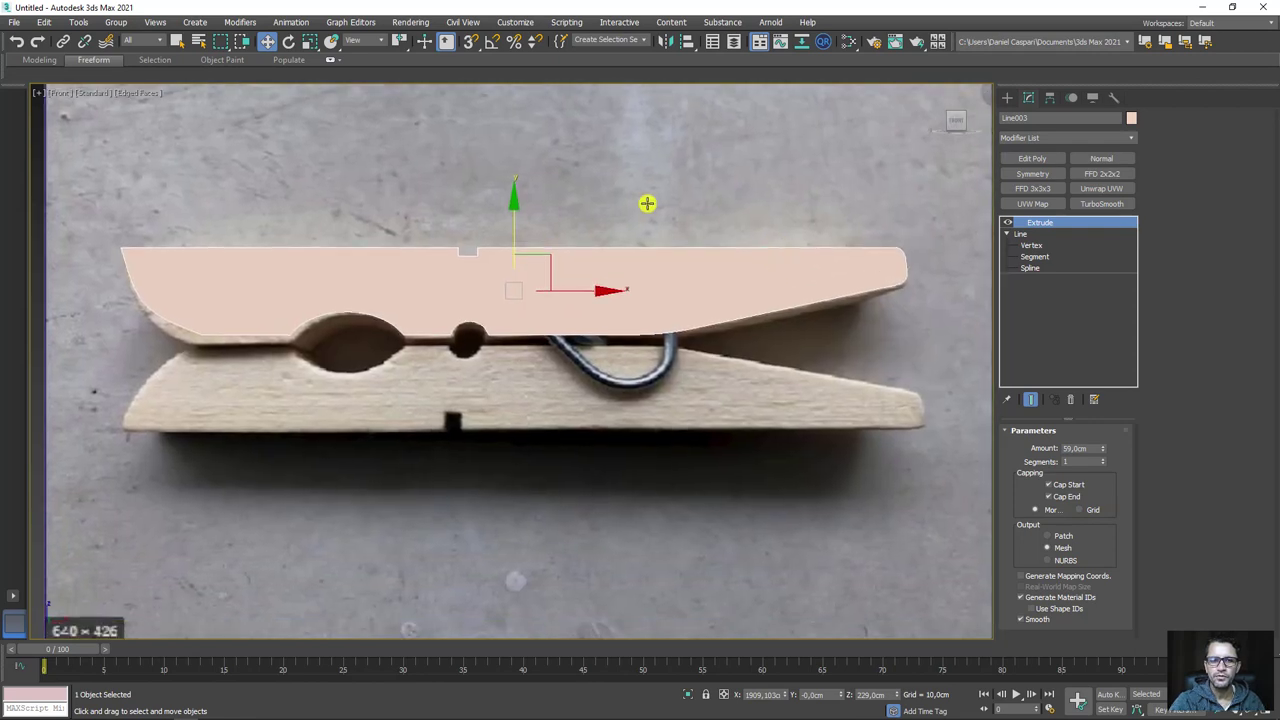
drag(510, 233, 531, 528)
- Draw a Line from the wire's hooked end through the bend and around the loop
middle_drag(551, 435, 736, 441)
scroll(735, 371, up, 3)
middle_drag(757, 363, 395, 243)
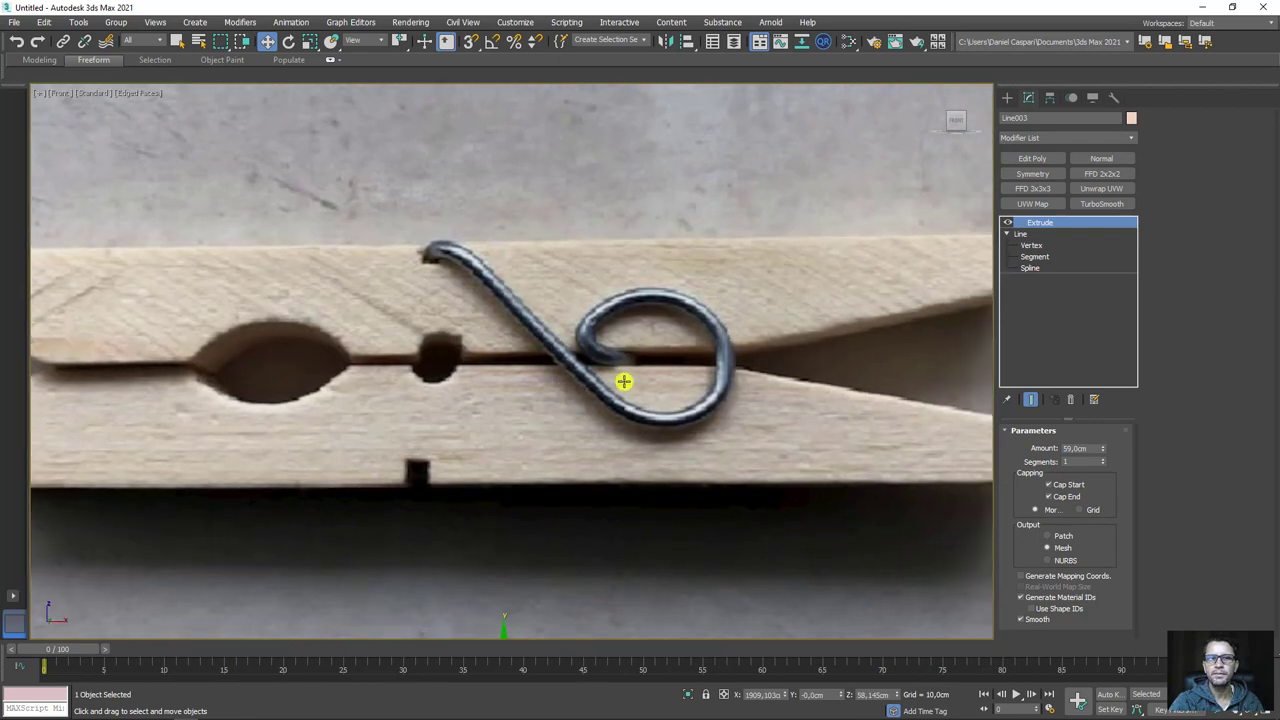
click(1007, 97)
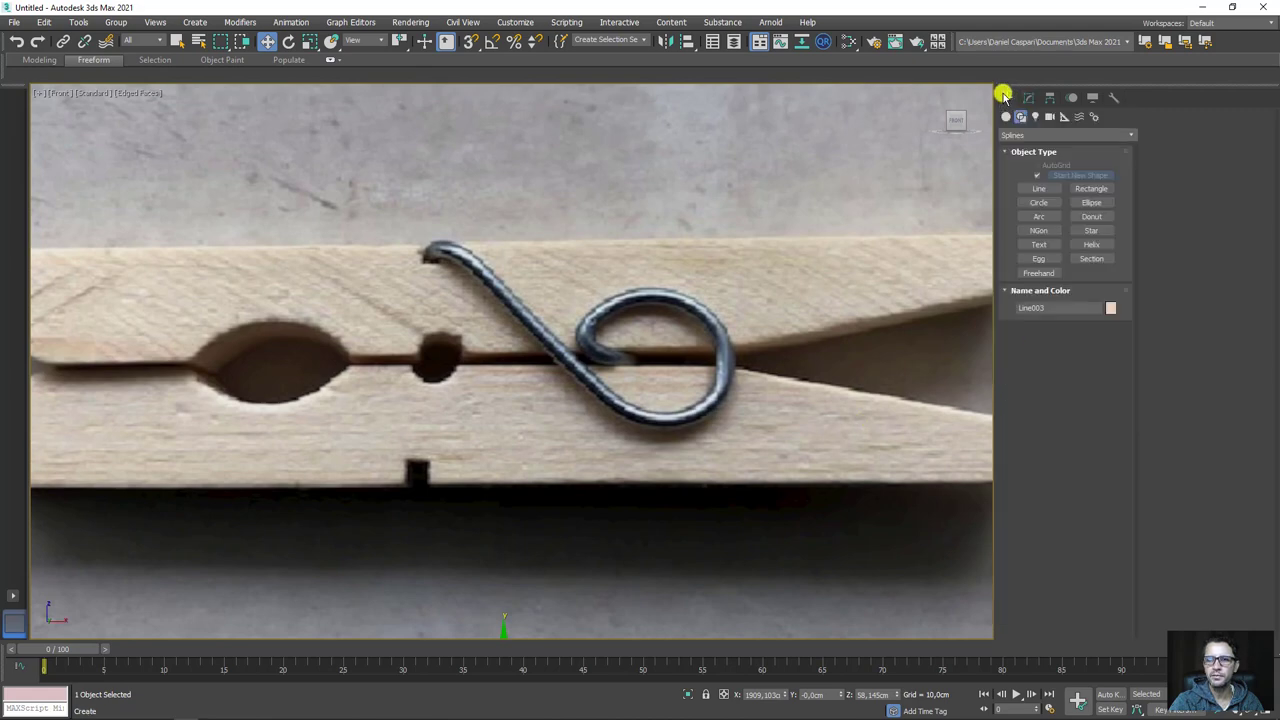
click(1040, 189)
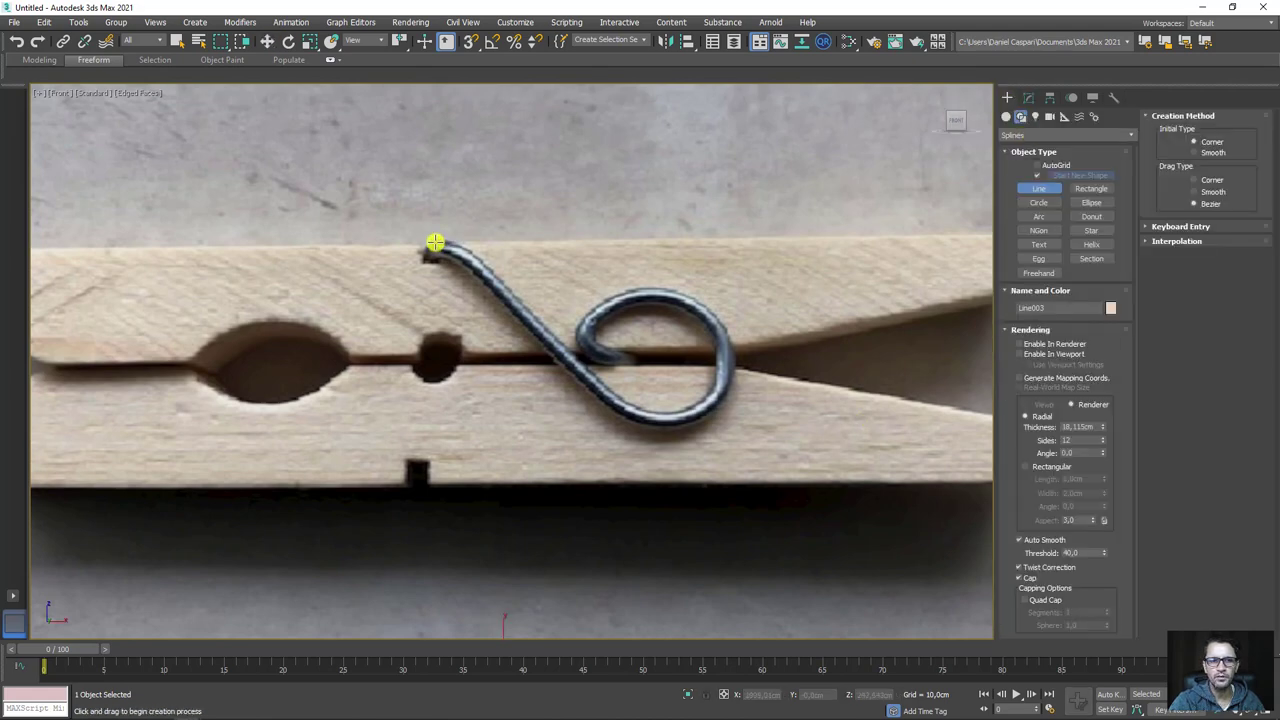
click(435, 243)
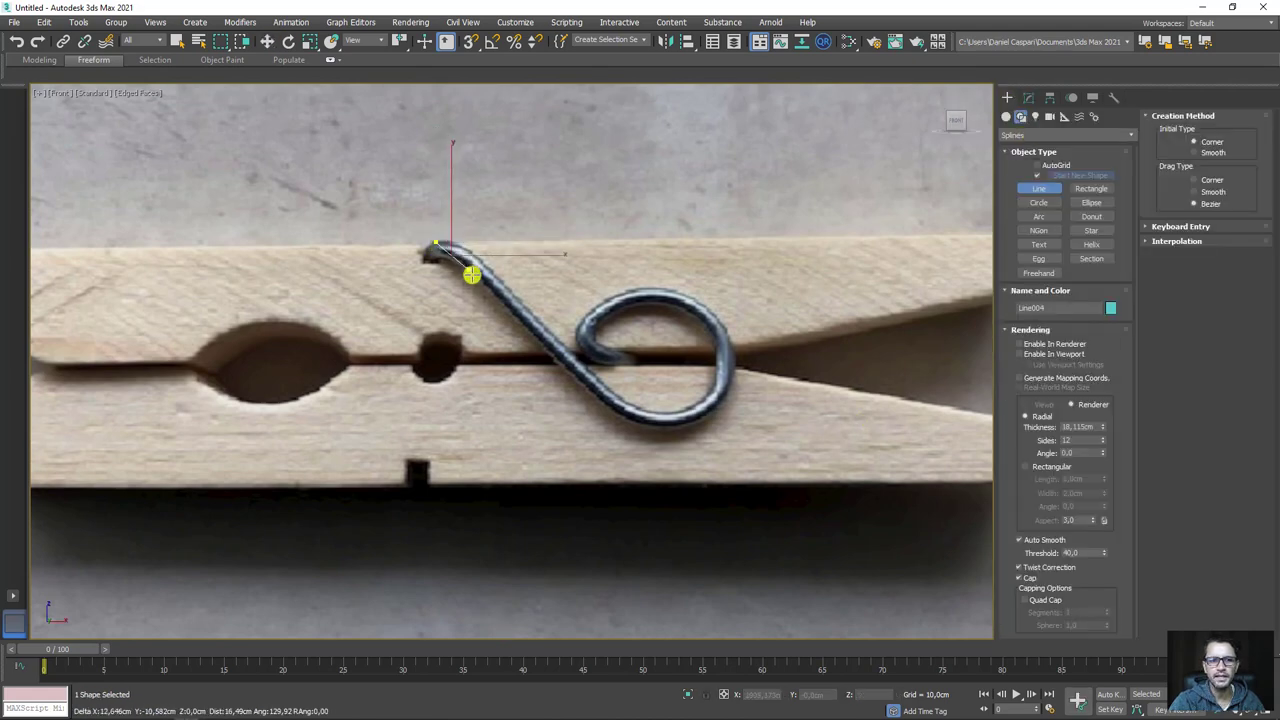
click(633, 414)
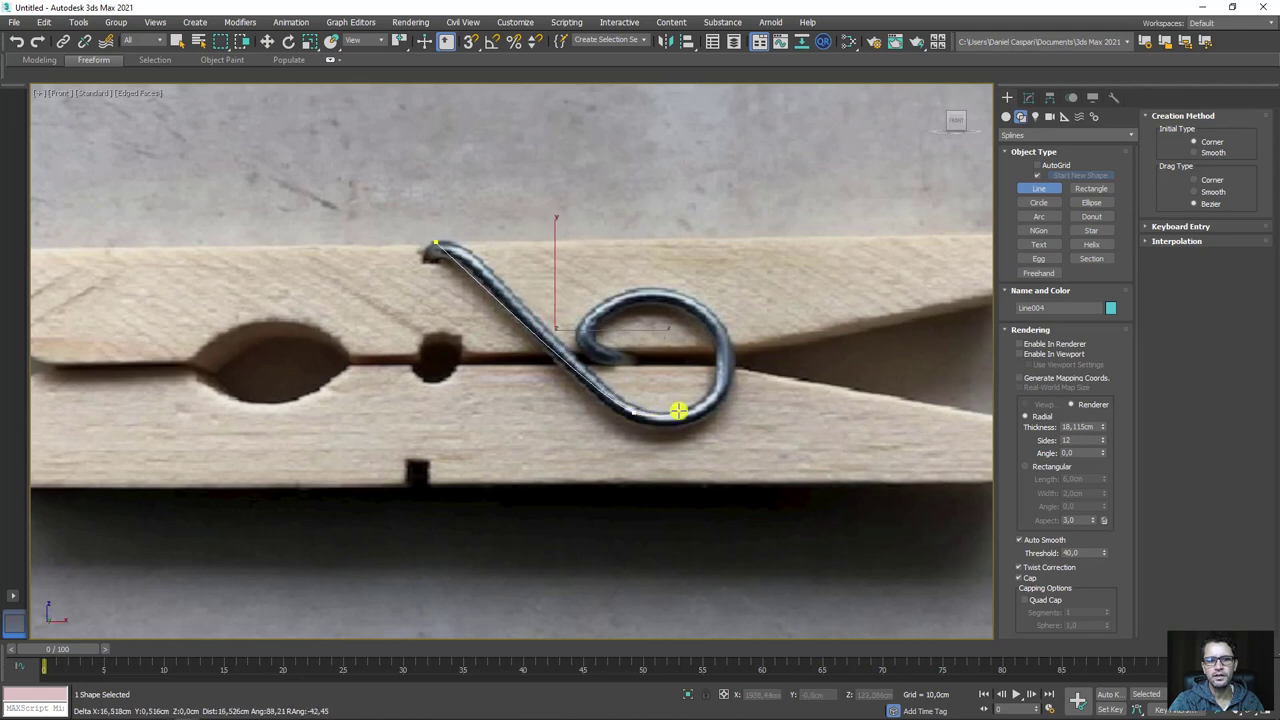
click(727, 348)
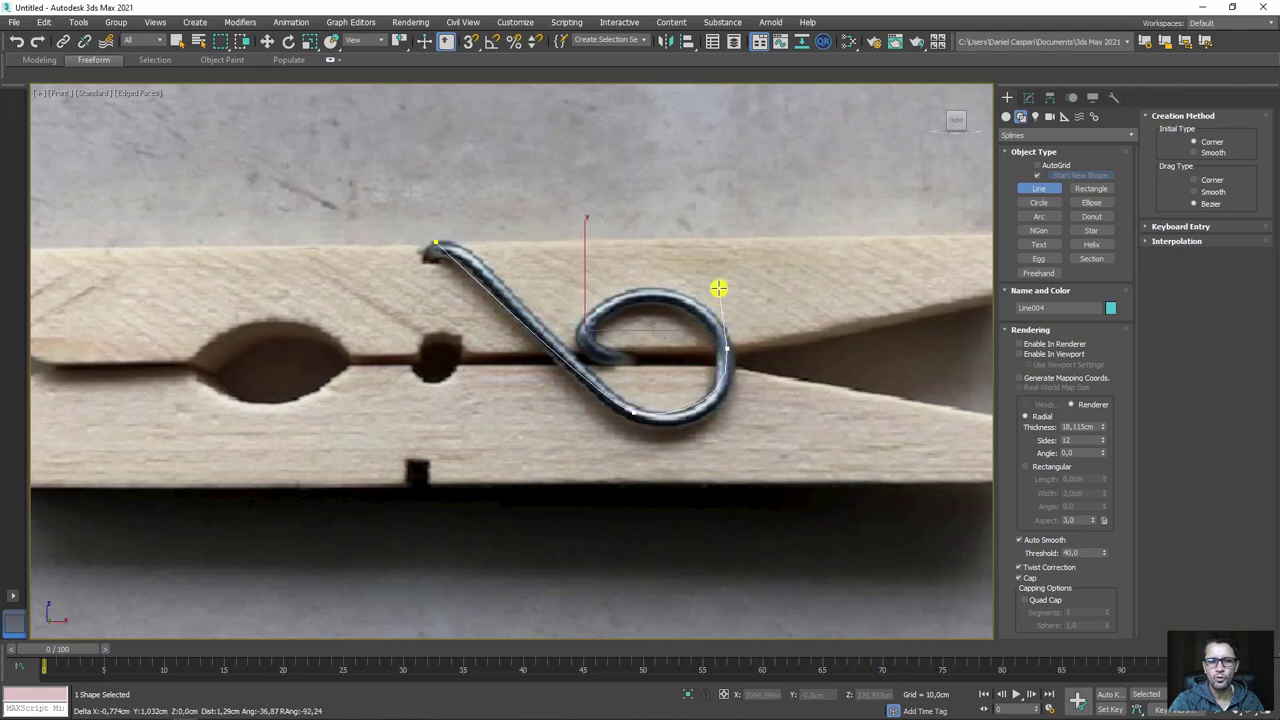
click(610, 282)
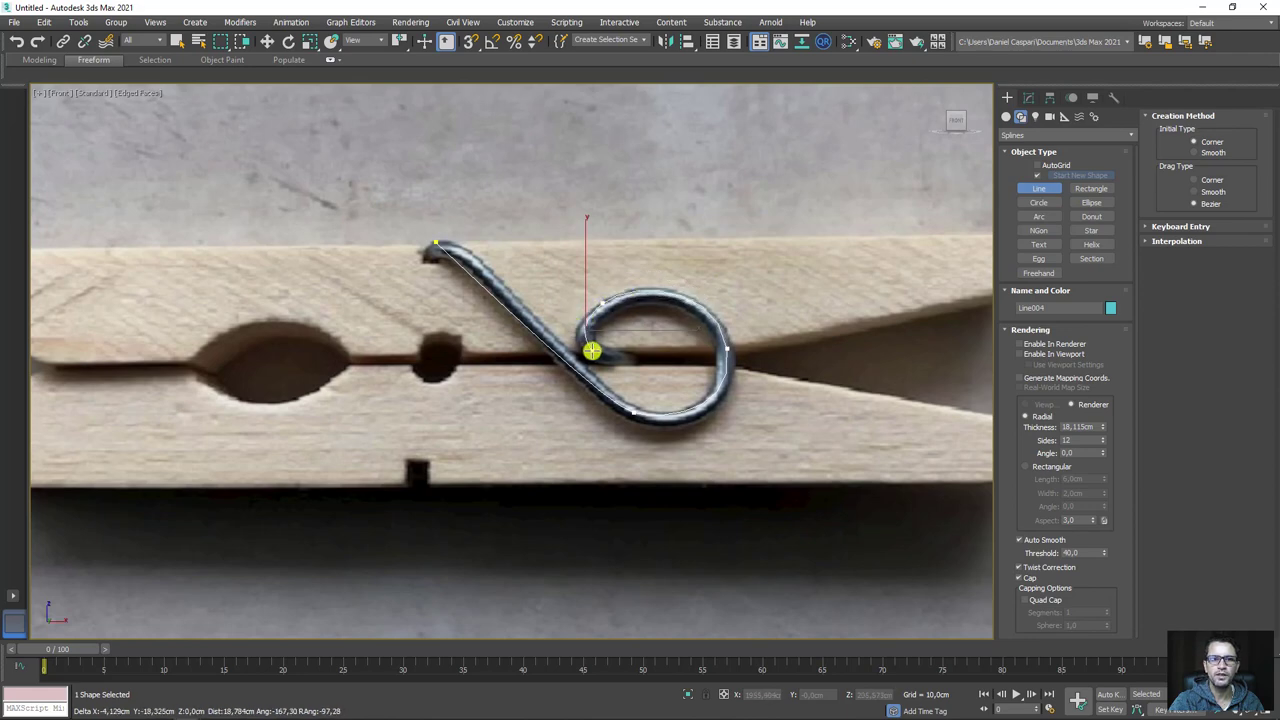
drag(596, 352, 625, 358)
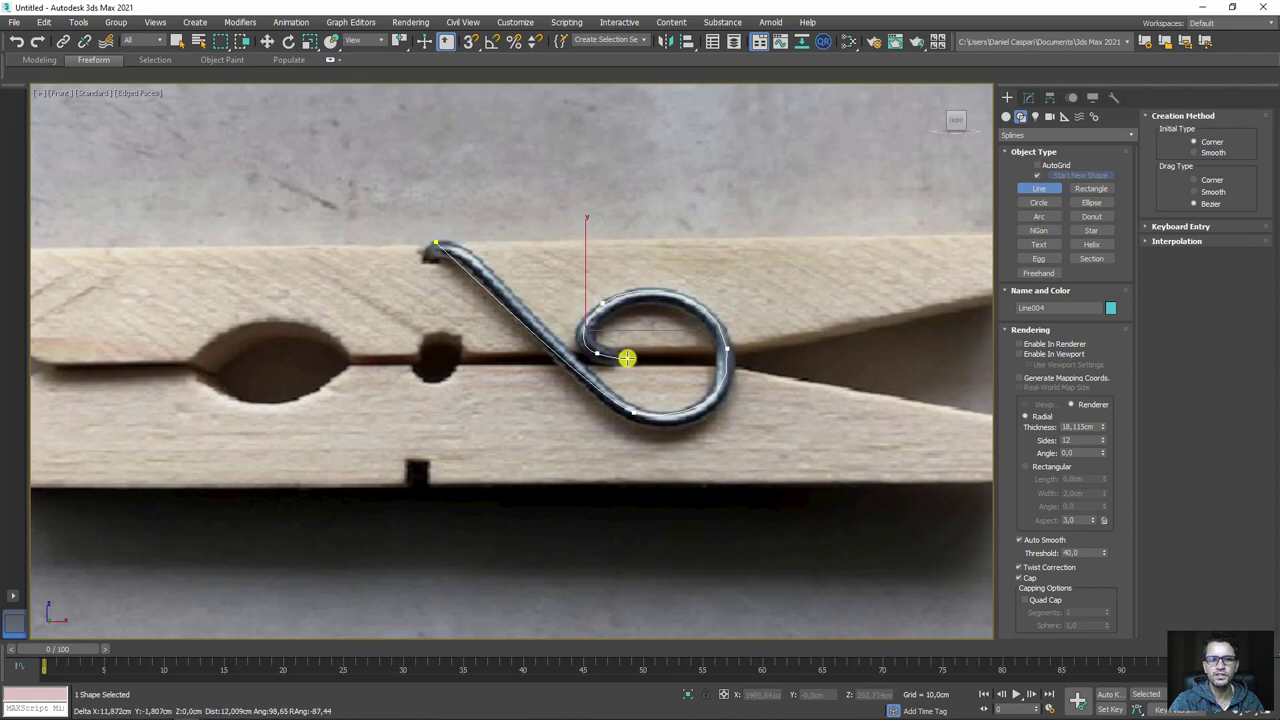
right_click(677, 366)
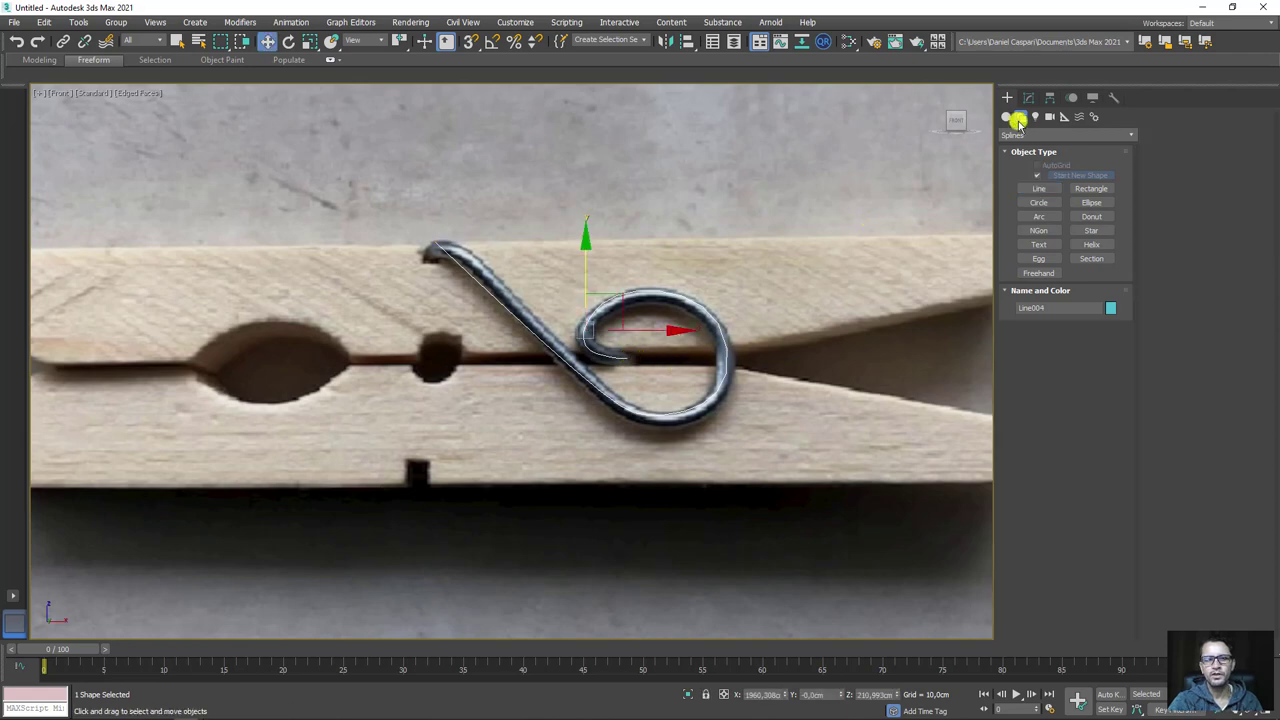
click(1029, 97)
- Give the wire a 6.52 cm rendering thickness, then turn viewport tube display back off
alt+middle_drag(768, 330, 877, 397)
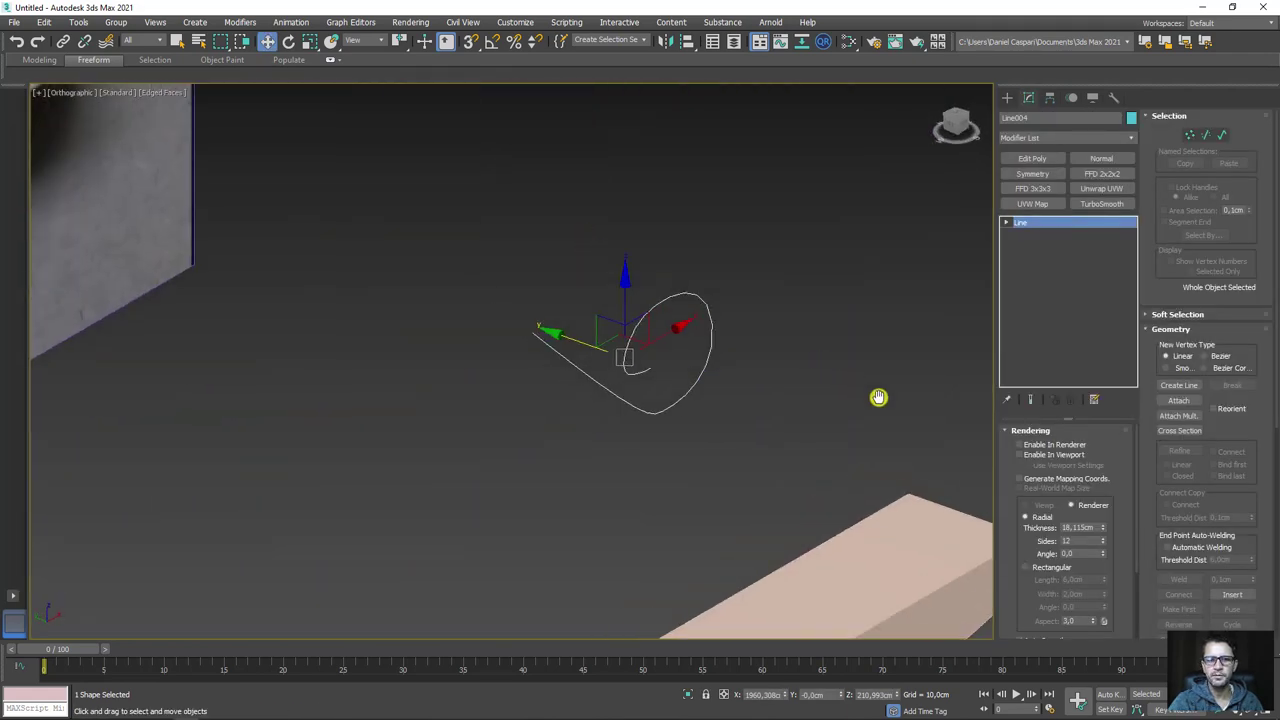
click(1021, 454)
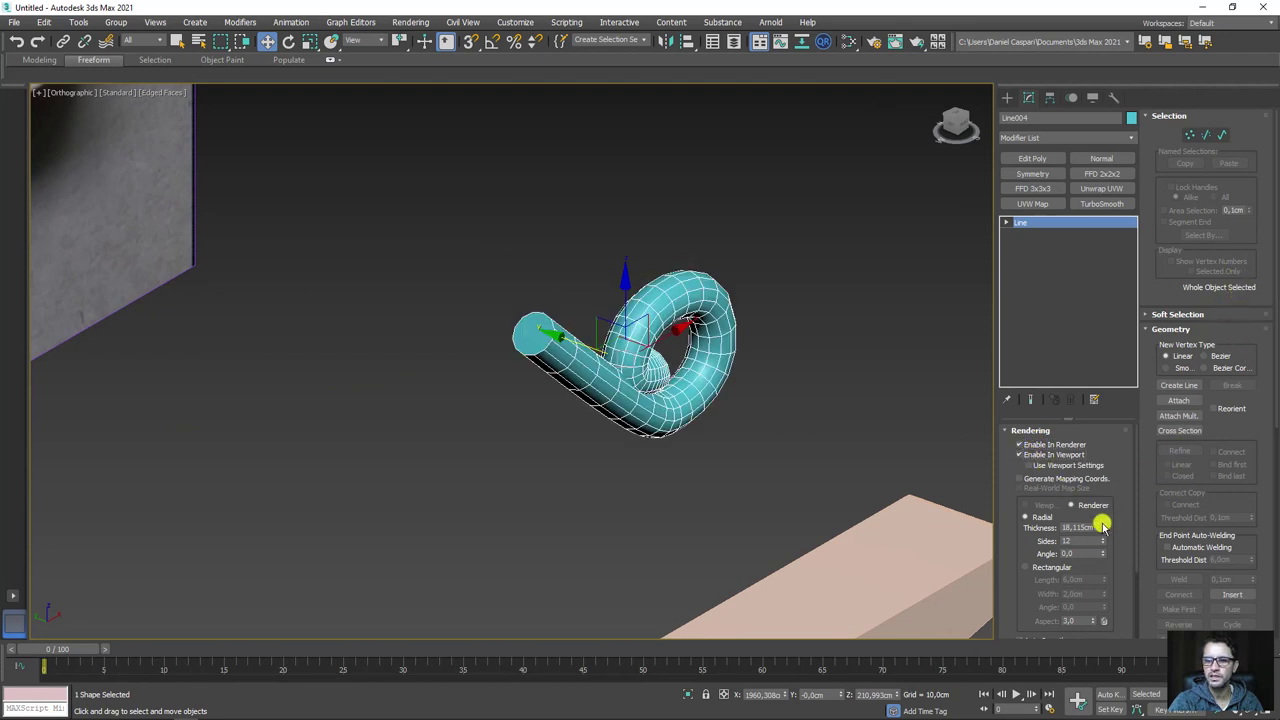
mouse_move(1102, 527)
mouse_down()
mouse_move(1109, 554)
mouse_move(1088, 569)
mouse_up()
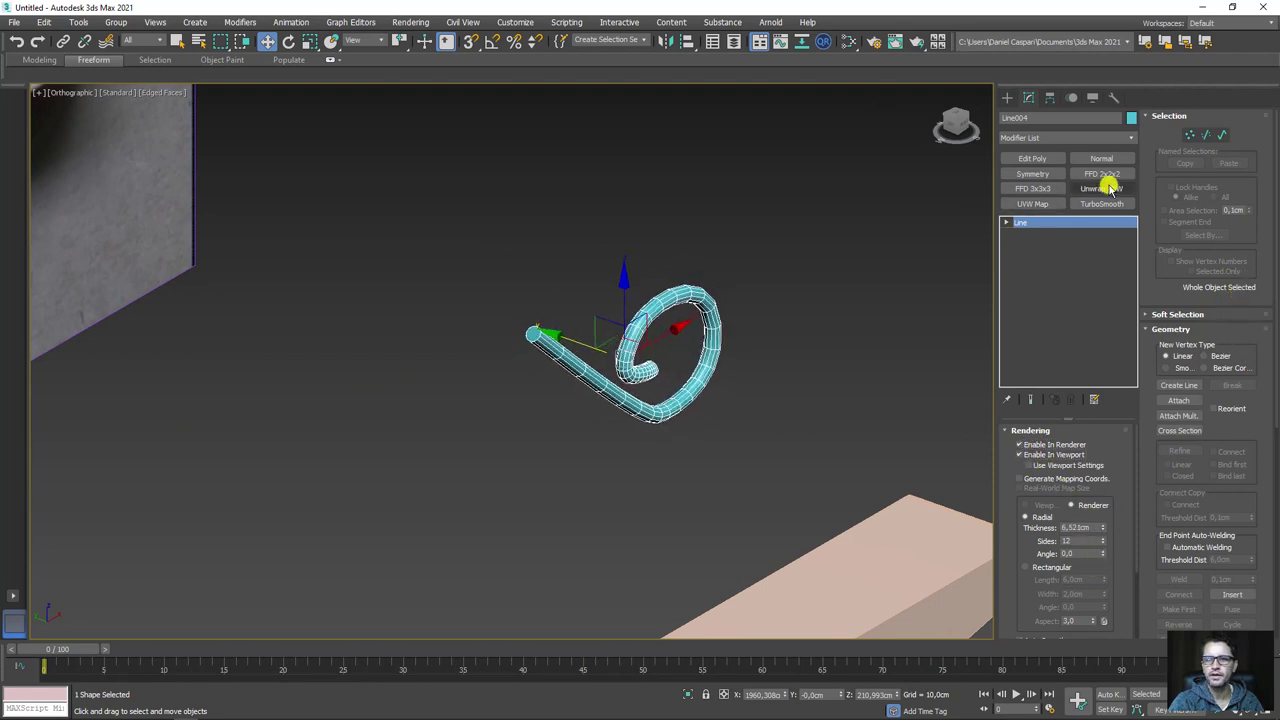
mouse_move(820, 436)
alt+middle_down()
mouse_move(697, 423)
mouse_move(478, 305)
alt+middle_up()
scroll(511, 309, up, 2)
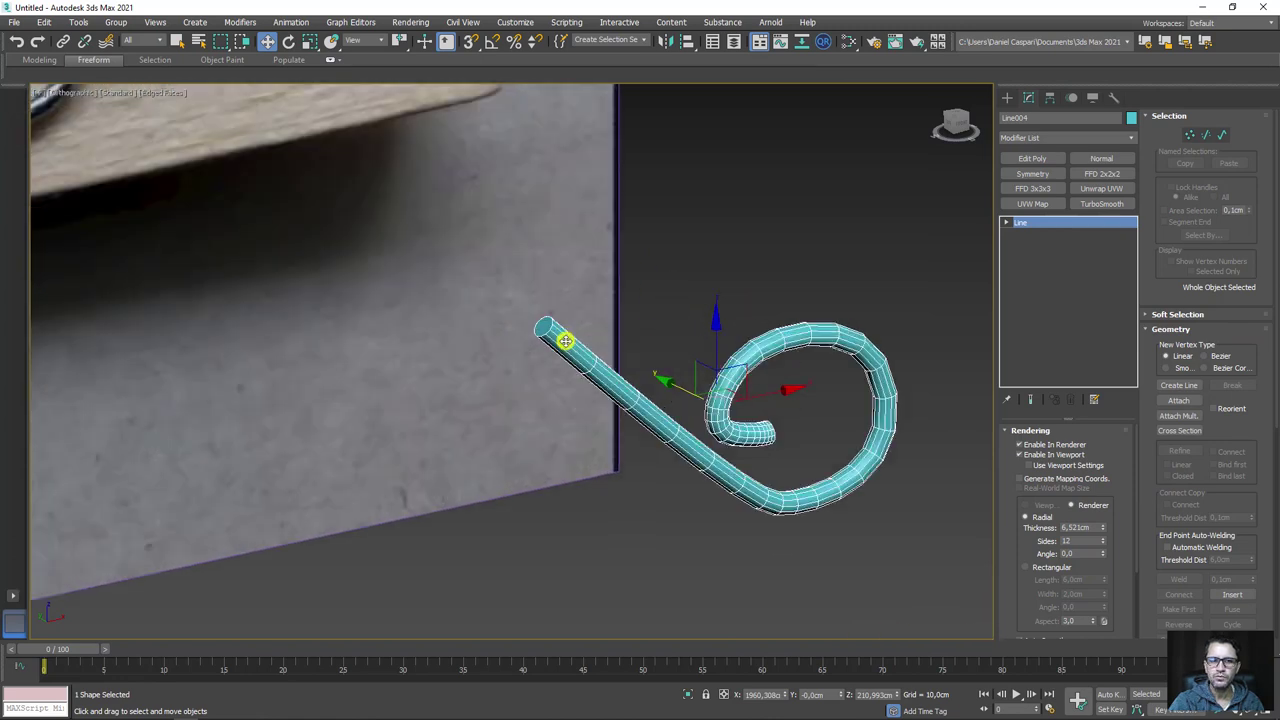
click(1020, 454)
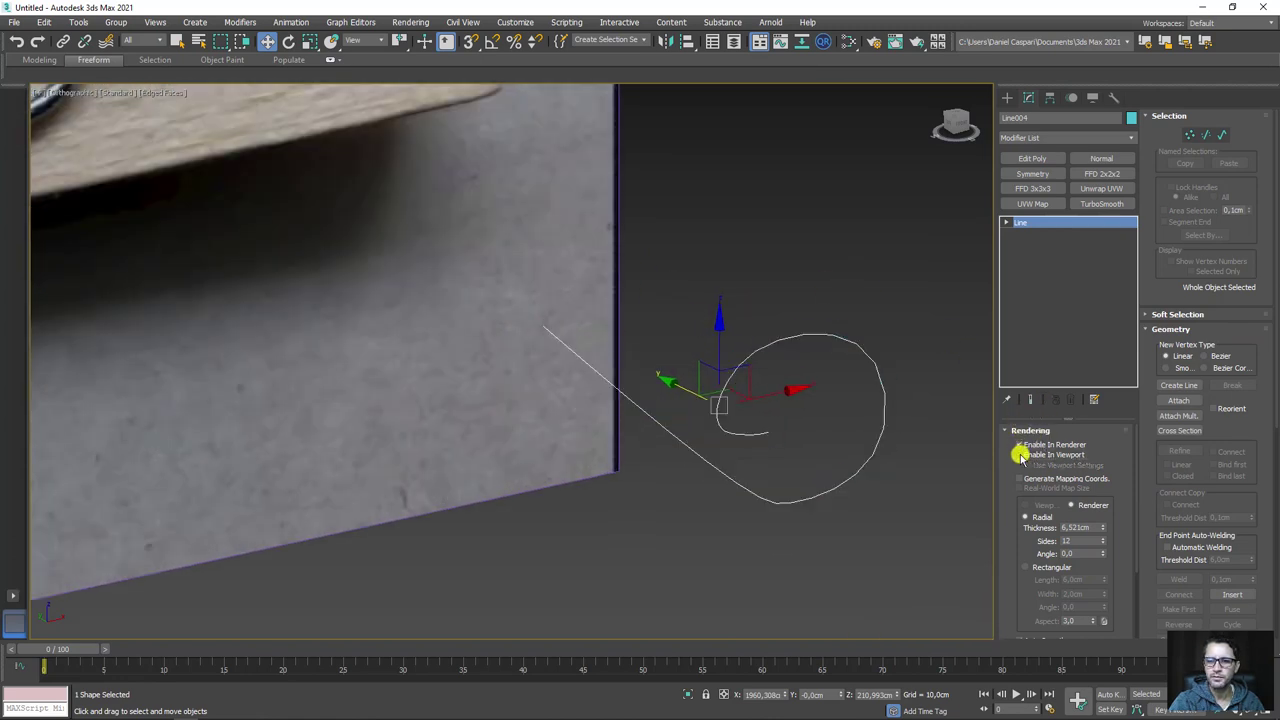
scroll(1214, 397, down, 2)
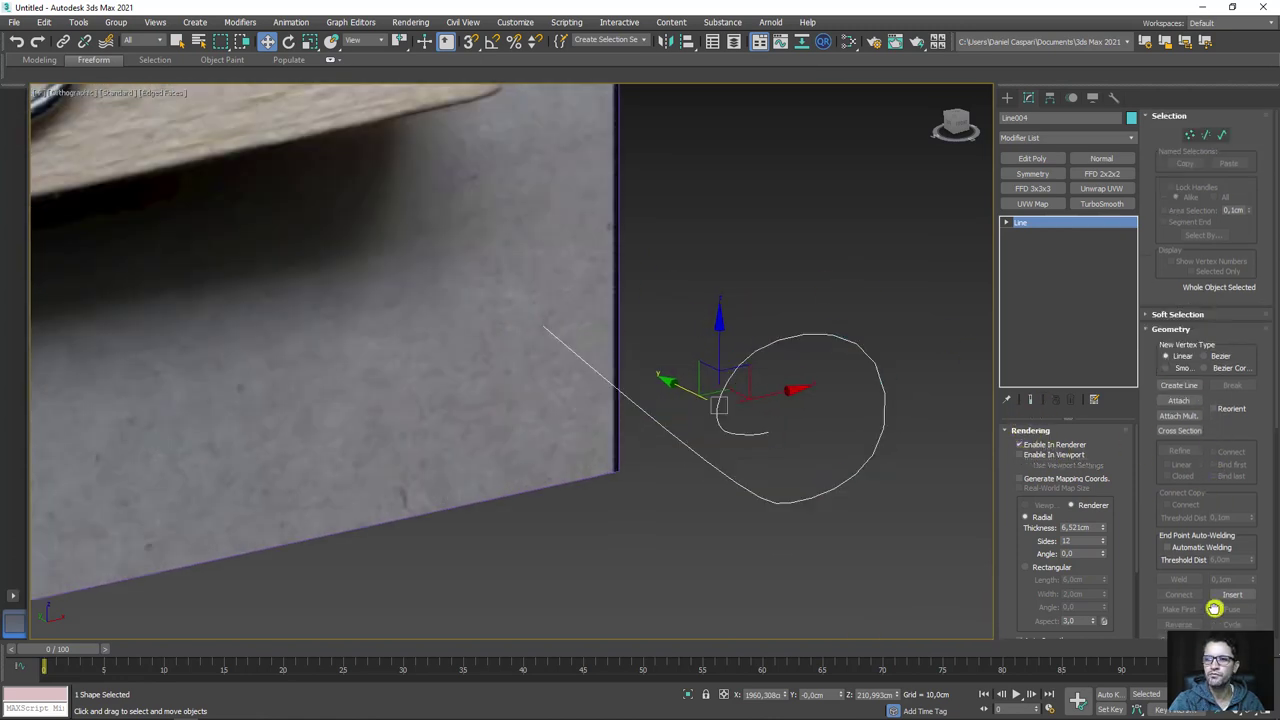
- Enter Vertex level and insert extra points along the wire
scroll(1220, 438, down, 3)
scroll(1220, 438, up, 2)
scroll(1214, 391, up, 1)
scroll(1223, 563, up, 2)
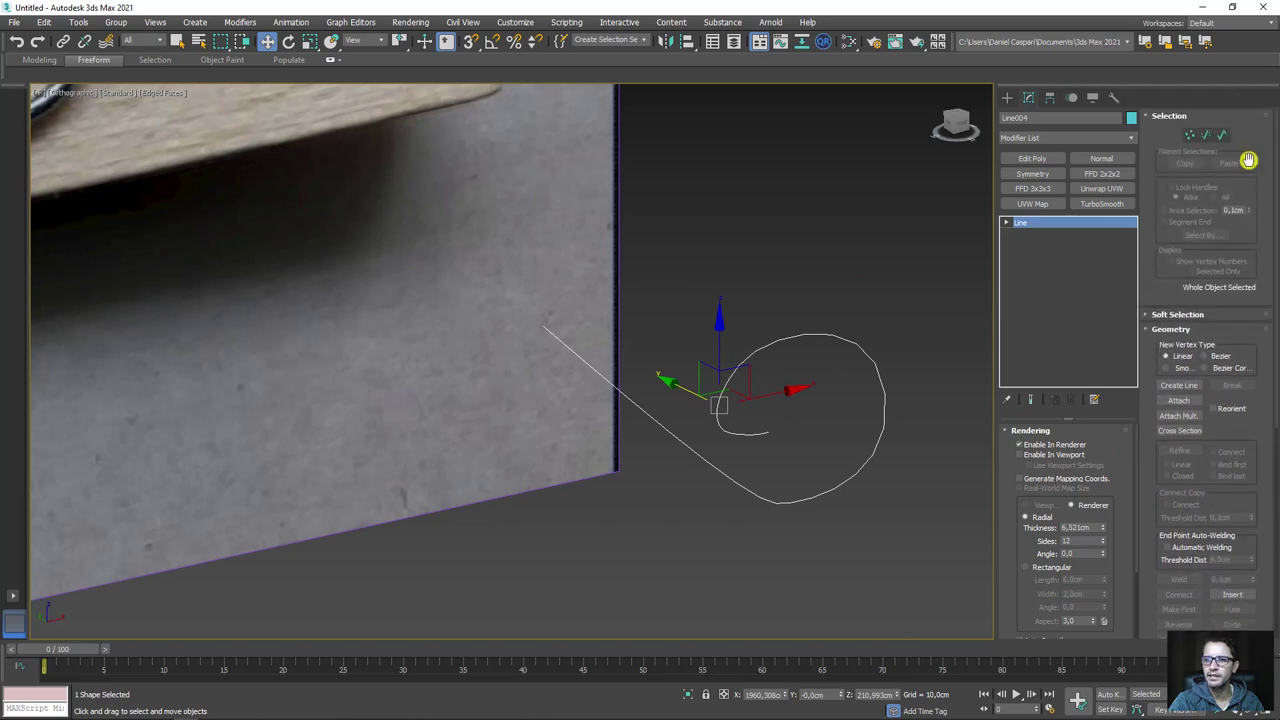
click(1190, 134)
drag(1166, 287, 1163, 203)
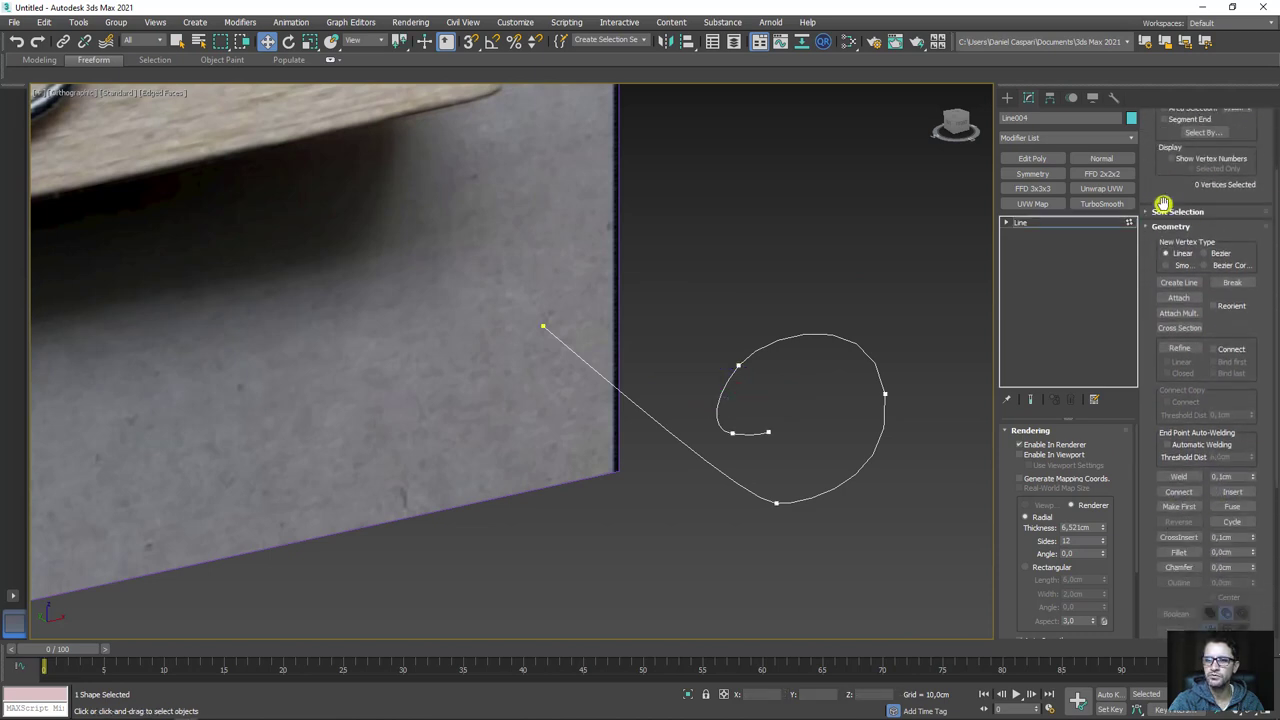
click(1180, 346)
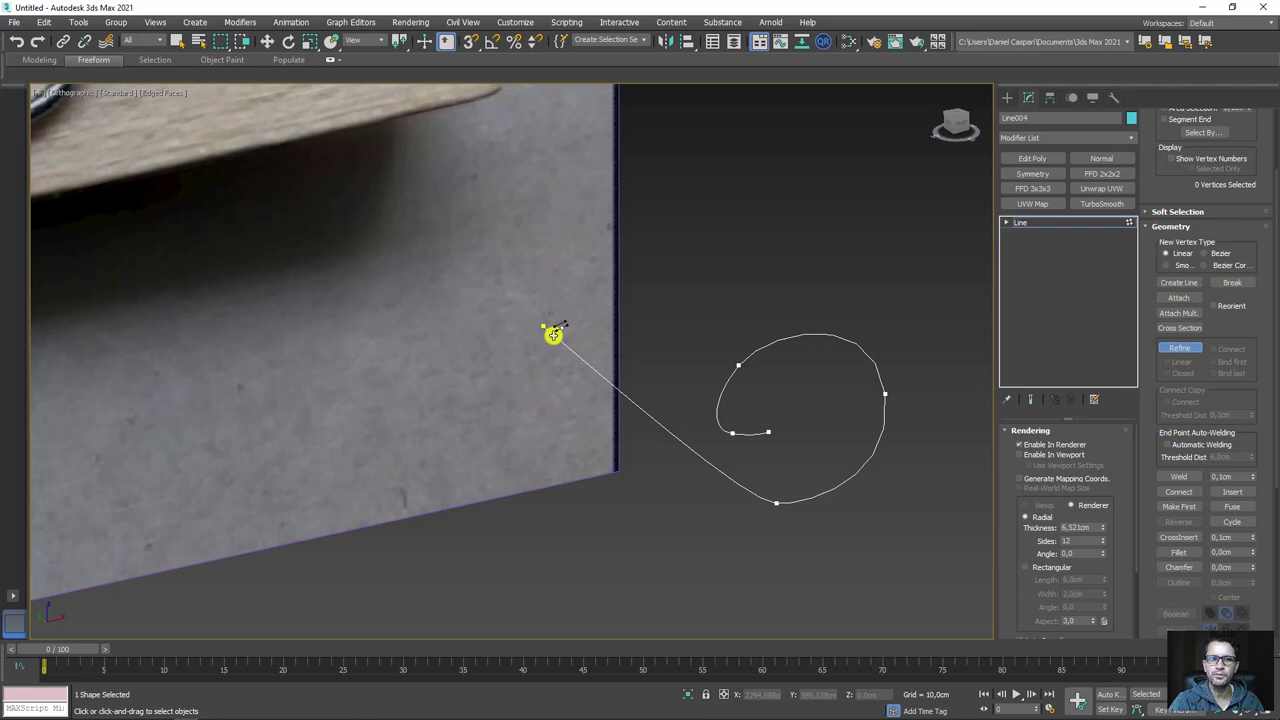
right_click(593, 317)
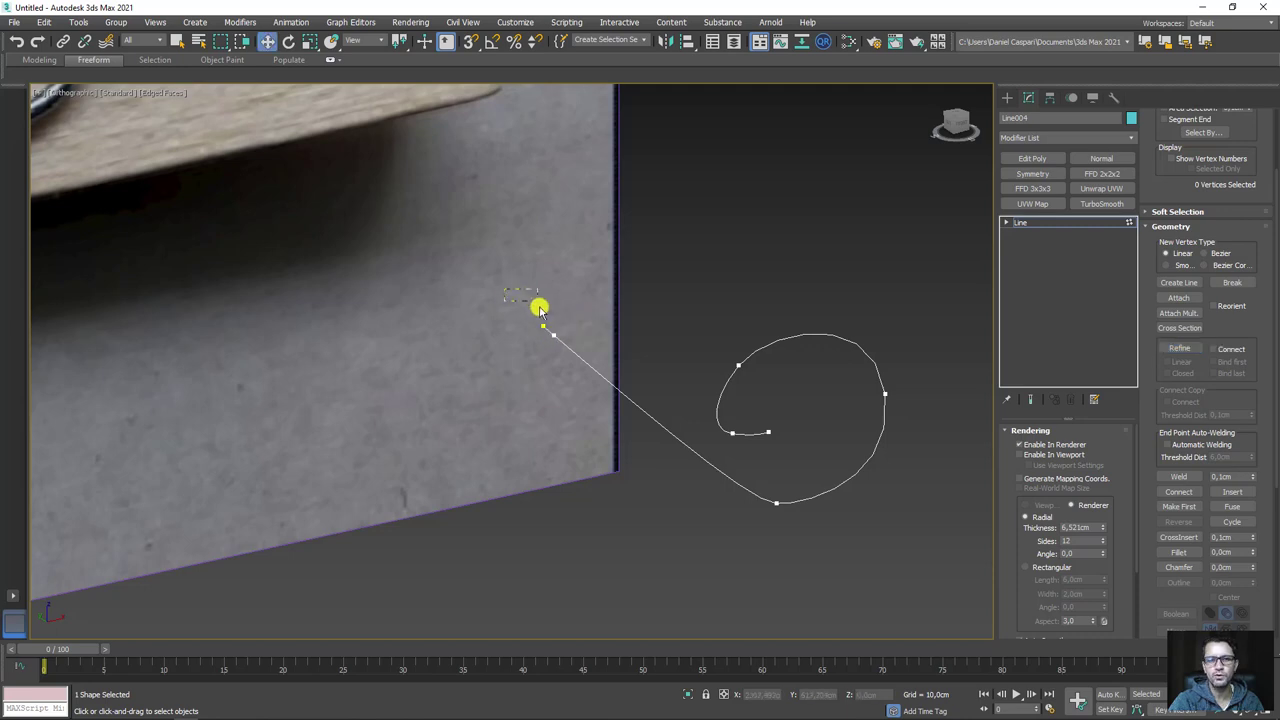
- Move the end point of the wire's straight end up and to the left
drag(552, 328, 549, 328)
alt+middle_drag(514, 329, 517, 333)
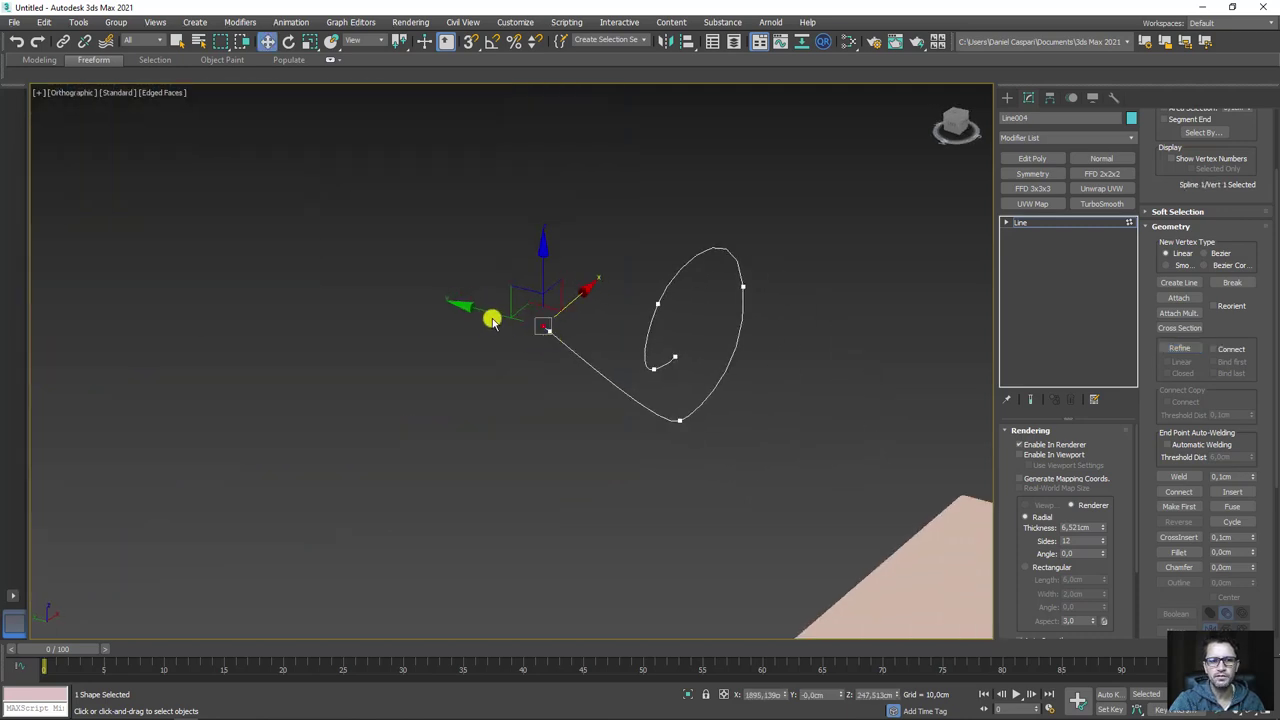
mouse_move(496, 315)
mouse_down()
mouse_move(418, 287)
mouse_move(423, 297)
mouse_up()
mouse_move(423, 297)
alt+middle_down()
mouse_move(823, 371)
mouse_move(846, 411)
mouse_move(563, 307)
alt+middle_up()
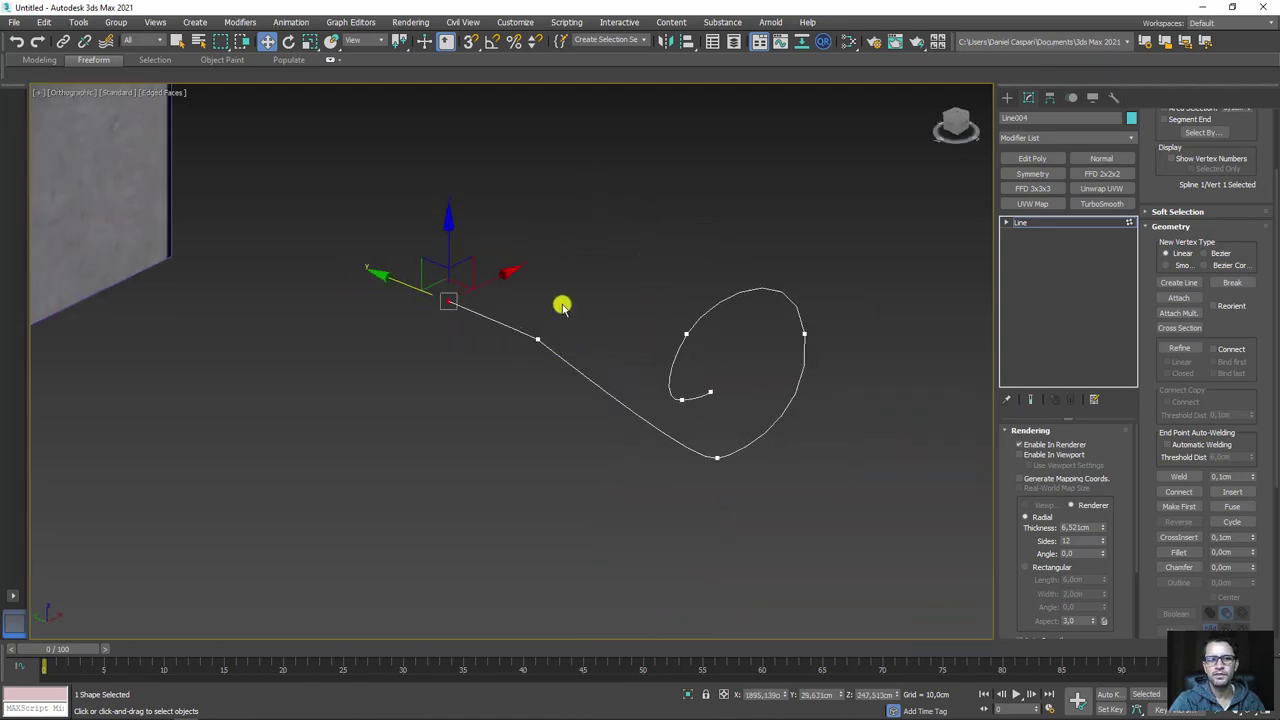
click(537, 339)
- Show the wire as a tube and make the selected bend vertex a Corner
click(1024, 455)
mouse_move(977, 449)
alt+middle_down()
mouse_move(526, 374)
mouse_move(557, 306)
mouse_move(543, 314)
mouse_move(566, 343)
alt+middle_up()
right_click(529, 337)
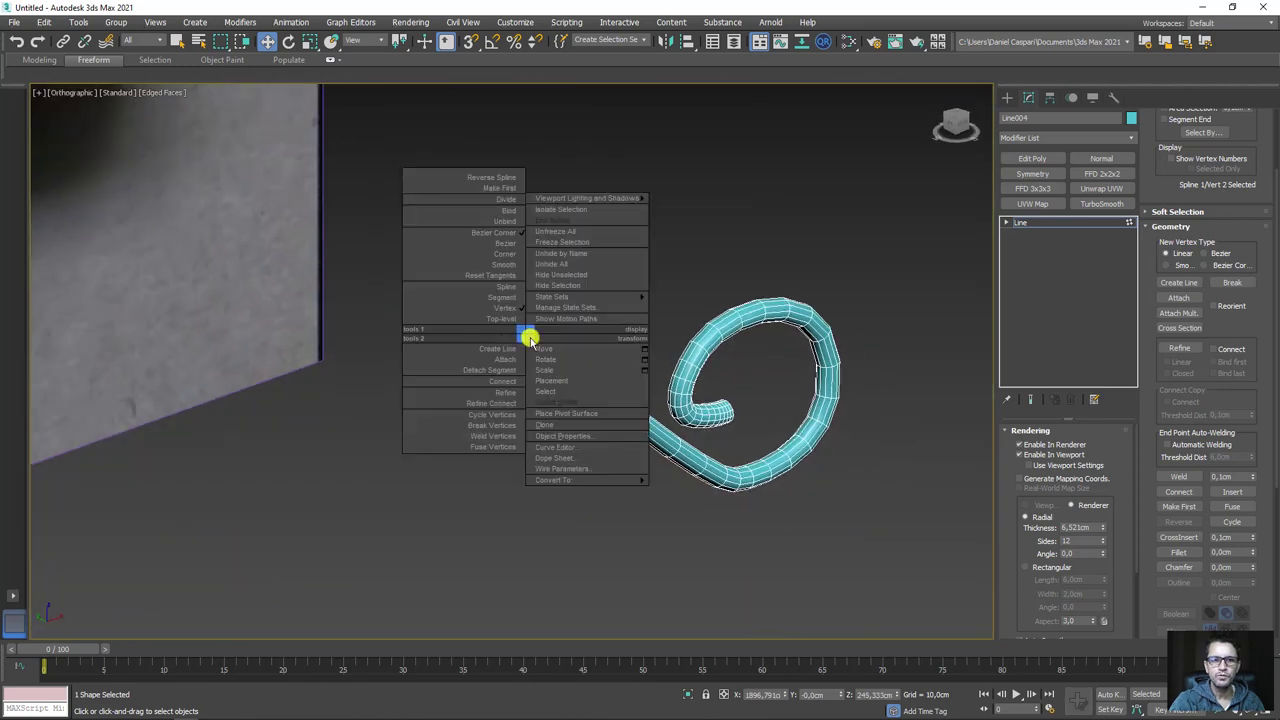
click(509, 254)
mouse_move(576, 318)
alt+middle_down()
mouse_move(694, 334)
mouse_move(574, 343)
alt+middle_up()
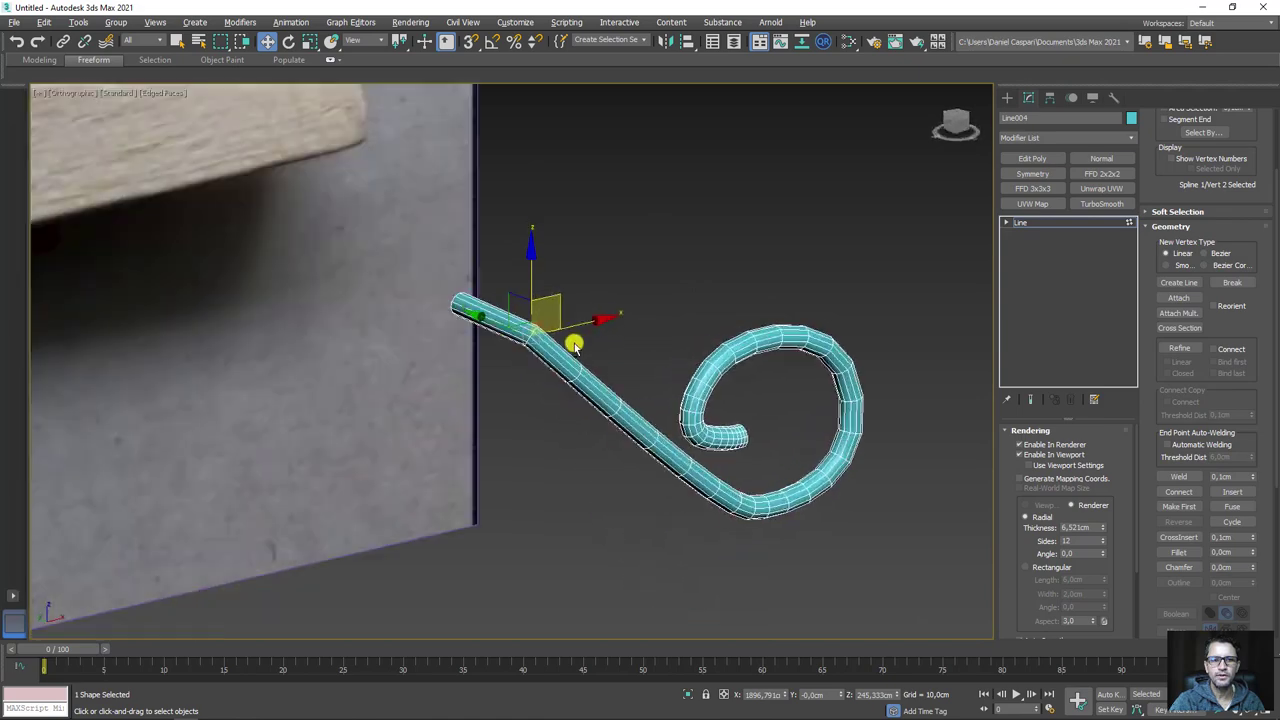
click(1030, 222)
mouse_move(846, 319)
alt+middle_down()
mouse_move(746, 354)
mouse_move(780, 340)
mouse_move(741, 363)
mouse_move(711, 411)
alt+middle_up()
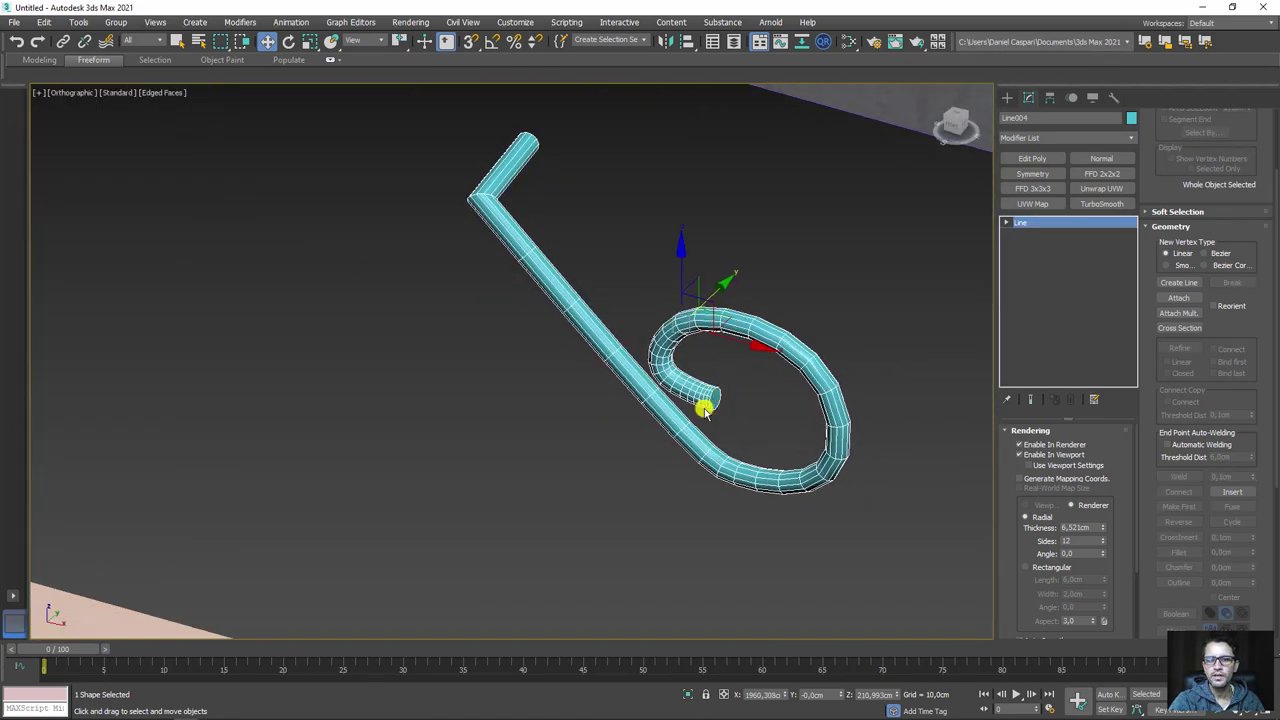
- Hide the tube and move a loop point up and right to round the coil
click(1006, 222)
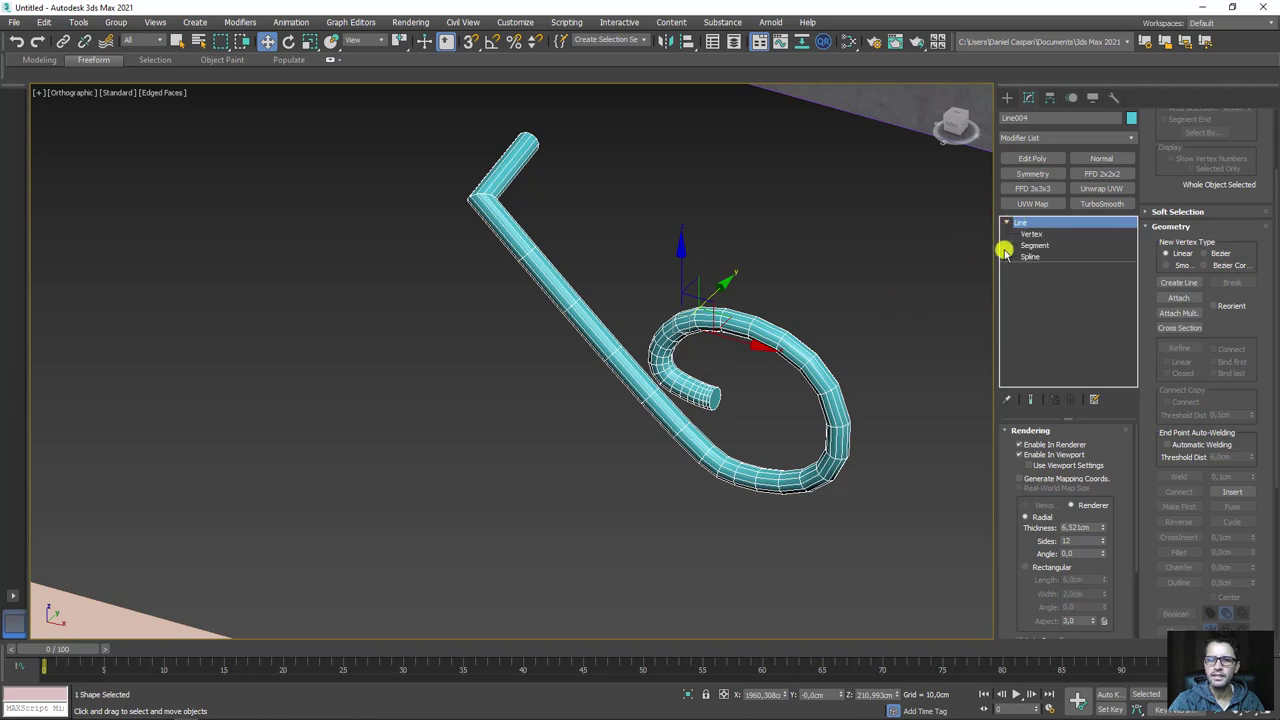
click(1028, 234)
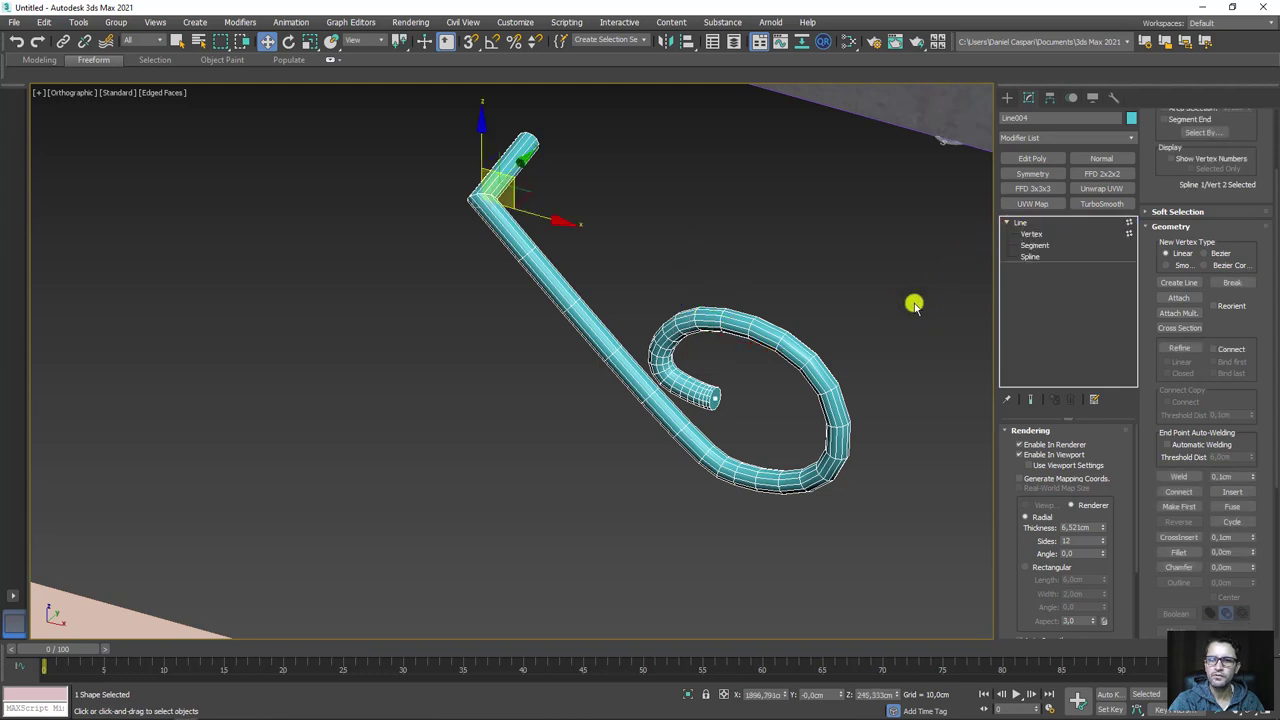
click(1036, 455)
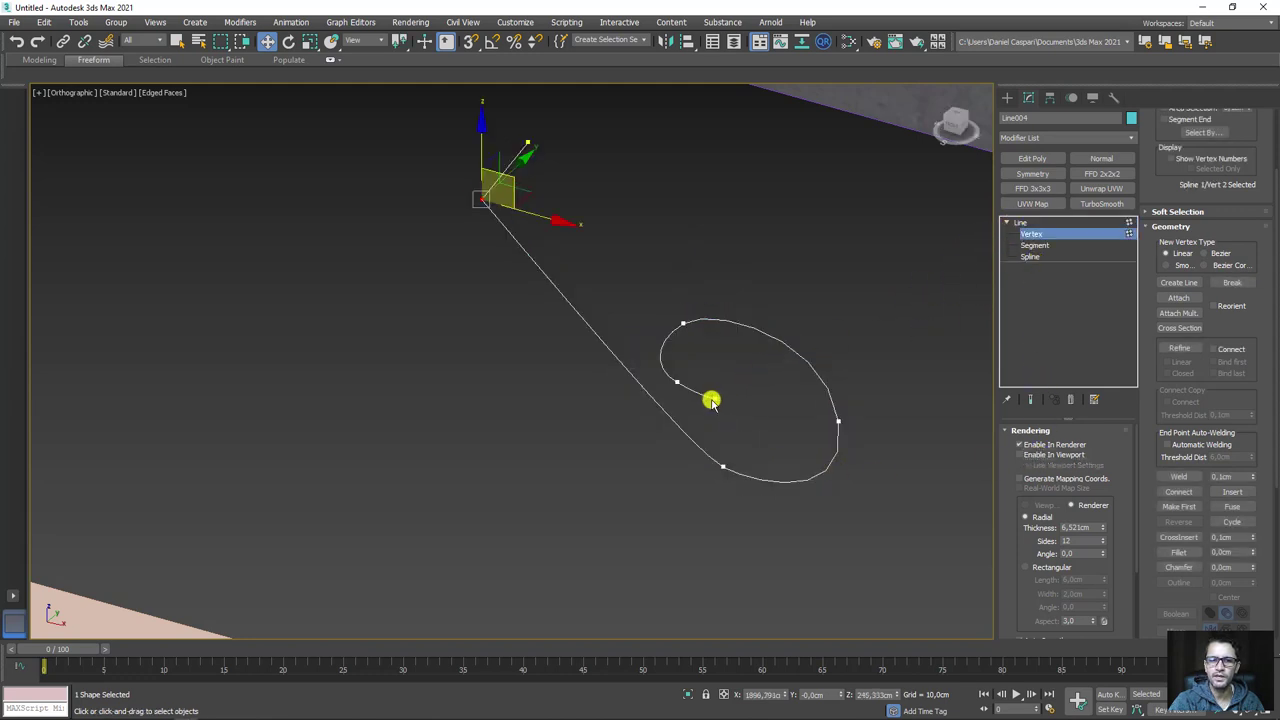
click(1180, 348)
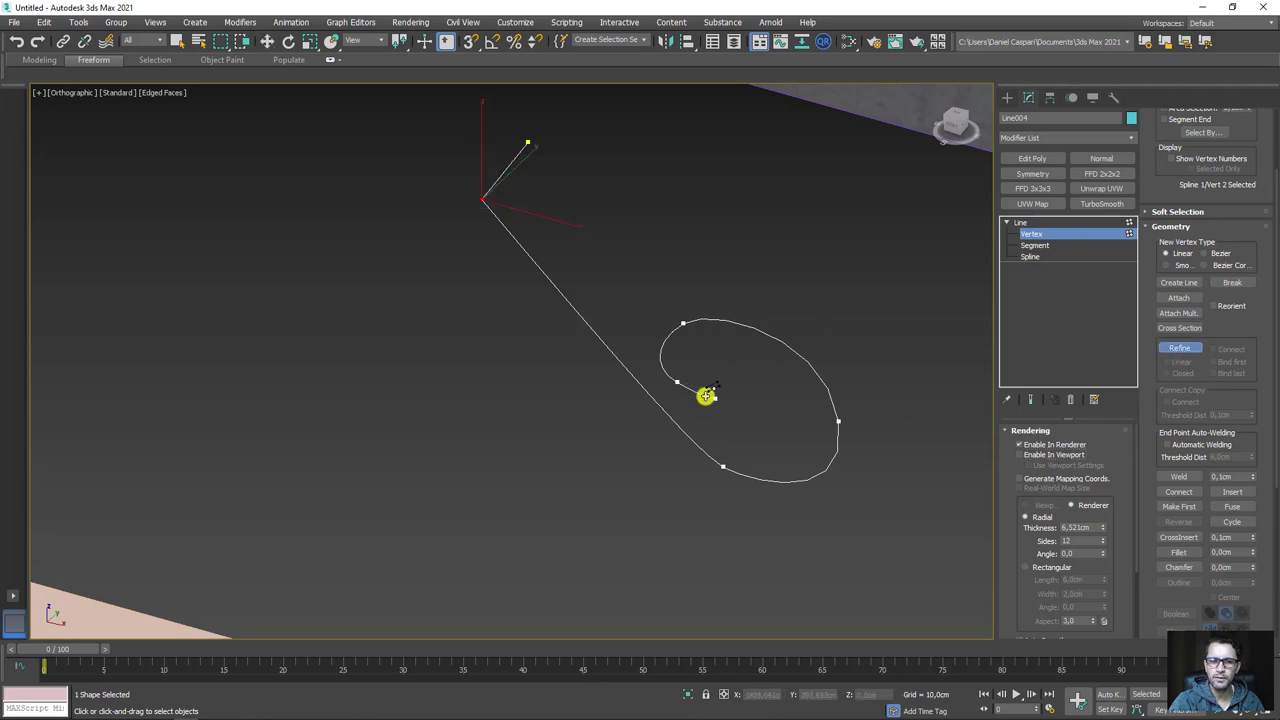
key(w)
click(712, 397)
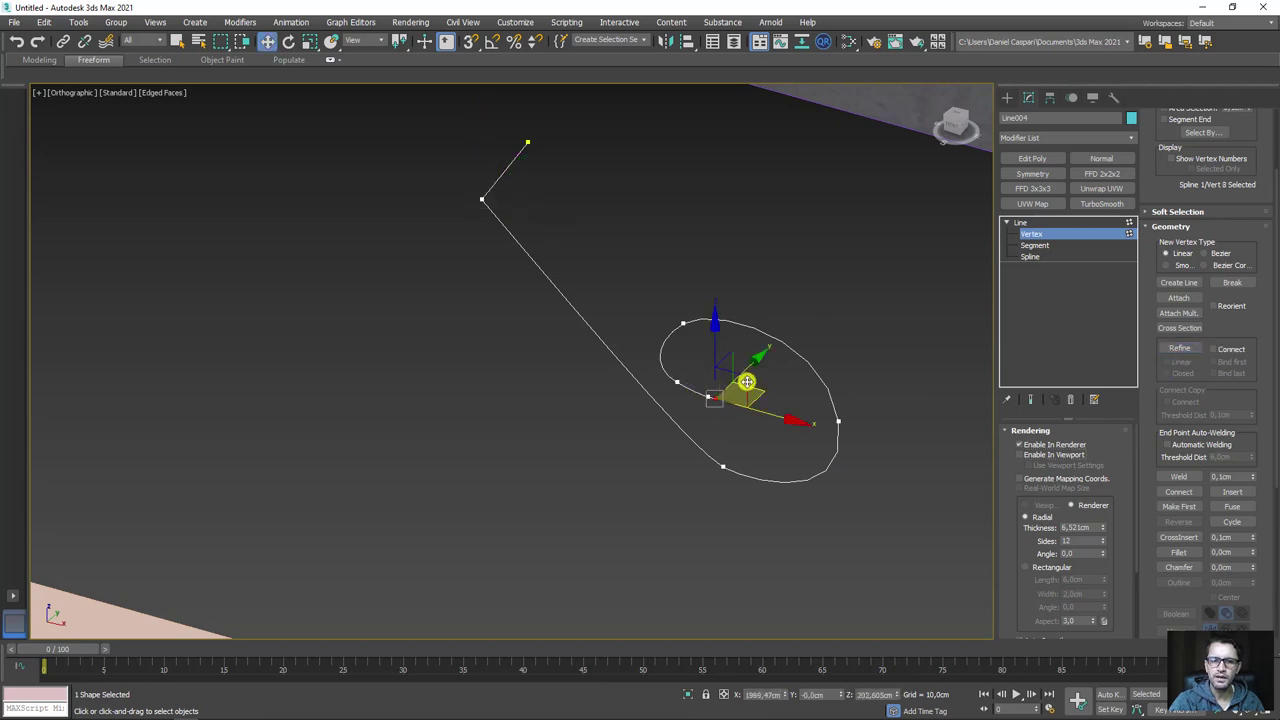
drag(798, 316, 791, 320)
mouse_move(914, 340)
alt+middle_down()
mouse_move(834, 349)
mouse_move(905, 348)
mouse_move(734, 414)
alt+middle_up()
- Open the Scale Transform Type-In on another wire vertex, then close it
click(717, 383)
right_click(712, 381)
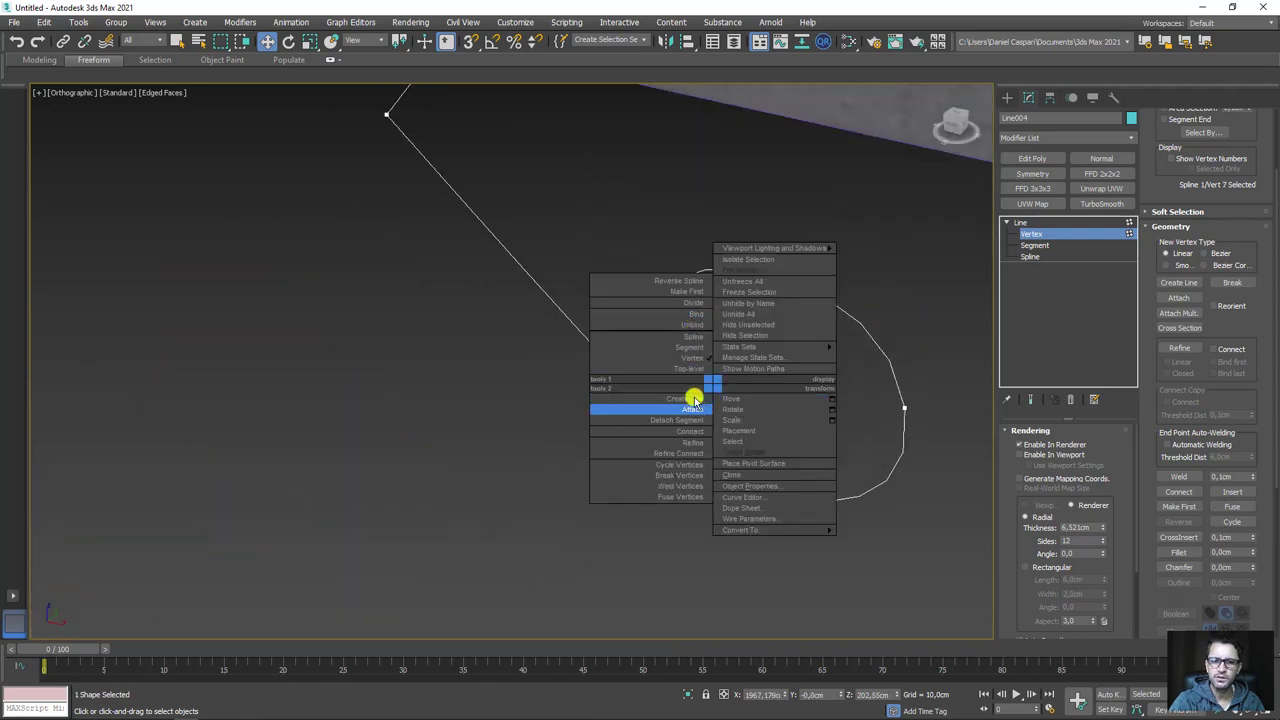
click(831, 419)
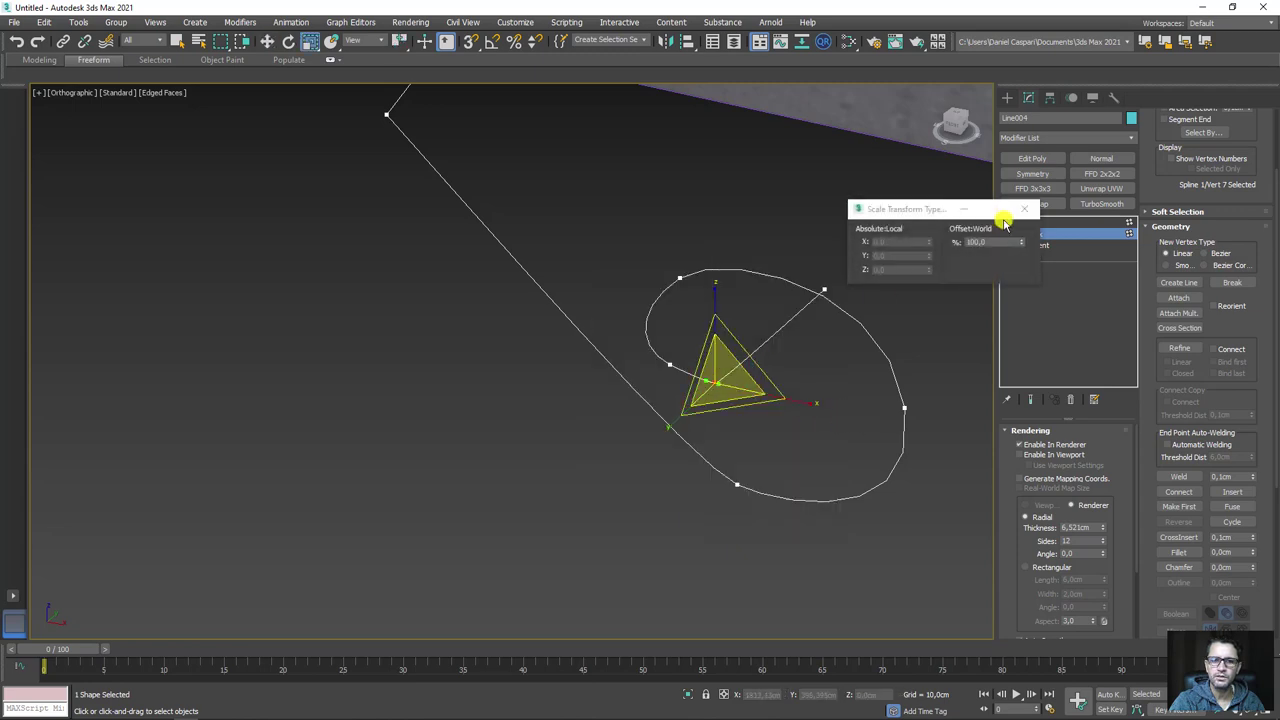
right_click(714, 377)
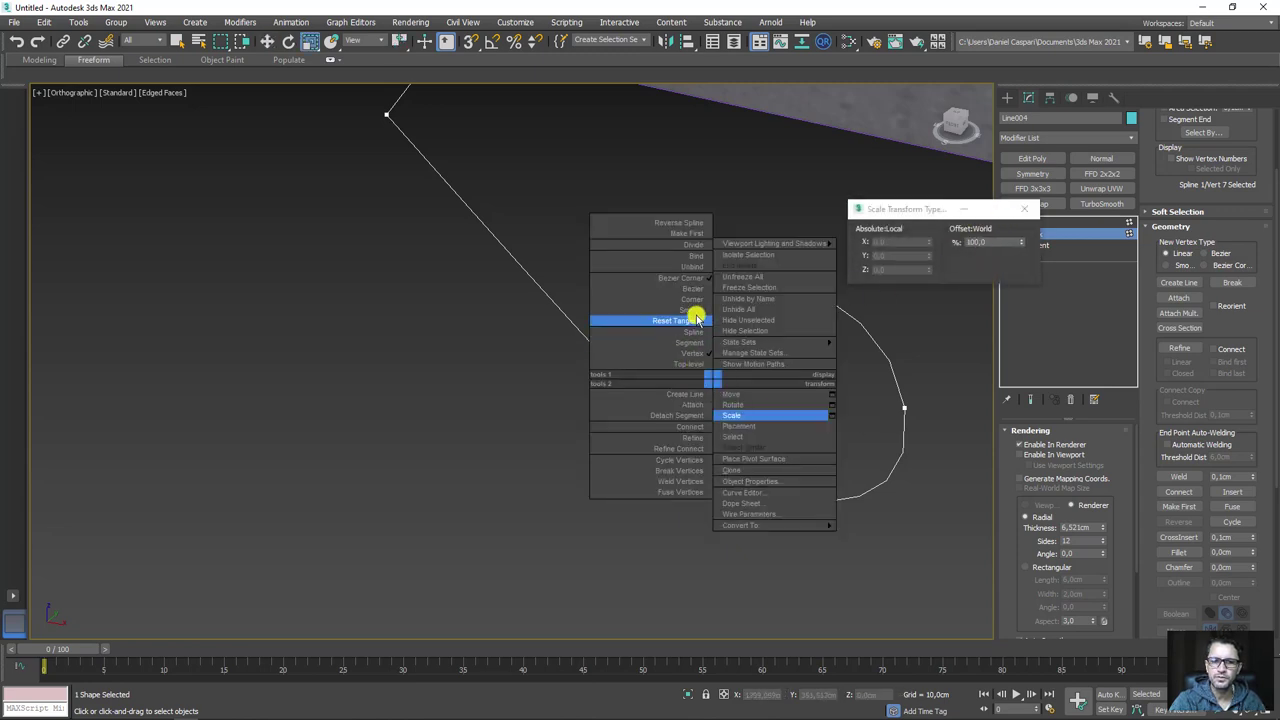
click(694, 317)
click(1023, 214)
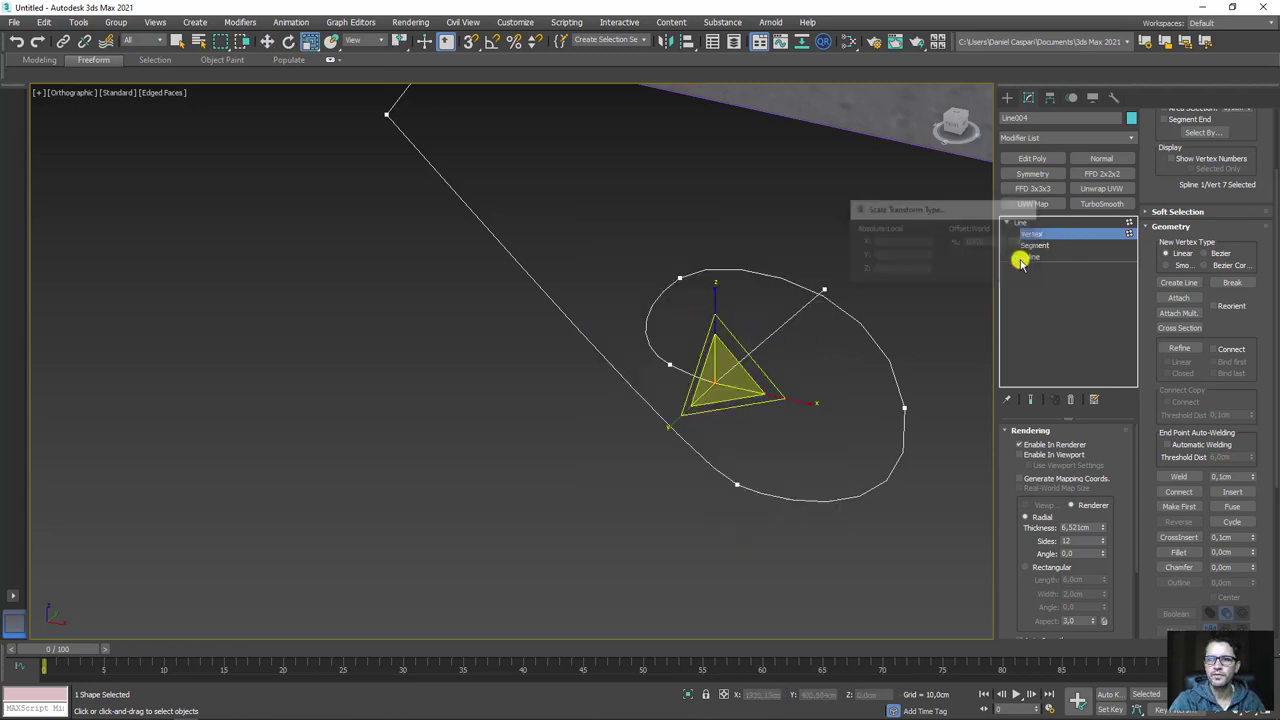
scroll(651, 414, down, 3)
- Show the wire as a tube and select the straight arm's end vertex for moving
click(1020, 454)
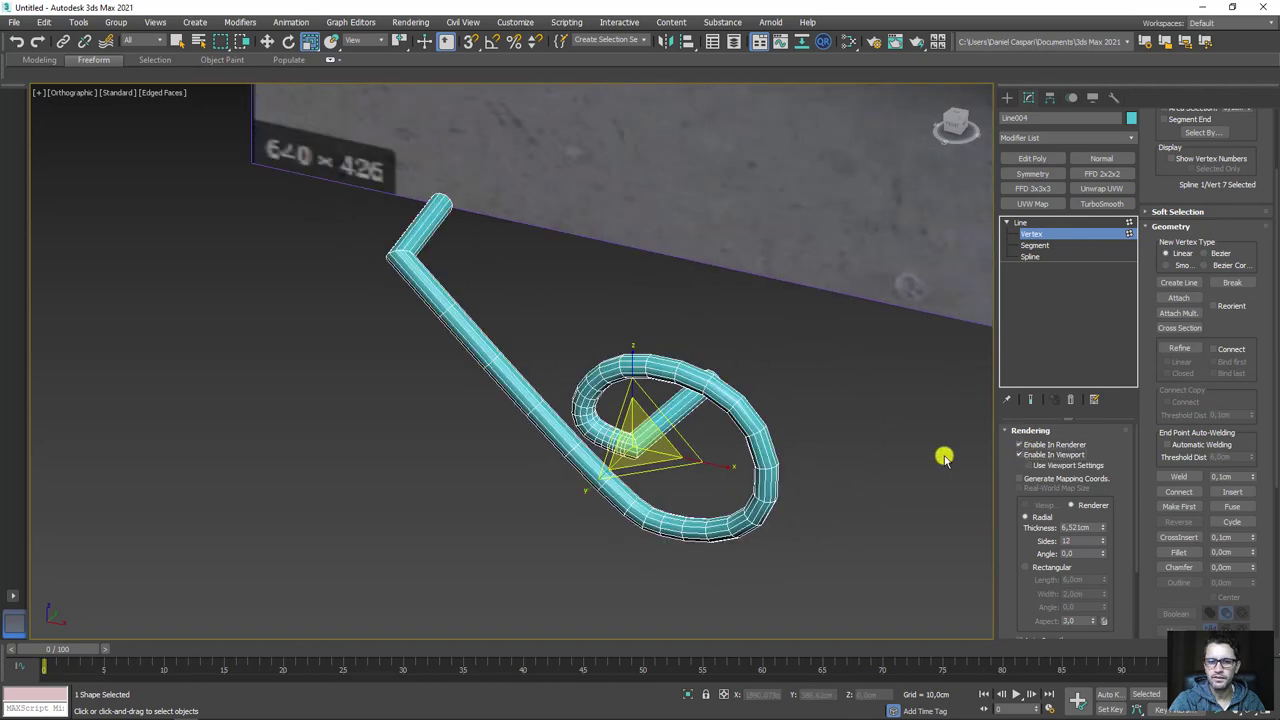
mouse_move(940, 451)
alt+middle_down()
mouse_move(697, 429)
mouse_move(765, 455)
mouse_move(751, 197)
mouse_move(595, 283)
mouse_move(654, 277)
mouse_move(597, 251)
mouse_move(600, 297)
mouse_move(600, 236)
mouse_move(637, 298)
alt+middle_up()
click(711, 166)
click(567, 263)
key(w)
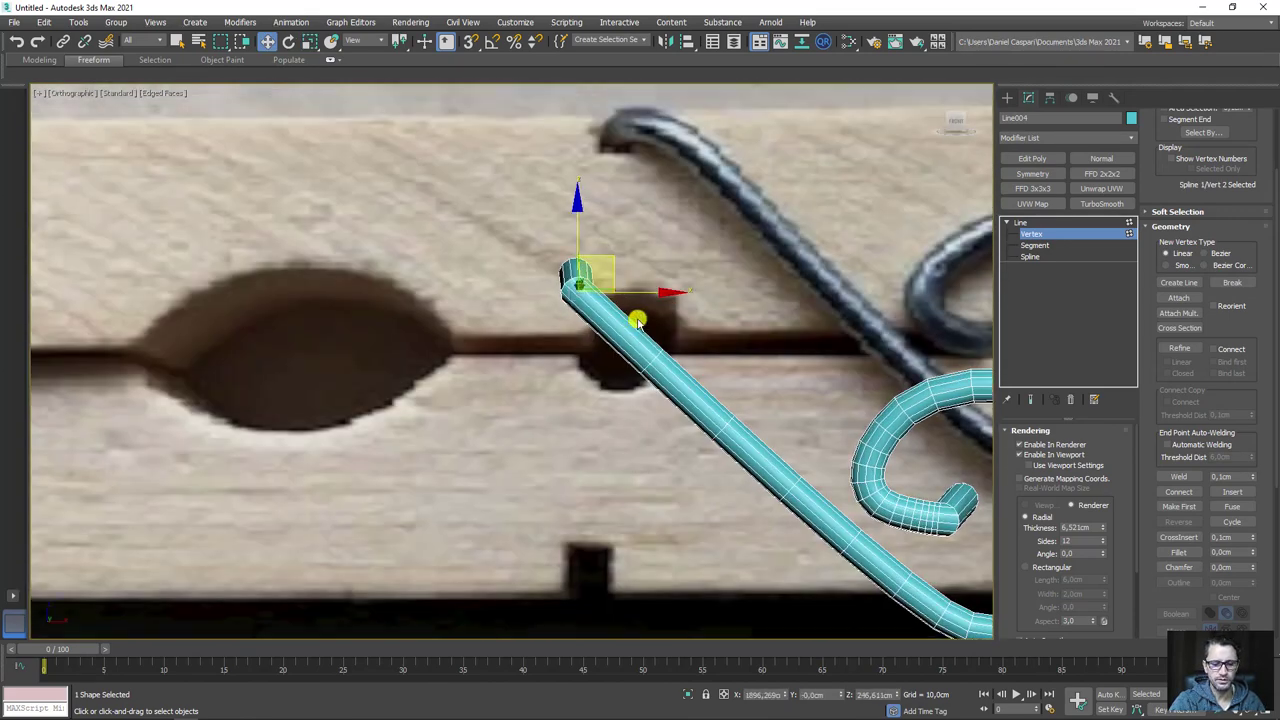
- Check the spring end against the photo in Front view, then return to Perspective at object level
key(f)
scroll(549, 334, up, 5)
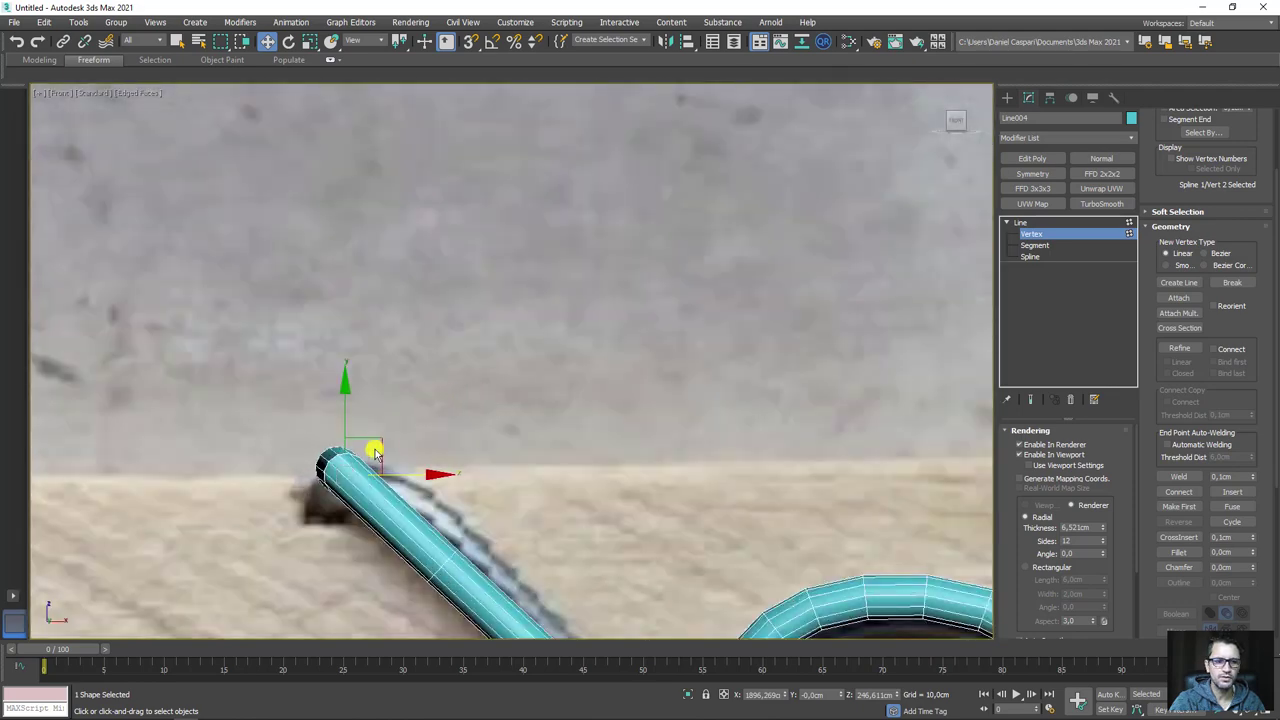
scroll(375, 453, down, 4)
middle_drag(514, 462, 589, 330)
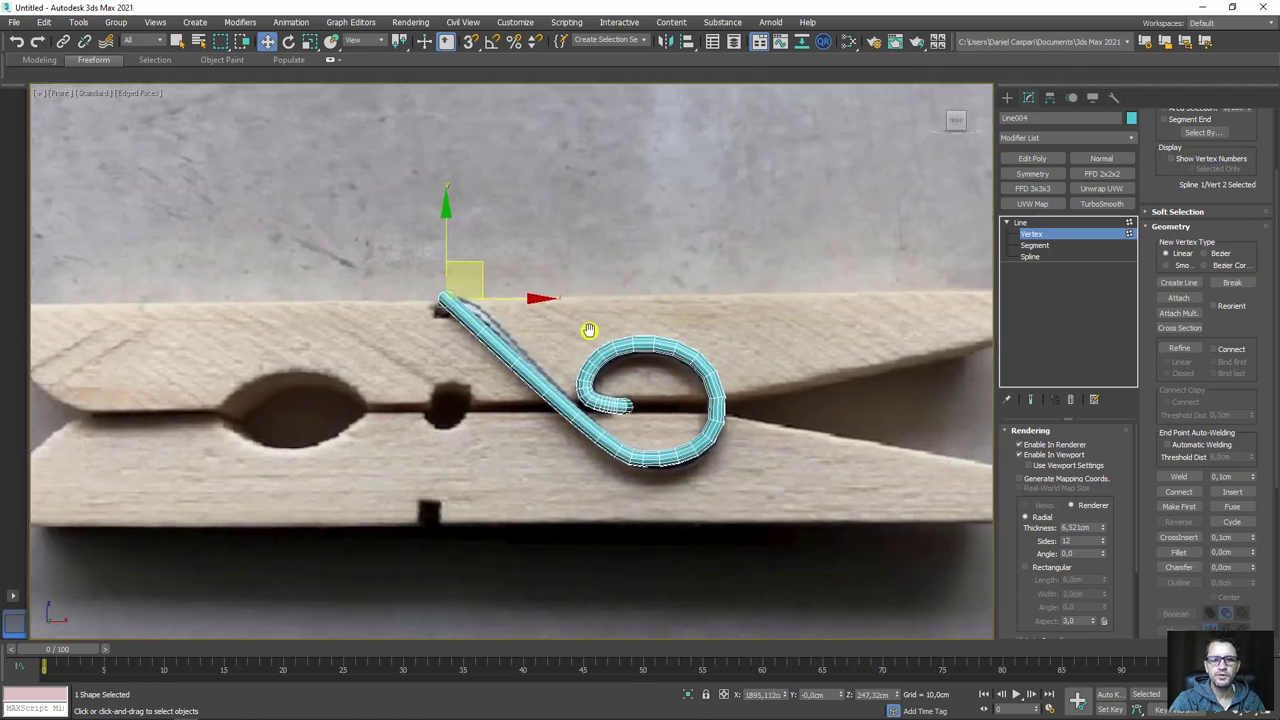
key(p)
click(1040, 233)
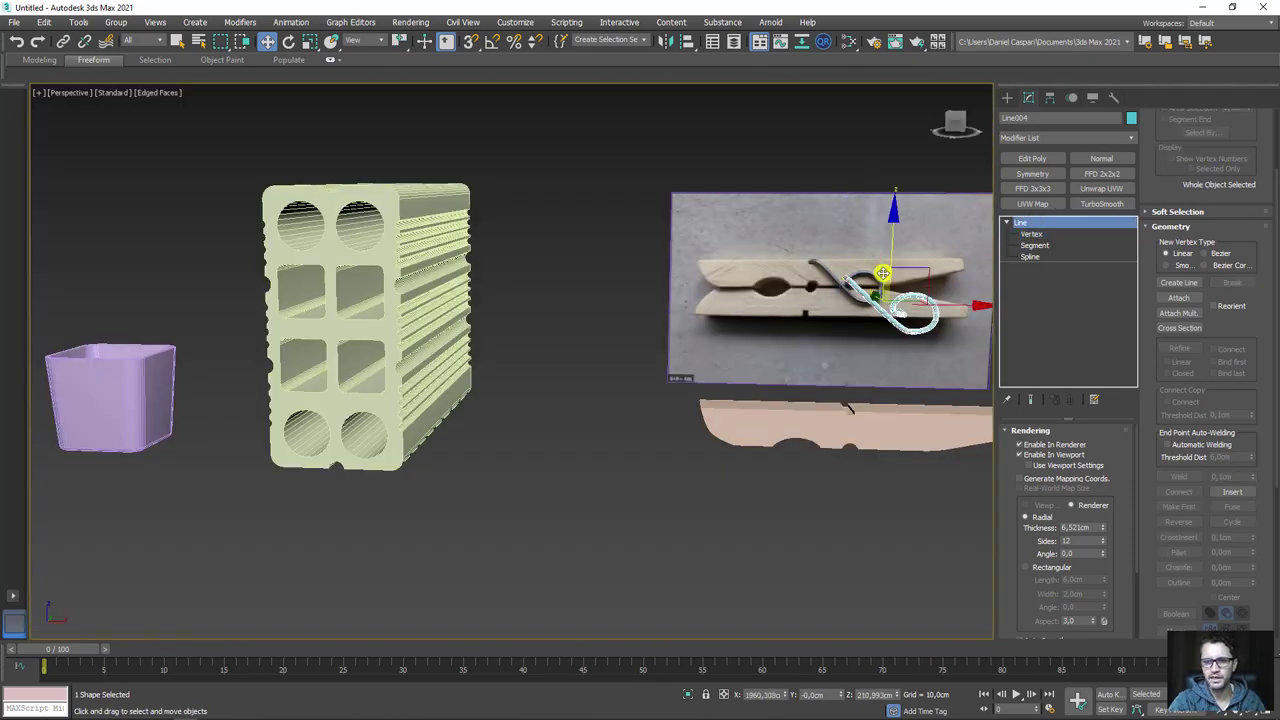
key(z)
mouse_move(634, 391)
alt+middle_down()
mouse_move(751, 397)
mouse_move(715, 432)
mouse_move(680, 409)
mouse_move(700, 386)
mouse_move(735, 143)
alt+middle_up()
- Make a Copy mirrored on the Y axis and slide it along Y beside the original wire
scroll(671, 374, up, 3)
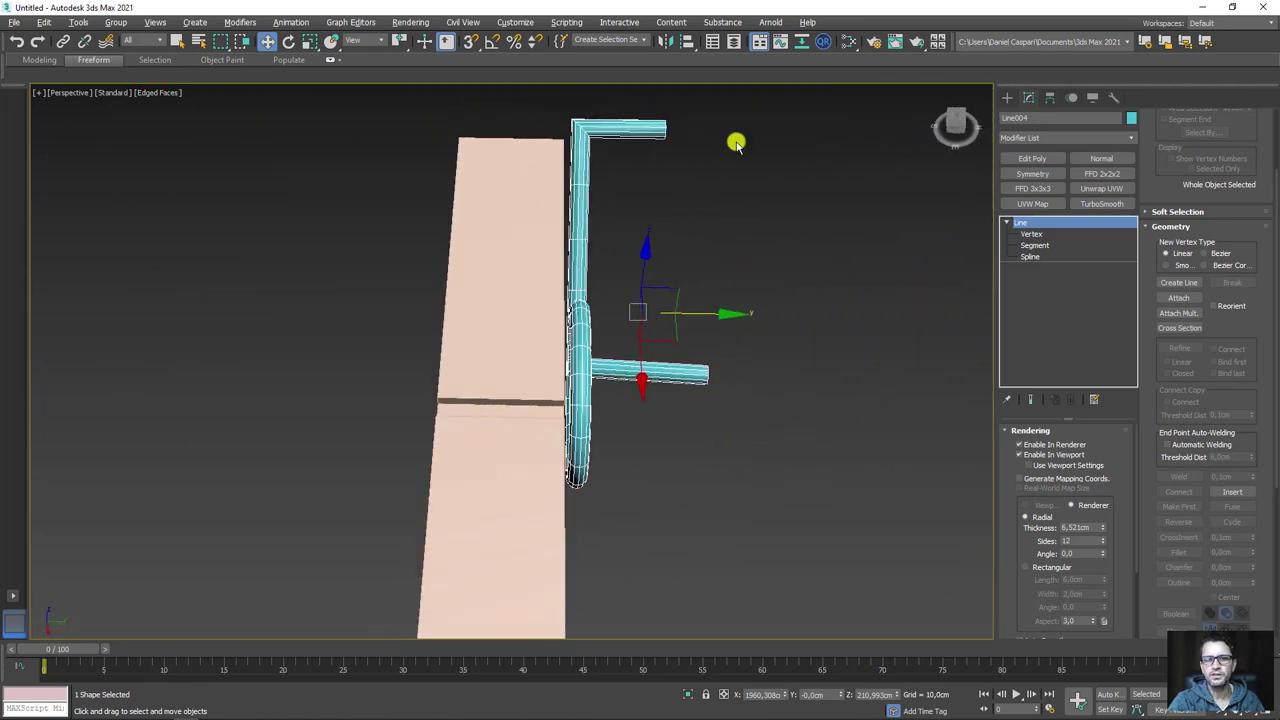
click(664, 41)
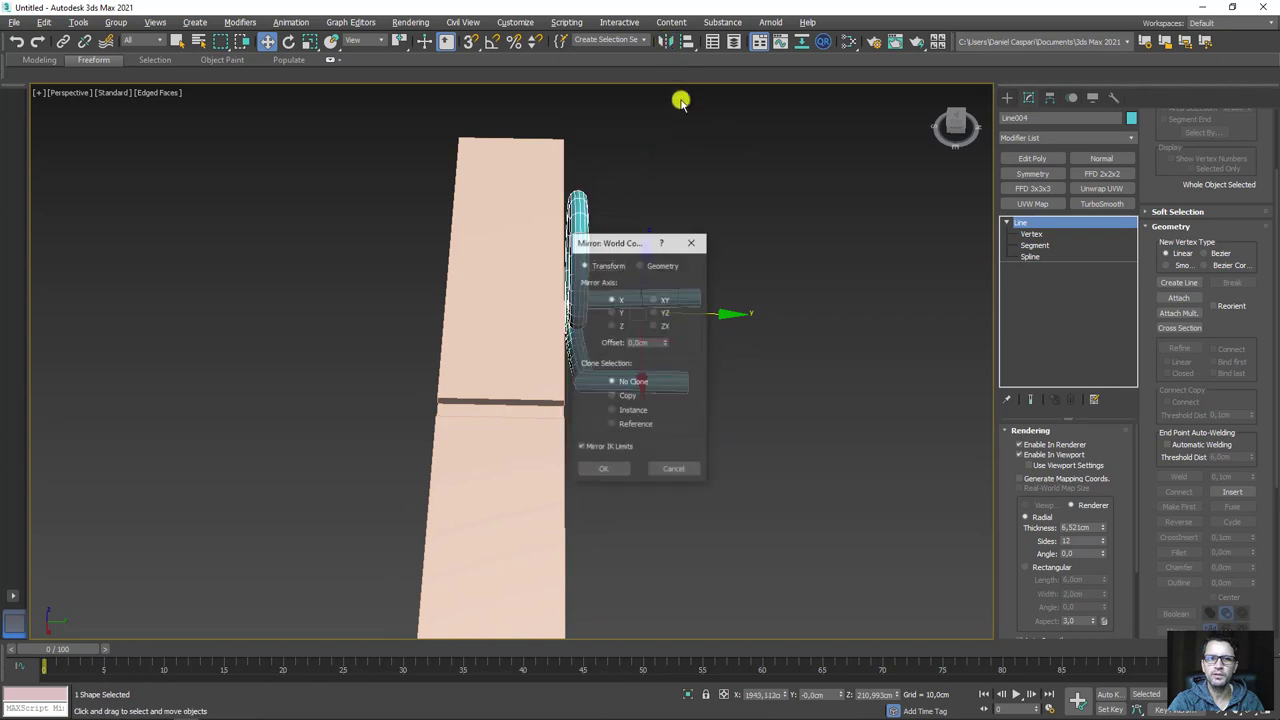
drag(606, 246, 897, 201)
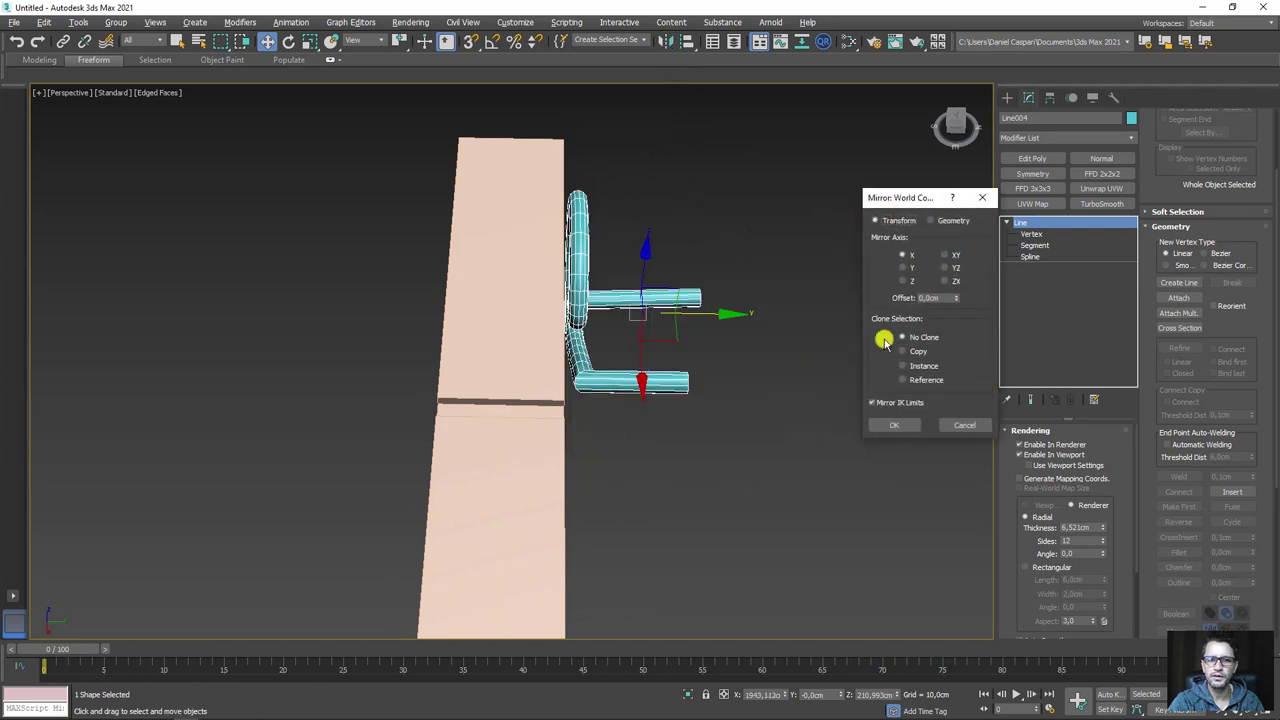
click(912, 352)
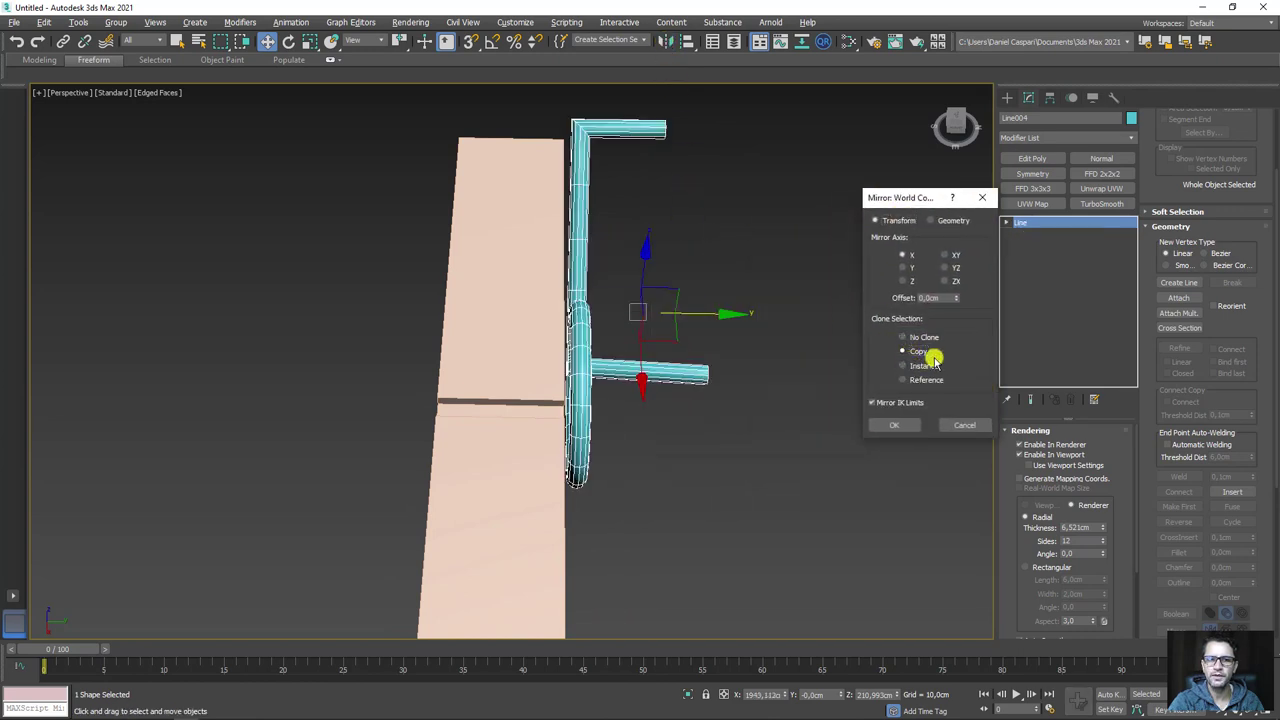
click(905, 266)
click(903, 424)
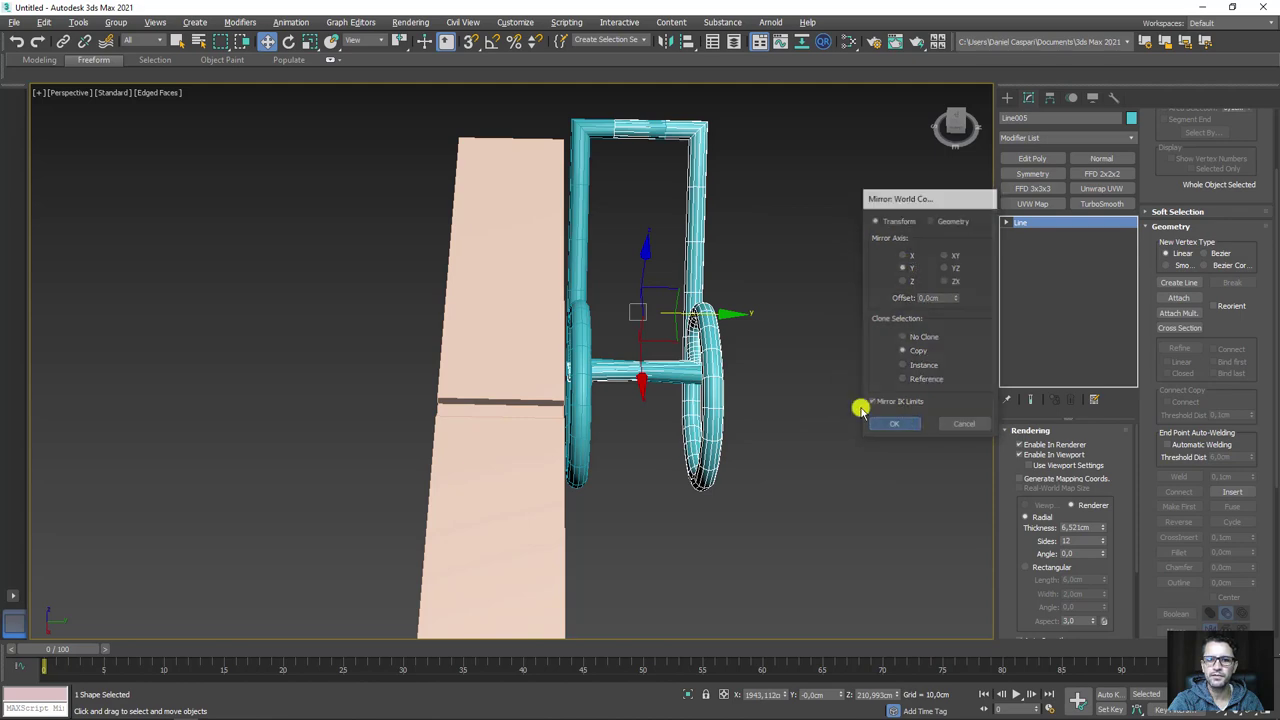
mouse_move(708, 314)
mouse_down()
mouse_move(793, 317)
mouse_move(777, 316)
mouse_up()
mouse_move(777, 318)
alt+middle_down()
mouse_move(663, 392)
mouse_move(689, 371)
mouse_move(557, 329)
mouse_move(606, 409)
mouse_move(813, 407)
mouse_move(898, 388)
mouse_move(858, 354)
alt+middle_up()
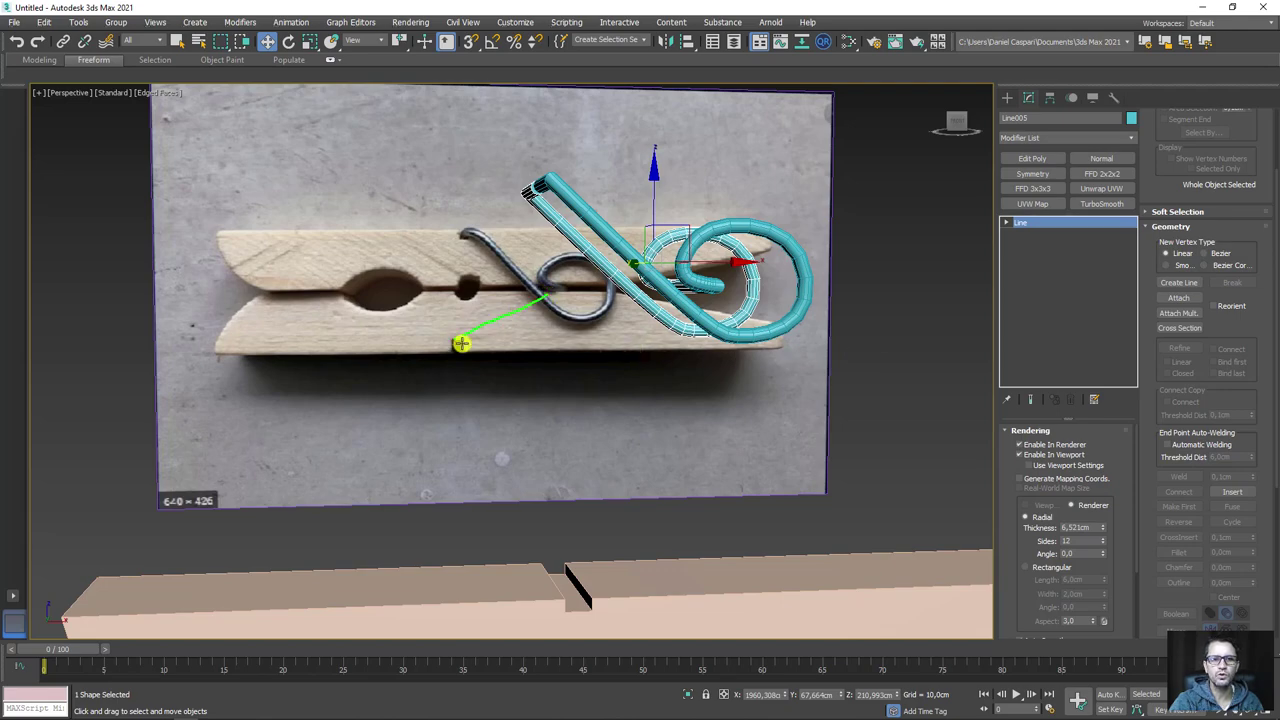
- Flip the copied wire on the Z axis with No Clone, then orbit to face the photo
key(shift+z)
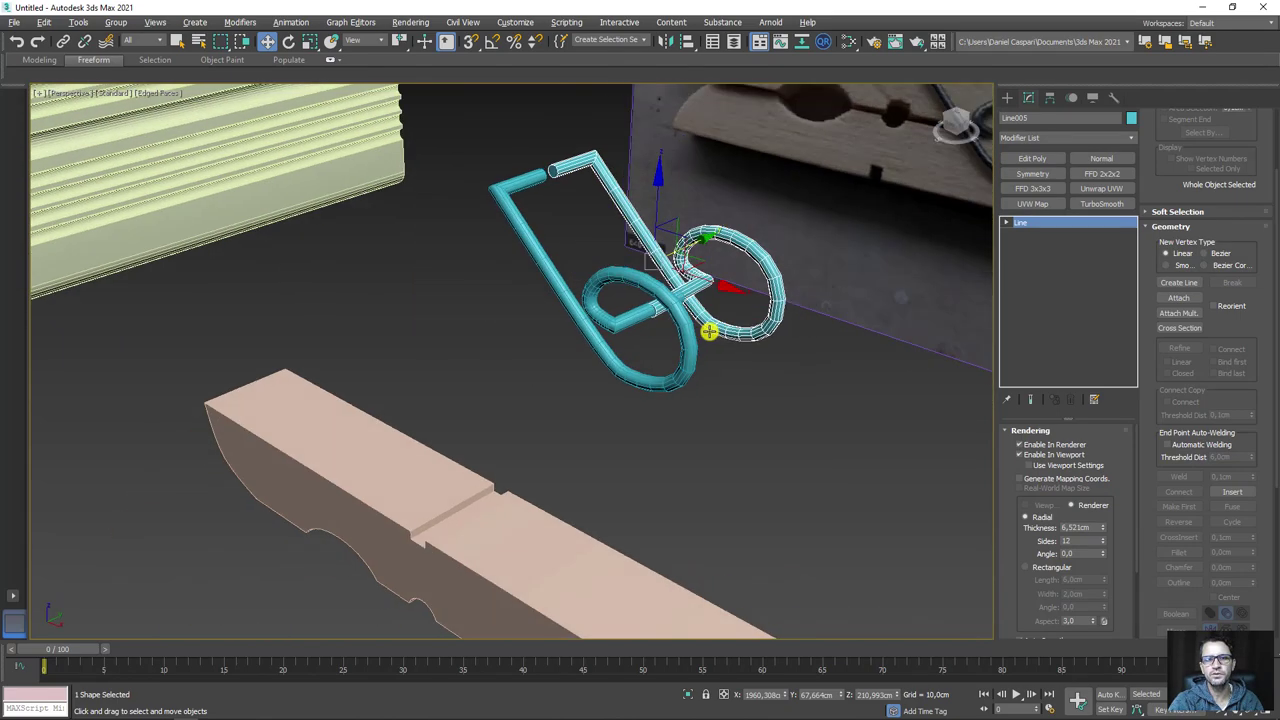
key(shift+z)
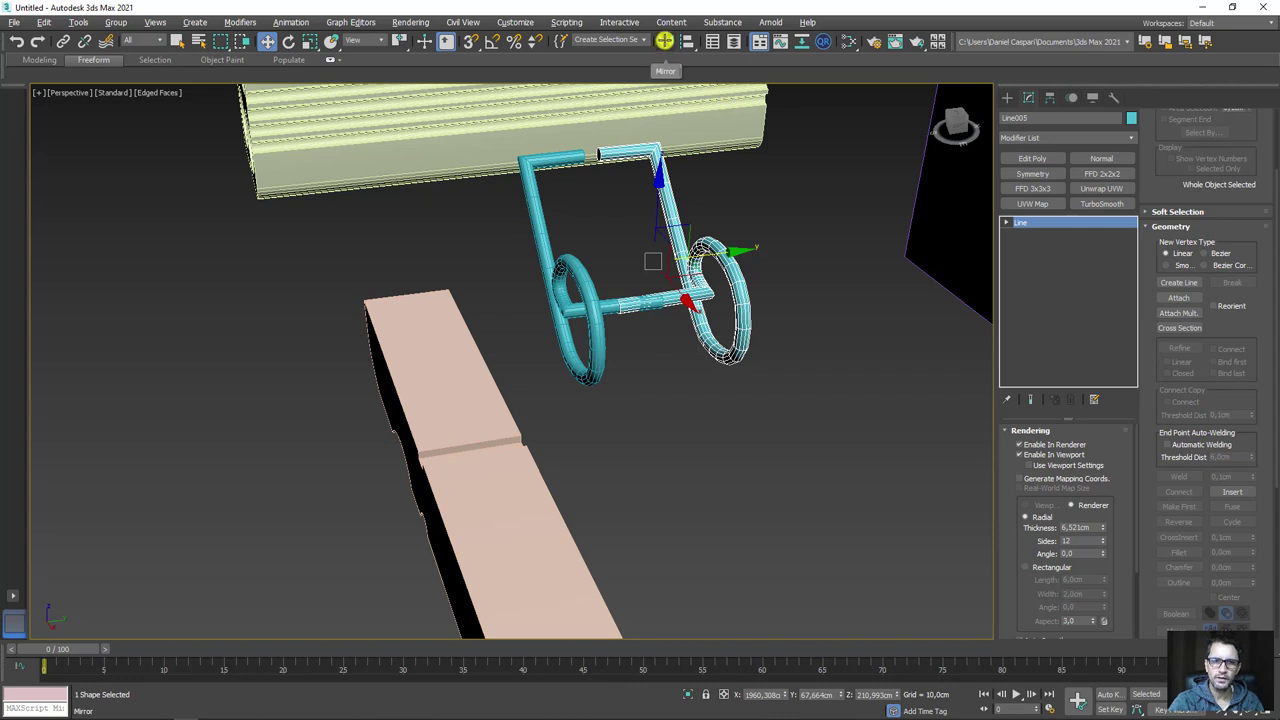
click(664, 41)
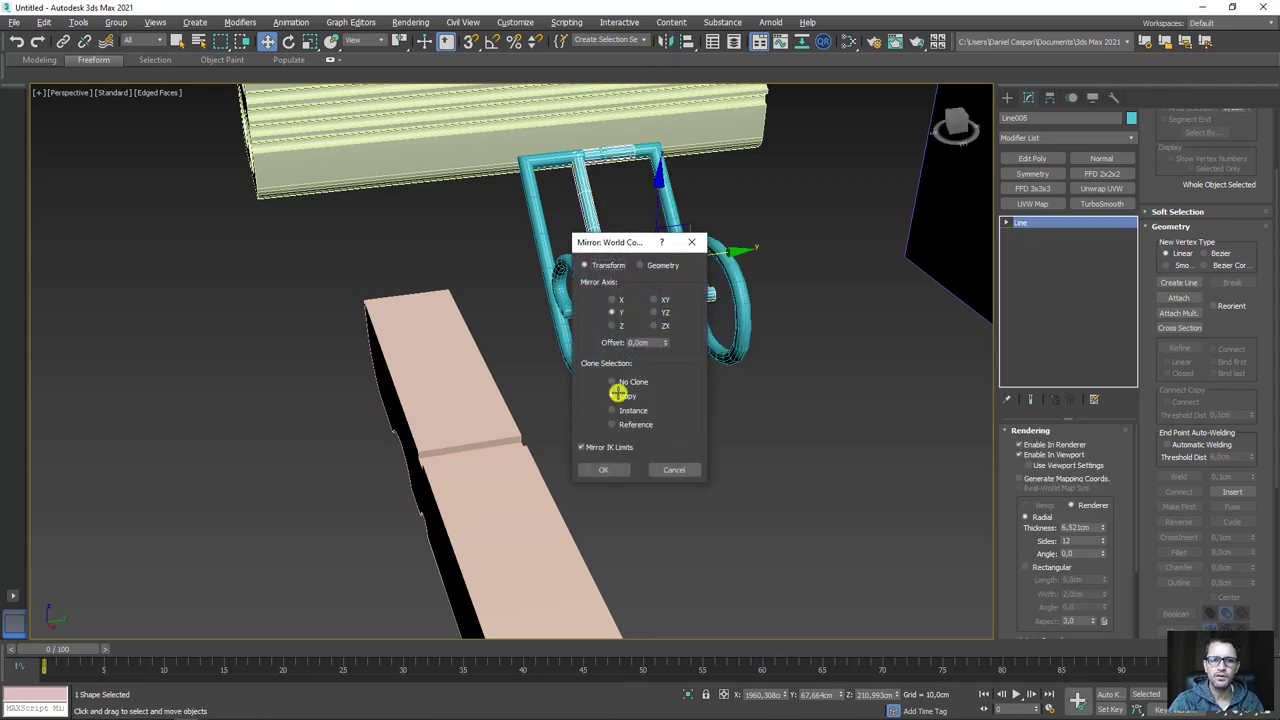
click(616, 385)
drag(614, 243, 813, 229)
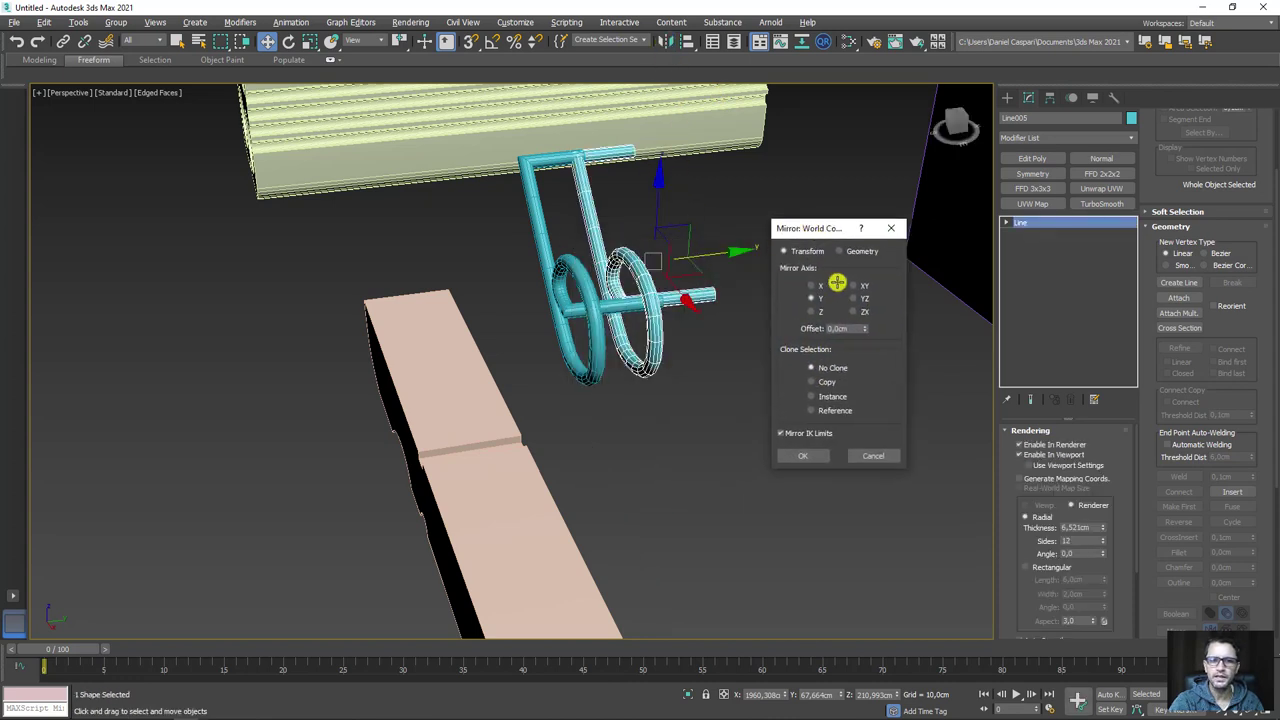
click(812, 285)
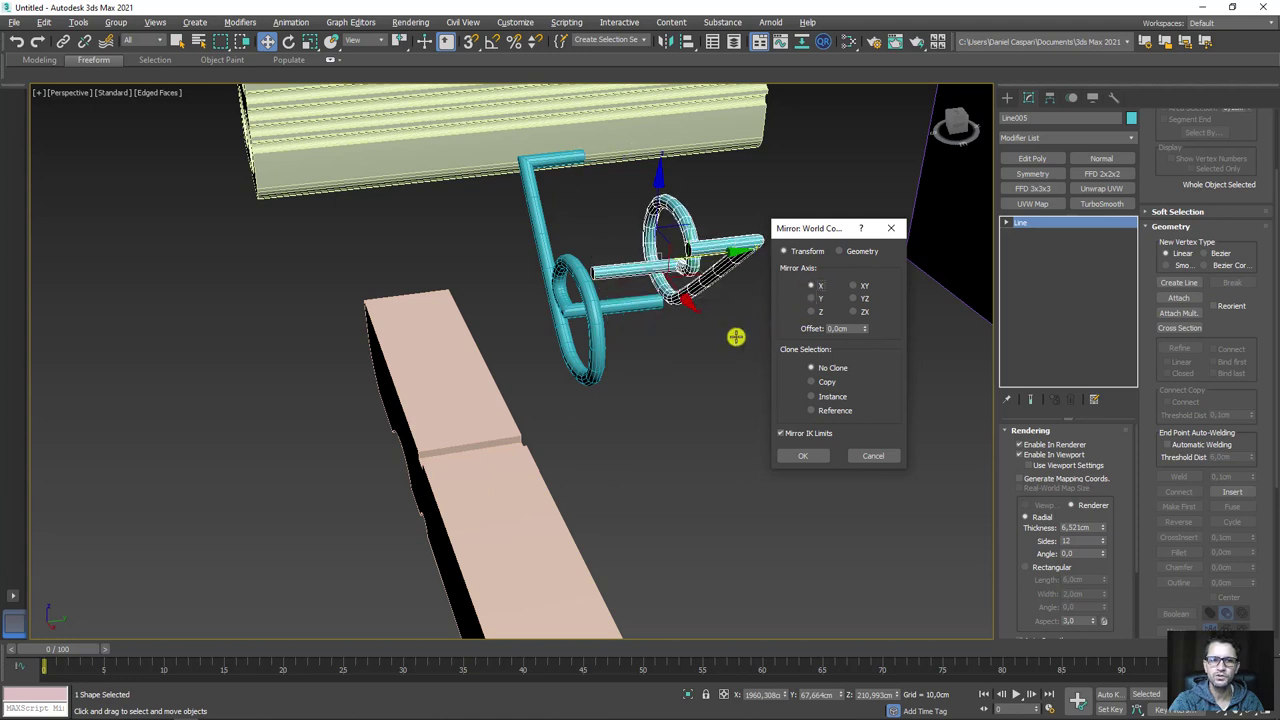
click(811, 311)
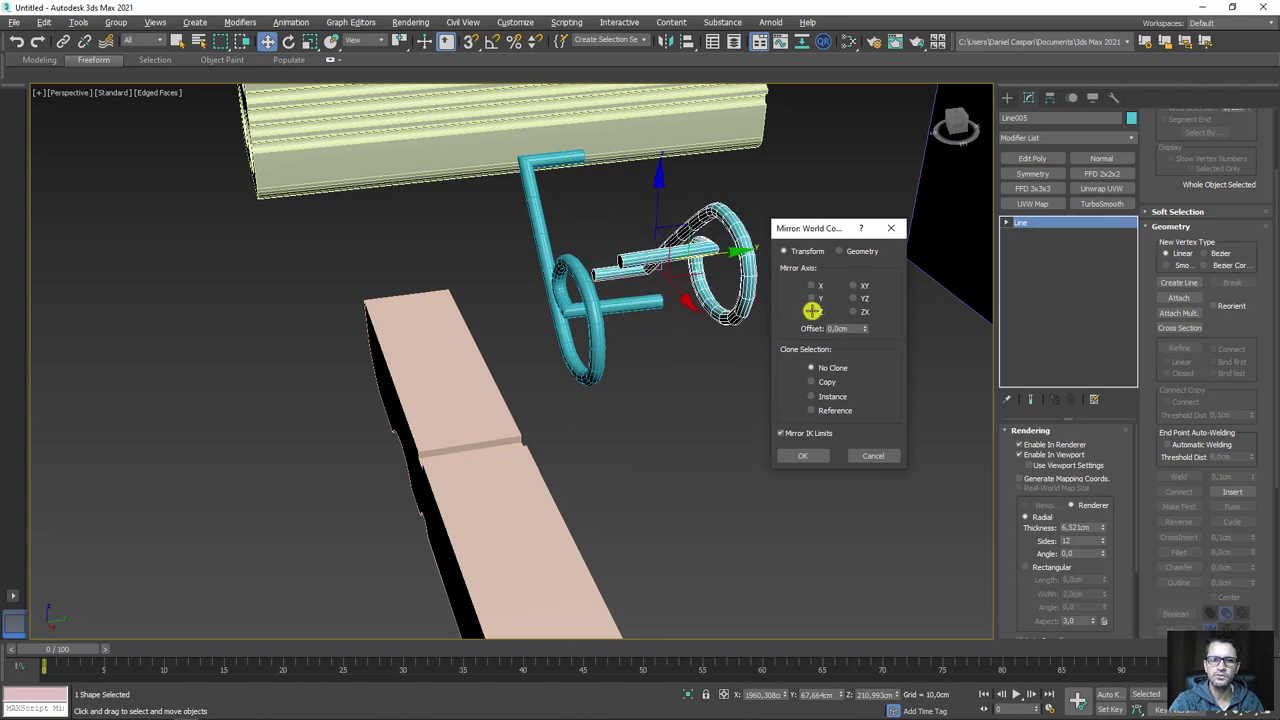
click(810, 453)
mouse_move(694, 323)
alt+middle_down()
mouse_move(706, 429)
mouse_move(809, 363)
mouse_move(816, 286)
mouse_move(854, 274)
mouse_move(809, 289)
mouse_move(694, 260)
mouse_move(768, 305)
mouse_move(691, 306)
mouse_move(664, 368)
mouse_move(934, 331)
alt+middle_up()
- Attach the mirrored copy to the original wire Line004
click(671, 326)
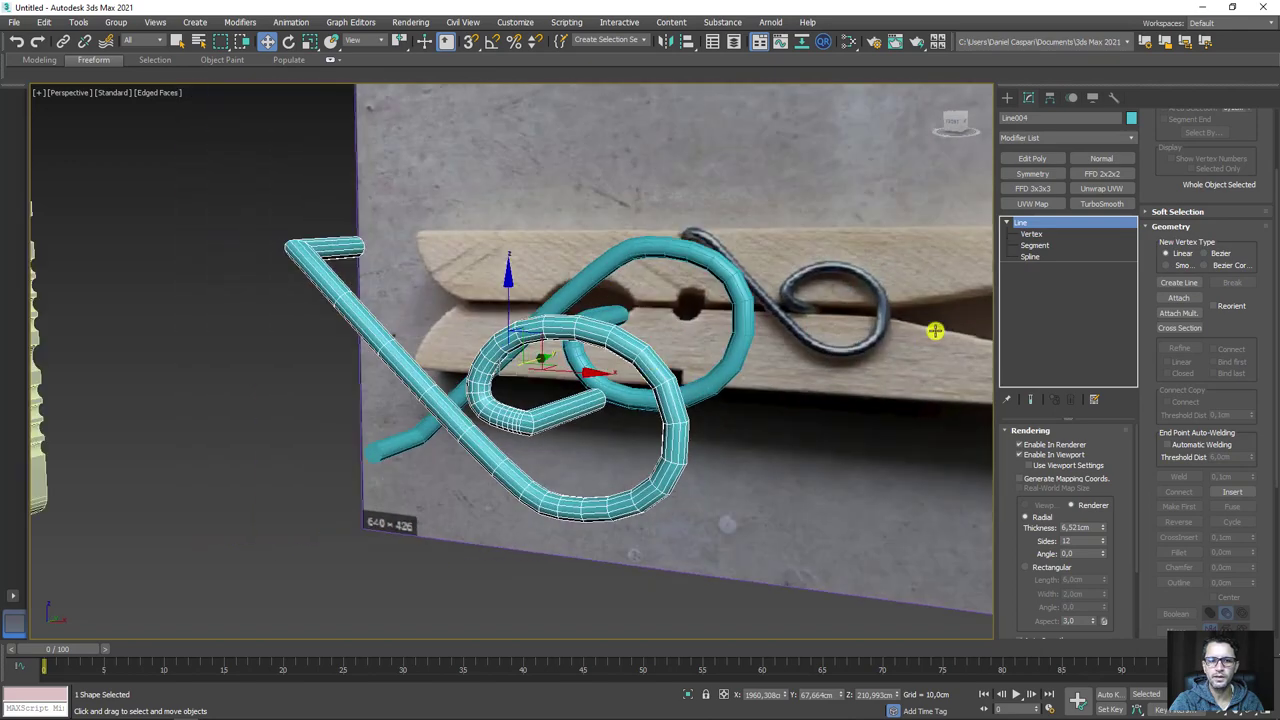
click(1035, 233)
alt+middle_drag(734, 337, 528, 428)
click(1020, 222)
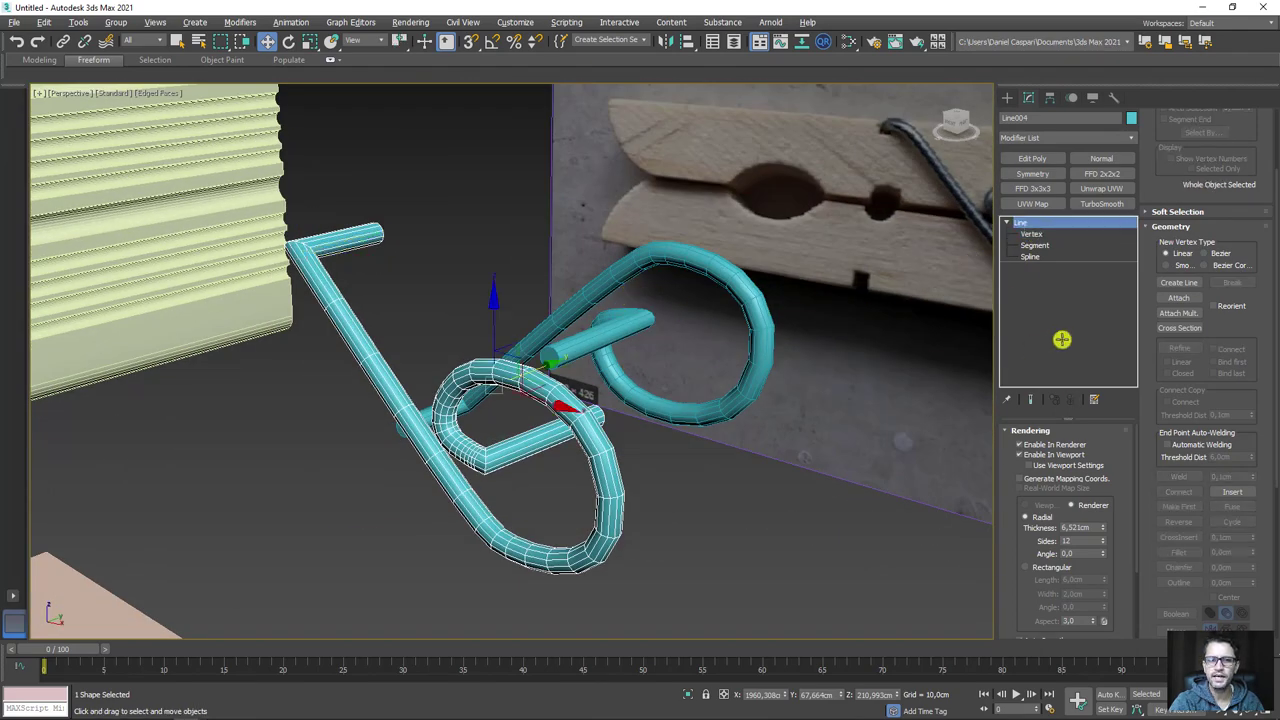
click(1177, 298)
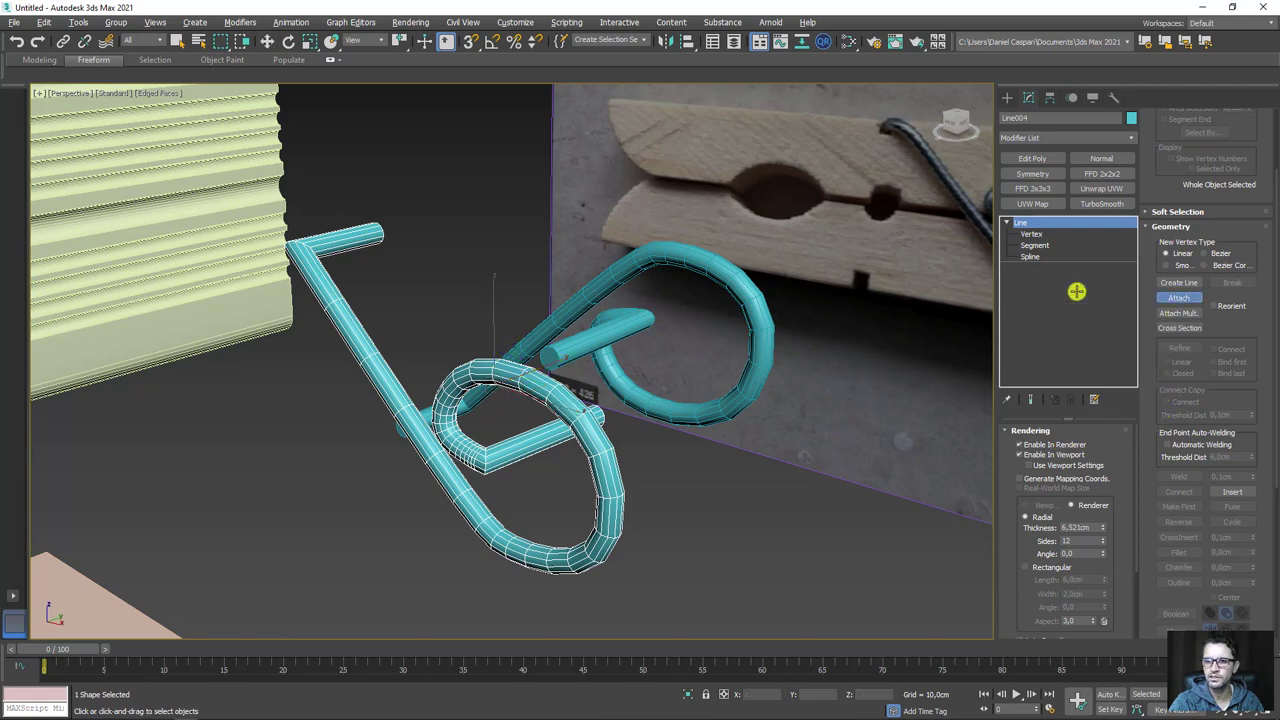
click(745, 290)
right_click(748, 290)
- Select a segment of the second coil and lower it along Z
click(1031, 233)
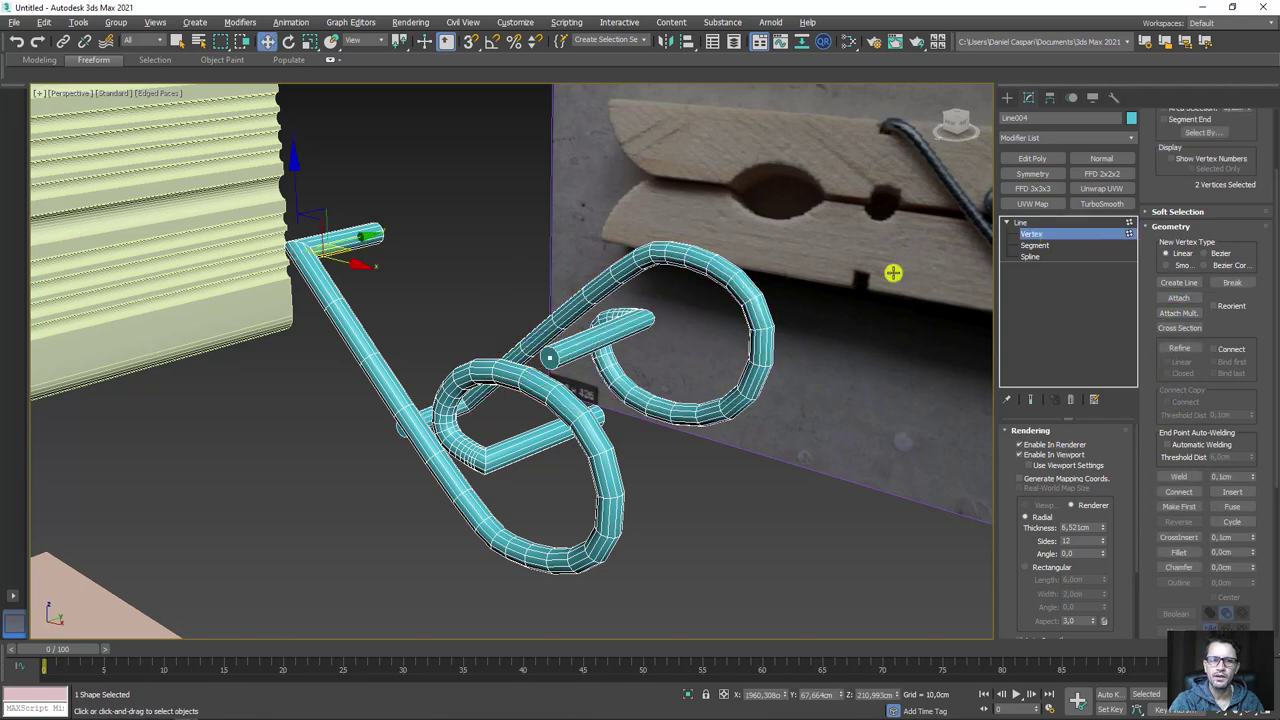
click(1038, 244)
click(573, 340)
alt+middle_drag(600, 340, 617, 366)
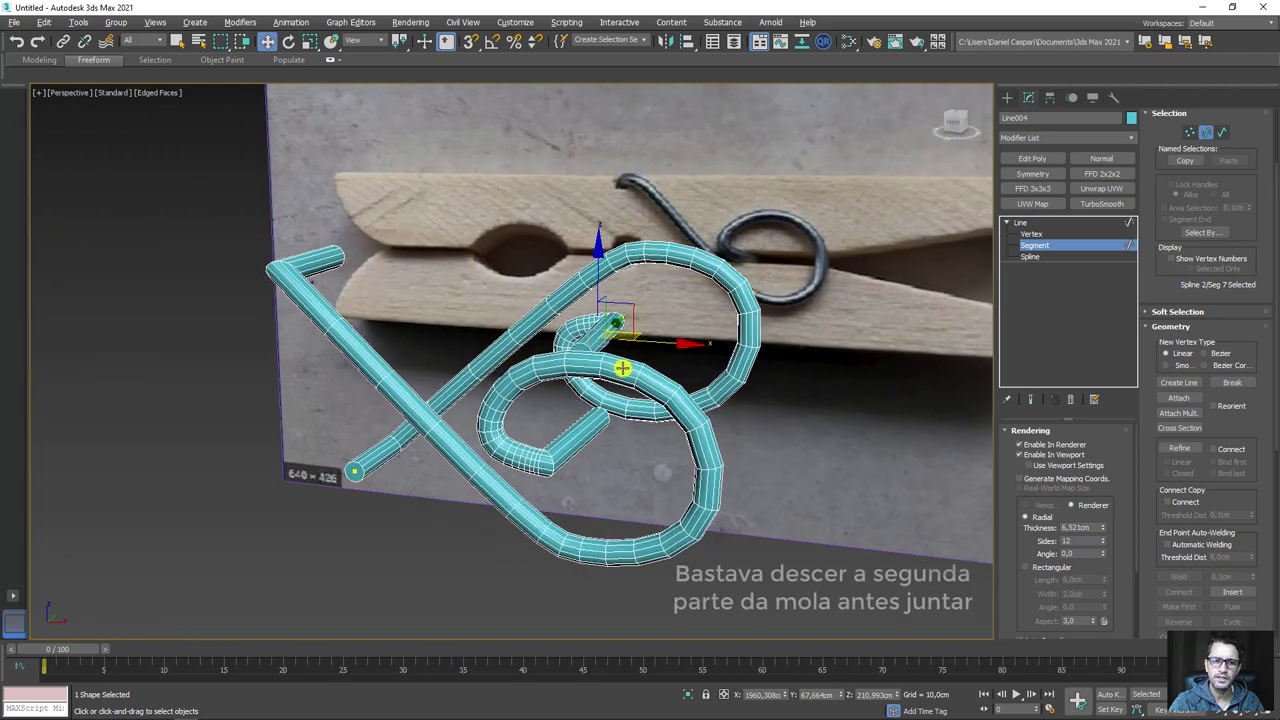
drag(632, 304, 631, 383)
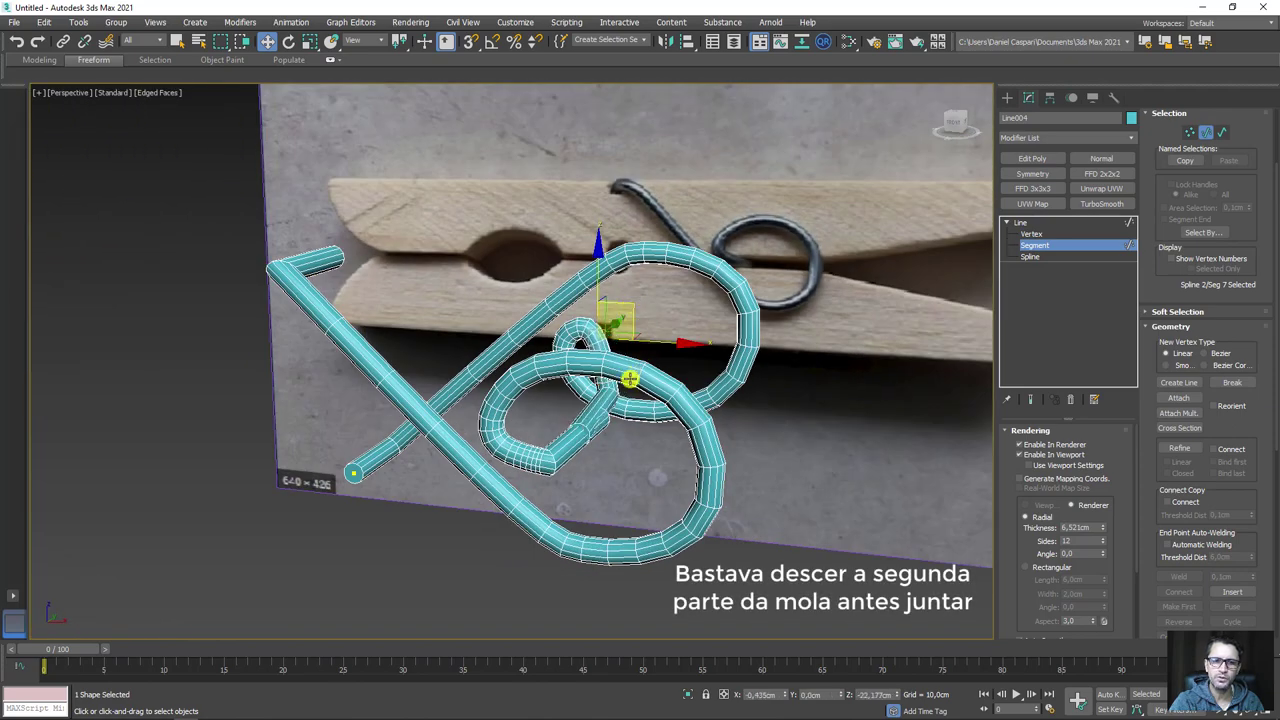
alt+middle_drag(631, 383, 959, 274)
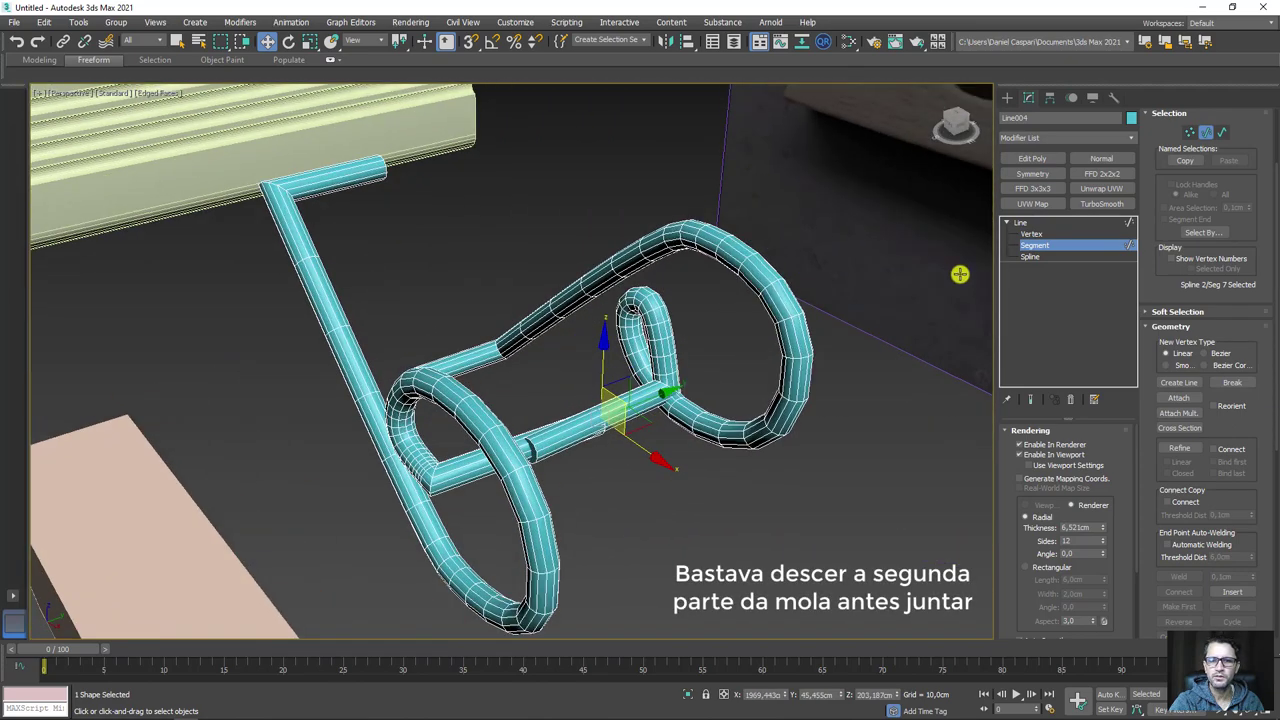
- Select the vertex at the coil's inner end and restore the view facing the photo
click(1027, 234)
click(693, 329)
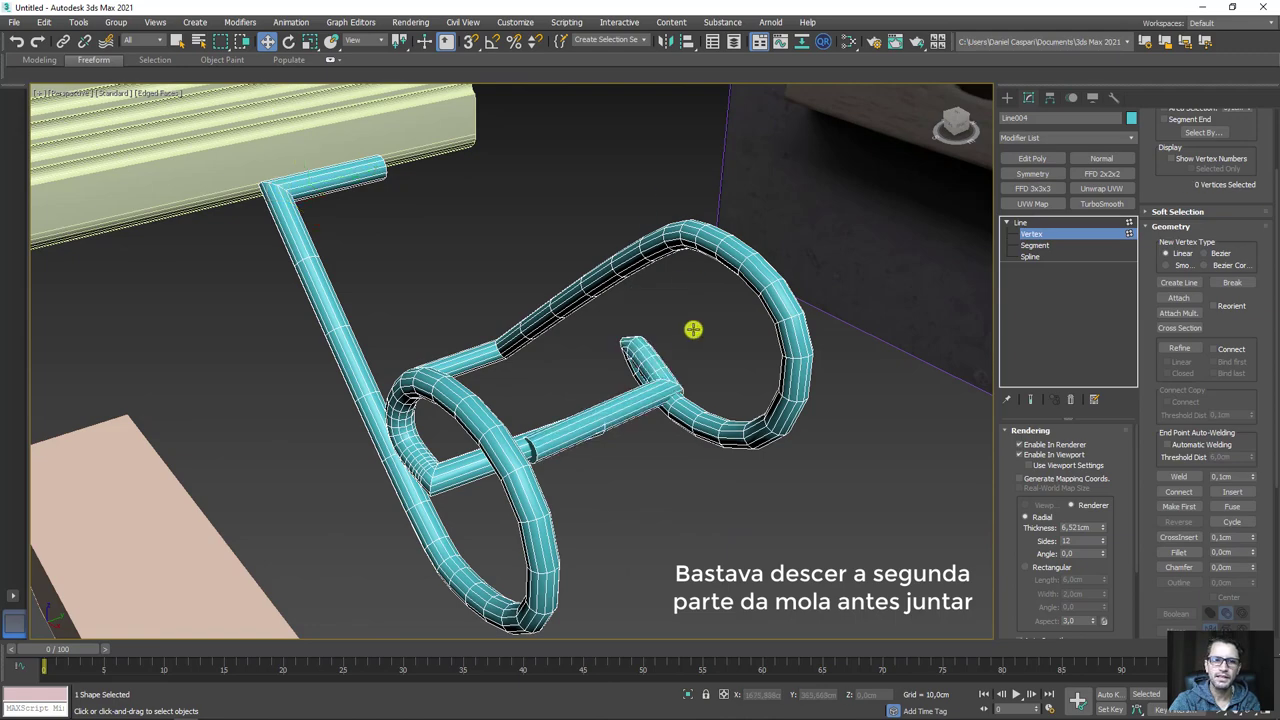
click(644, 344)
alt+middle_drag(644, 344, 663, 381)
key(shift+z)
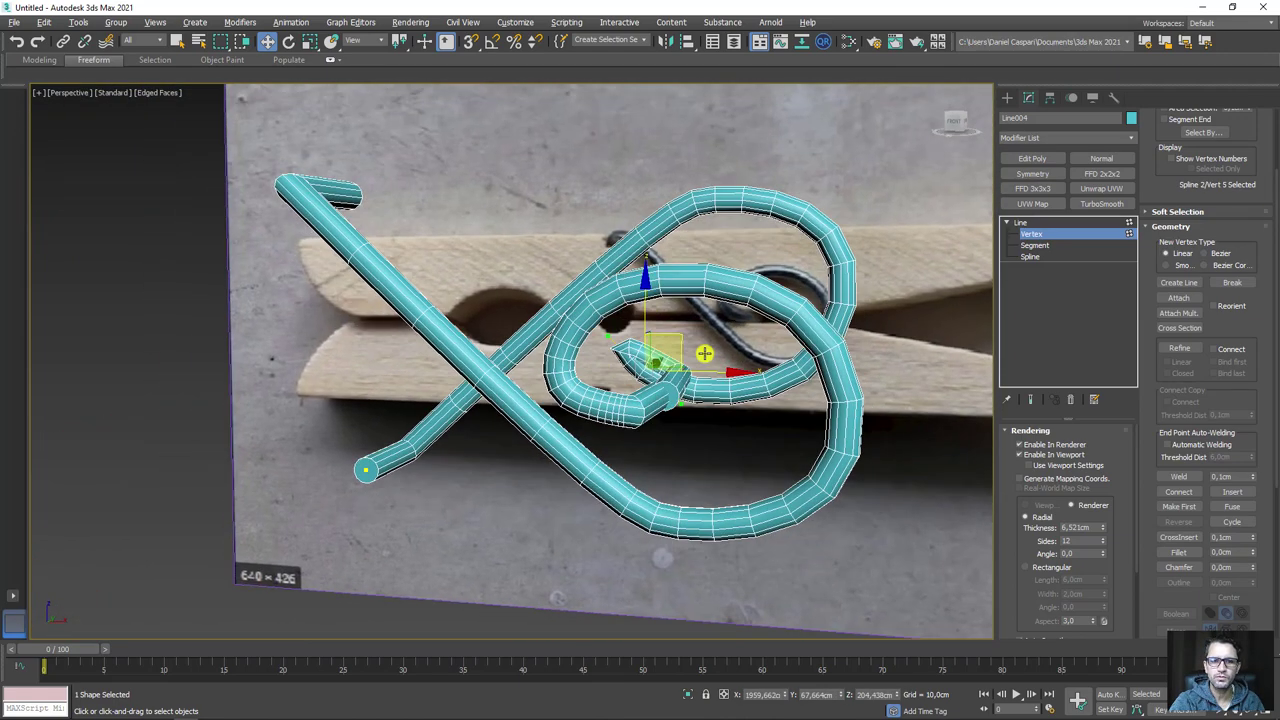
click(718, 368)
key(shift+z)
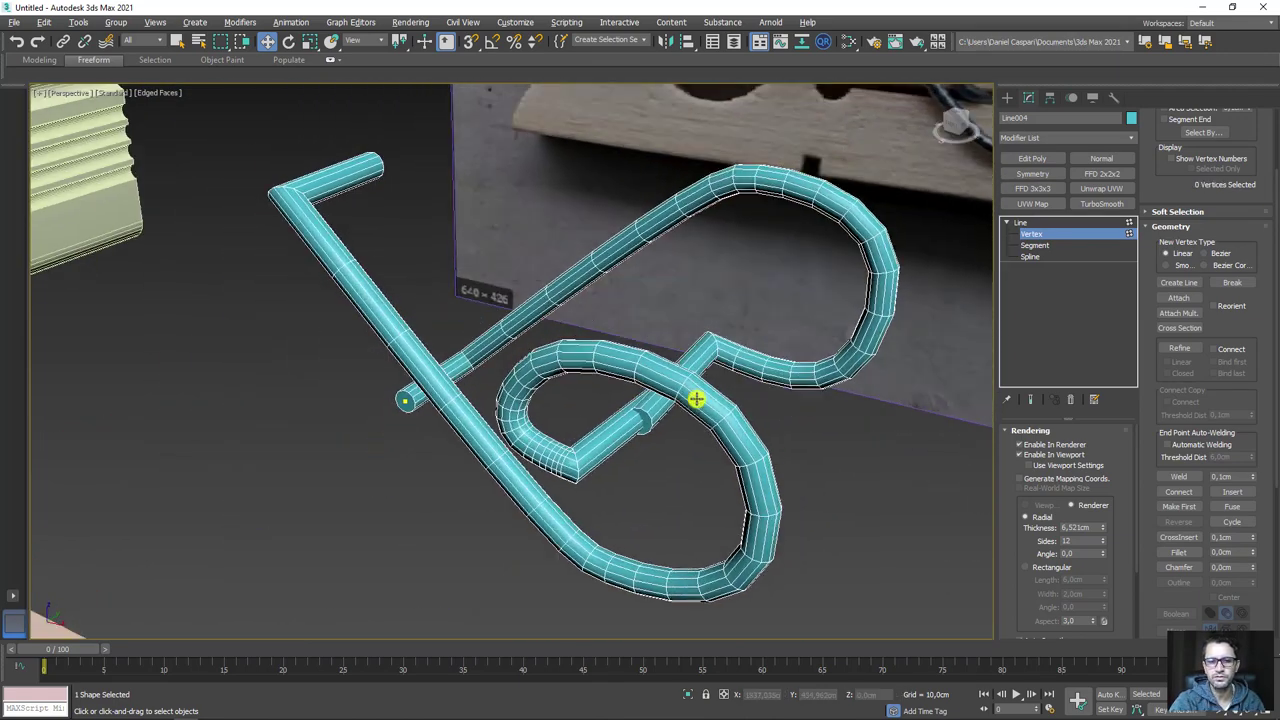
key(shift+z)
key(shift+z)
key(shift+z)
key(shift+z)
key(shift+z)
key(shift+z)
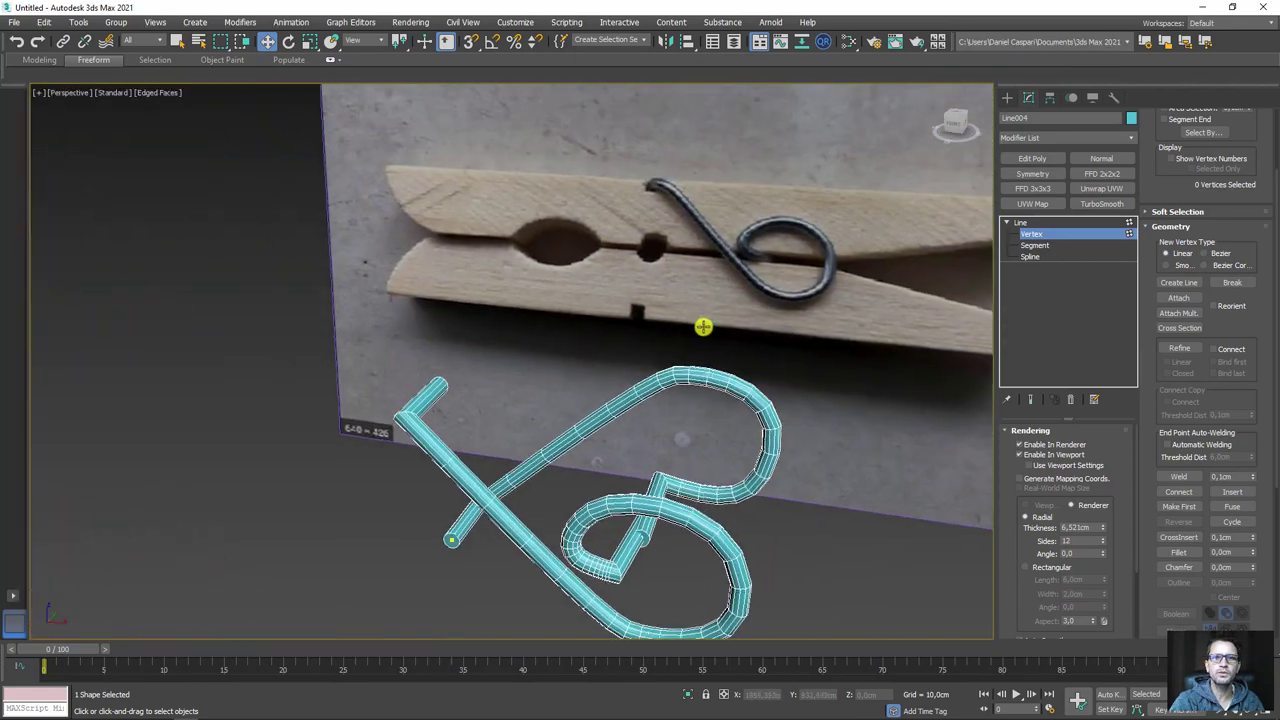
key(shift+z)
key(shift+z)
key(shift+z)
key(shift+z)
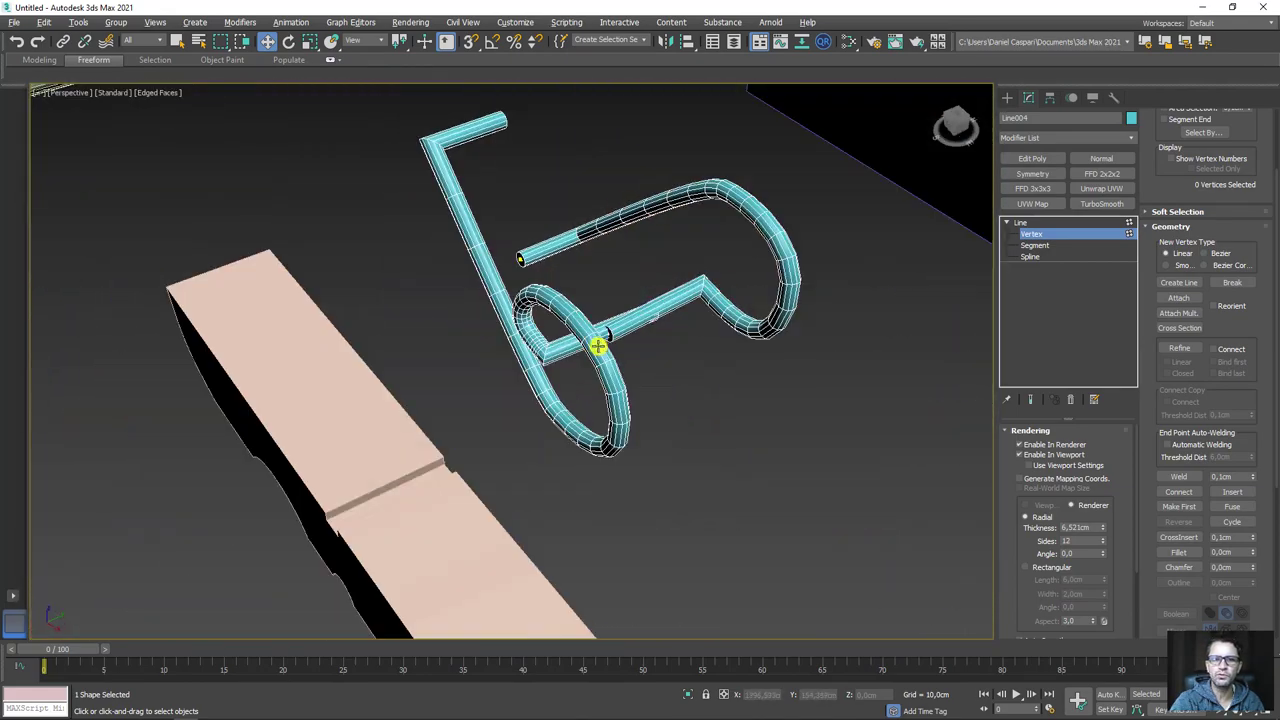
key(shift+z)
- Hide the wire's viewport tube, then fuse and weld the two crossing middle vertices into one
click(1030, 455)
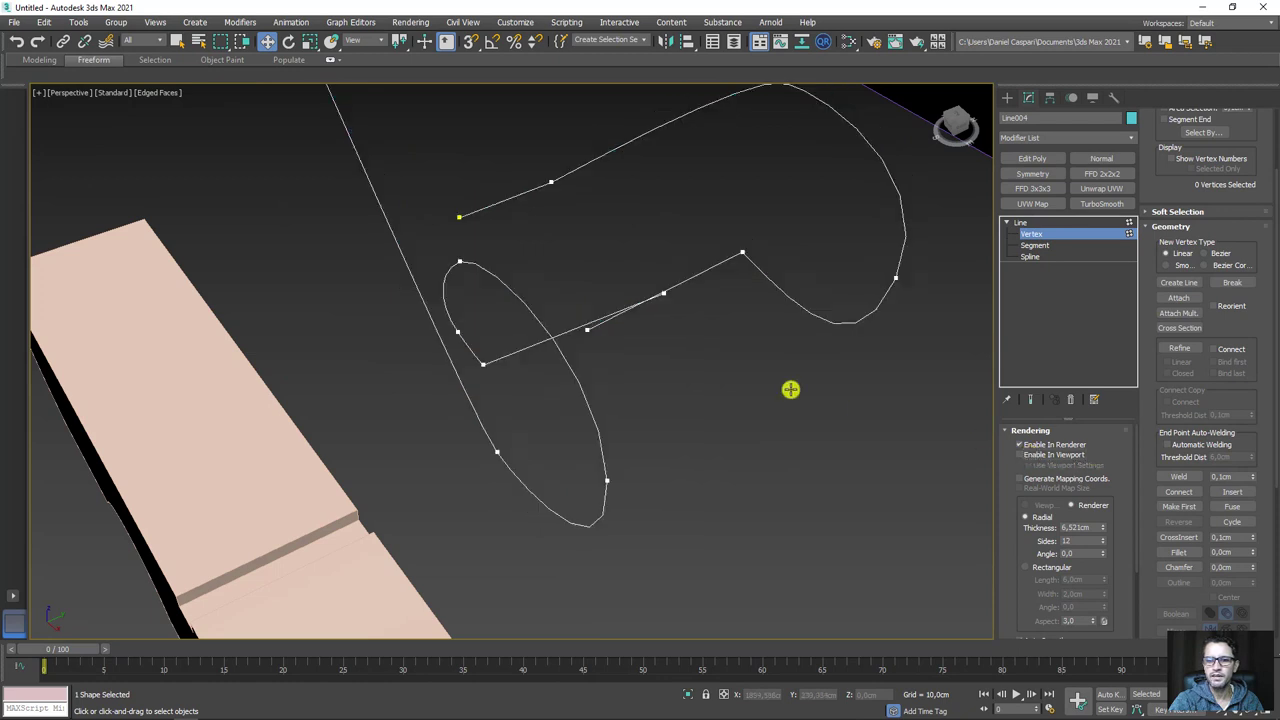
alt+middle_drag(789, 389, 676, 381)
drag(532, 275, 531, 268)
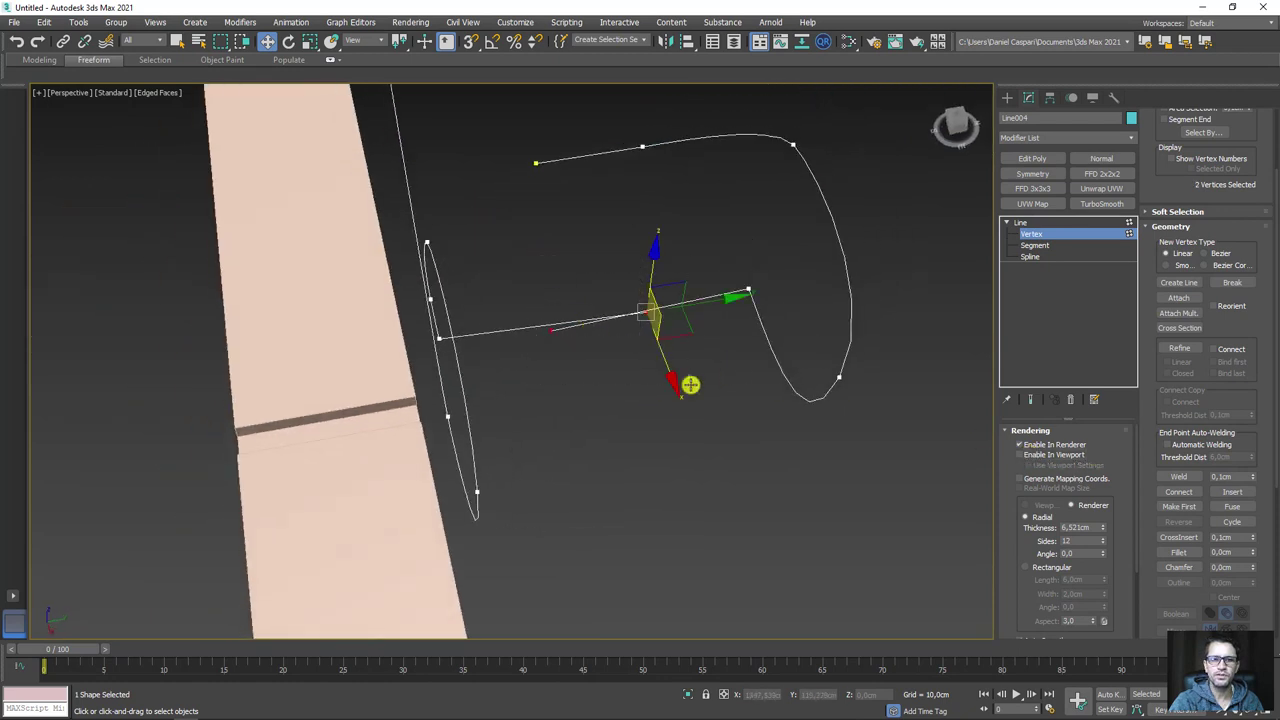
drag(1249, 317, 1244, 172)
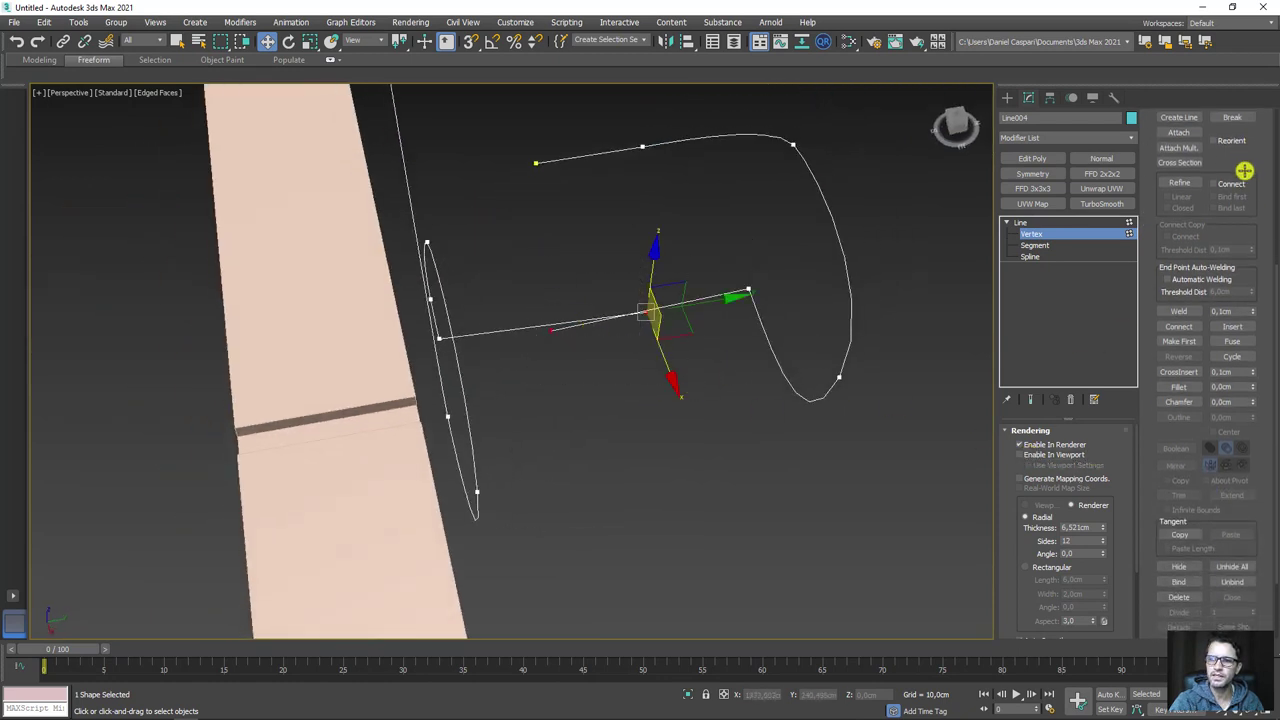
click(1240, 340)
alt+middle_drag(686, 401, 670, 405)
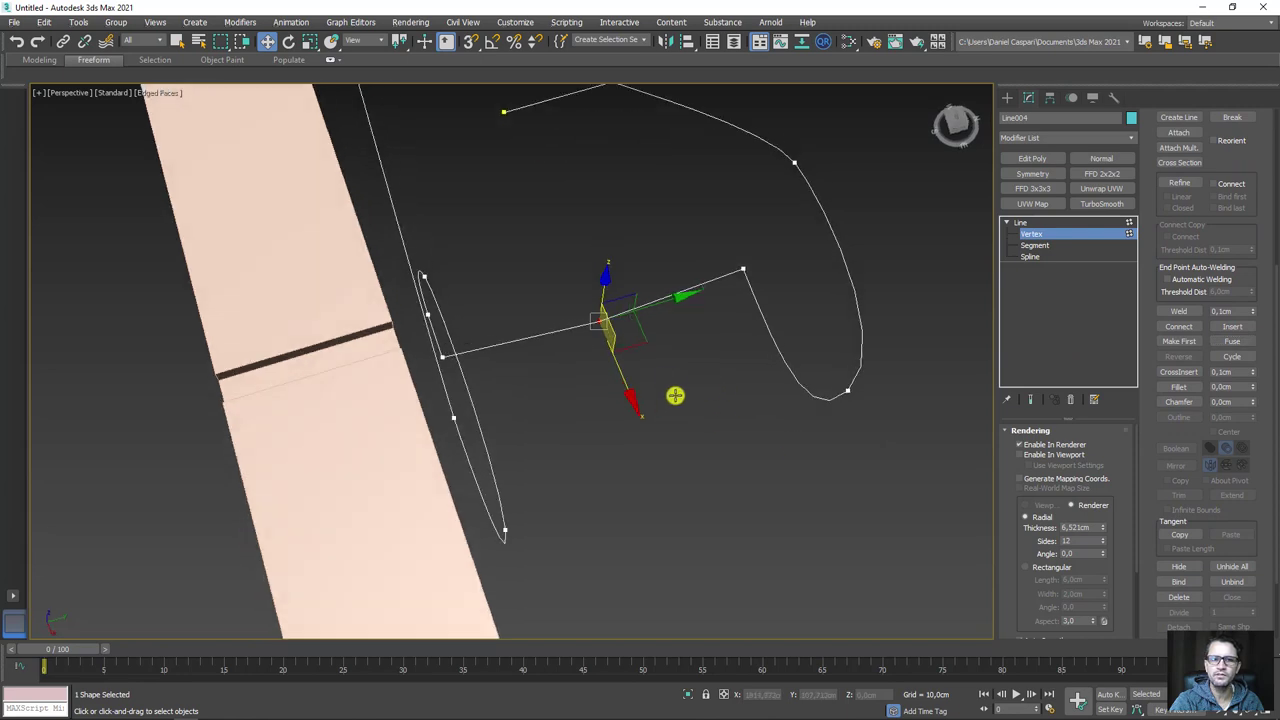
key(Delete)
key(ctrl+z)
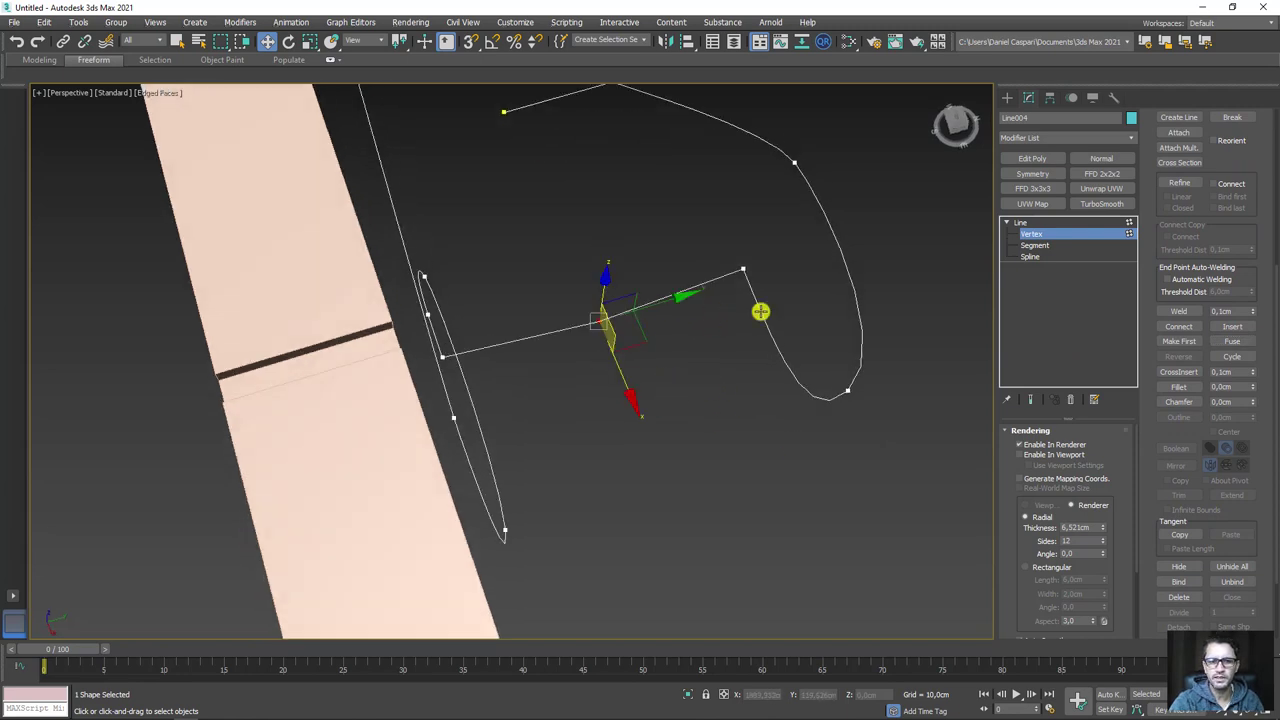
click(1178, 310)
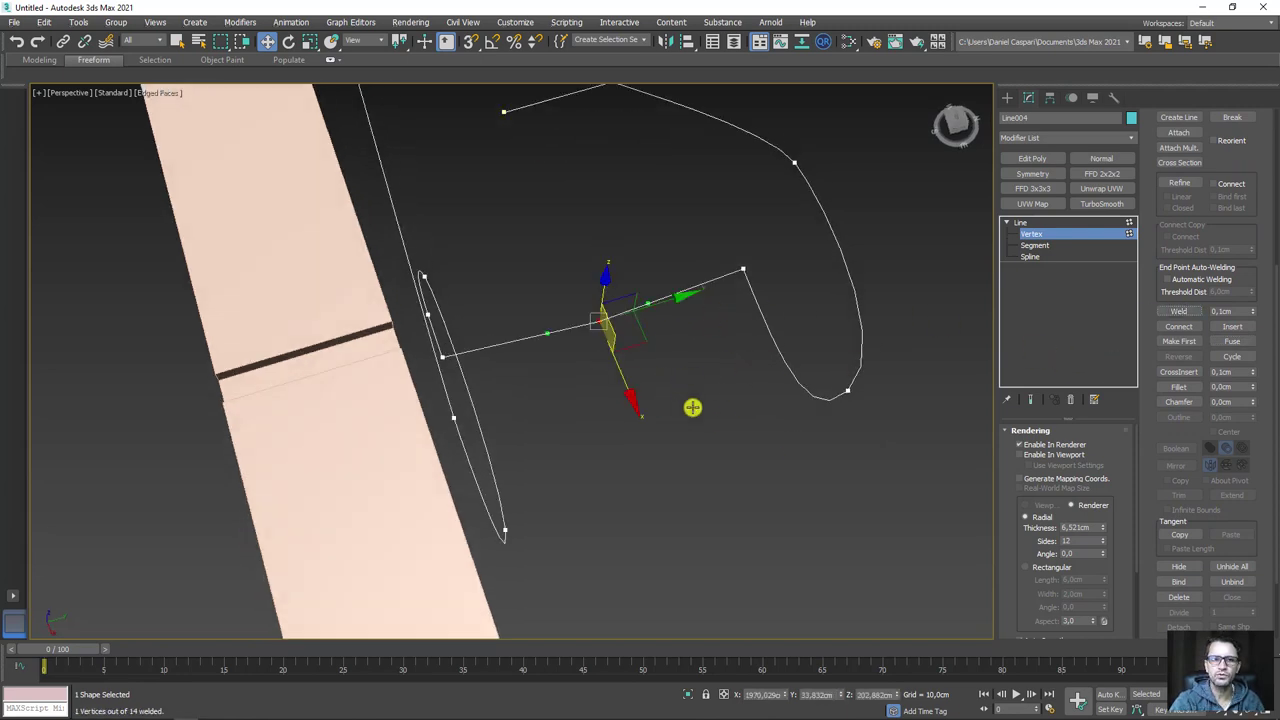
- Delete the extra middle vertex and fillet the loop's corner vertices by 8.69 cm
key(Delete)
mouse_move(903, 284)
alt+middle_down()
mouse_move(623, 320)
mouse_move(683, 289)
alt+middle_up()
click(740, 330)
alt+middle_drag(563, 363, 622, 337)
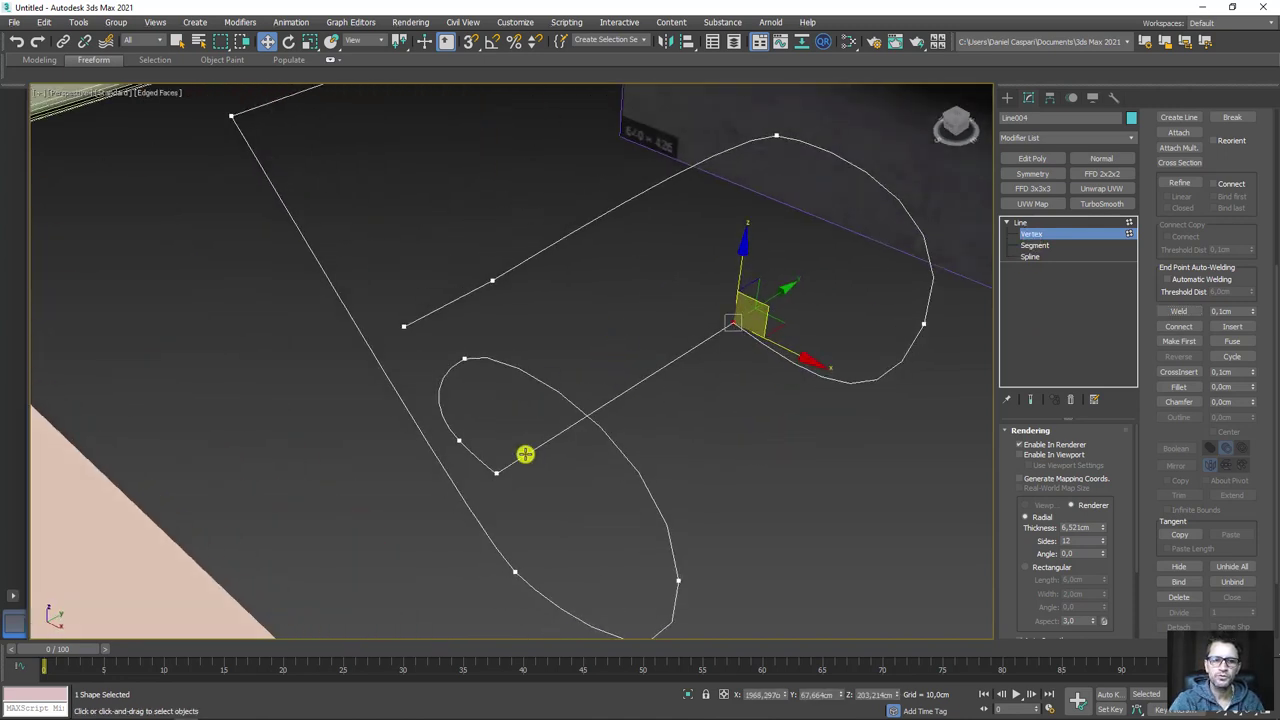
click(493, 474)
click(1177, 388)
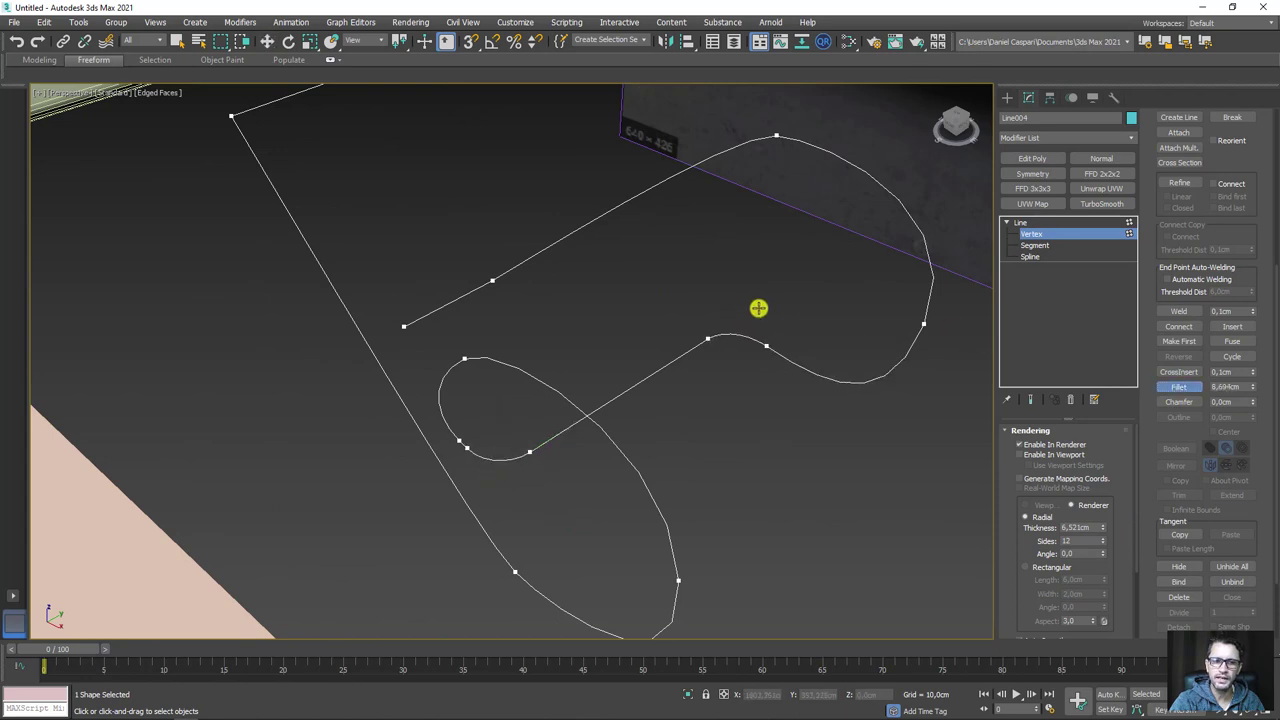
- Show the spring wire as a tube in the viewport again with 18 sides
click(1029, 223)
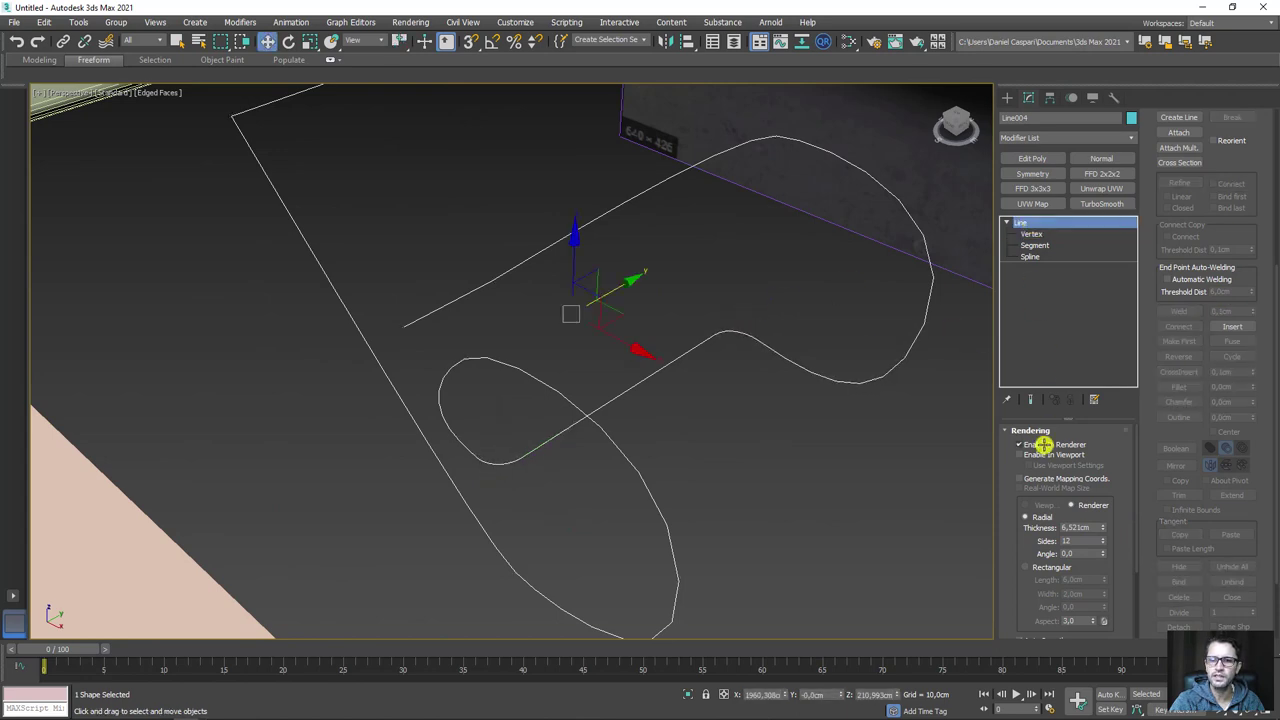
click(1035, 455)
mouse_move(732, 466)
alt+middle_down()
mouse_move(711, 449)
mouse_move(946, 404)
alt+middle_up()
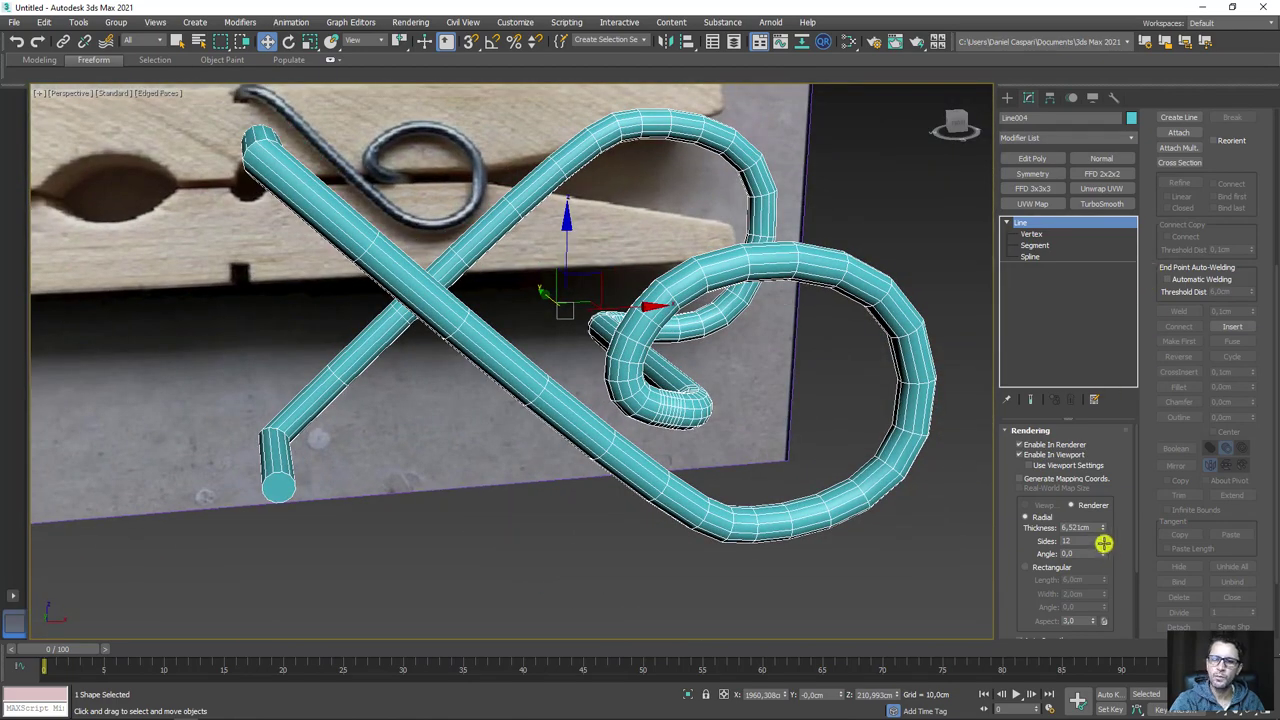
drag(1102, 541, 1075, 540)
text(18)
key(Return)
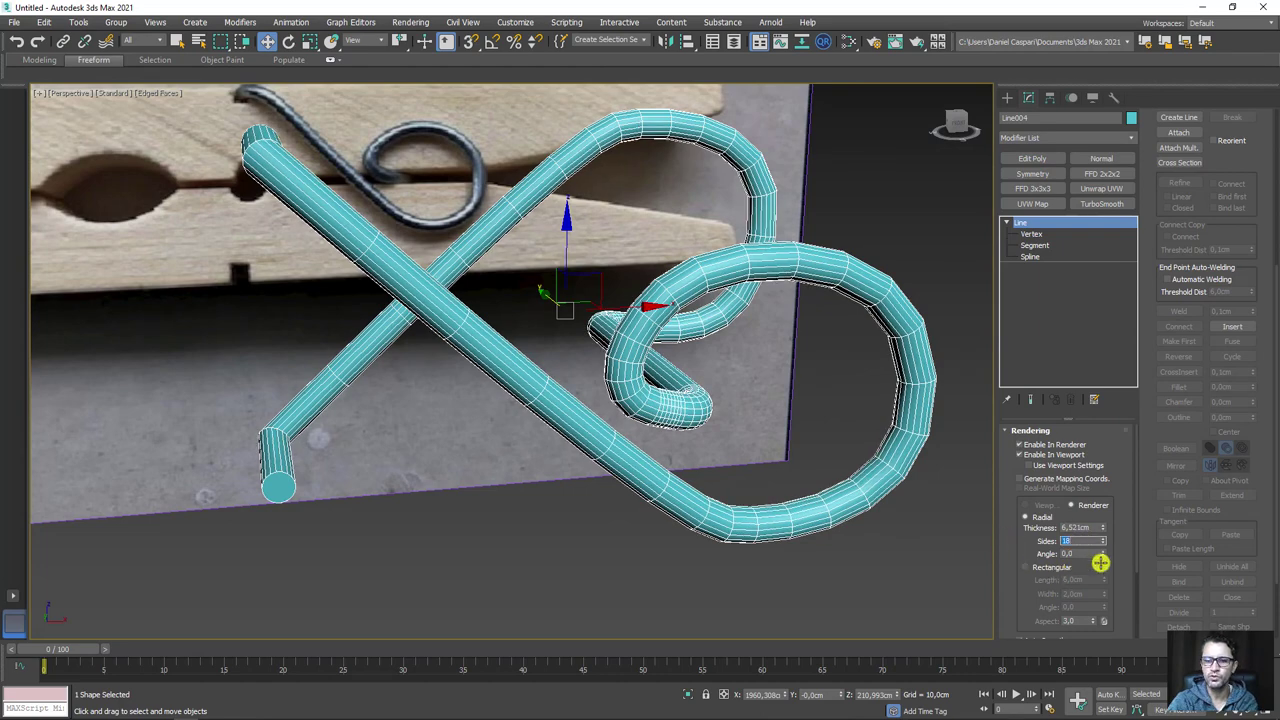
- Set the spline's Interpolation Steps to 12 for smoother curves
drag(1154, 210, 1172, 513)
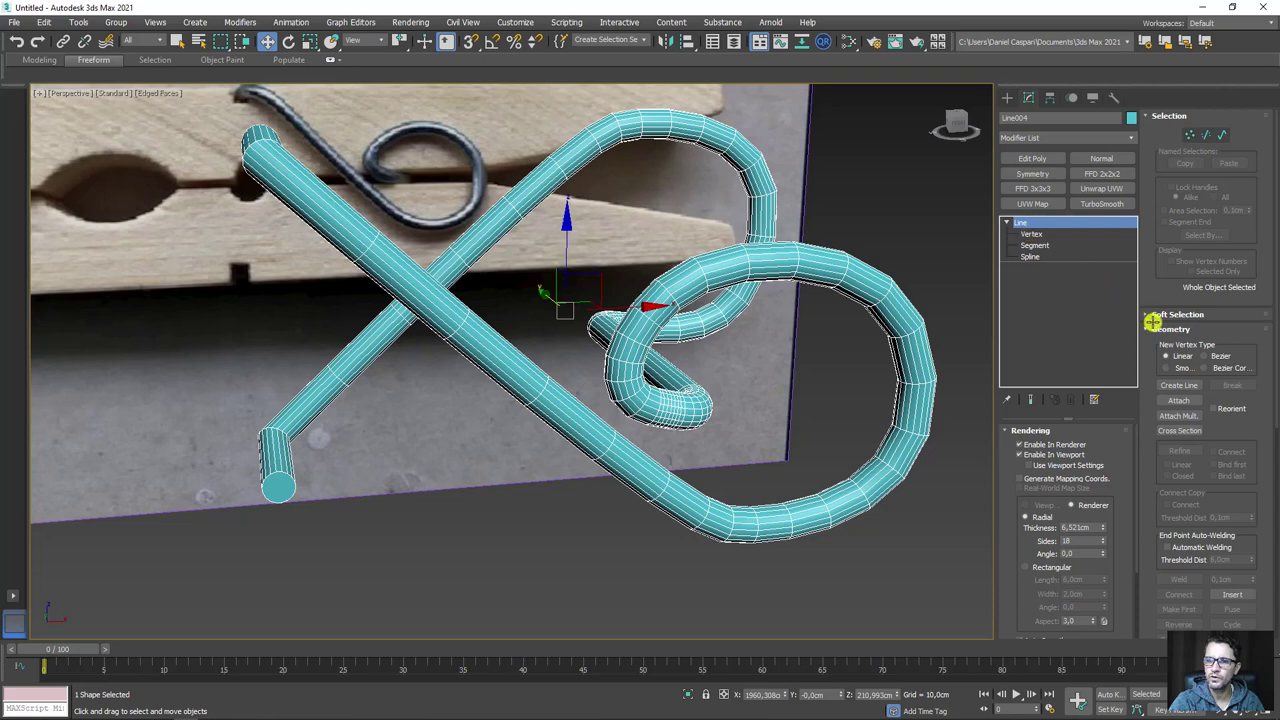
ctrl+click(1152, 118)
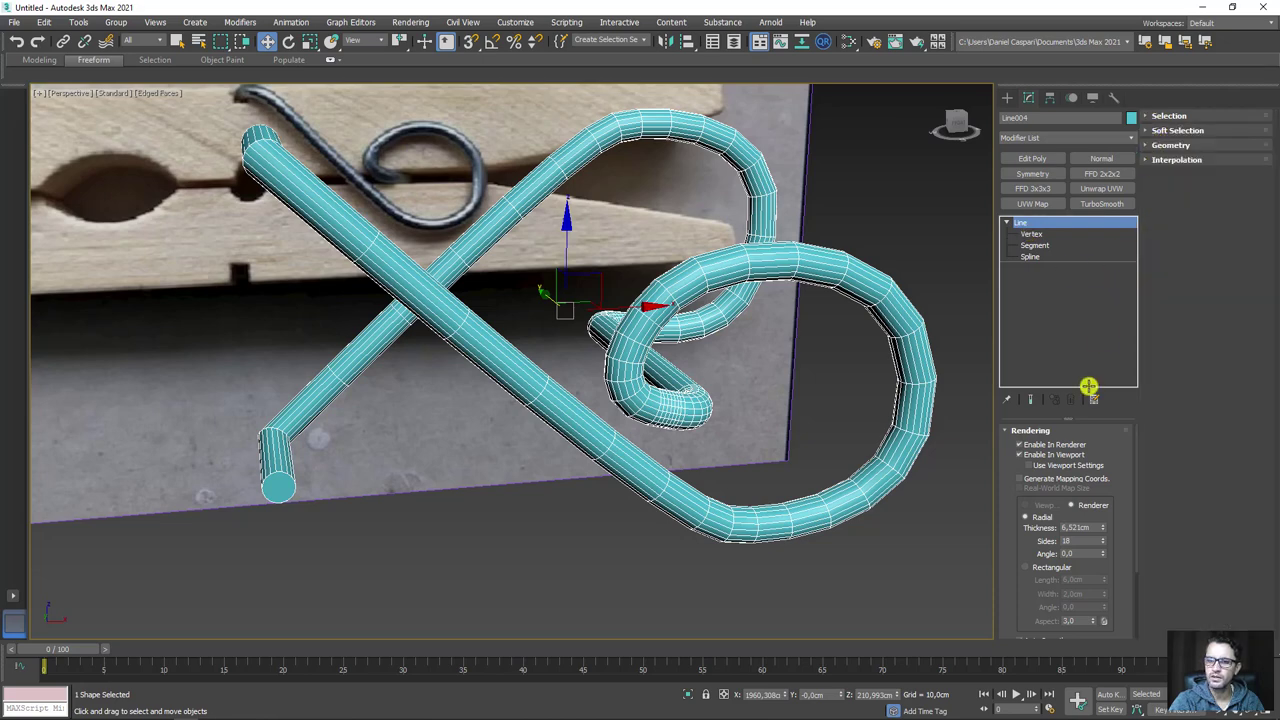
click(1015, 431)
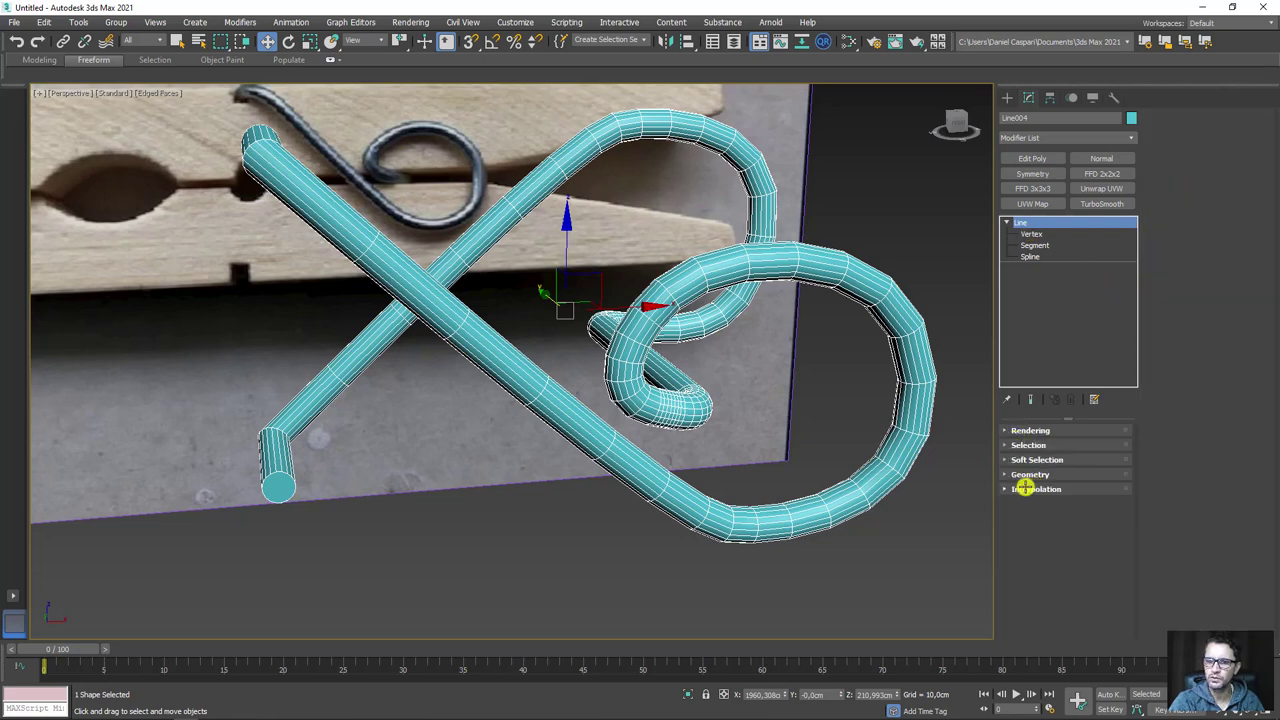
click(1025, 487)
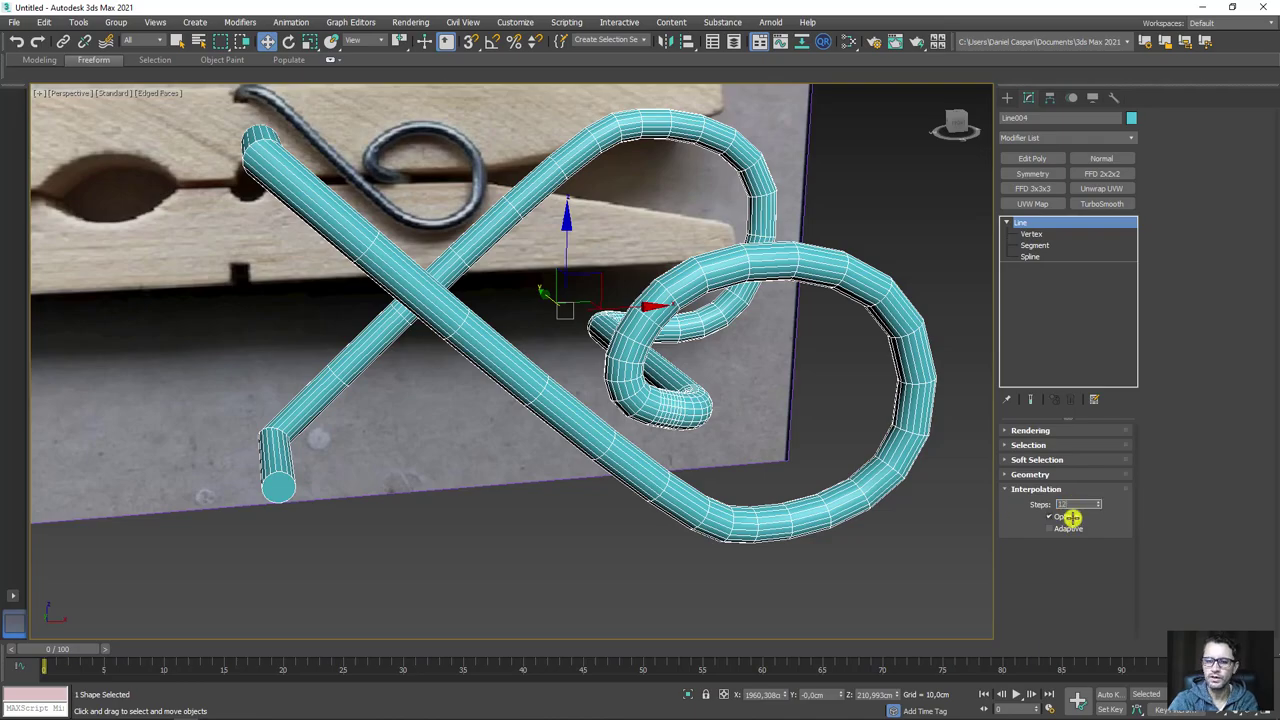
key(Return)
mouse_move(856, 480)
alt+middle_down()
mouse_move(889, 486)
mouse_move(706, 494)
mouse_move(829, 486)
mouse_move(774, 446)
mouse_move(624, 397)
alt+middle_up()
- Fillet the hook's top corner vertex by about 6,44cm into a smooth curve
click(1031, 233)
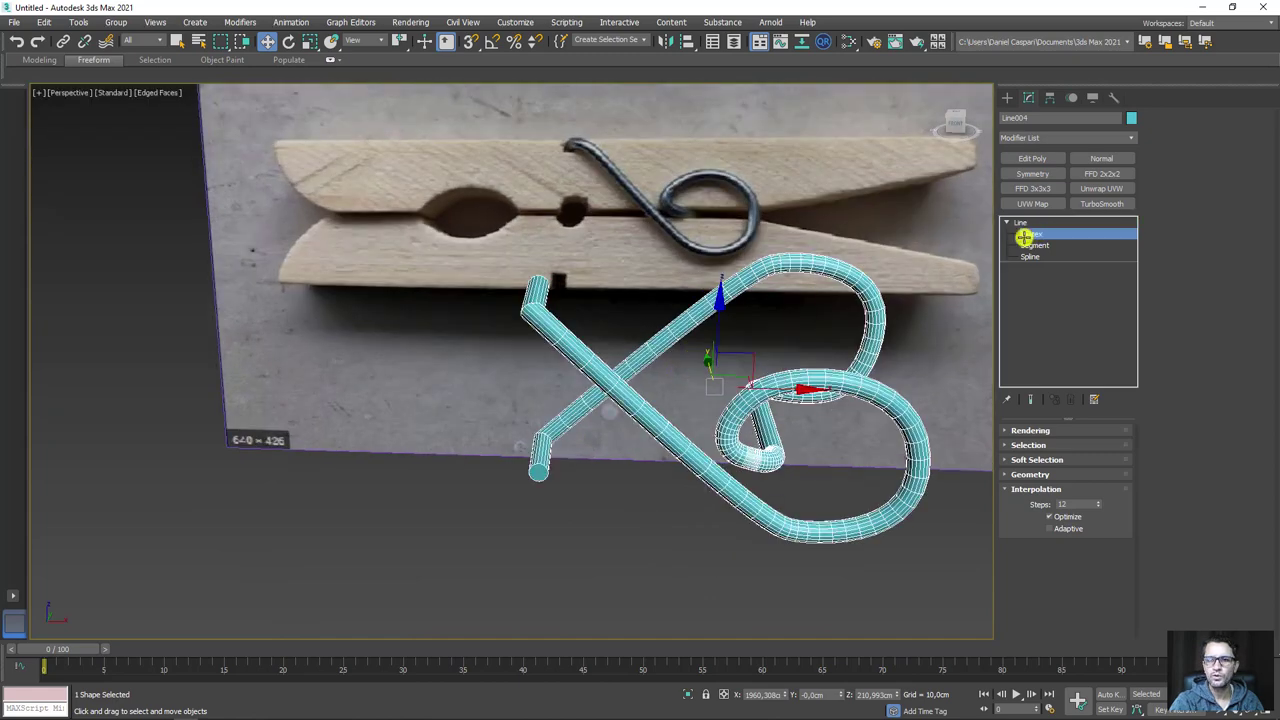
alt+middle_drag(780, 380, 623, 357)
drag(468, 243, 646, 324)
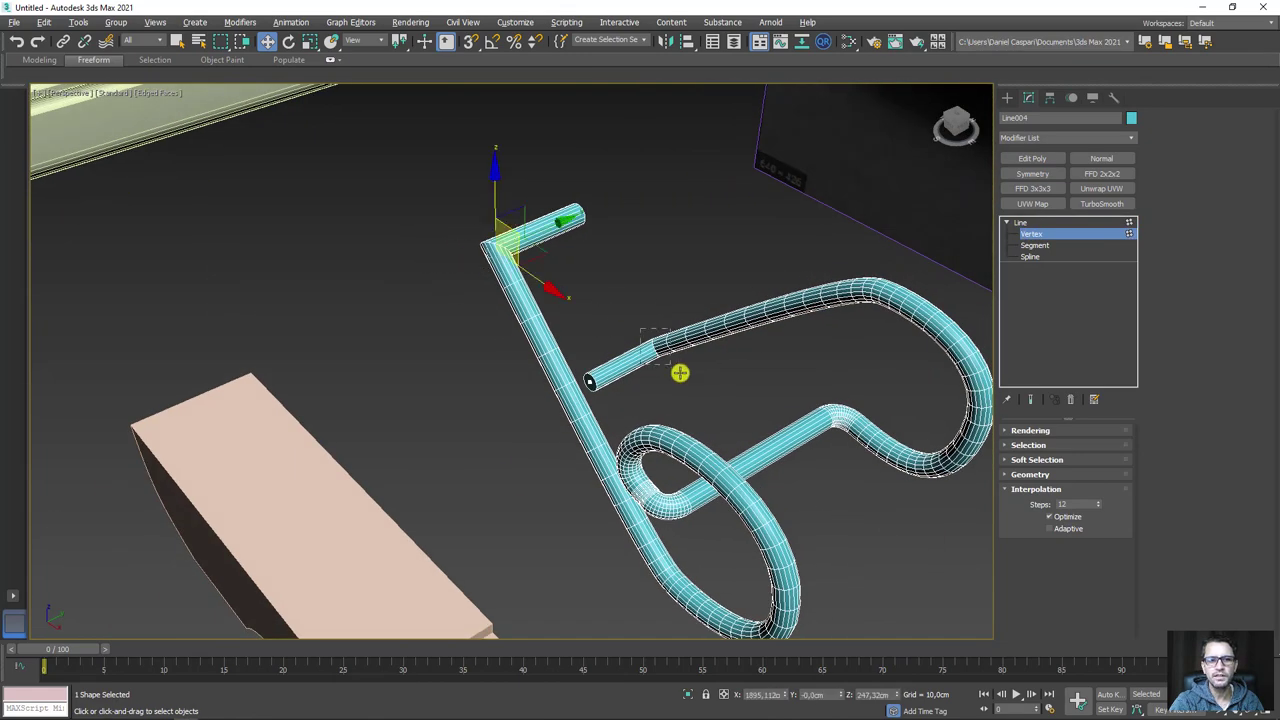
alt+middle_drag(680, 372, 1072, 401)
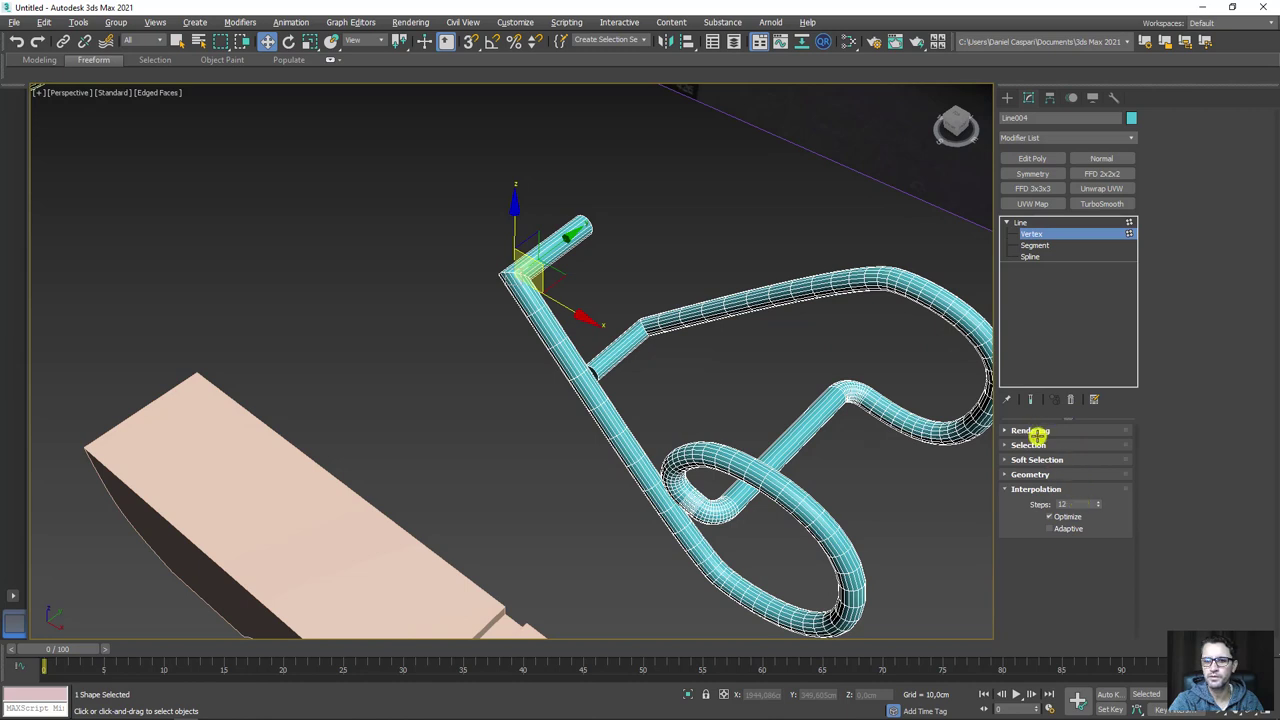
click(1033, 431)
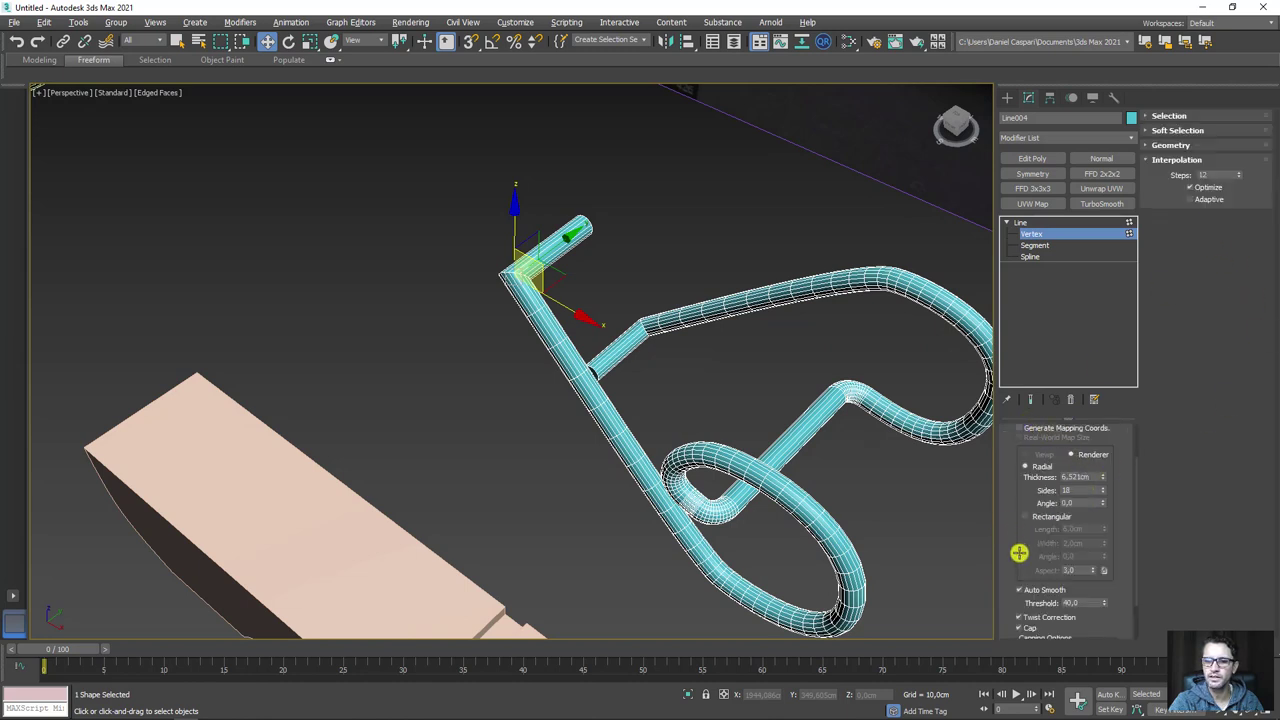
click(1155, 145)
click(1174, 374)
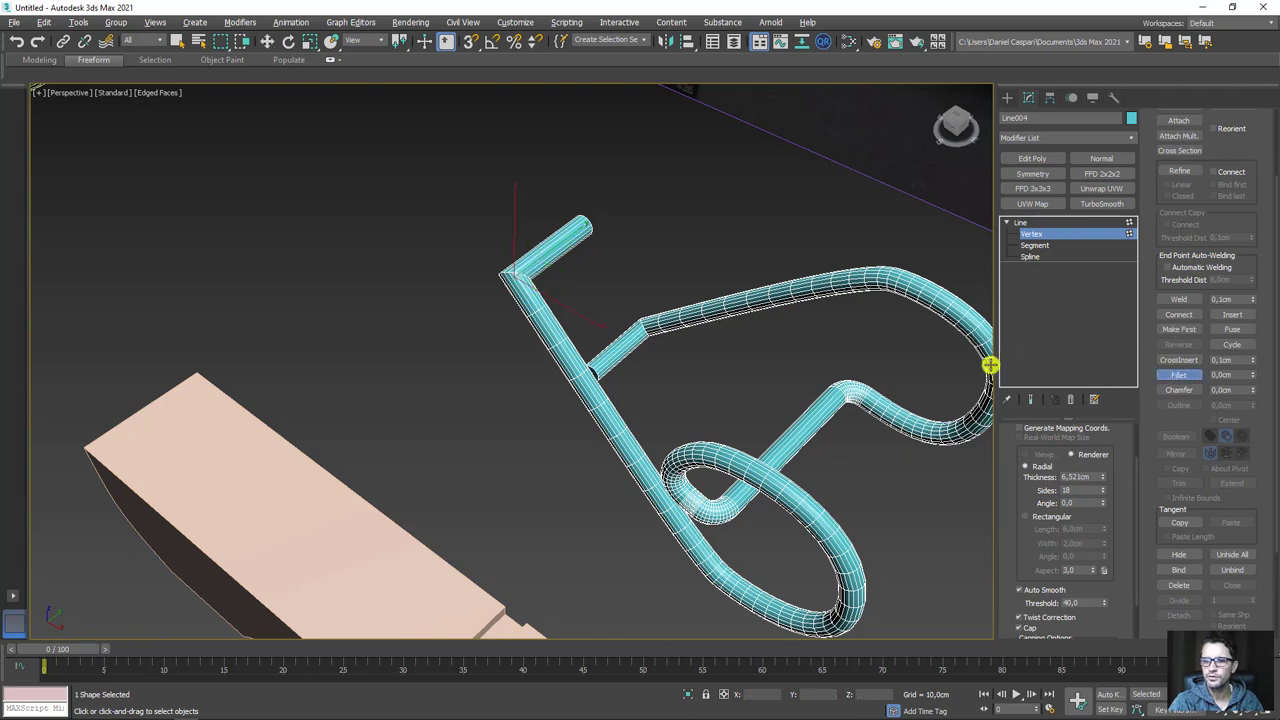
drag(644, 329, 614, 323)
- In the Front view, raise the pink wooden half Line003 up over the clothespin photo
key(w)
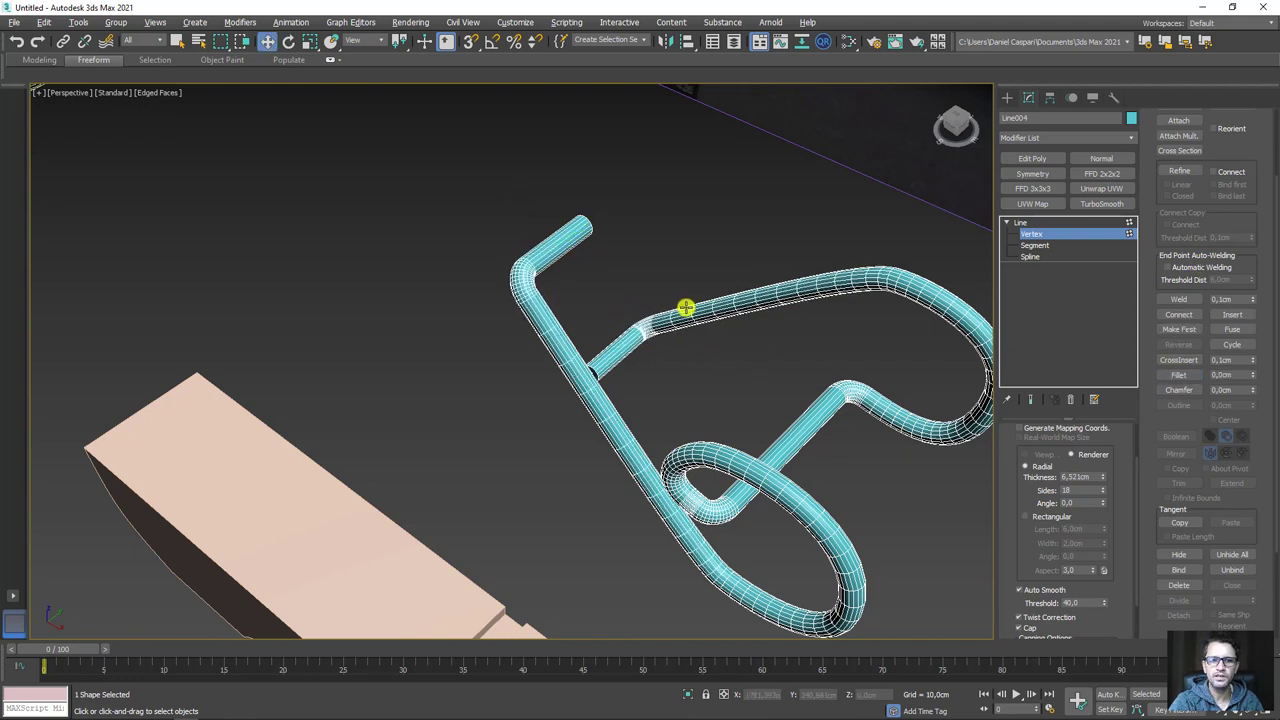
scroll(651, 523, down, 5)
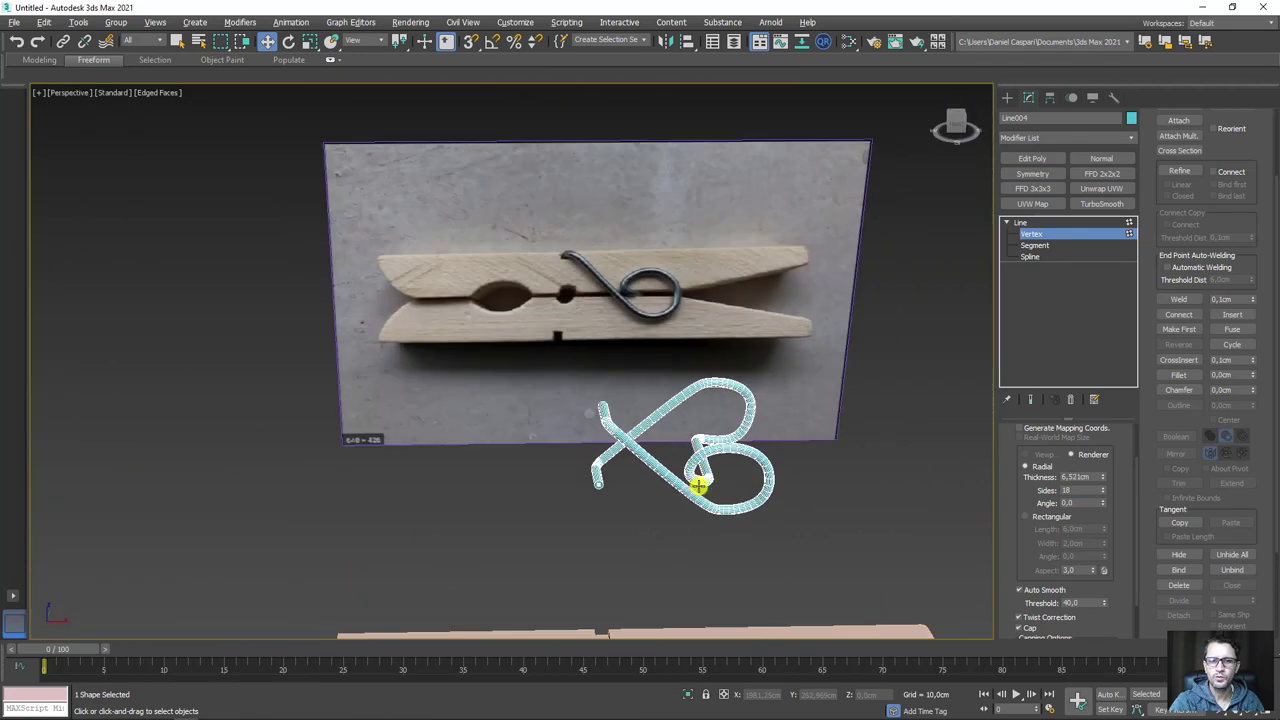
click(1022, 222)
scroll(833, 396, down, 3)
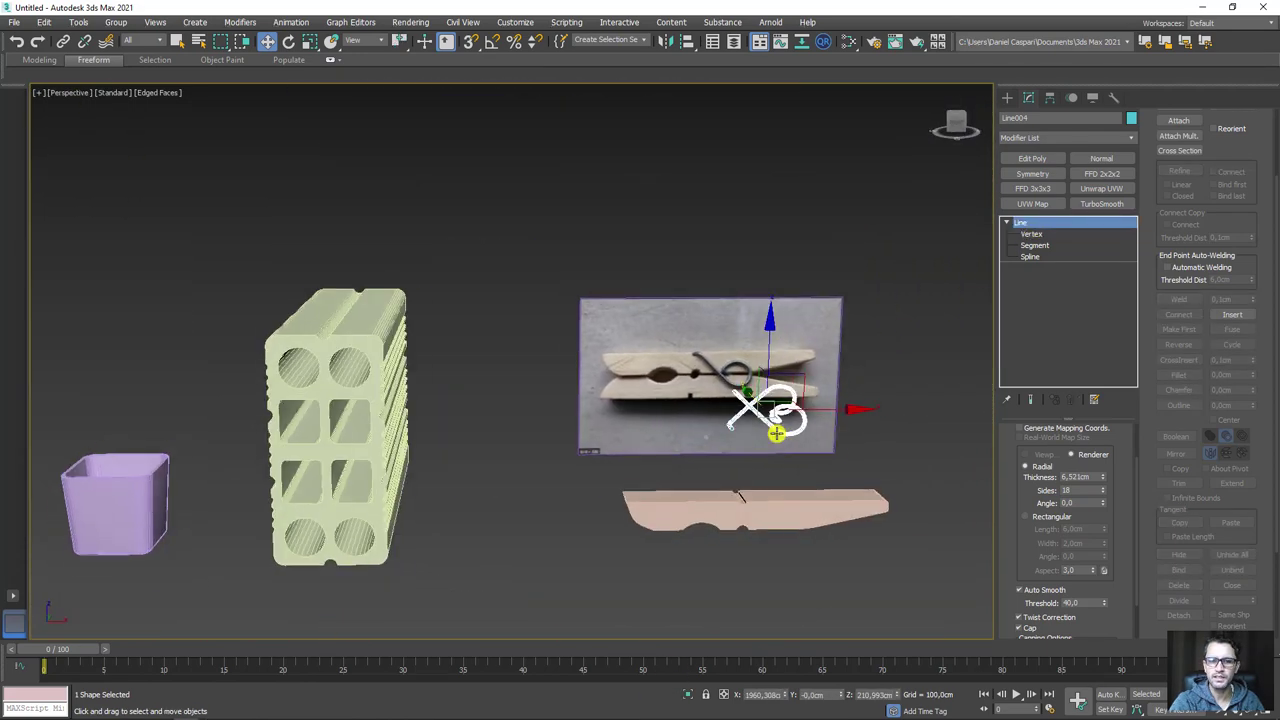
click(770, 521)
key(f)
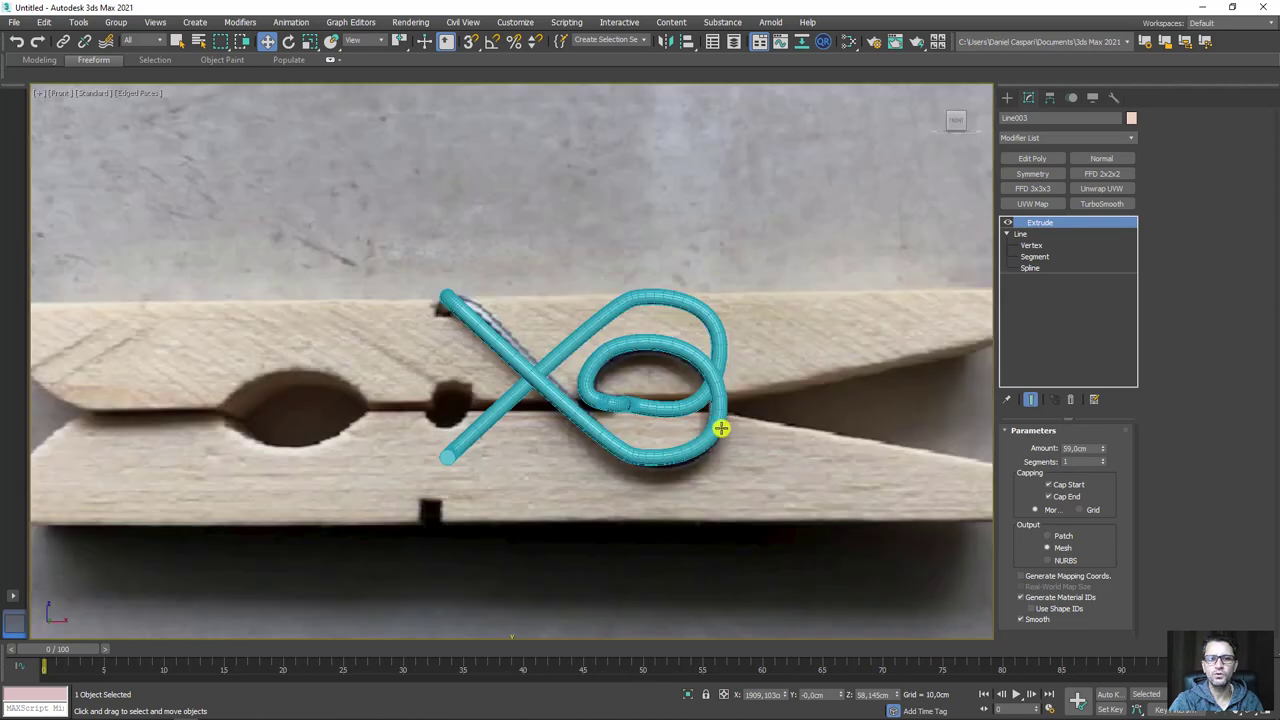
scroll(639, 453, down, 3)
drag(618, 521, 651, 322)
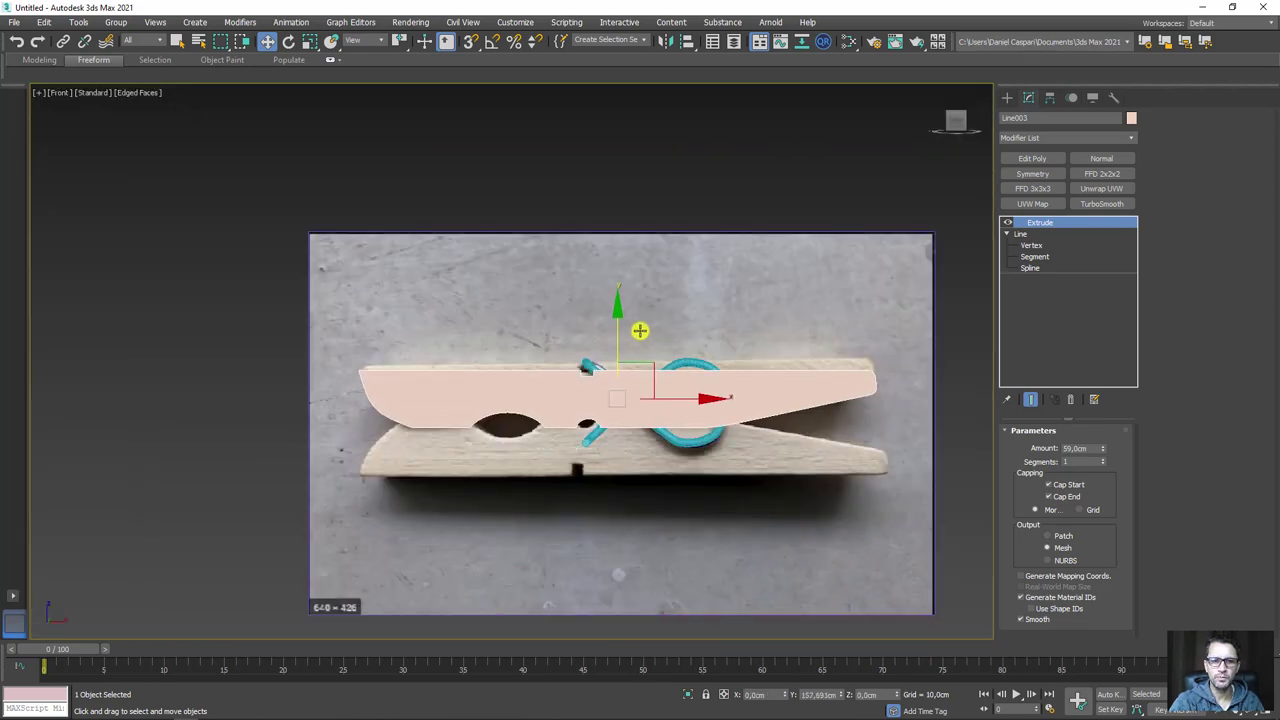
- Move the spring wire Line004 onto the wooden half
mouse_move(651, 322)
alt+middle_down()
mouse_move(700, 437)
mouse_move(571, 374)
mouse_move(529, 394)
alt+middle_up()
click(539, 405)
drag(459, 378, 576, 376)
mouse_move(580, 376)
alt+middle_down()
mouse_move(628, 471)
mouse_move(608, 409)
mouse_move(600, 434)
mouse_move(653, 474)
alt+middle_up()
- Set the wooden half's Extrude Amount to 63,5cm
click(653, 474)
click(653, 474)
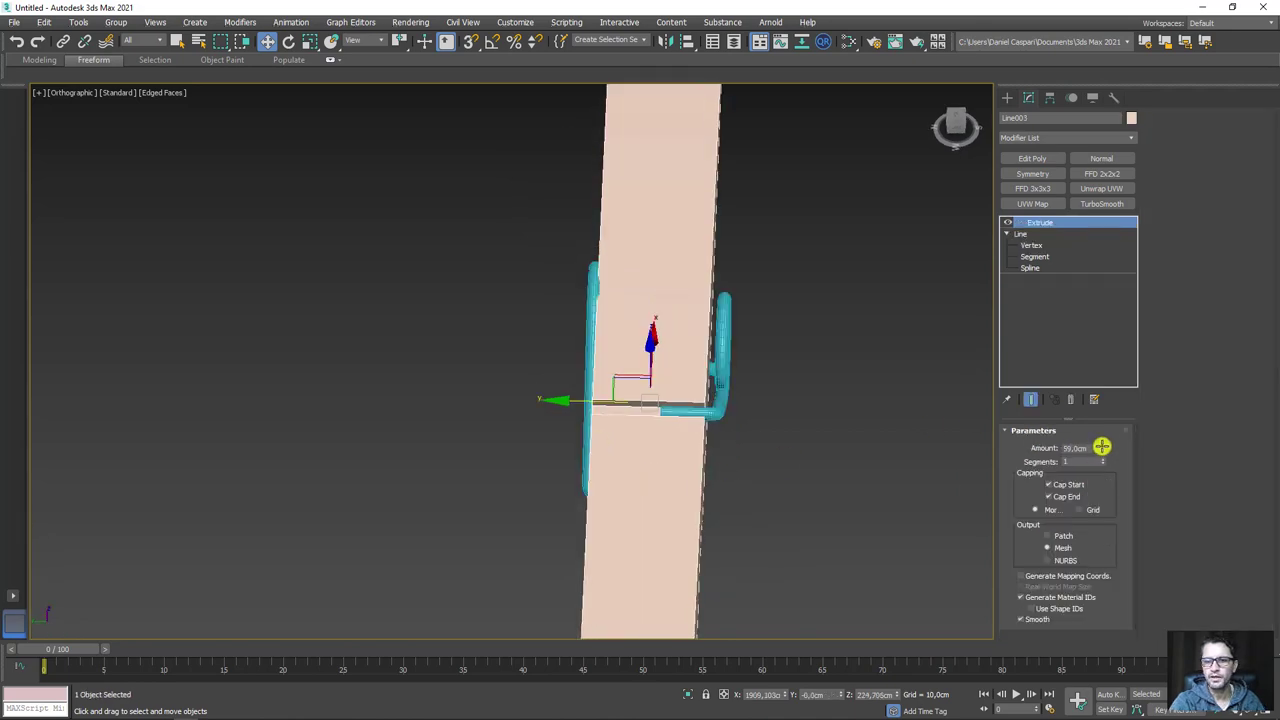
drag(1101, 447, 1117, 439)
mouse_move(811, 467)
alt+middle_down()
mouse_move(691, 403)
mouse_move(726, 417)
mouse_move(591, 411)
mouse_move(660, 329)
mouse_move(640, 303)
mouse_move(674, 349)
mouse_move(678, 385)
mouse_move(681, 362)
mouse_move(723, 380)
mouse_move(711, 337)
mouse_move(729, 386)
mouse_move(659, 404)
alt+middle_up()
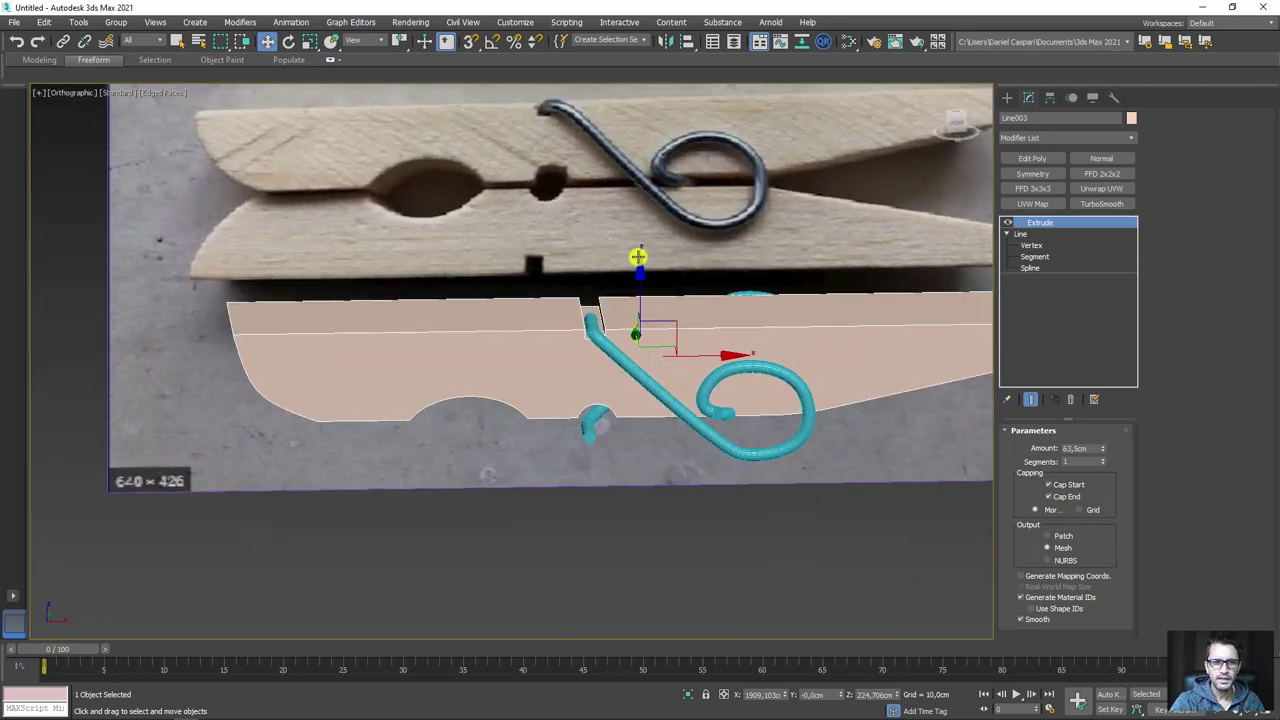
alt+middle_drag(638, 257, 563, 280)
scroll(563, 280, up, 5)
scroll(570, 308, up, 5)
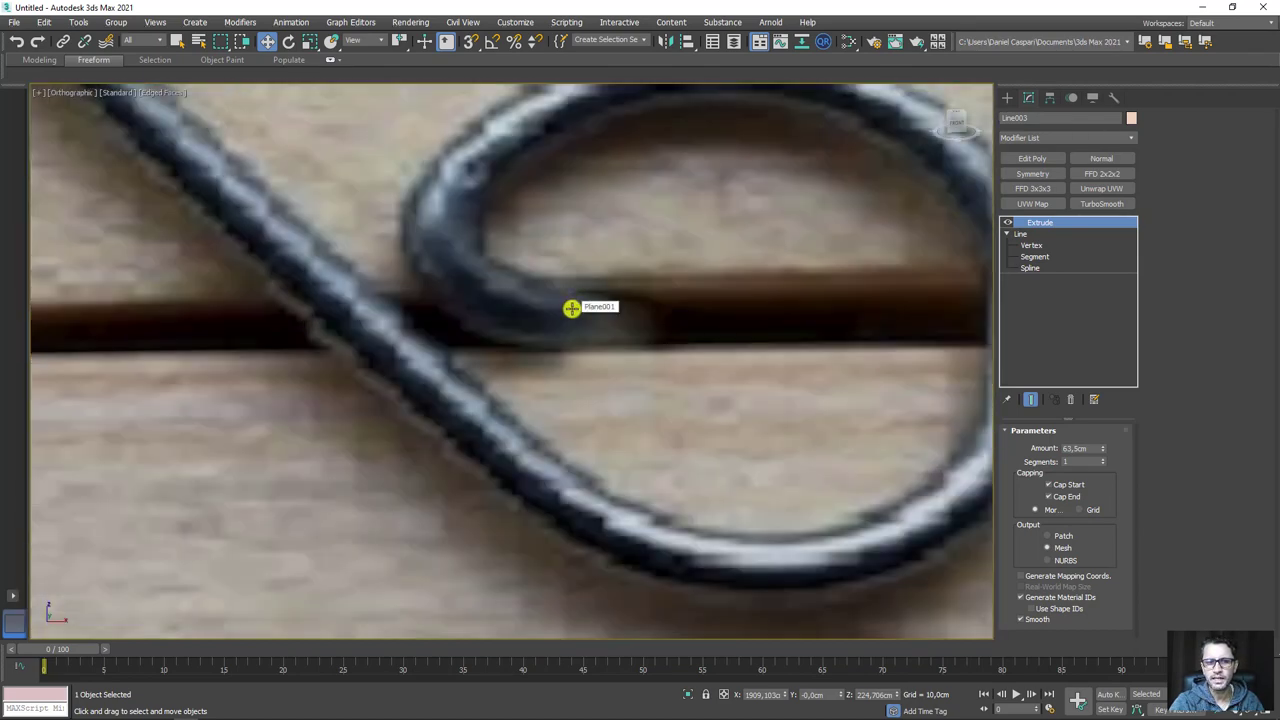
scroll(571, 308, down, 8)
mouse_move(571, 371)
alt+middle_down()
mouse_move(626, 366)
mouse_move(533, 371)
alt+middle_up()
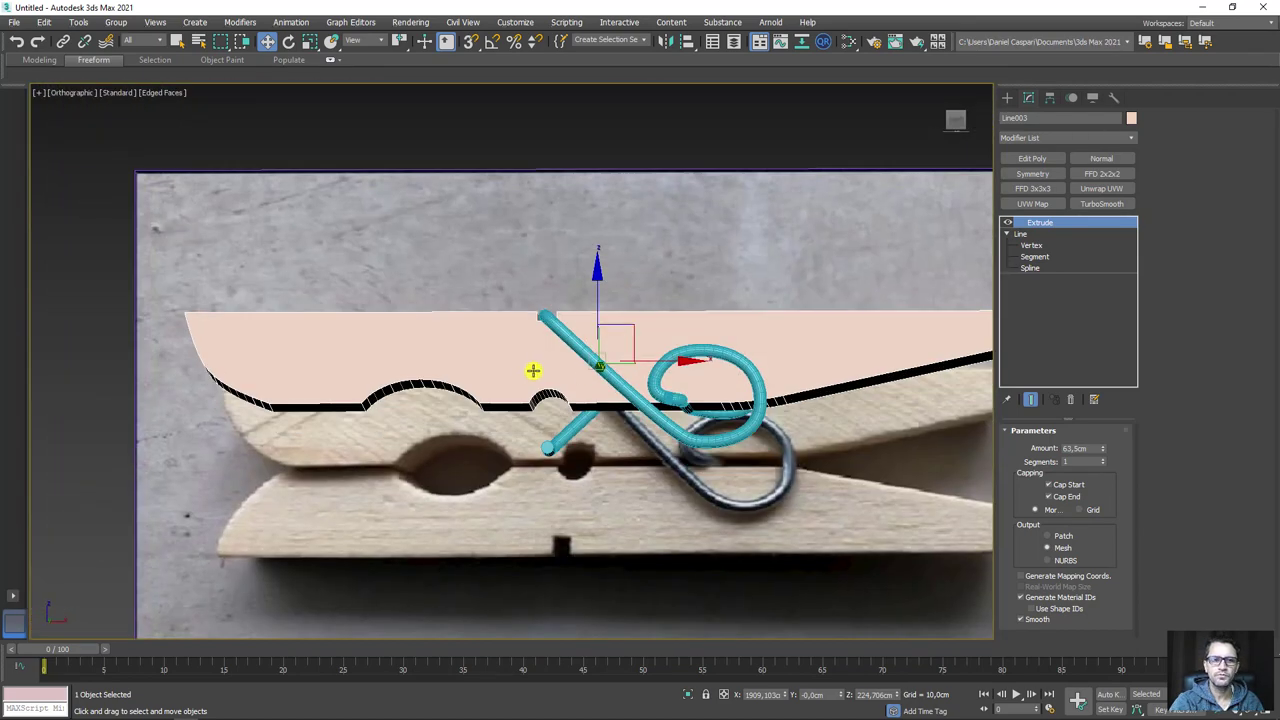
- Mirror a copy of the wooden half and lower it to form the bottom jaw
click(668, 40)
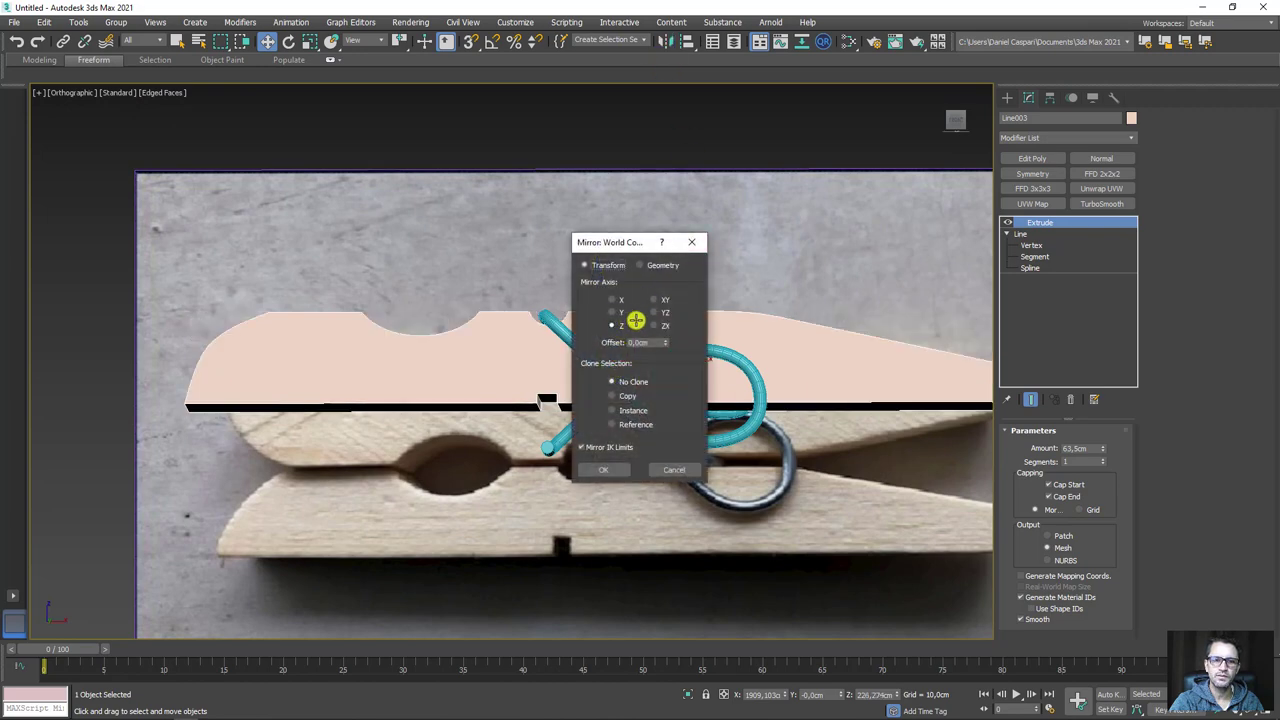
click(618, 403)
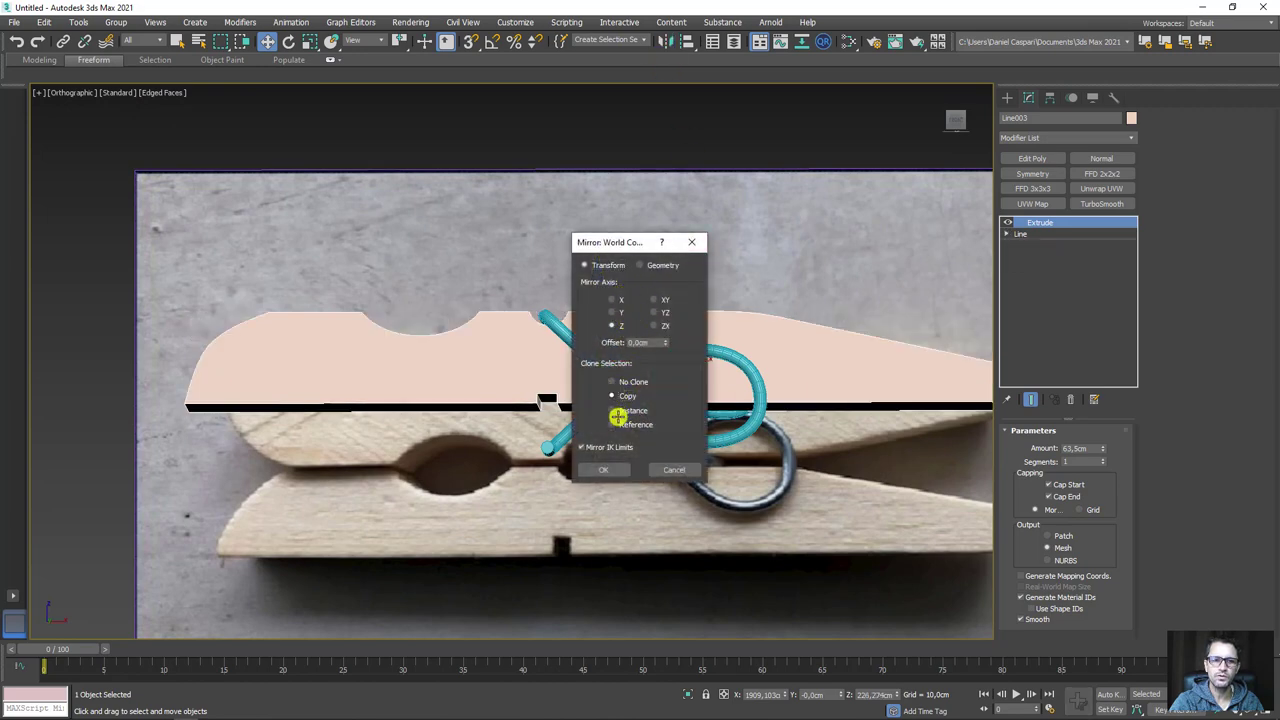
click(604, 469)
drag(598, 292, 611, 414)
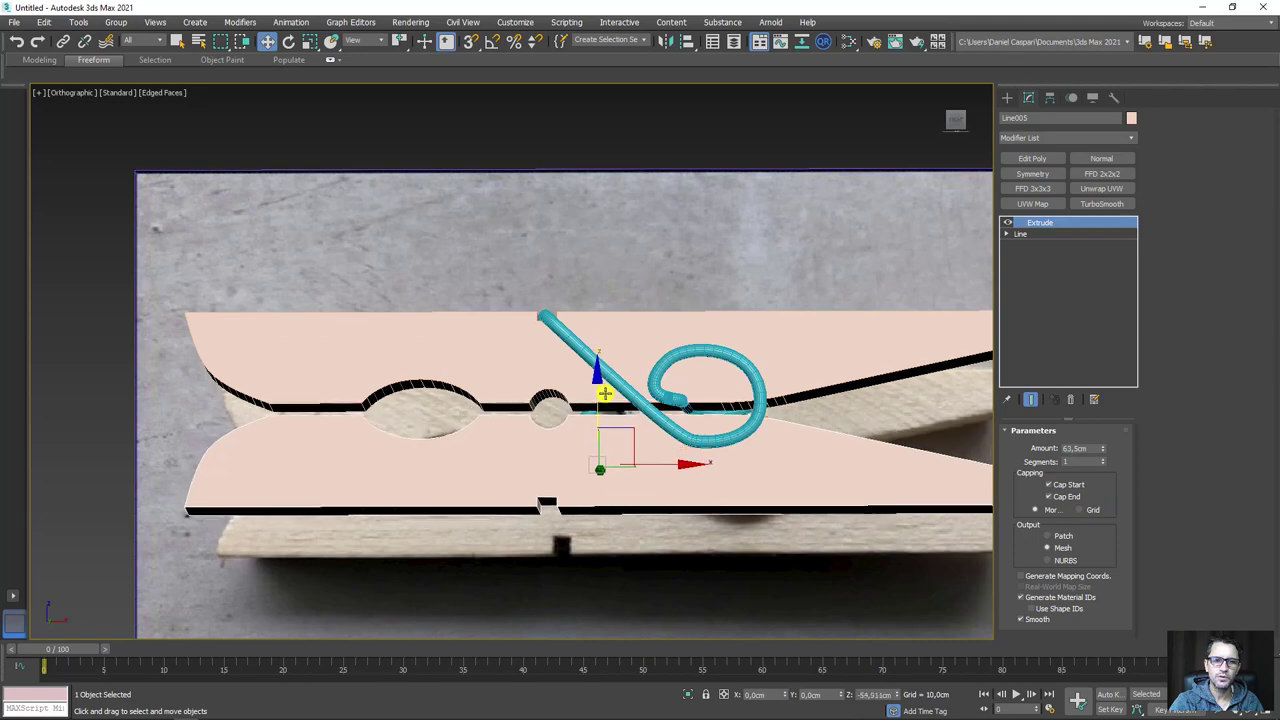
mouse_move(611, 414)
alt+middle_down()
mouse_move(651, 411)
mouse_move(640, 354)
mouse_move(820, 383)
mouse_move(838, 400)
mouse_move(746, 480)
alt+middle_up()
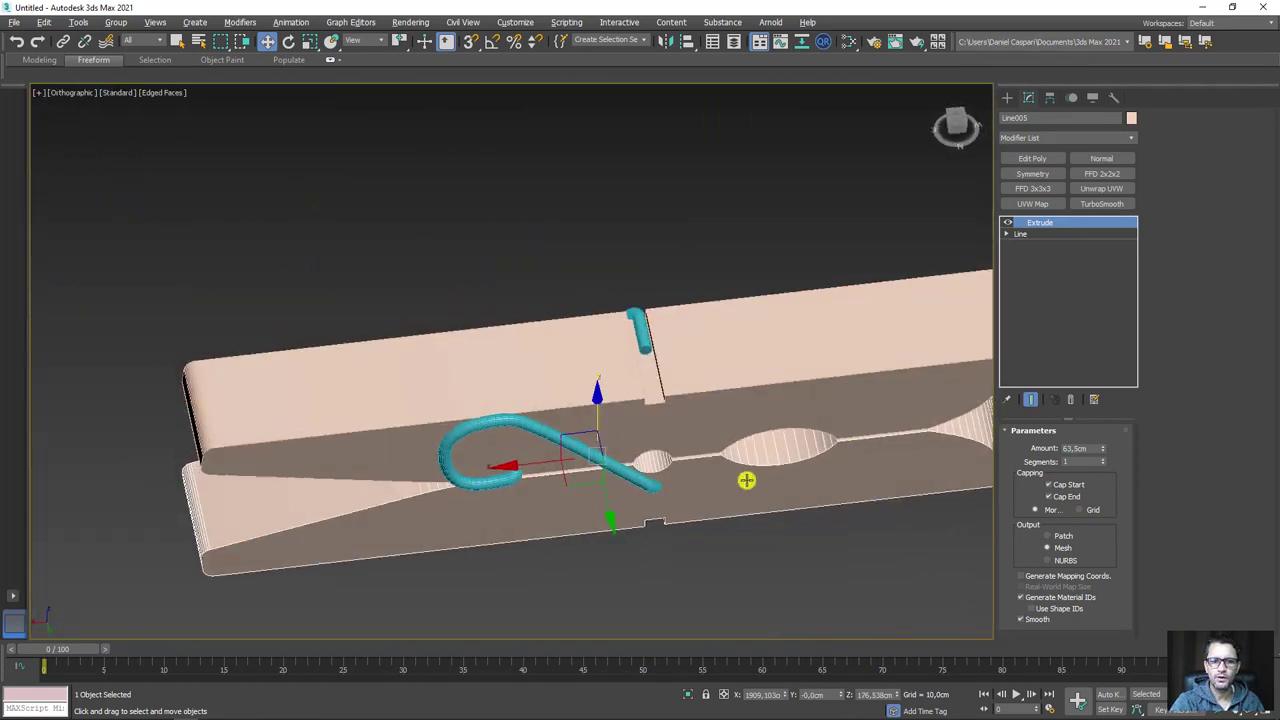
- Select the spring wire Line004 and enter its Vertex sub-object level
click(650, 485)
mouse_move(677, 517)
alt+middle_down()
mouse_move(677, 480)
mouse_move(623, 340)
mouse_move(658, 314)
mouse_move(694, 320)
alt+middle_up()
click(1032, 233)
mouse_move(717, 406)
alt+middle_down()
mouse_move(683, 423)
mouse_move(783, 448)
mouse_move(850, 420)
alt+middle_up()
- Reselect the spring wire, switch the scene to wireframe, and enter Vertex level
click(1020, 222)
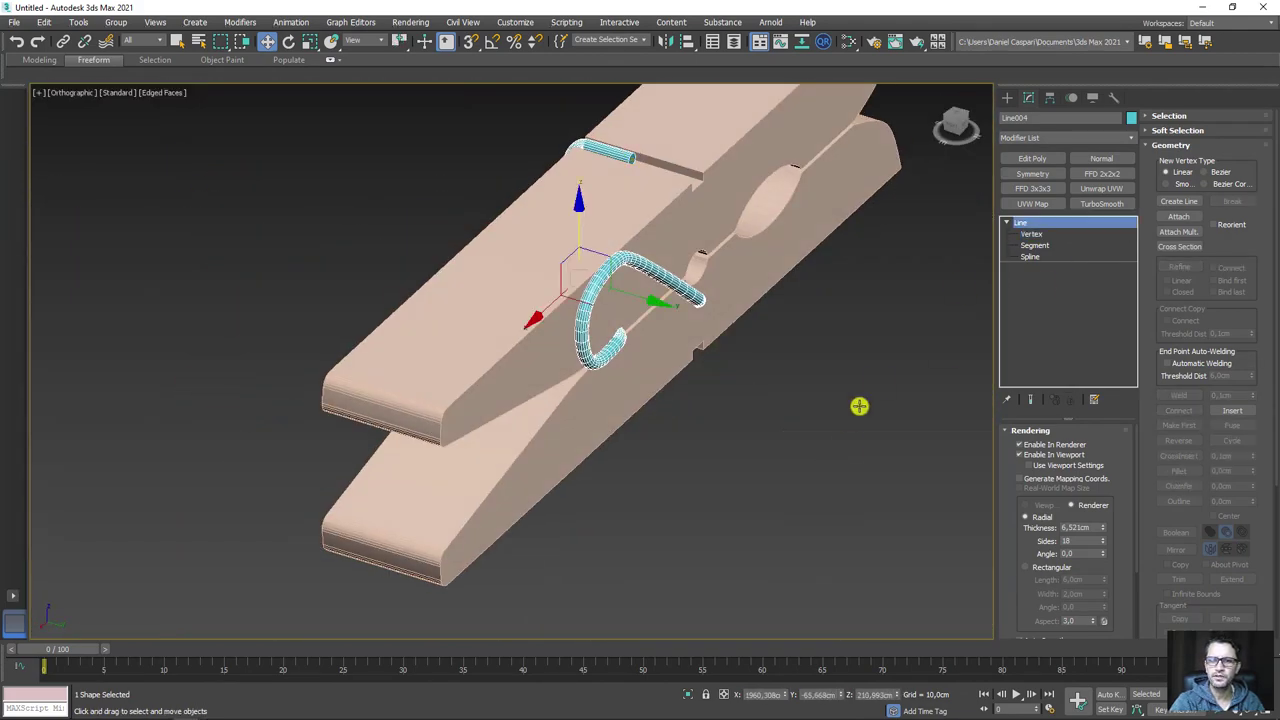
drag(514, 86, 714, 656)
alt+middle_drag(689, 600, 686, 509)
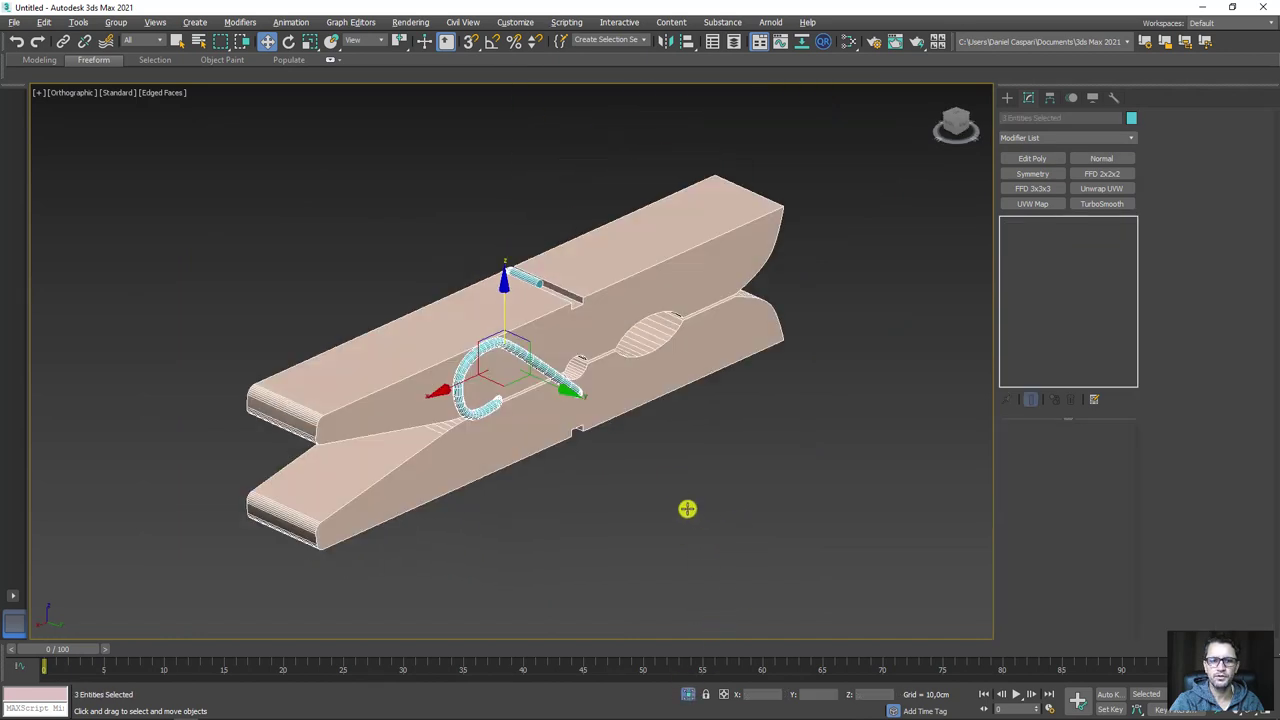
click(686, 509)
click(562, 395)
mouse_move(562, 395)
alt+middle_down()
mouse_move(571, 449)
mouse_move(640, 434)
alt+middle_up()
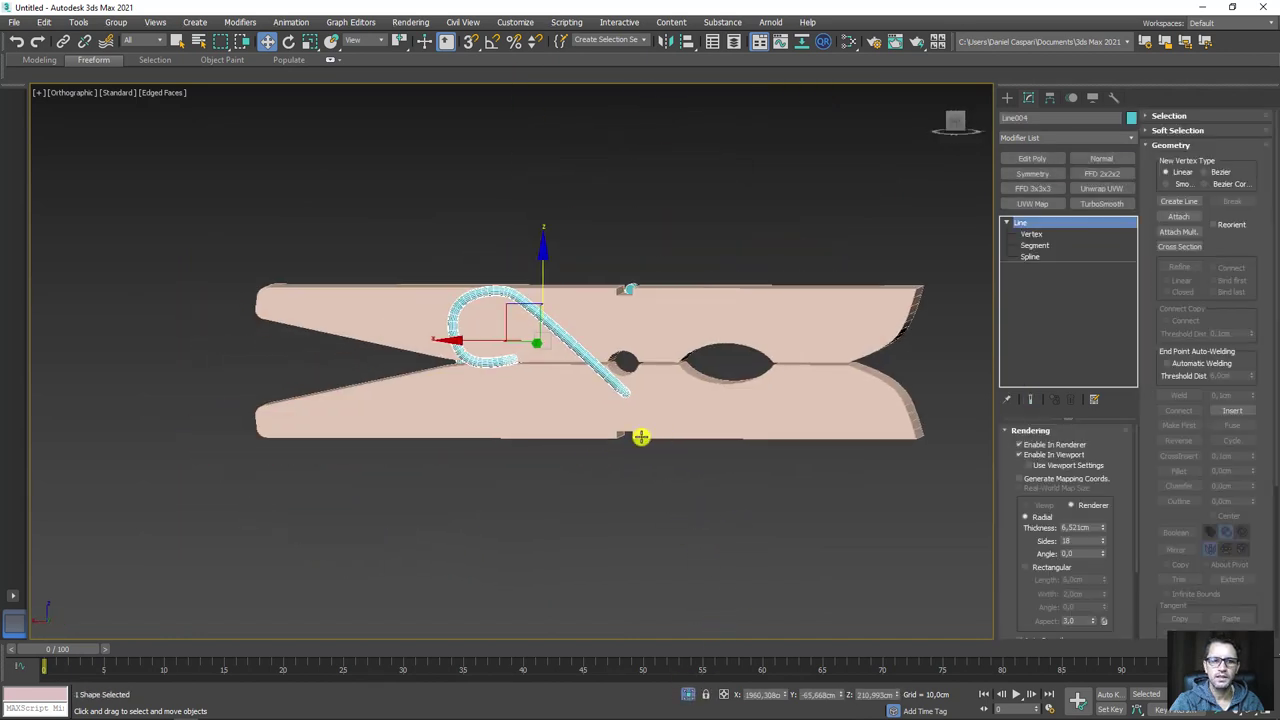
key(F3)
click(1030, 233)
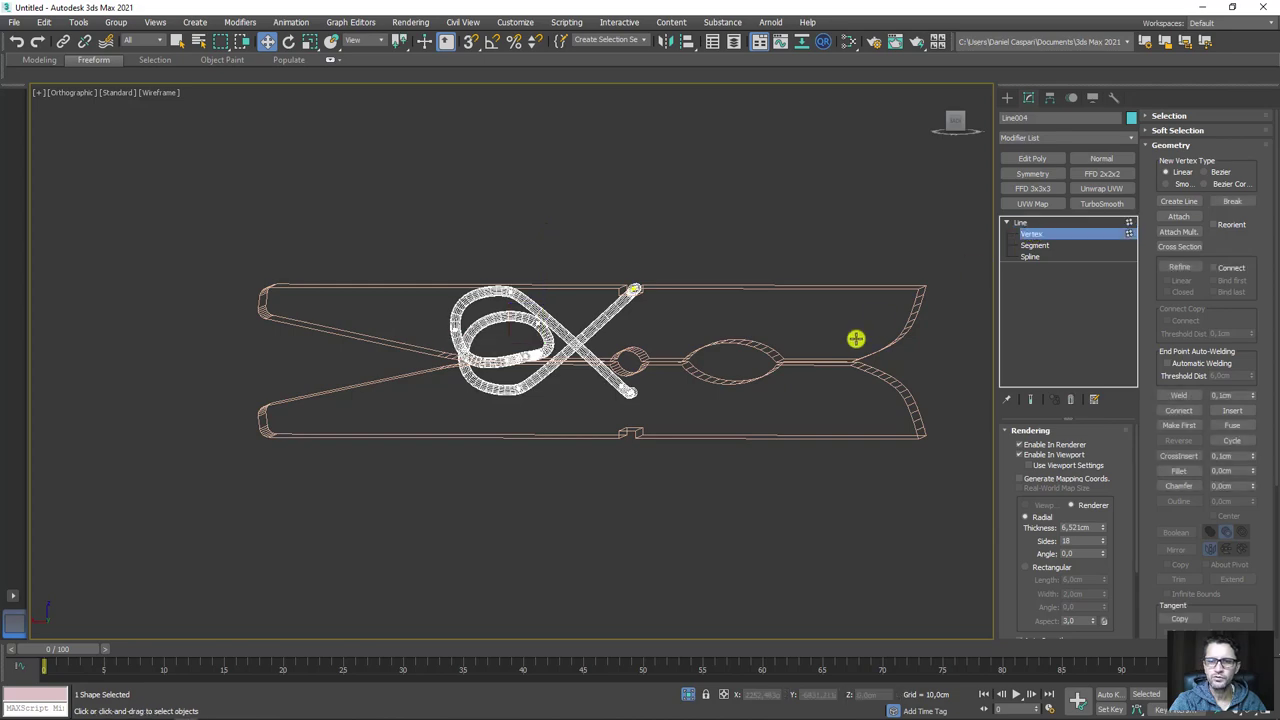
- Select the coil's end vertex and move it to reshape the spring loop
scroll(616, 372, up, 2)
drag(594, 374, 604, 415)
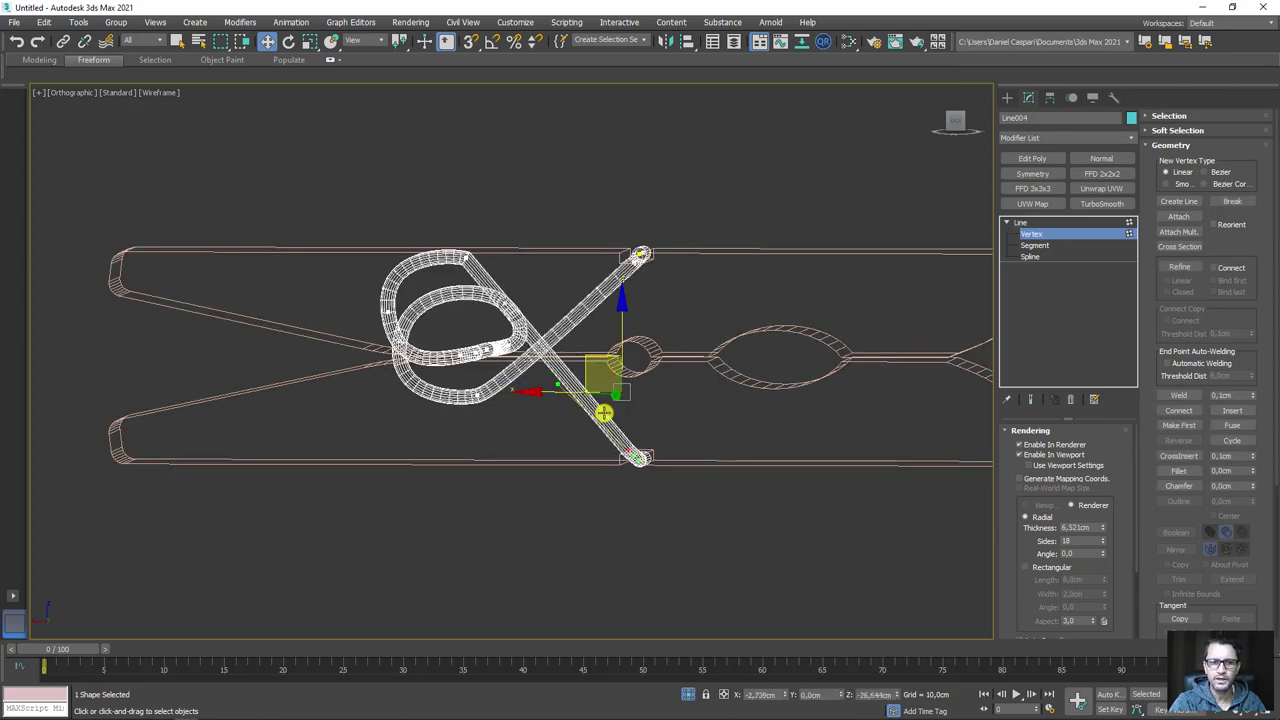
alt+middle_drag(554, 366, 443, 249)
key(e)
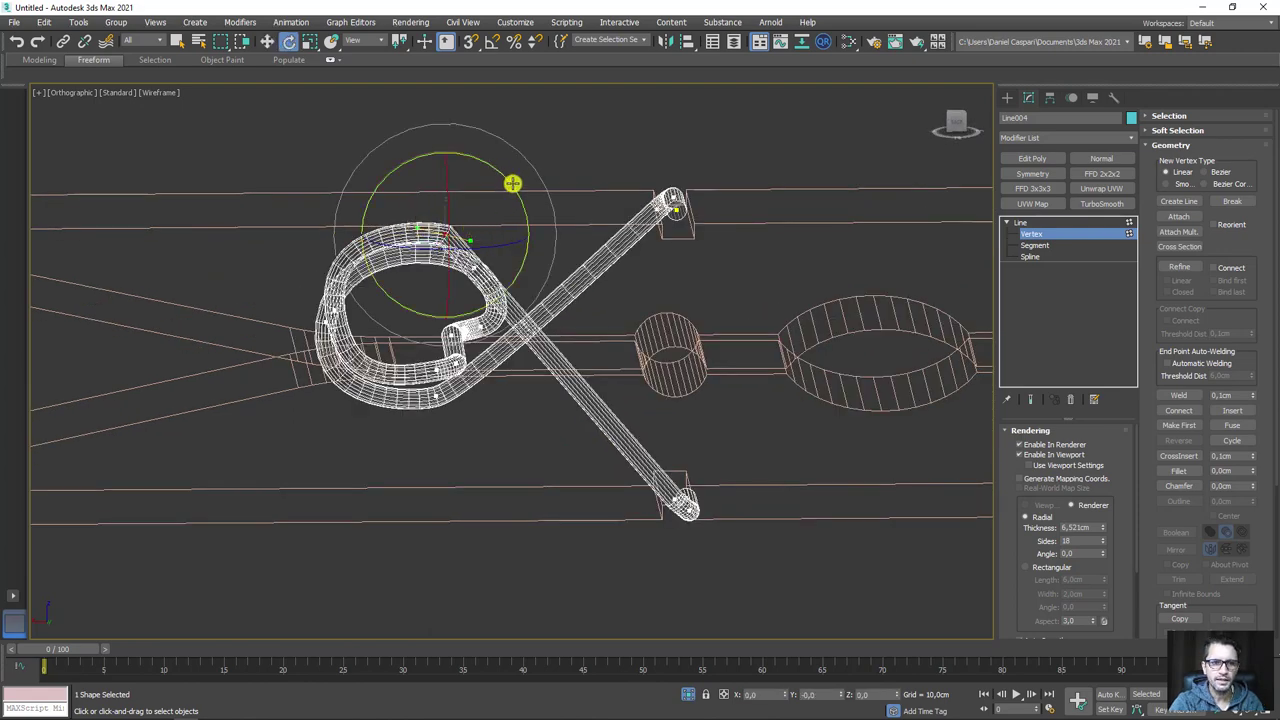
key(r)
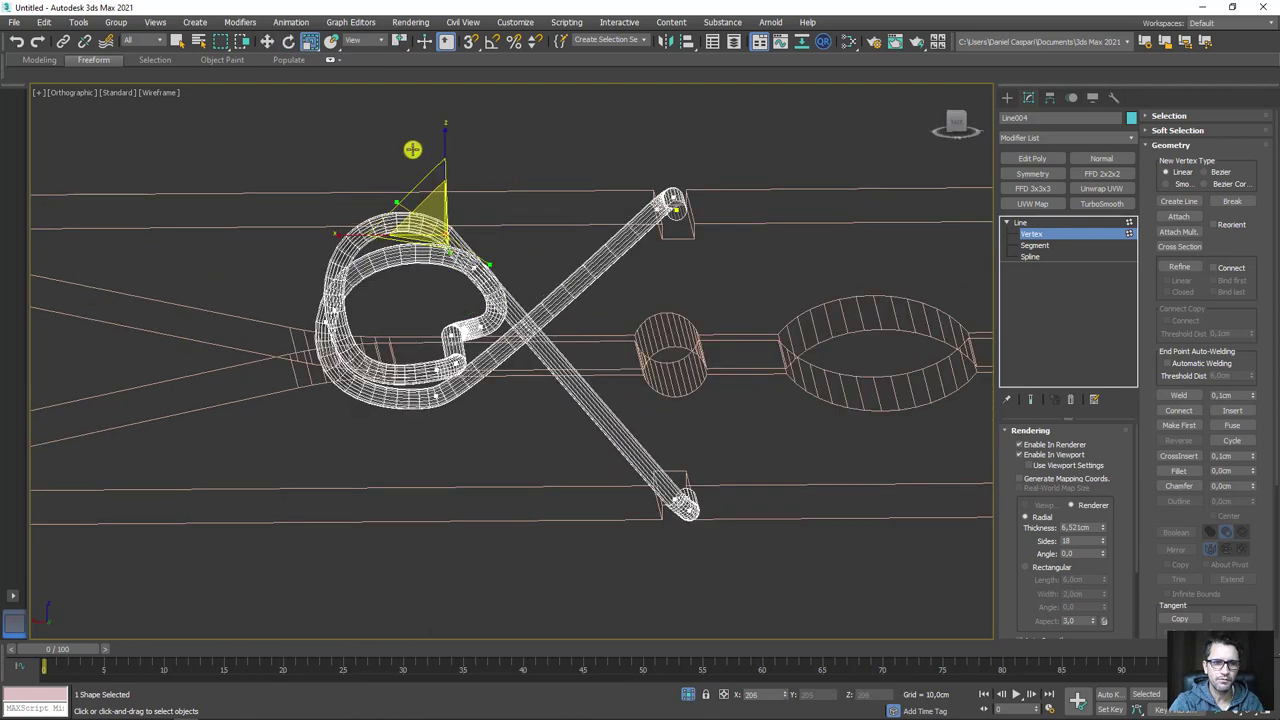
key(w)
mouse_move(459, 215)
mouse_down()
mouse_move(443, 214)
mouse_move(589, 283)
mouse_up()
mouse_move(589, 283)
alt+middle_down()
mouse_move(600, 340)
mouse_move(673, 458)
mouse_move(734, 449)
alt+middle_up()
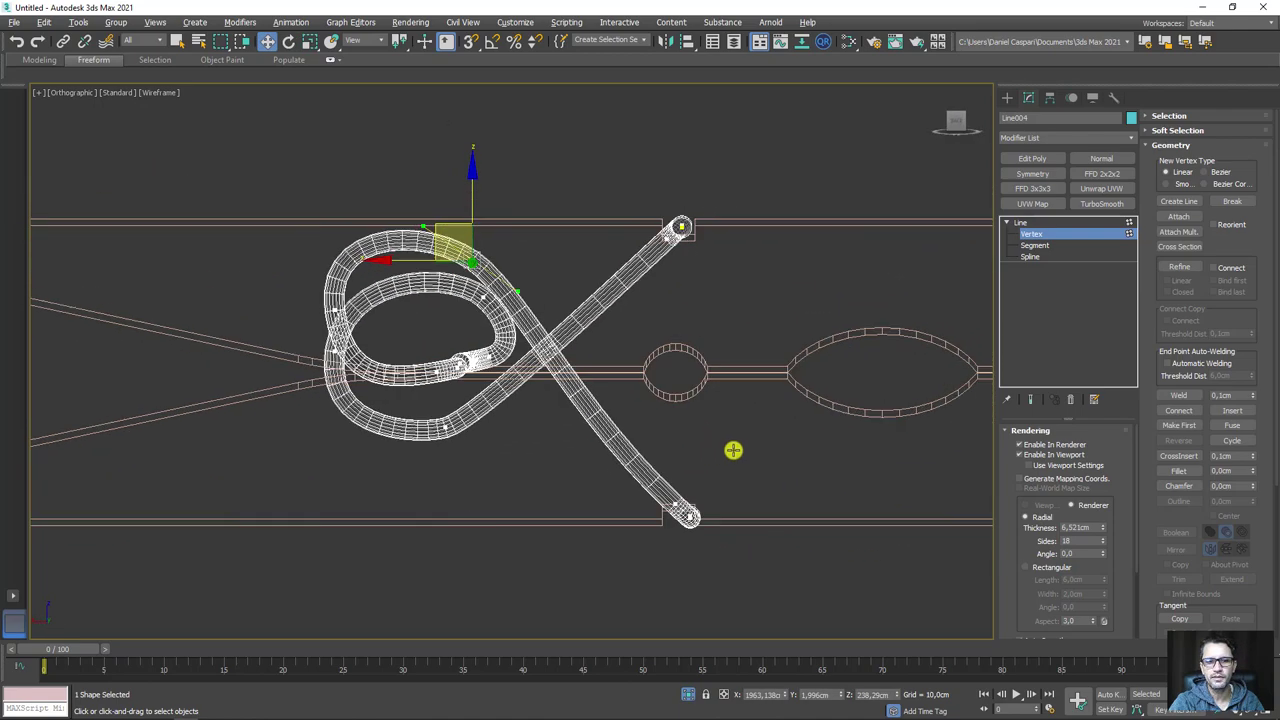
- Rotate the wire's bottom end vertex to bend the tip
click(686, 515)
key(e)
drag(757, 464, 488, 120)
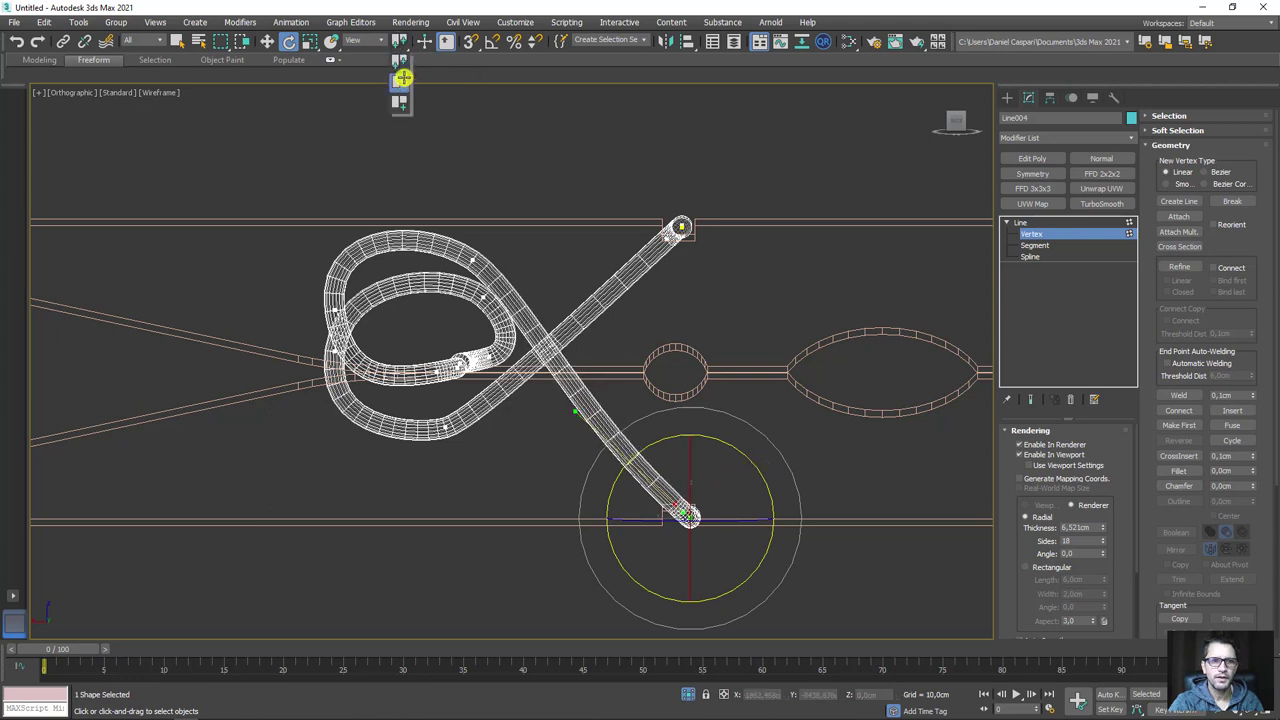
key(w)
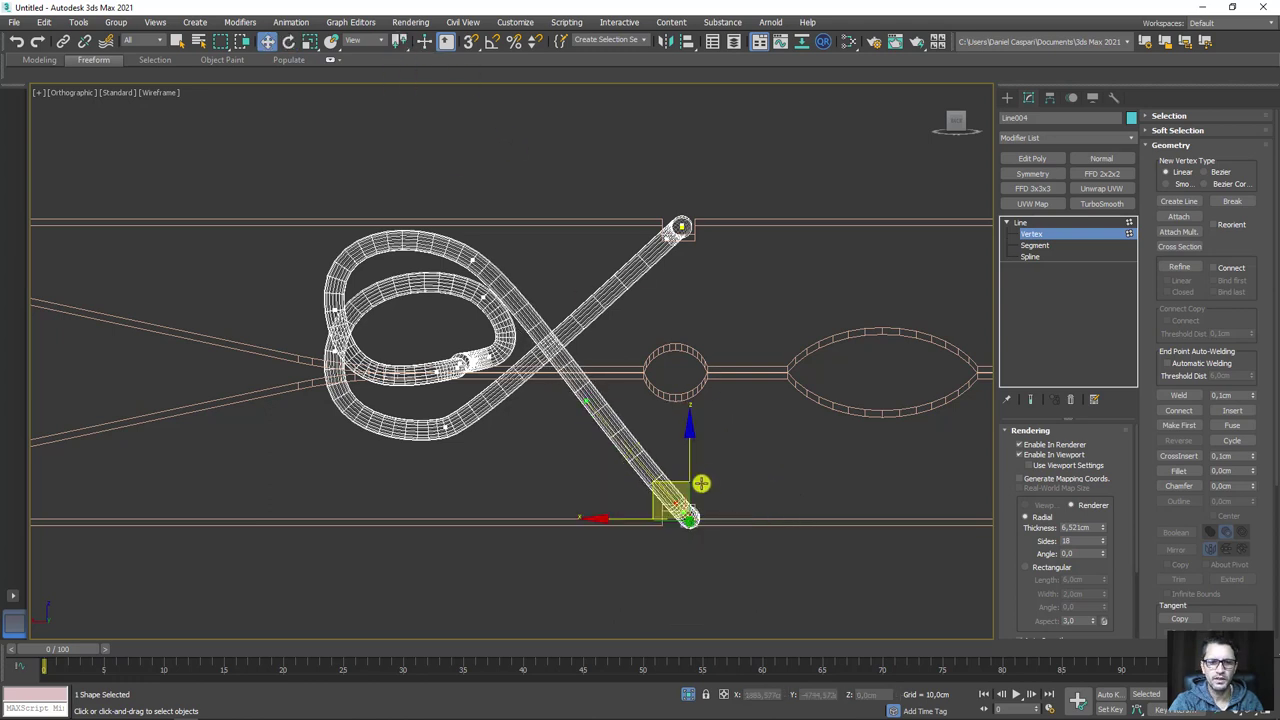
alt+middle_drag(665, 487, 981, 247)
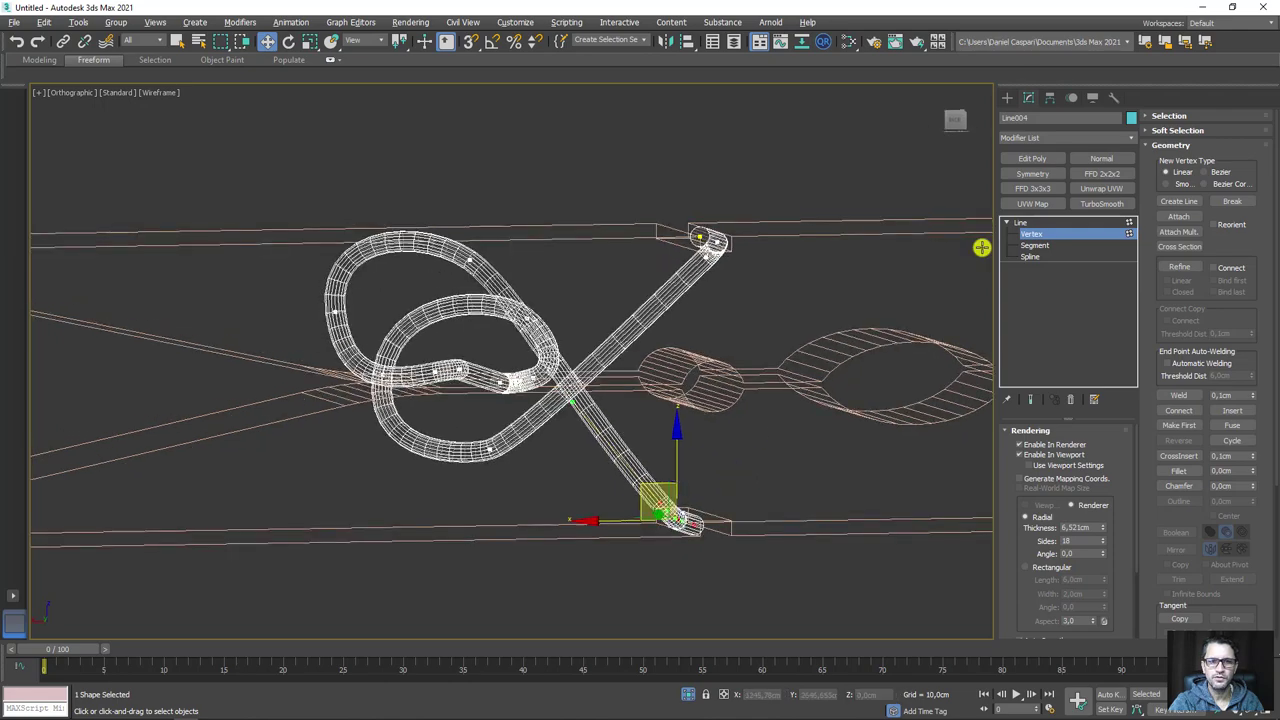
- Extend the wire's end further across the clothespin and select the upper-bar vertex
click(1031, 224)
mouse_move(734, 389)
alt+middle_down()
mouse_move(726, 340)
mouse_move(853, 295)
alt+middle_up()
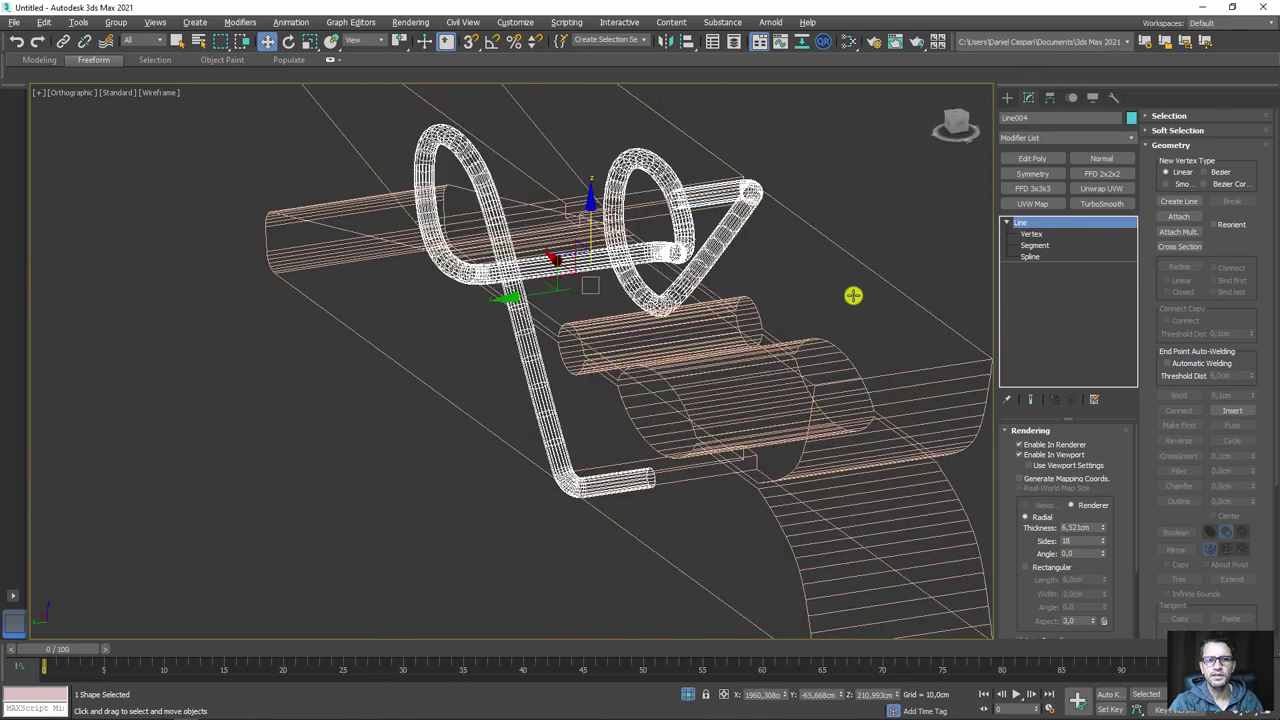
click(1041, 230)
alt+middle_drag(717, 463, 605, 484)
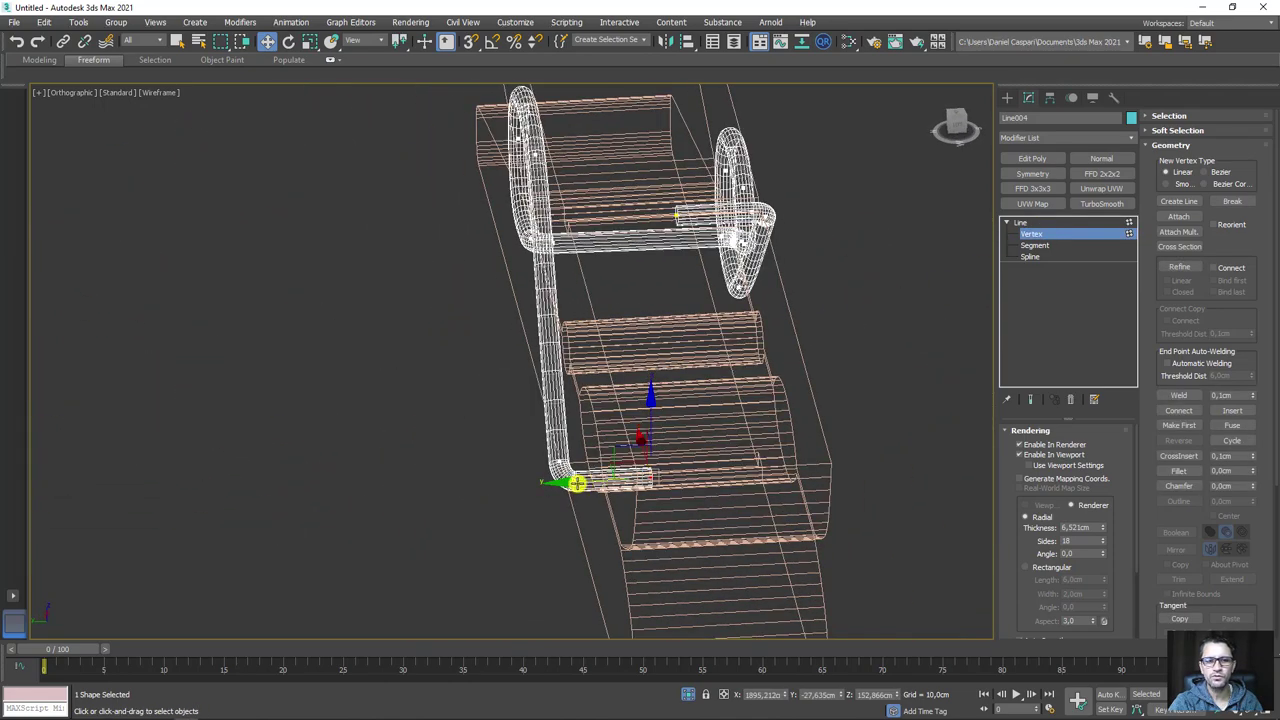
drag(577, 483, 720, 477)
alt+middle_drag(626, 183, 694, 226)
click(675, 197)
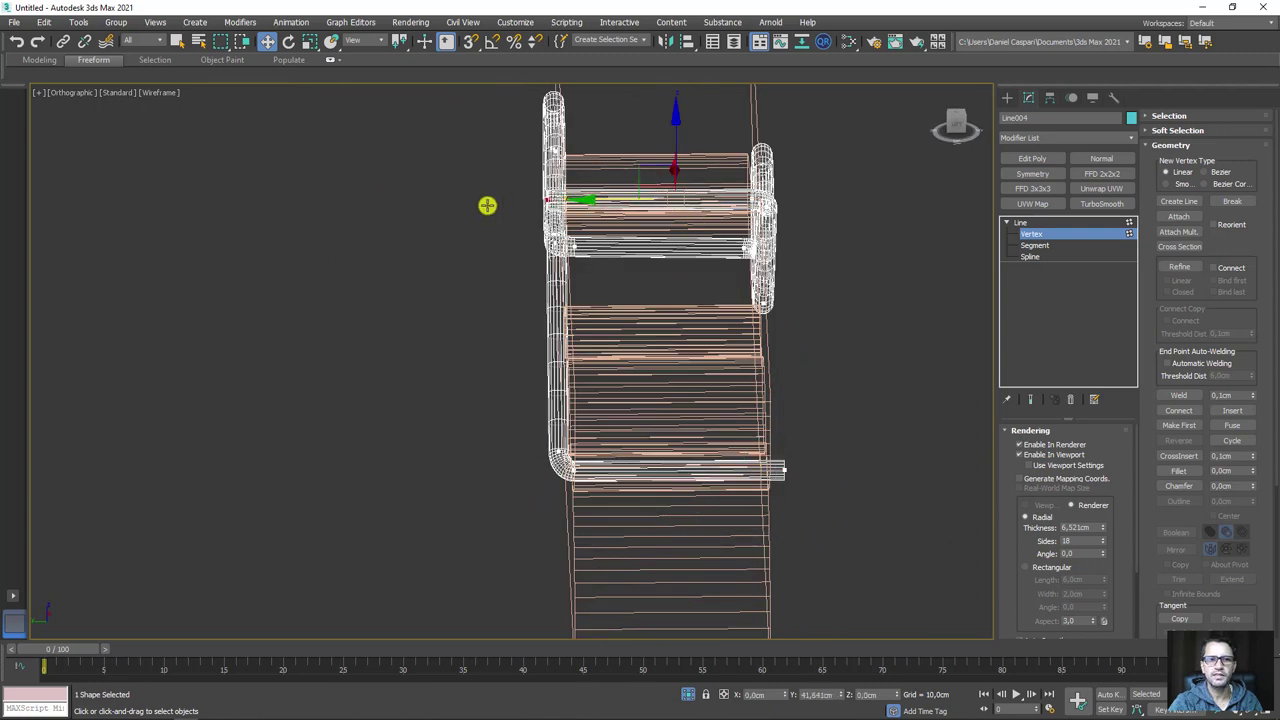
- Leave Vertex level and switch to the Perspective view
click(1021, 222)
mouse_move(745, 308)
alt+middle_down()
mouse_move(734, 360)
mouse_move(820, 346)
mouse_move(793, 357)
mouse_move(814, 377)
mouse_move(766, 411)
alt+middle_up()
key(p)
scroll(766, 411, up, 3)
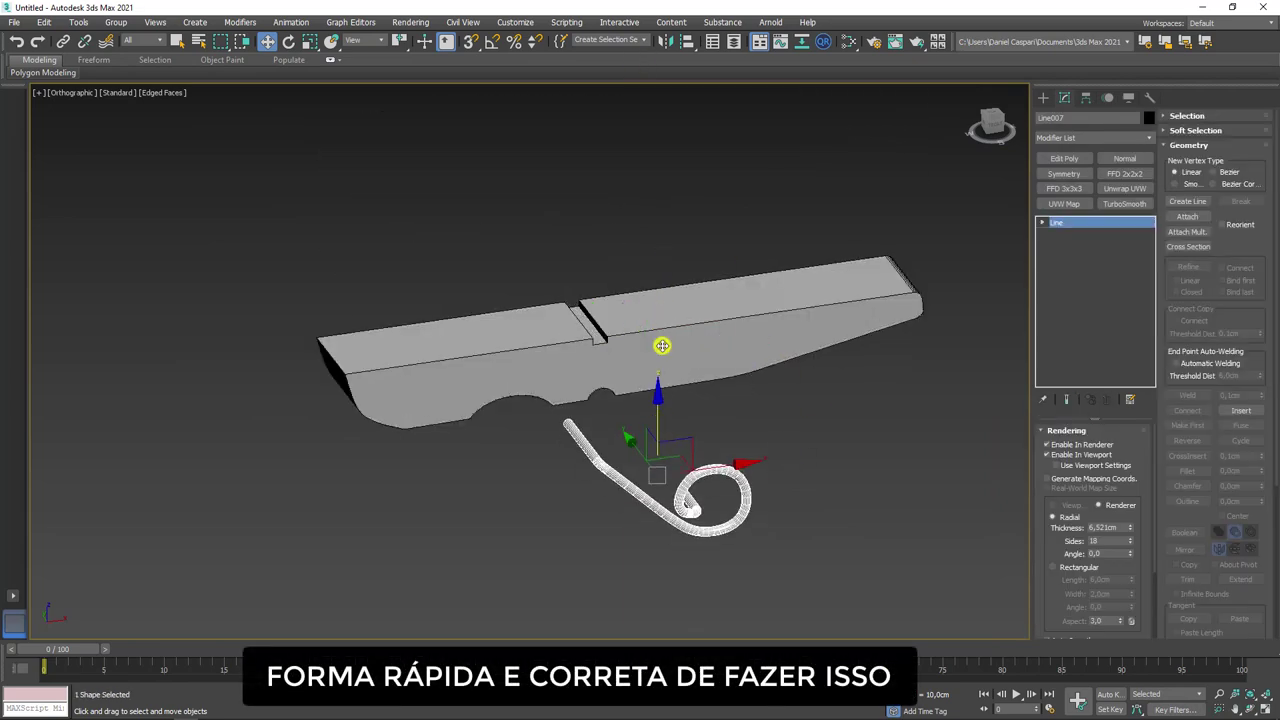
- Clone the wooden half and spring below, rotating the copy with angle snap on
mouse_move(630, 178)
shift+mouse_down()
mouse_move(634, 374)
mouse_move(677, 469)
shift+mouse_up()
click(655, 422)
click(288, 41)
click(492, 41)
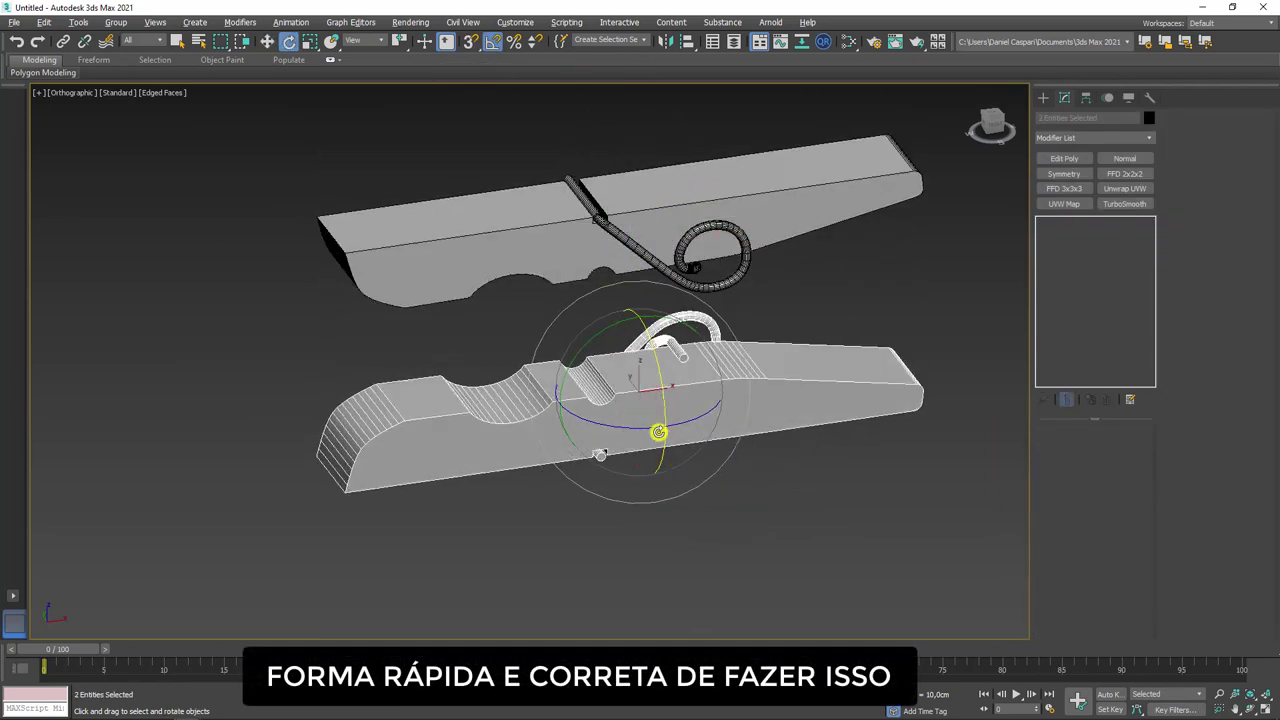
key(f)
scroll(640, 380, up, 3)
scroll(628, 348, up, 3)
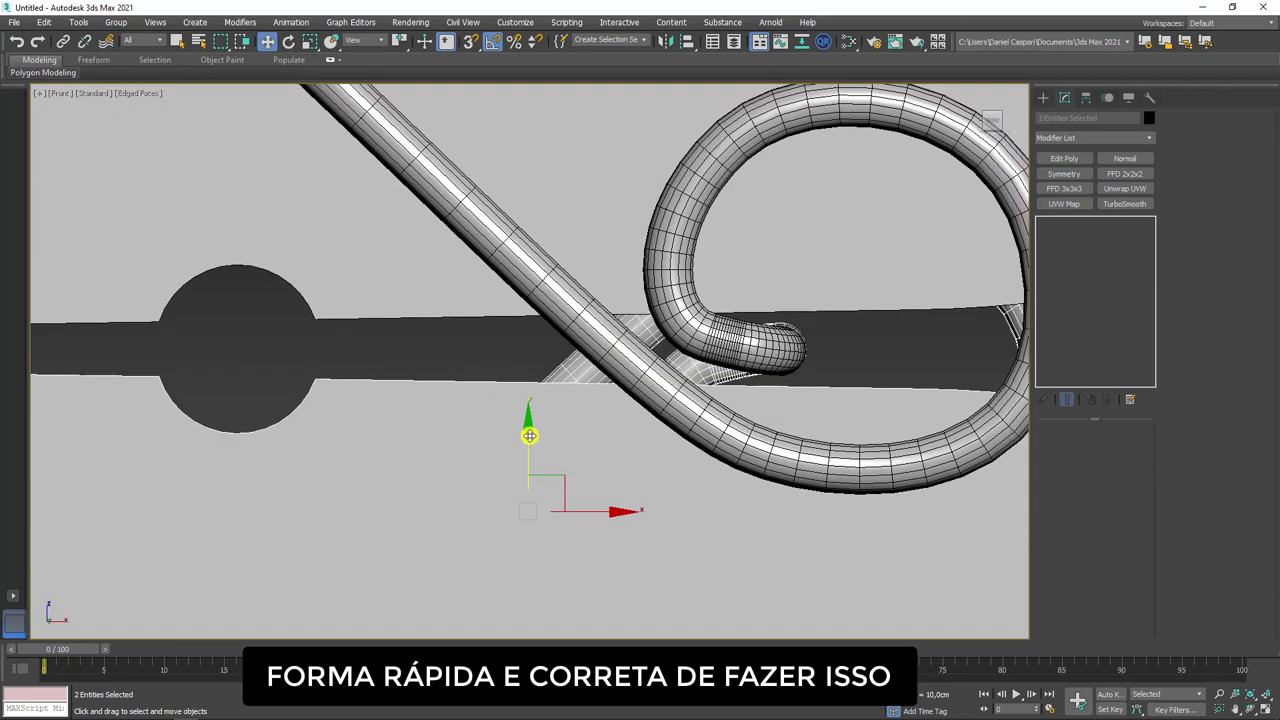
scroll(660, 400, down, 5)
- Align the copied spring with the original coil and attach it to the wire
click(647, 382)
click(647, 382)
drag(623, 395, 586, 110)
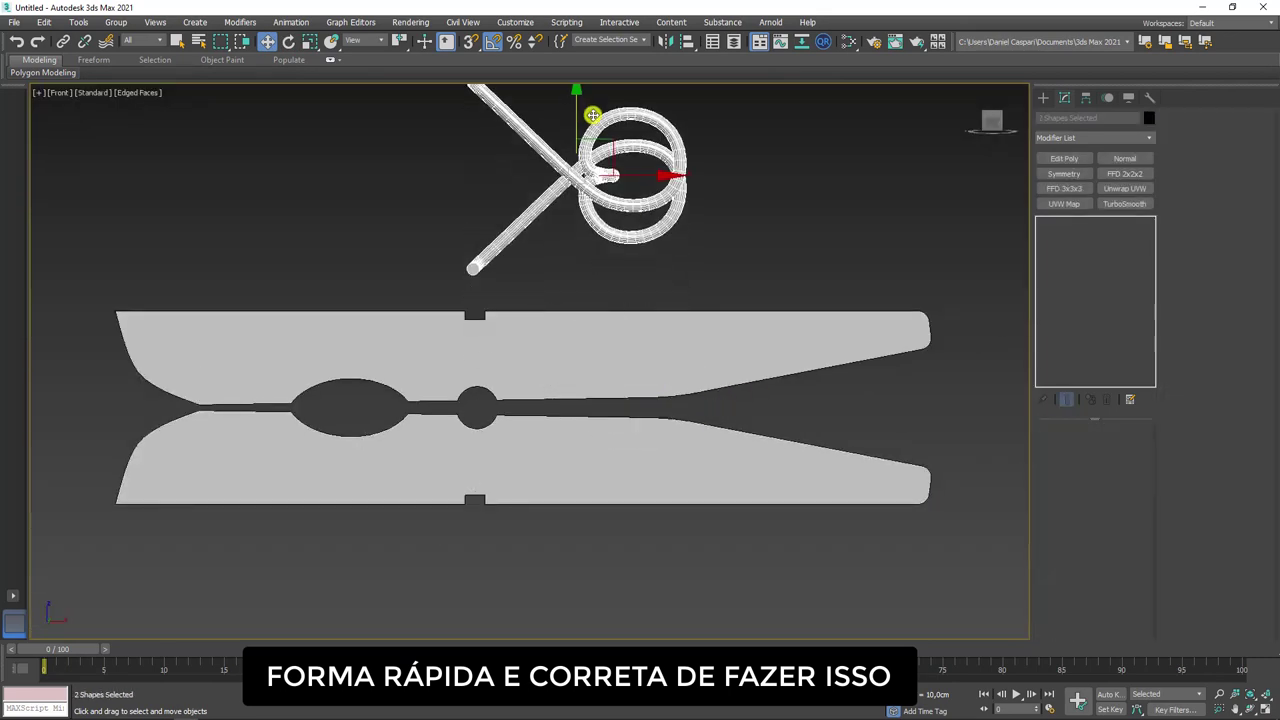
alt+middle_drag(600, 300, 700, 250)
click(1097, 222)
click(1188, 217)
click(726, 251)
- Weld the touching end vertices and enable In Viewport rendering on the wire
click(1042, 222)
click(1062, 234)
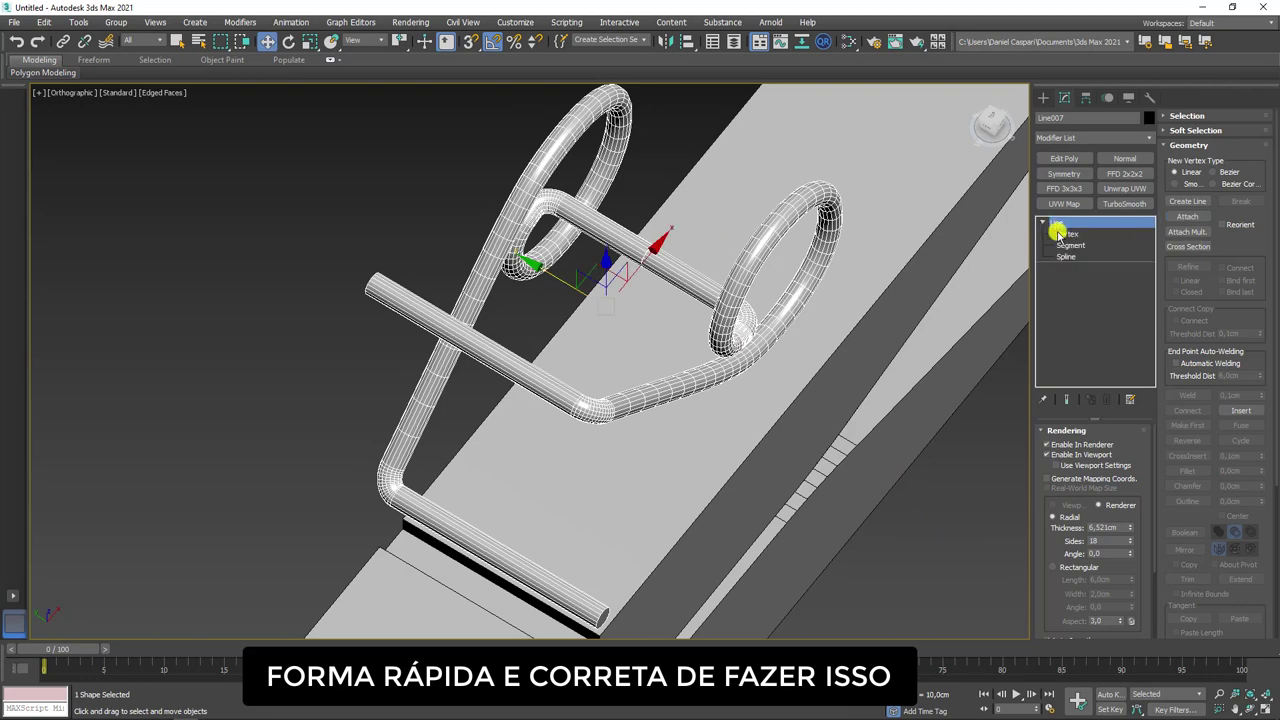
click(1047, 455)
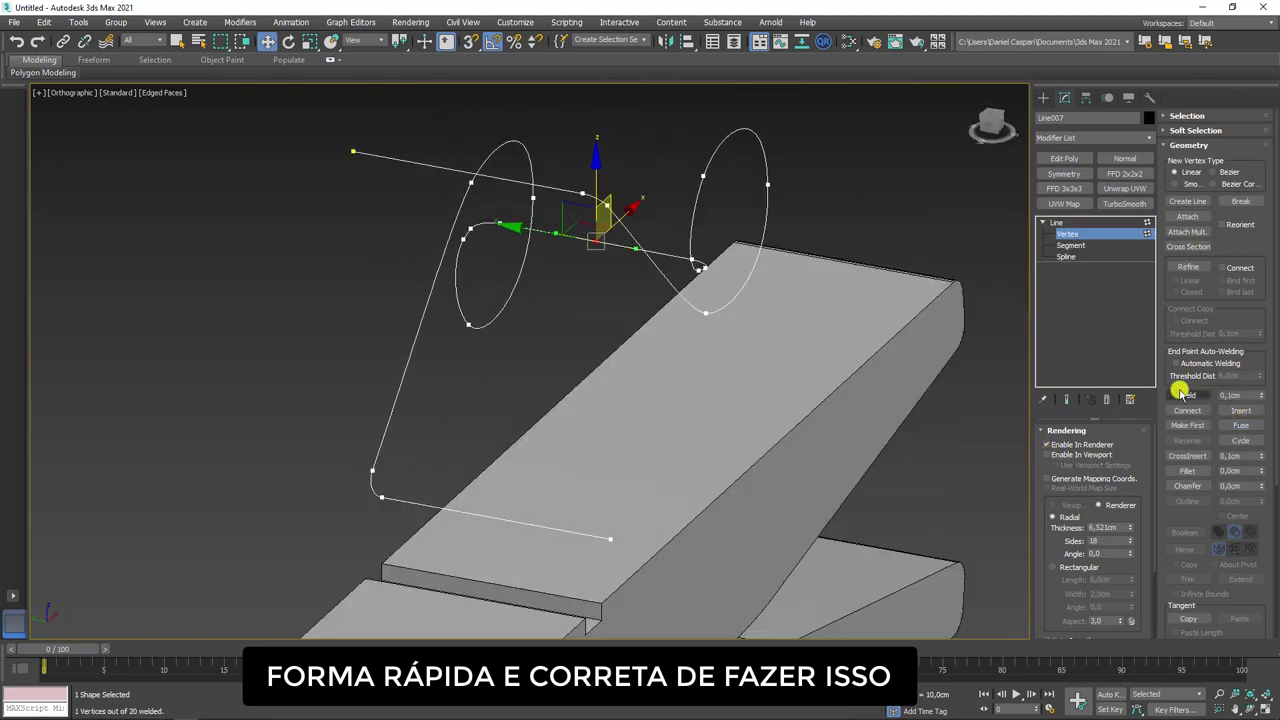
click(1056, 222)
click(1047, 455)
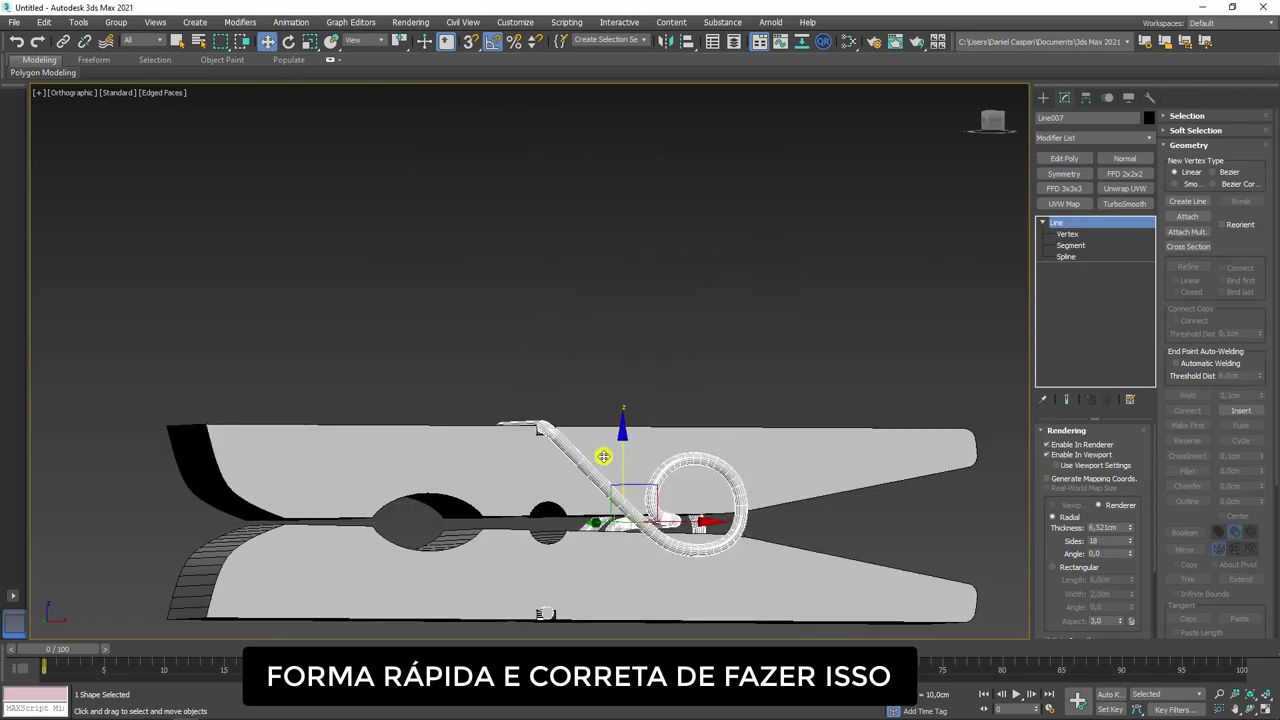
- Switch to Perspective and zoom out to see the clothespin among the other models
key(p)
mouse_move(743, 214)
alt+middle_down()
mouse_move(234, 206)
mouse_move(754, 200)
alt+middle_up()
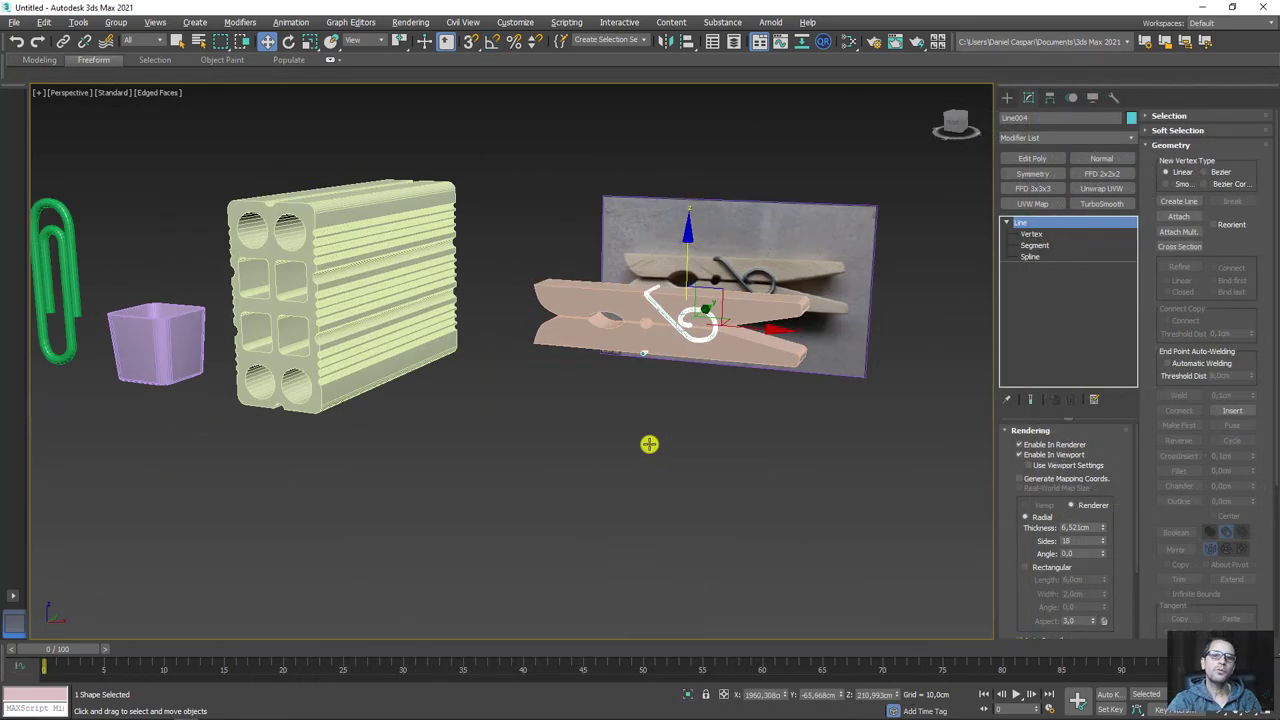
scroll(800, 543, down, 5)
alt+middle_drag(800, 543, 839, 551)
- Move the three clothespin parts next to the grooved brick and frame the model lineup
click(696, 453)
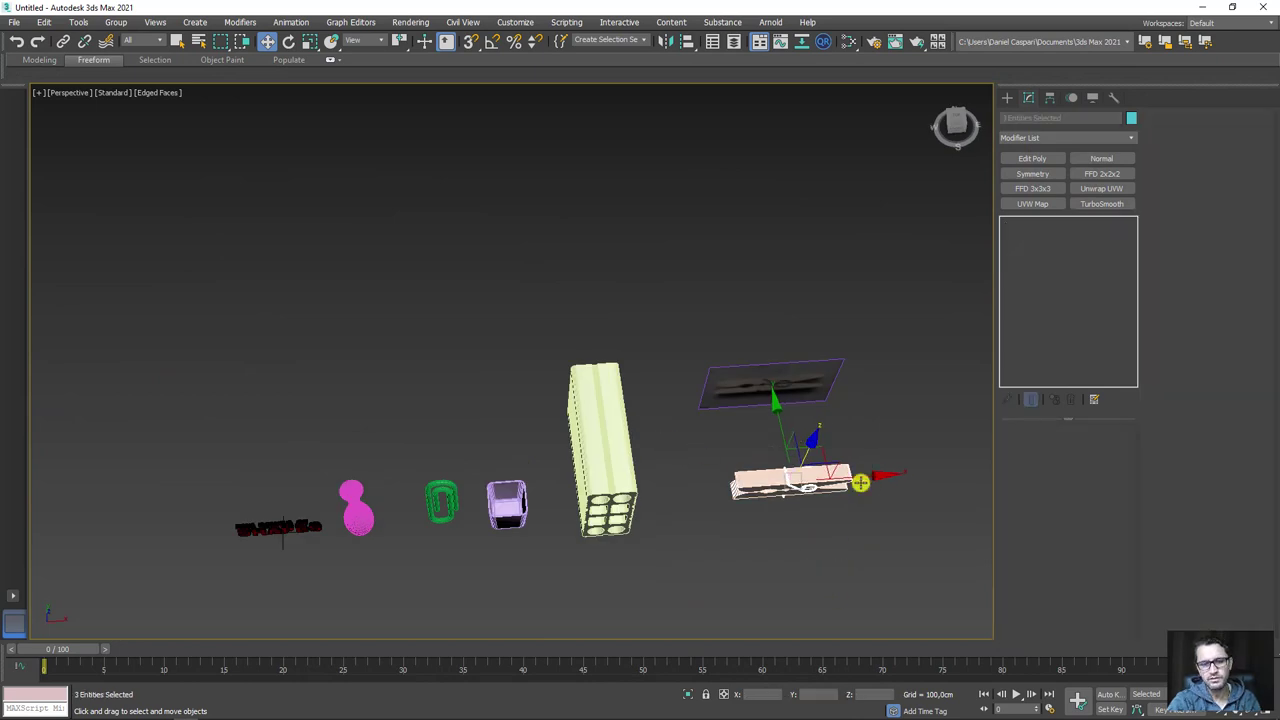
drag(865, 474, 780, 477)
alt+middle_drag(780, 477, 791, 506)
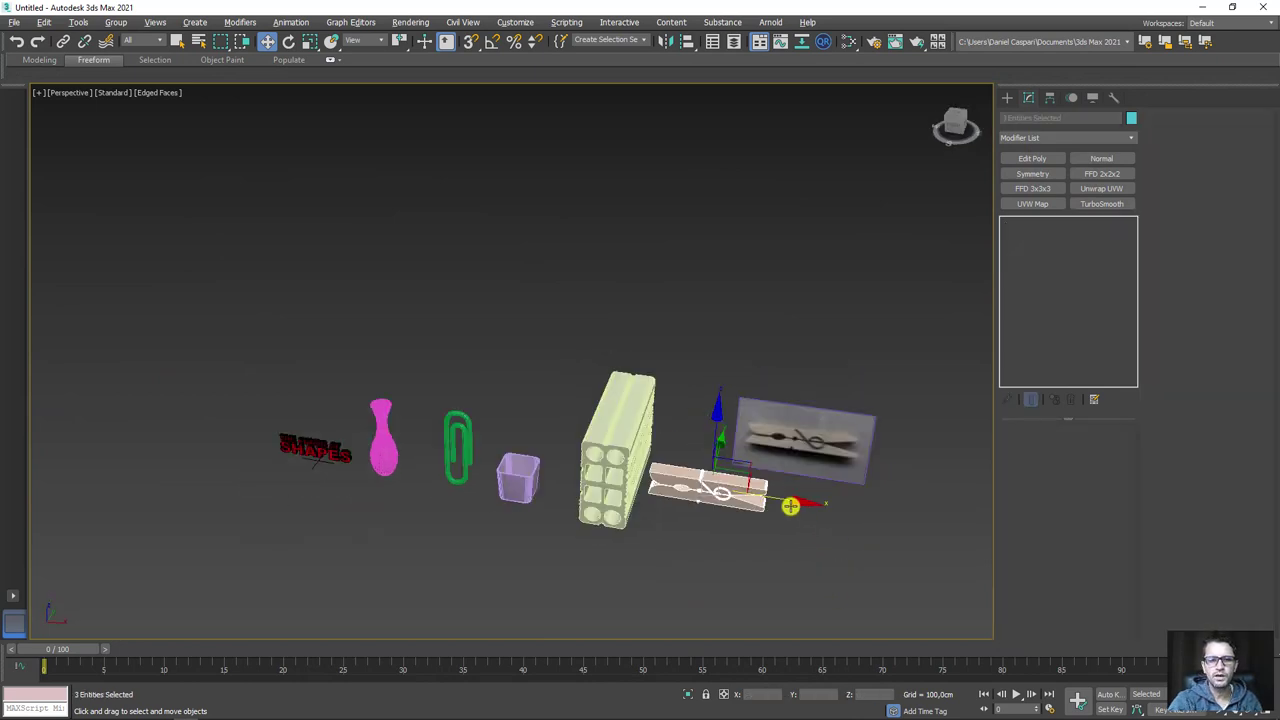
click(830, 451)
click(771, 463)
mouse_move(830, 451)
alt+middle_down()
mouse_move(771, 463)
mouse_move(789, 429)
alt+middle_up()
scroll(637, 443, up, 2)
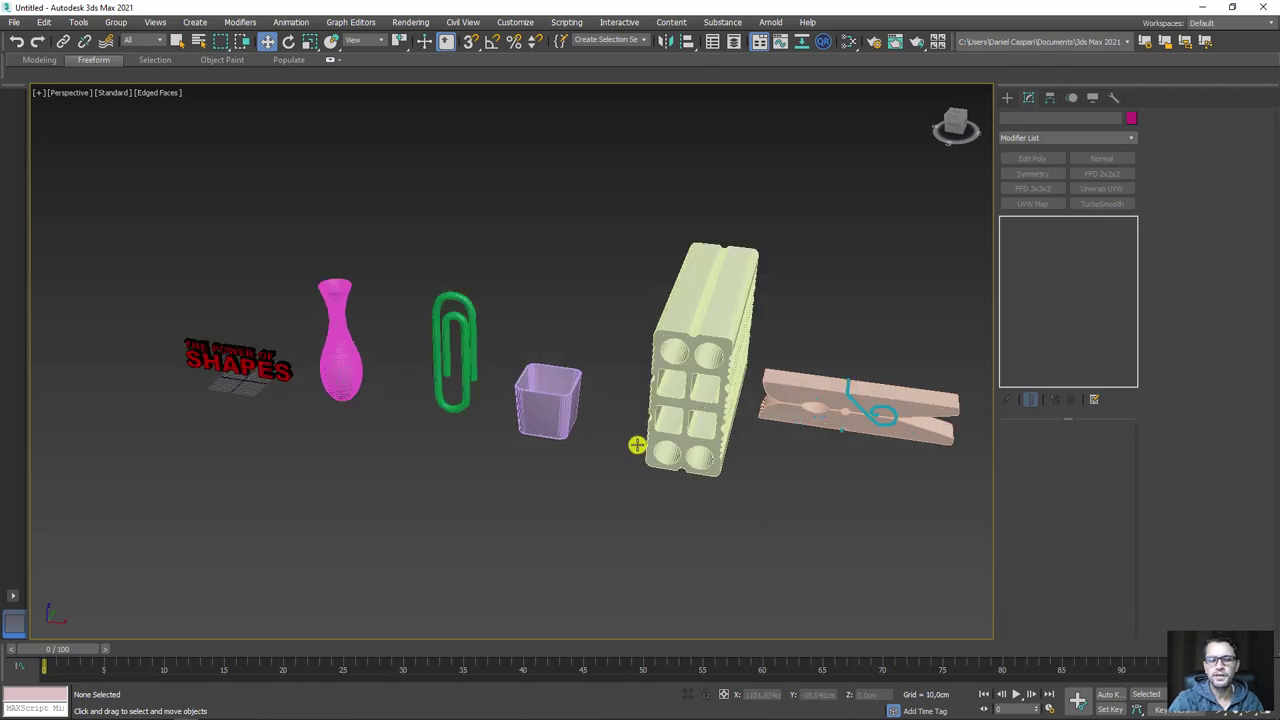
scroll(699, 427, up, 2)
mouse_move(699, 427)
alt+middle_down()
mouse_move(626, 443)
mouse_move(603, 469)
mouse_move(657, 451)
alt+middle_up()
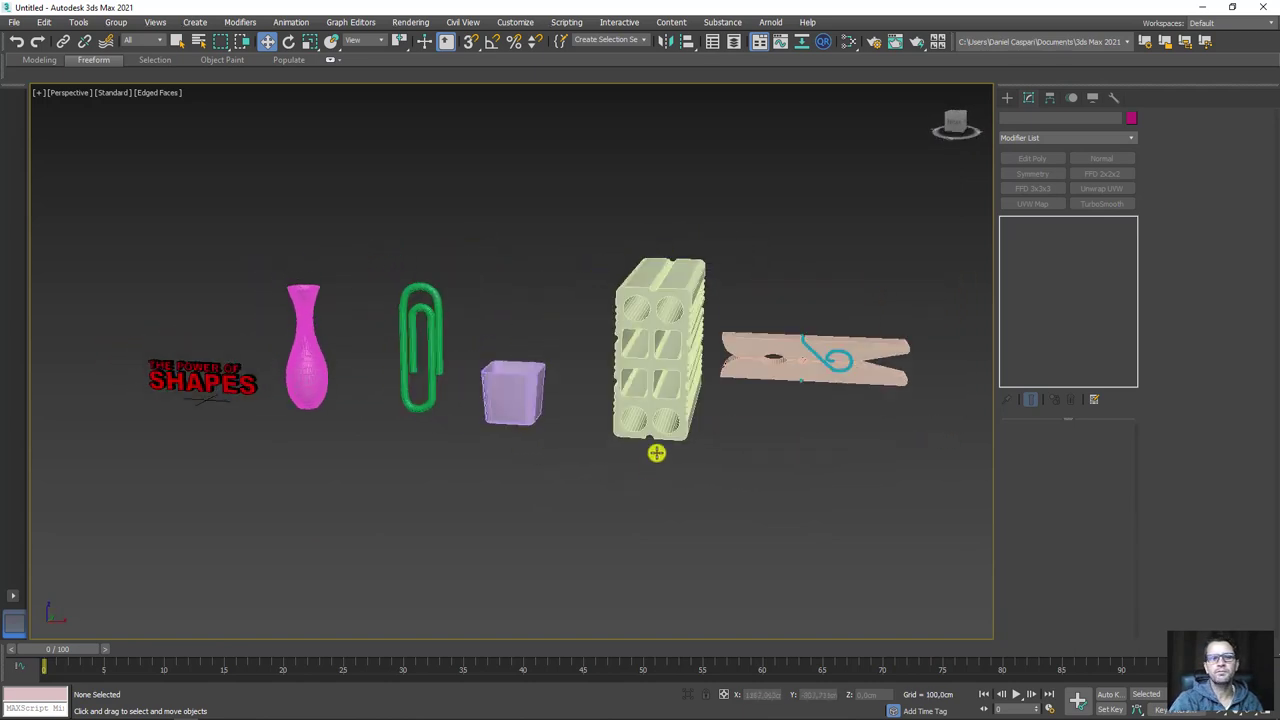
scroll(823, 418, up, 2)
alt+middle_drag(823, 418, 777, 467)
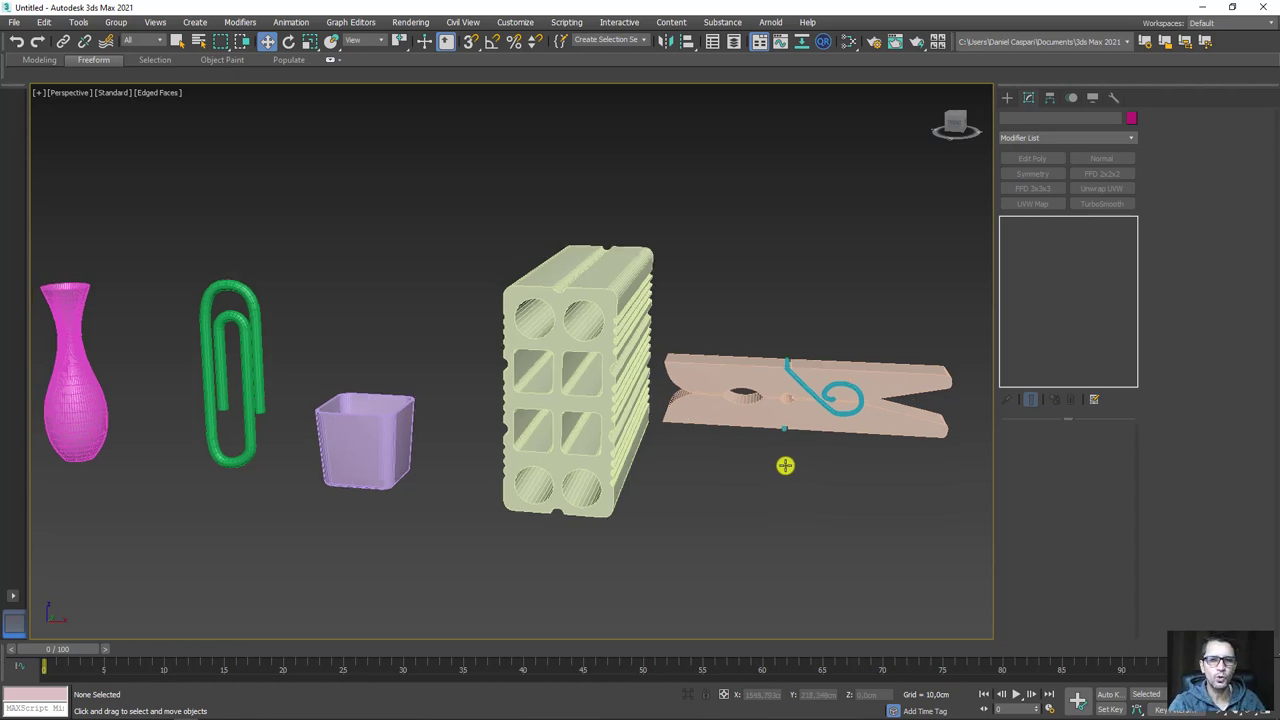
mouse_move(783, 466)
middle_down()
mouse_move(796, 455)
mouse_move(766, 460)
middle_up()
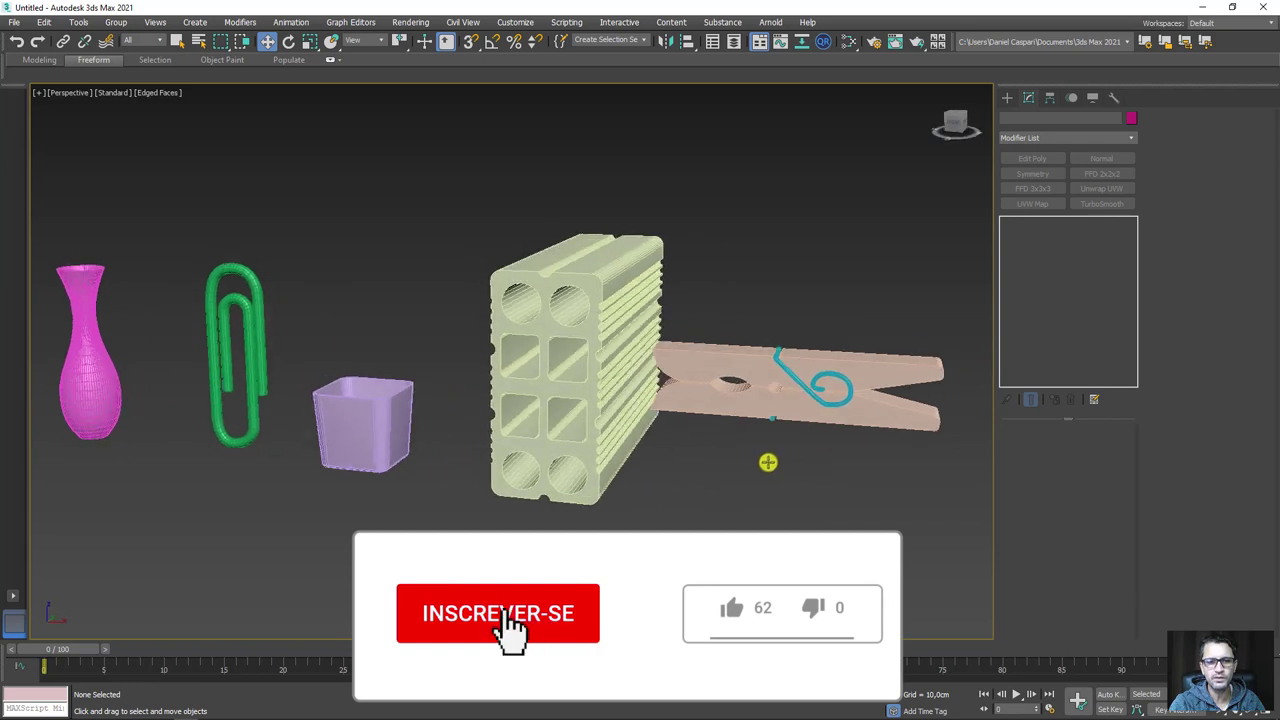
scroll(795, 465, down, 3)
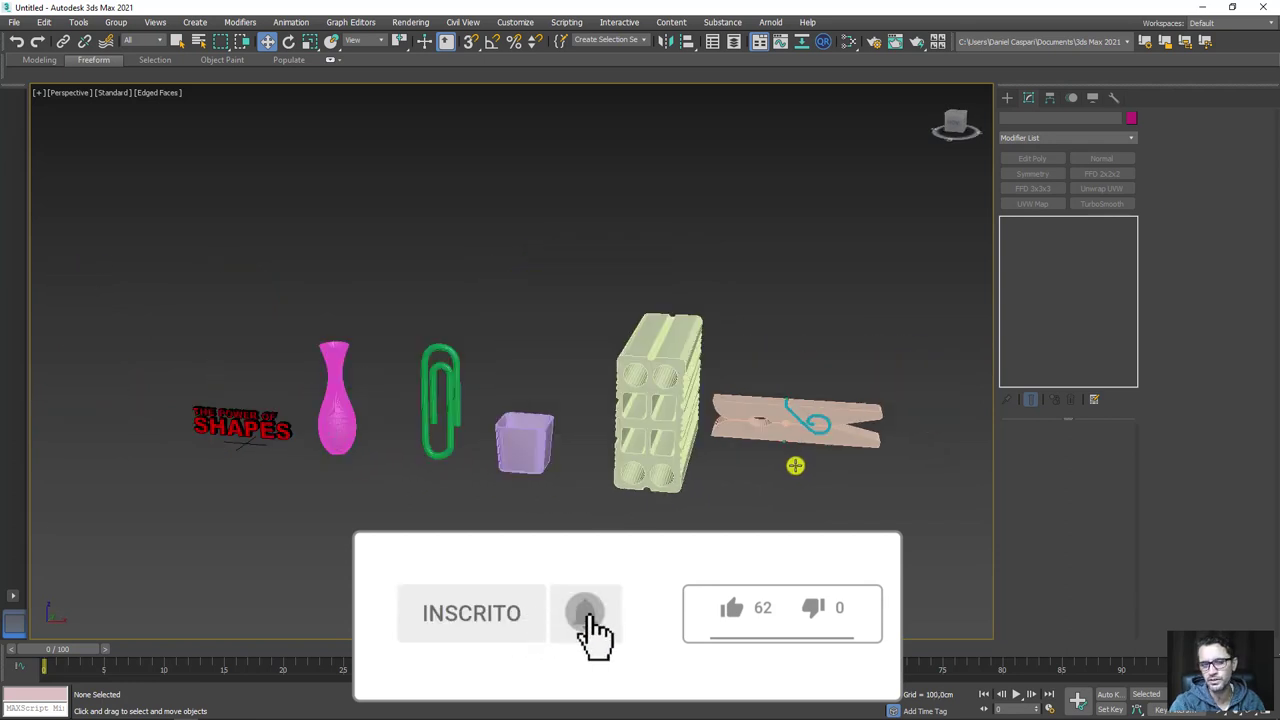